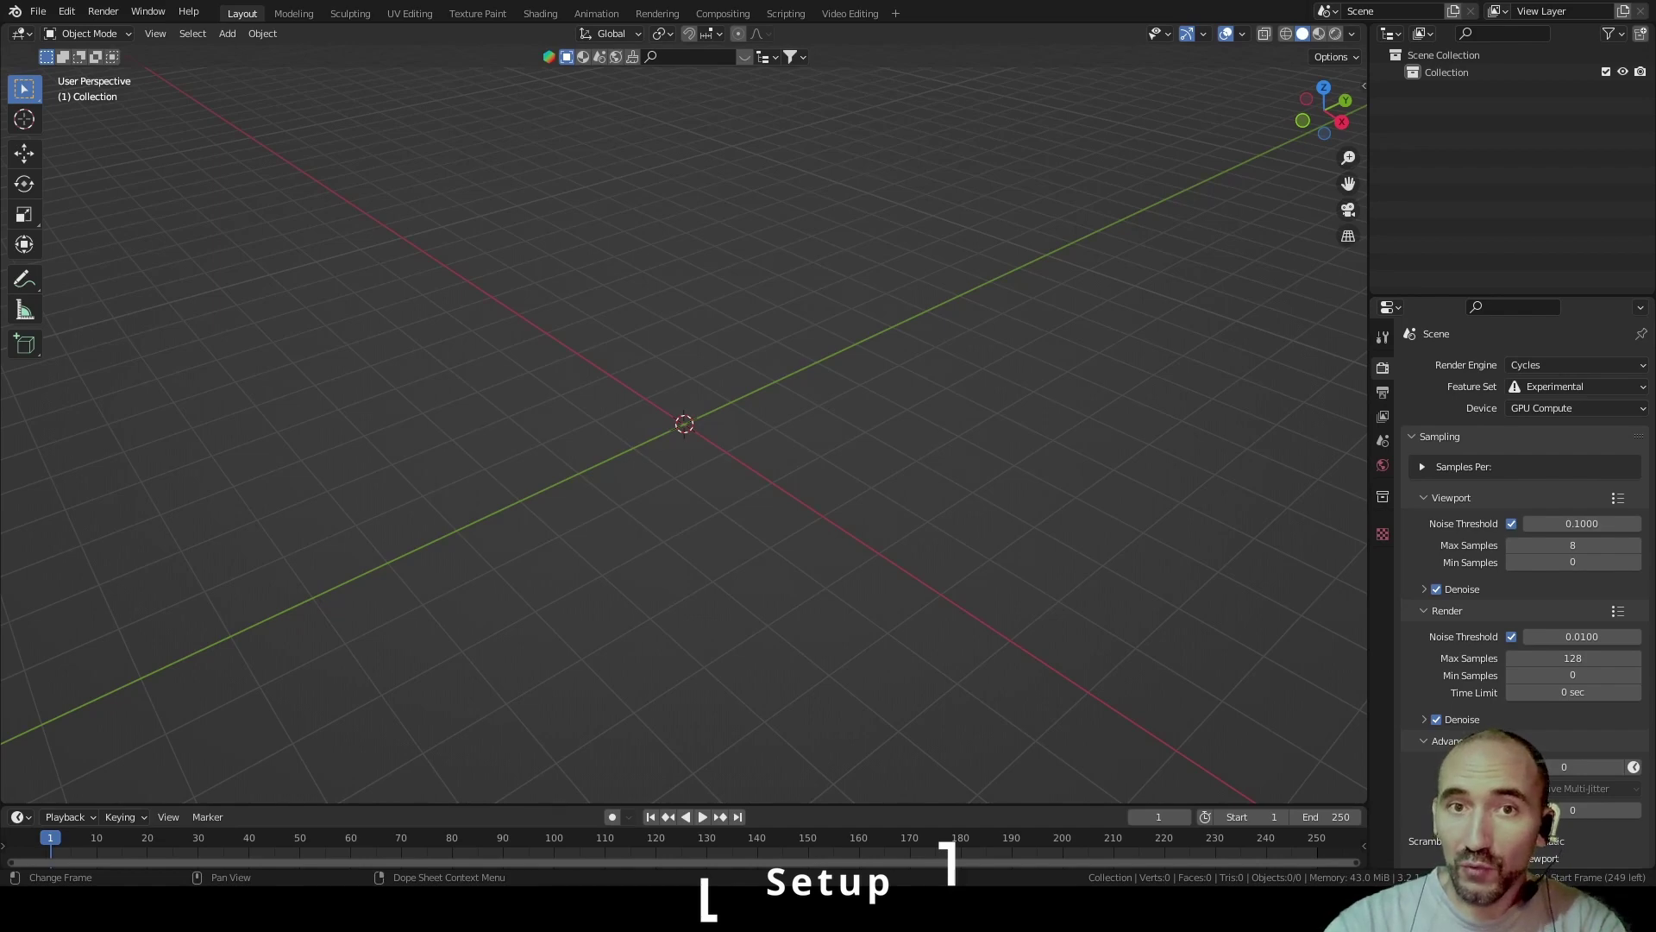
left_click(1383, 464)
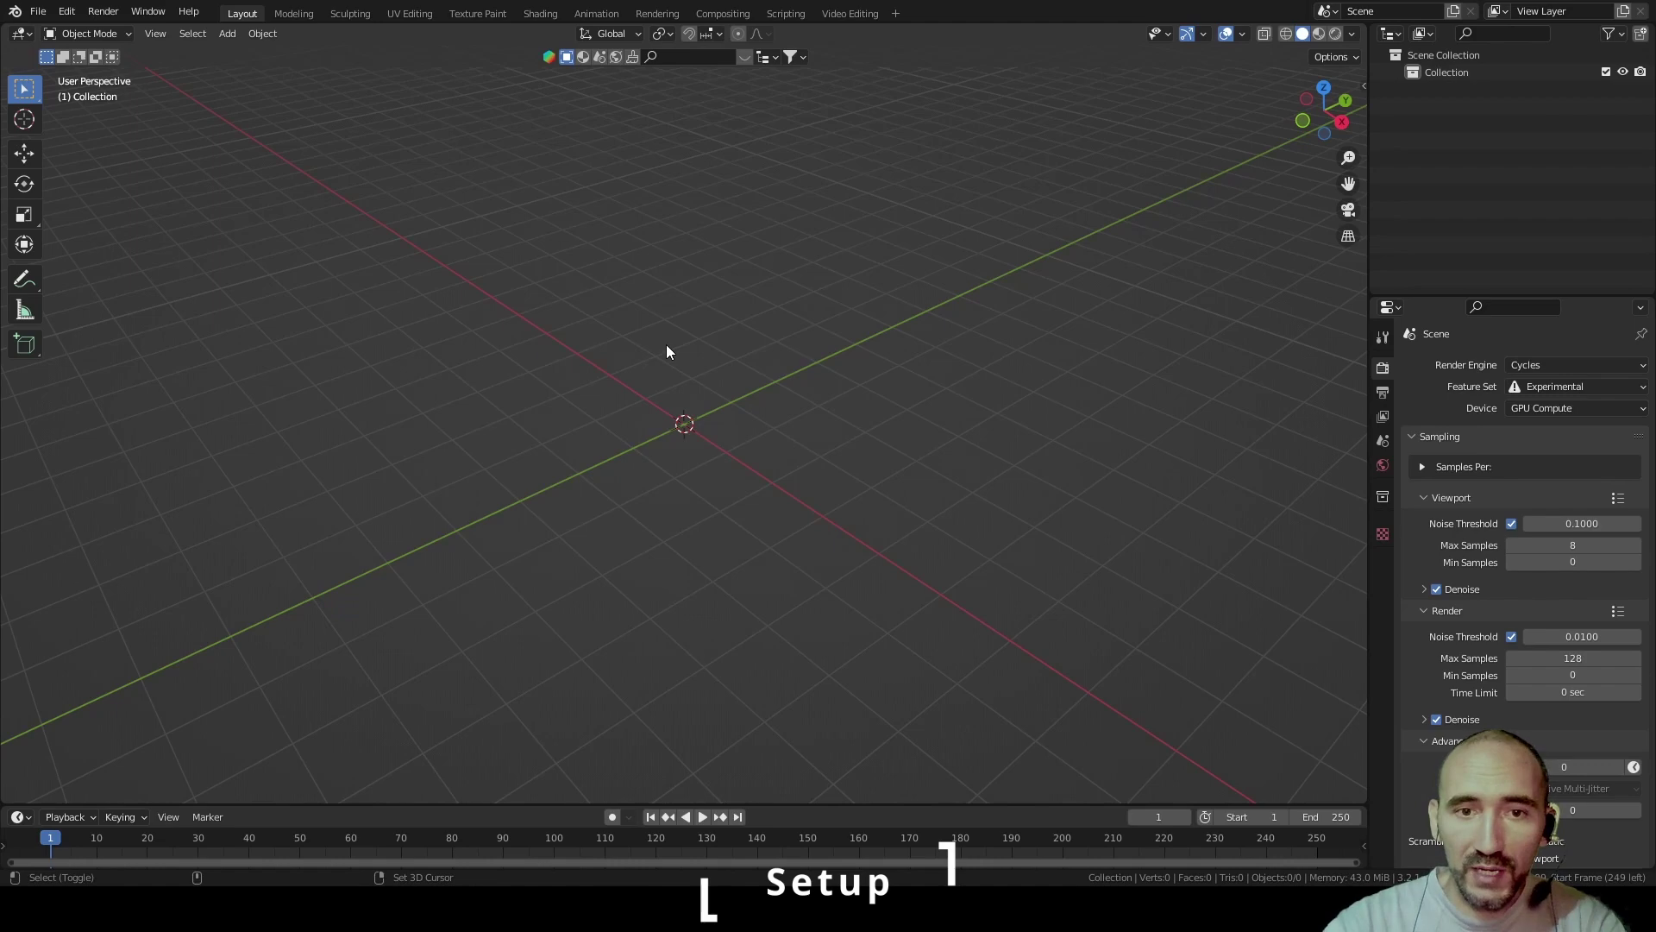
key("shift+a")
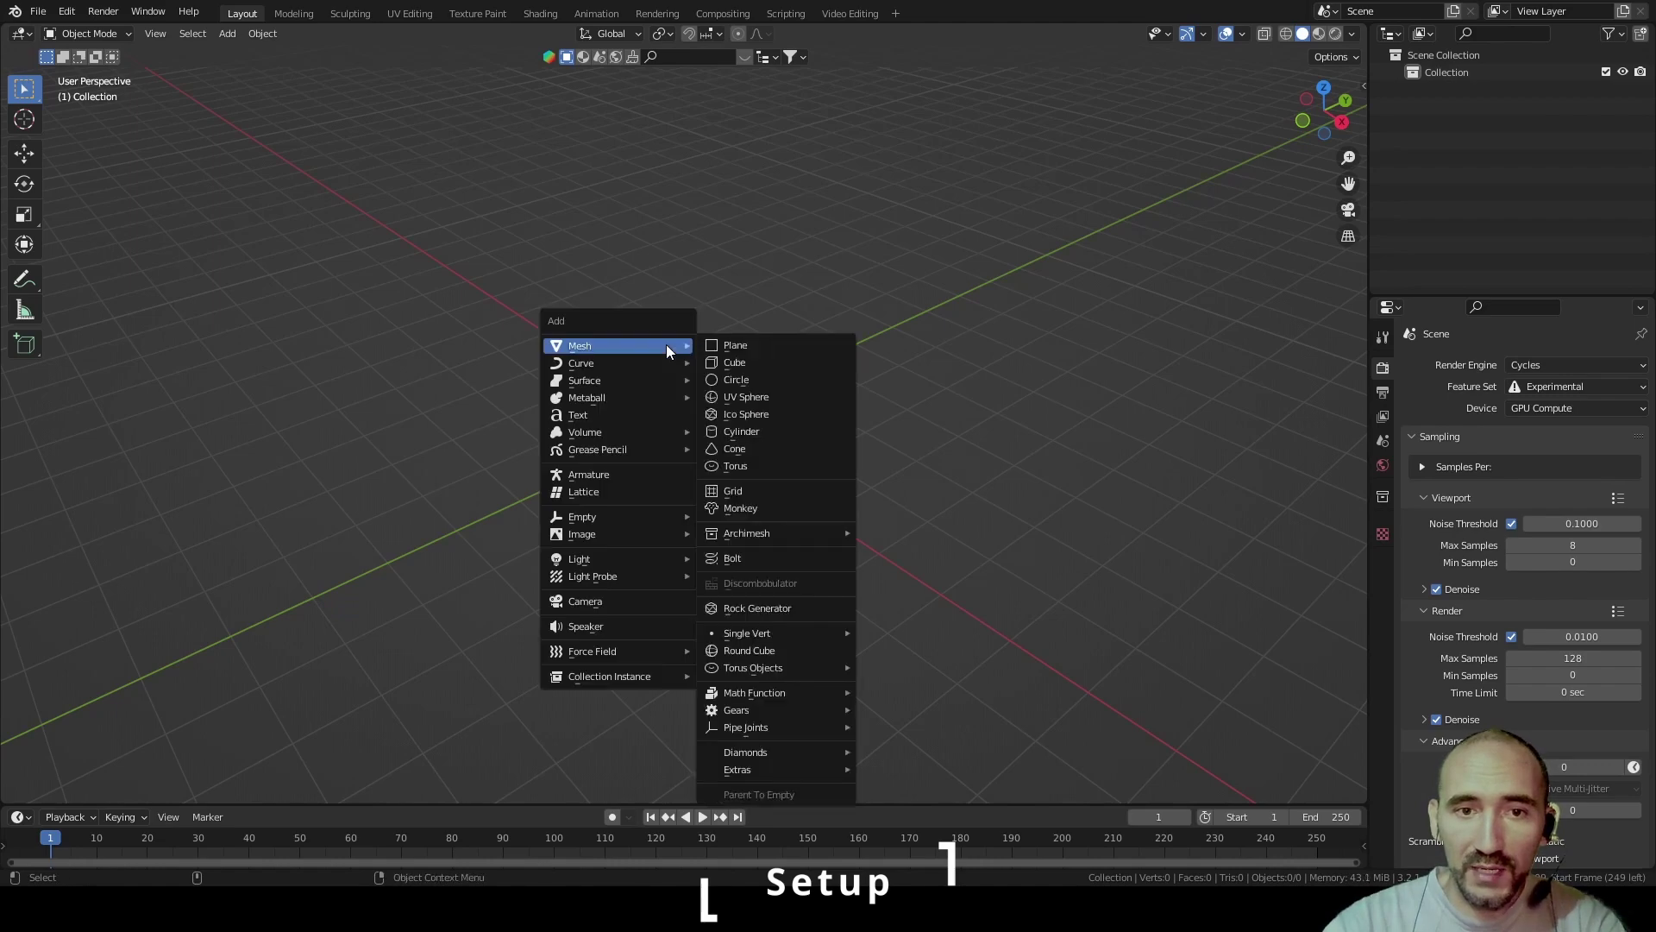
left_click(754, 362)
scroll(745, 402, "down", 5)
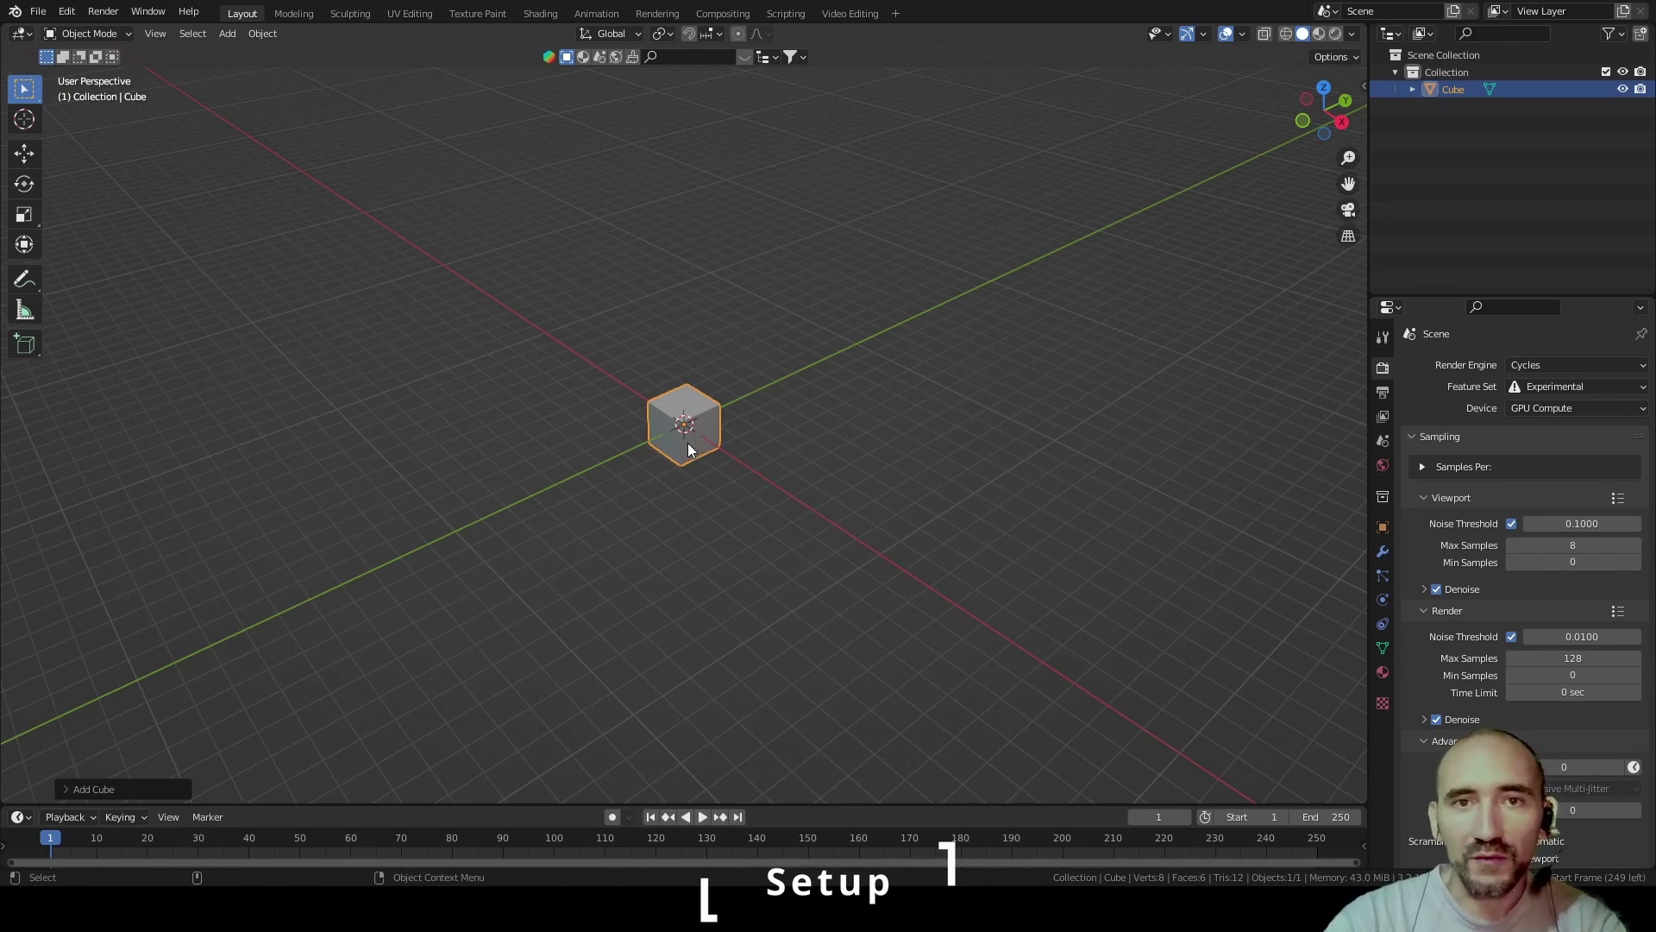
key("Delete")
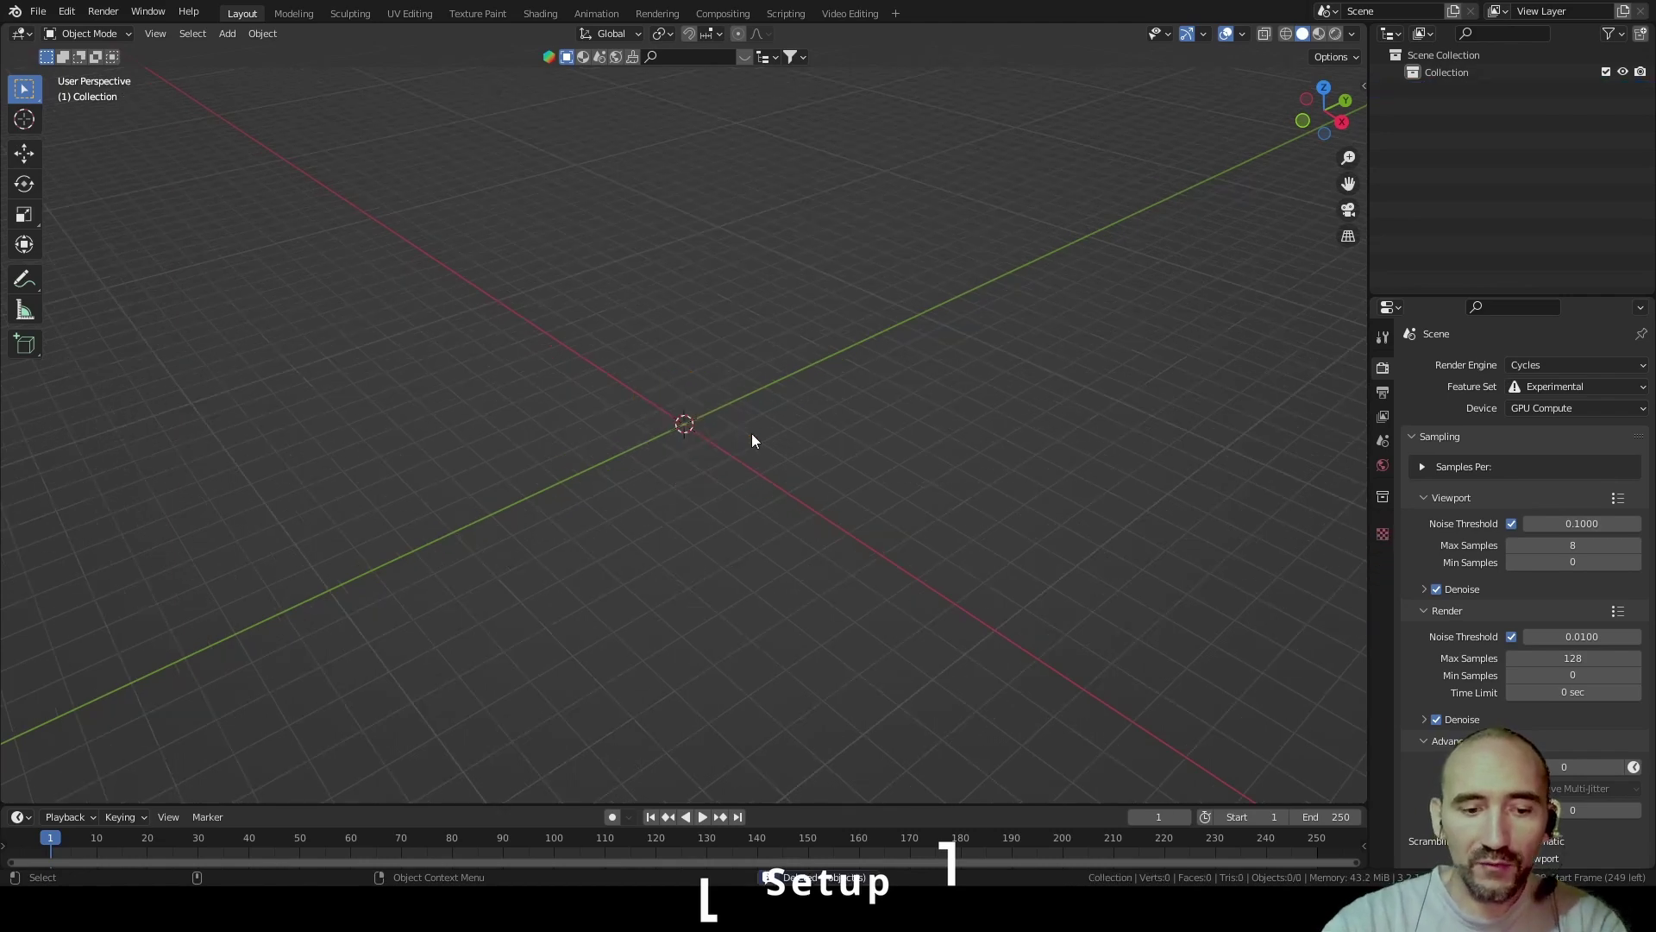
Add a cube mesh at the world origin
key("shift+a")
mouse_move(752, 433)
left_click(850, 450)
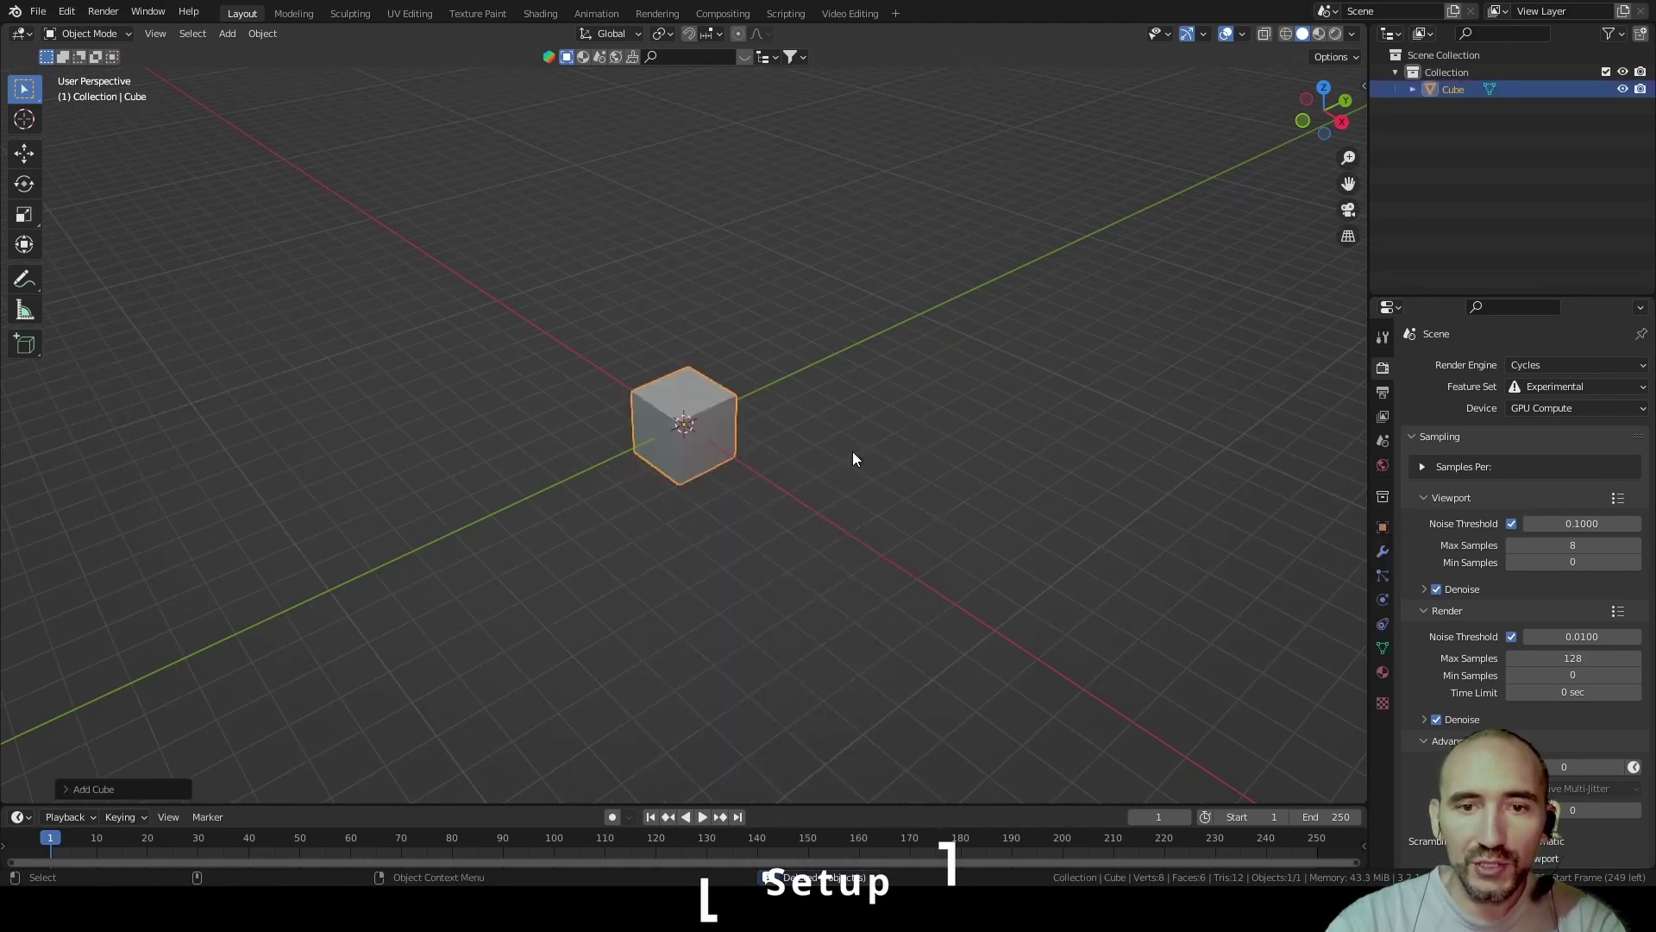
Extrude the cube's top face and two front-facing side faces individually by 10 m to form three arms
key("Tab")
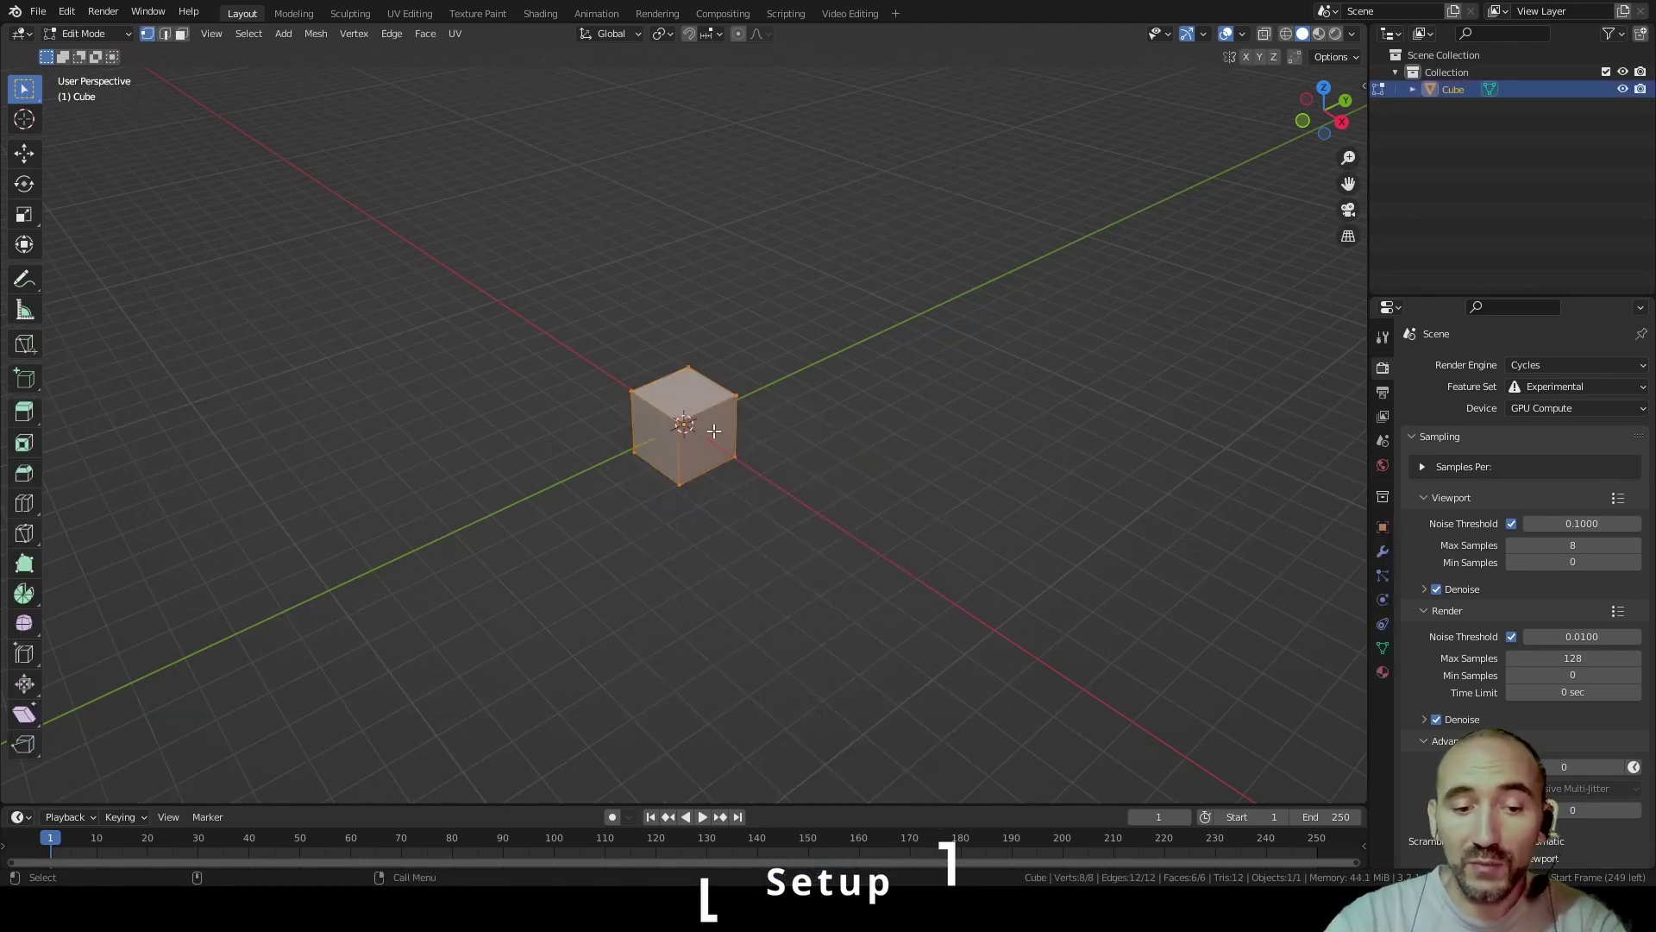
key("3")
left_click(695, 400)
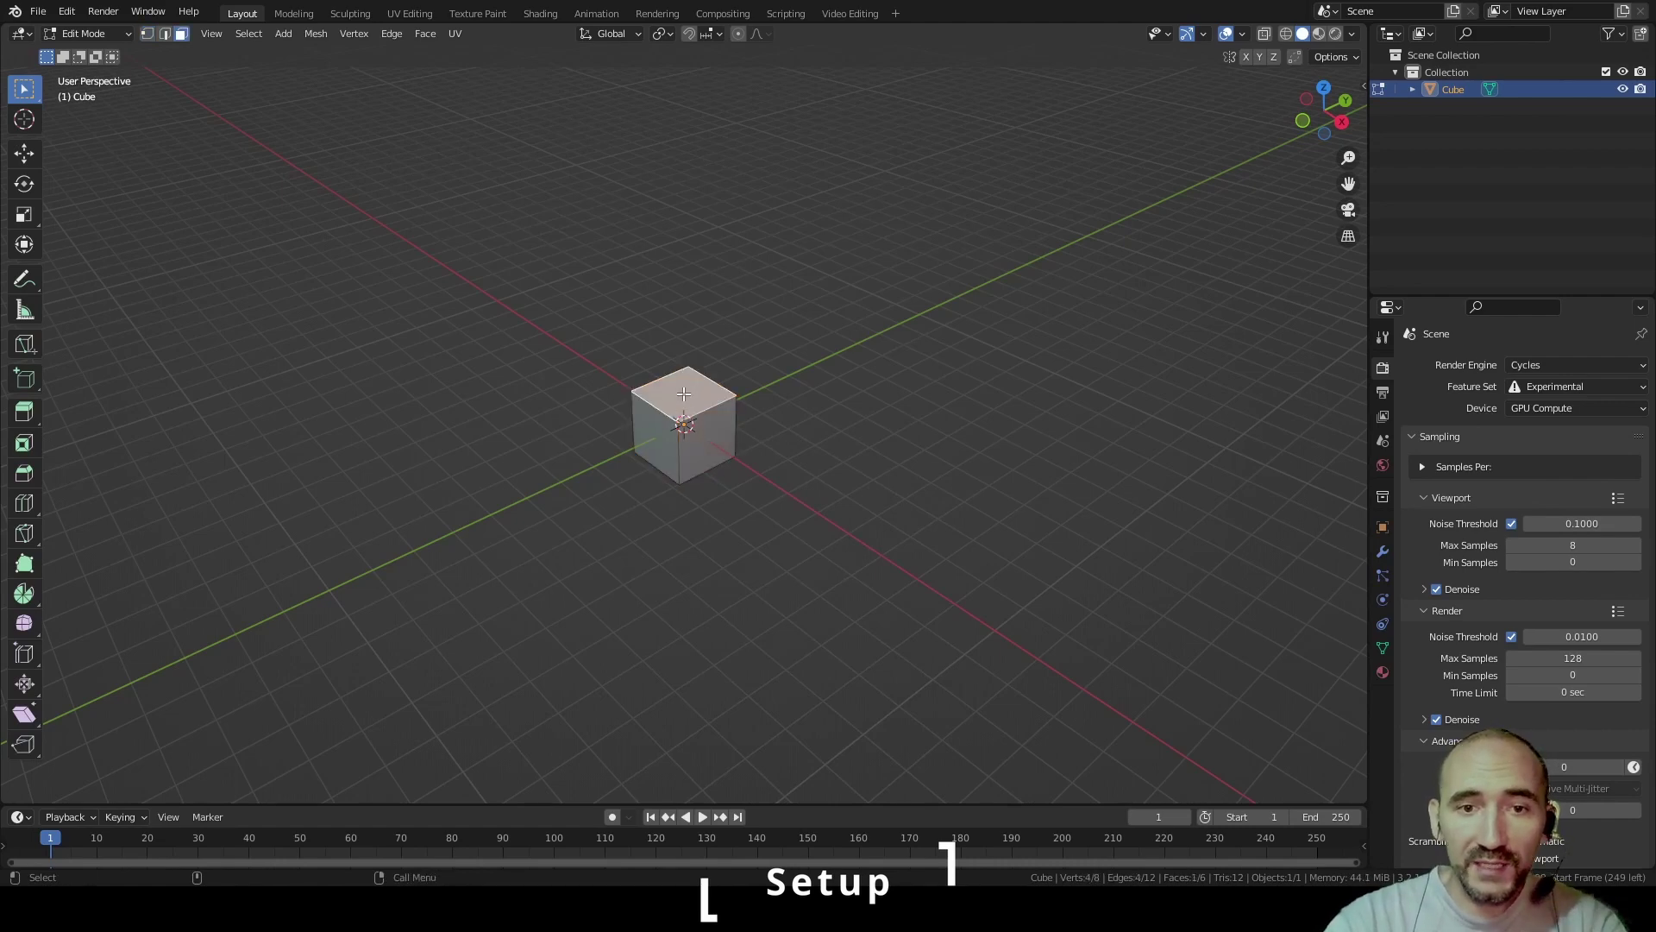
left_click(712, 449, "shift")
left_click(655, 439, "shift")
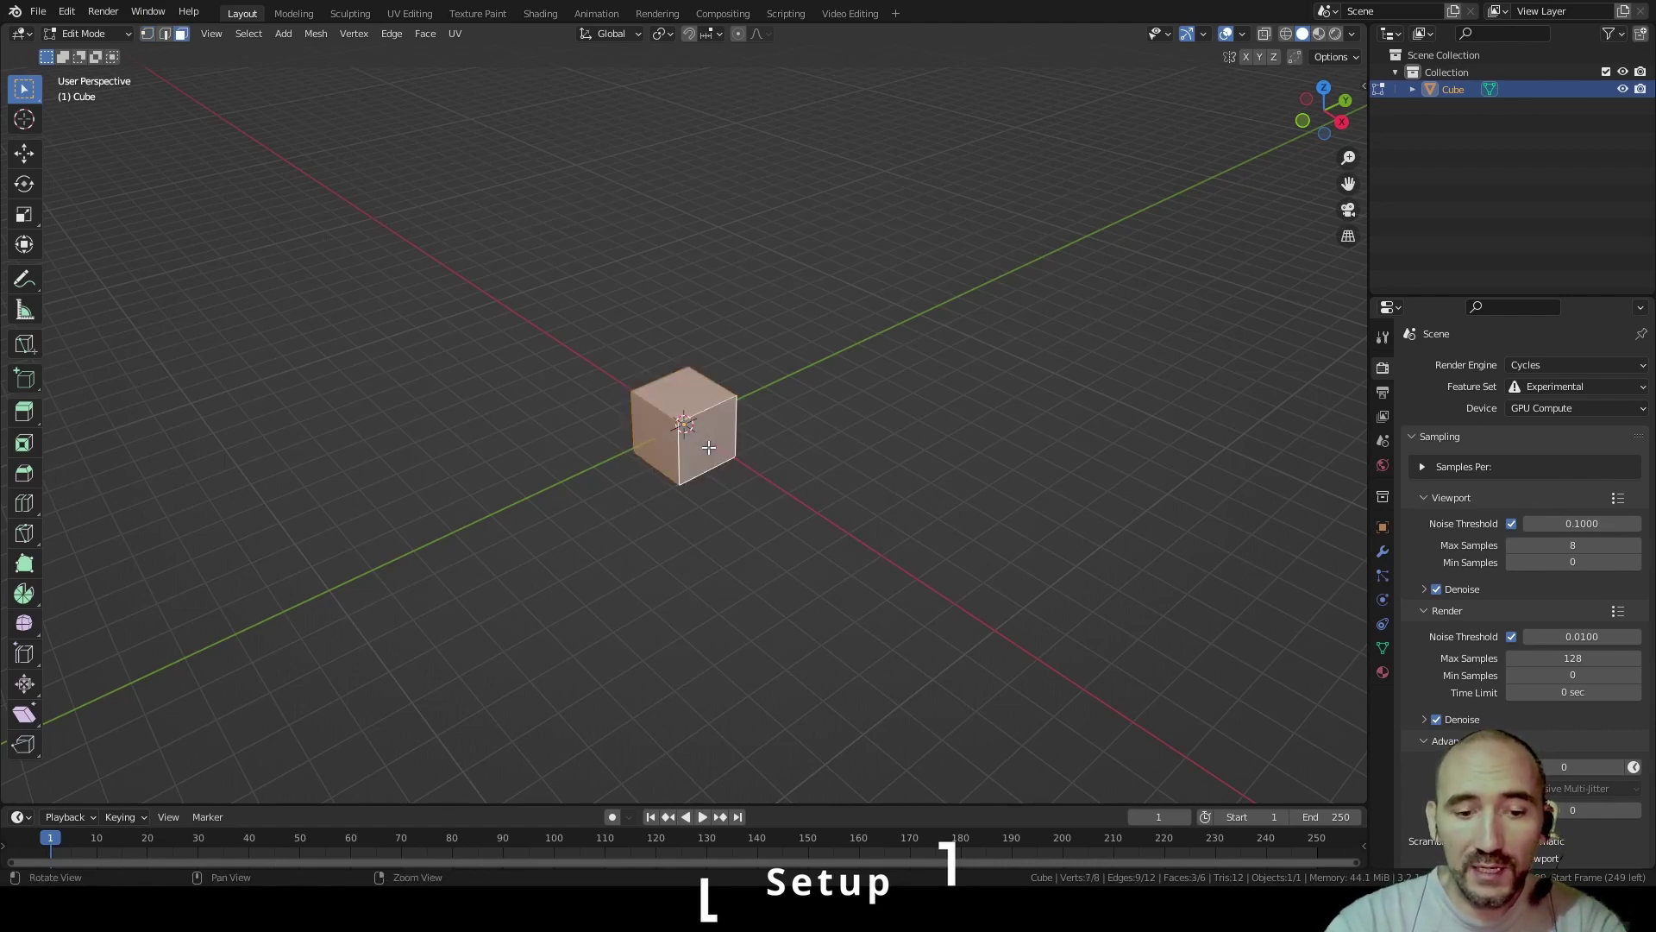
key("alt+e")
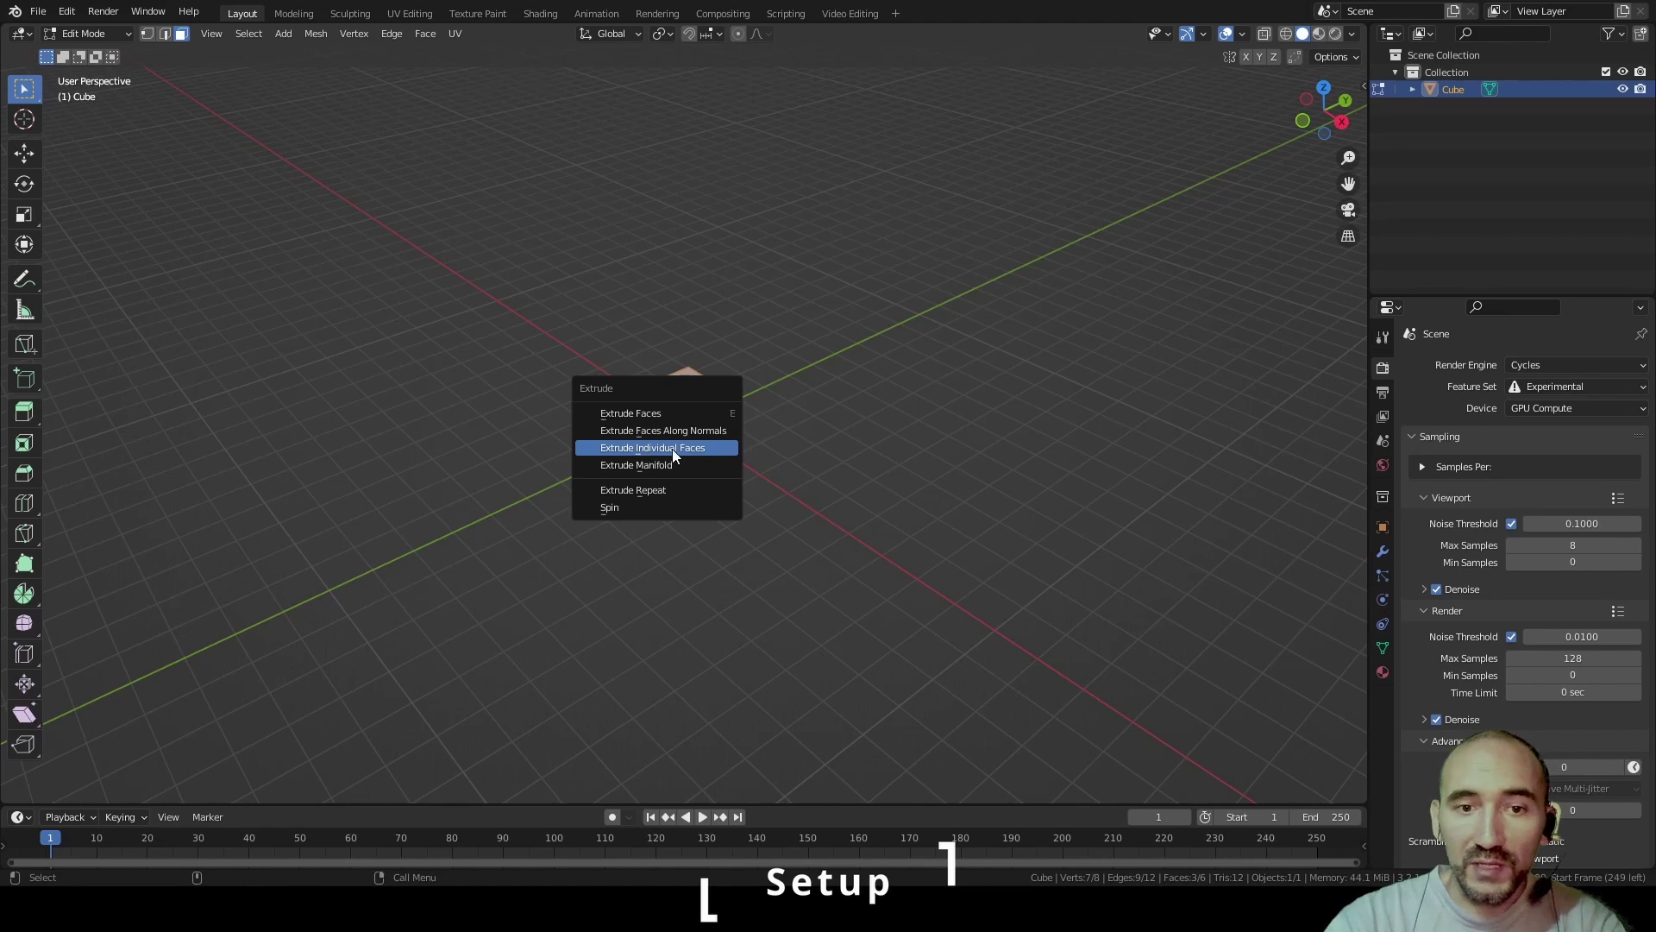
left_click(671, 448)
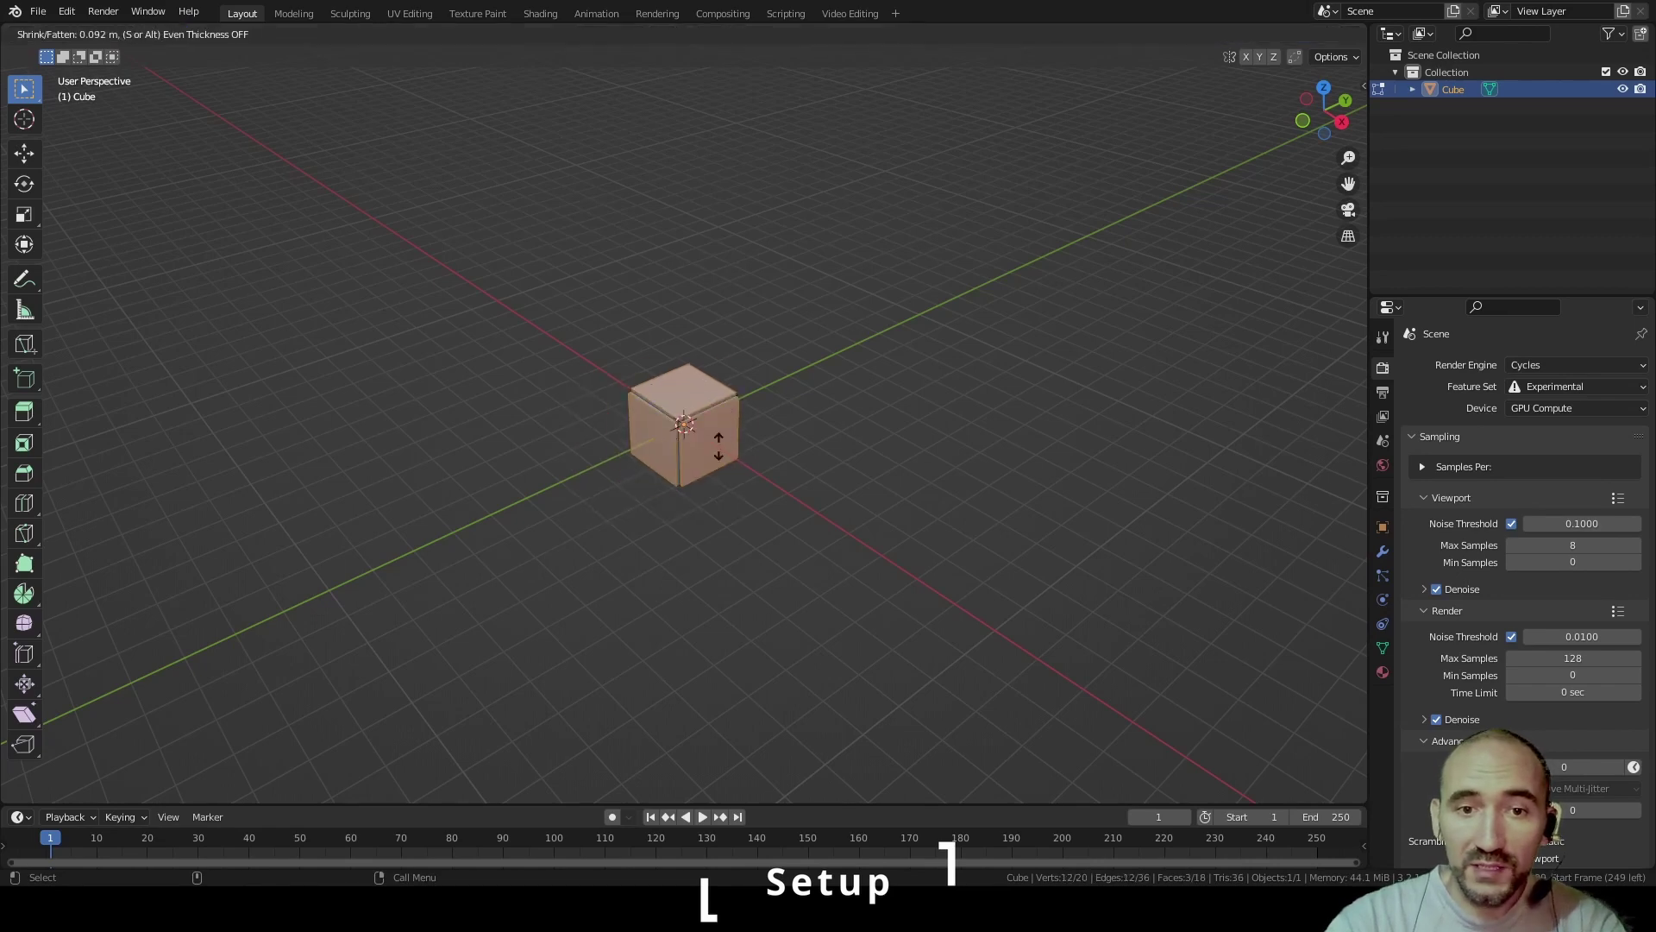
left_click(755, 323)
key("Tab")
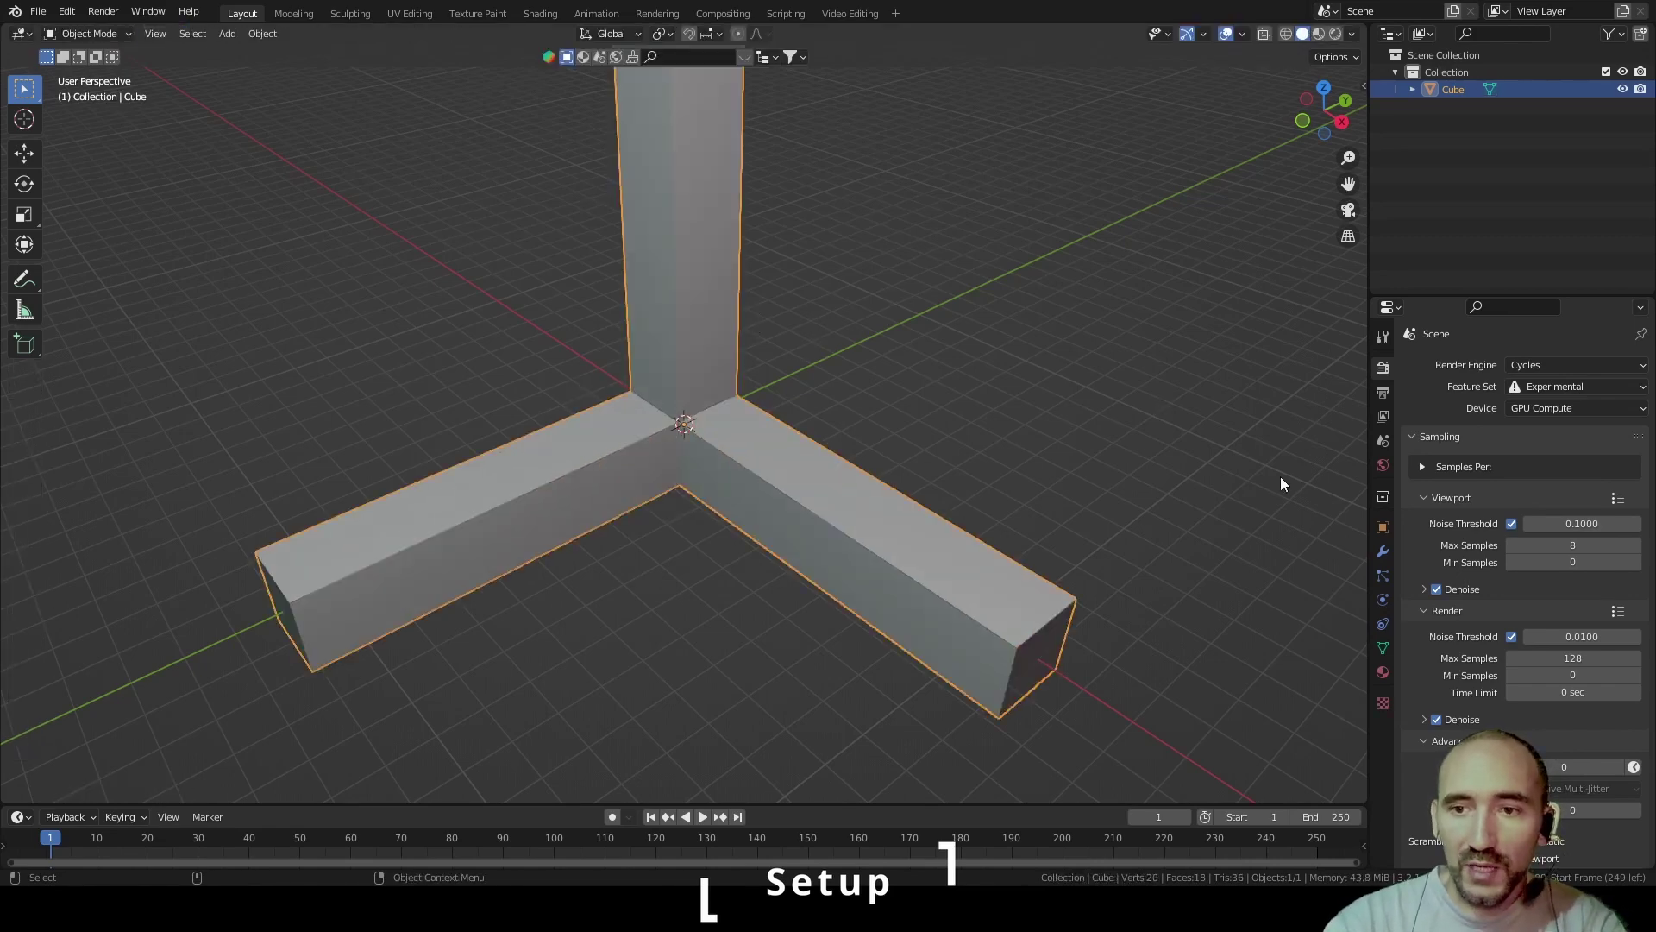
Give the object a material named X with a pure red base color (R 1, G 0, B 0)
left_click(1382, 672)
left_click(1476, 437)
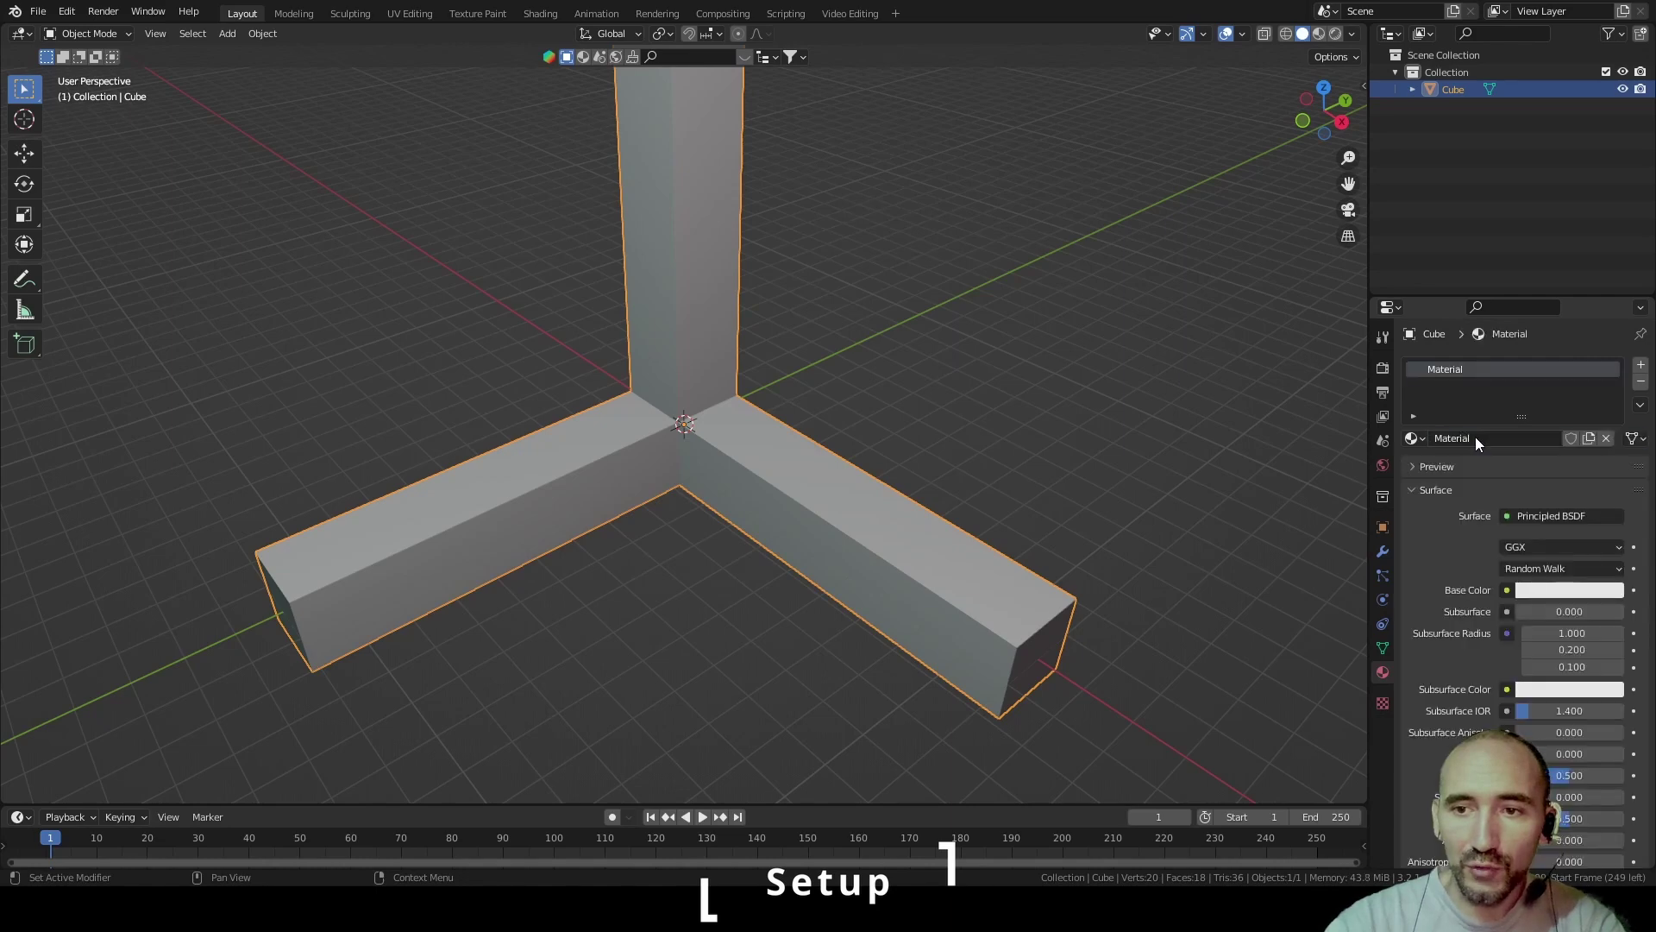
double_click(1466, 438)
type("X")
key("Return")
left_click(1558, 592)
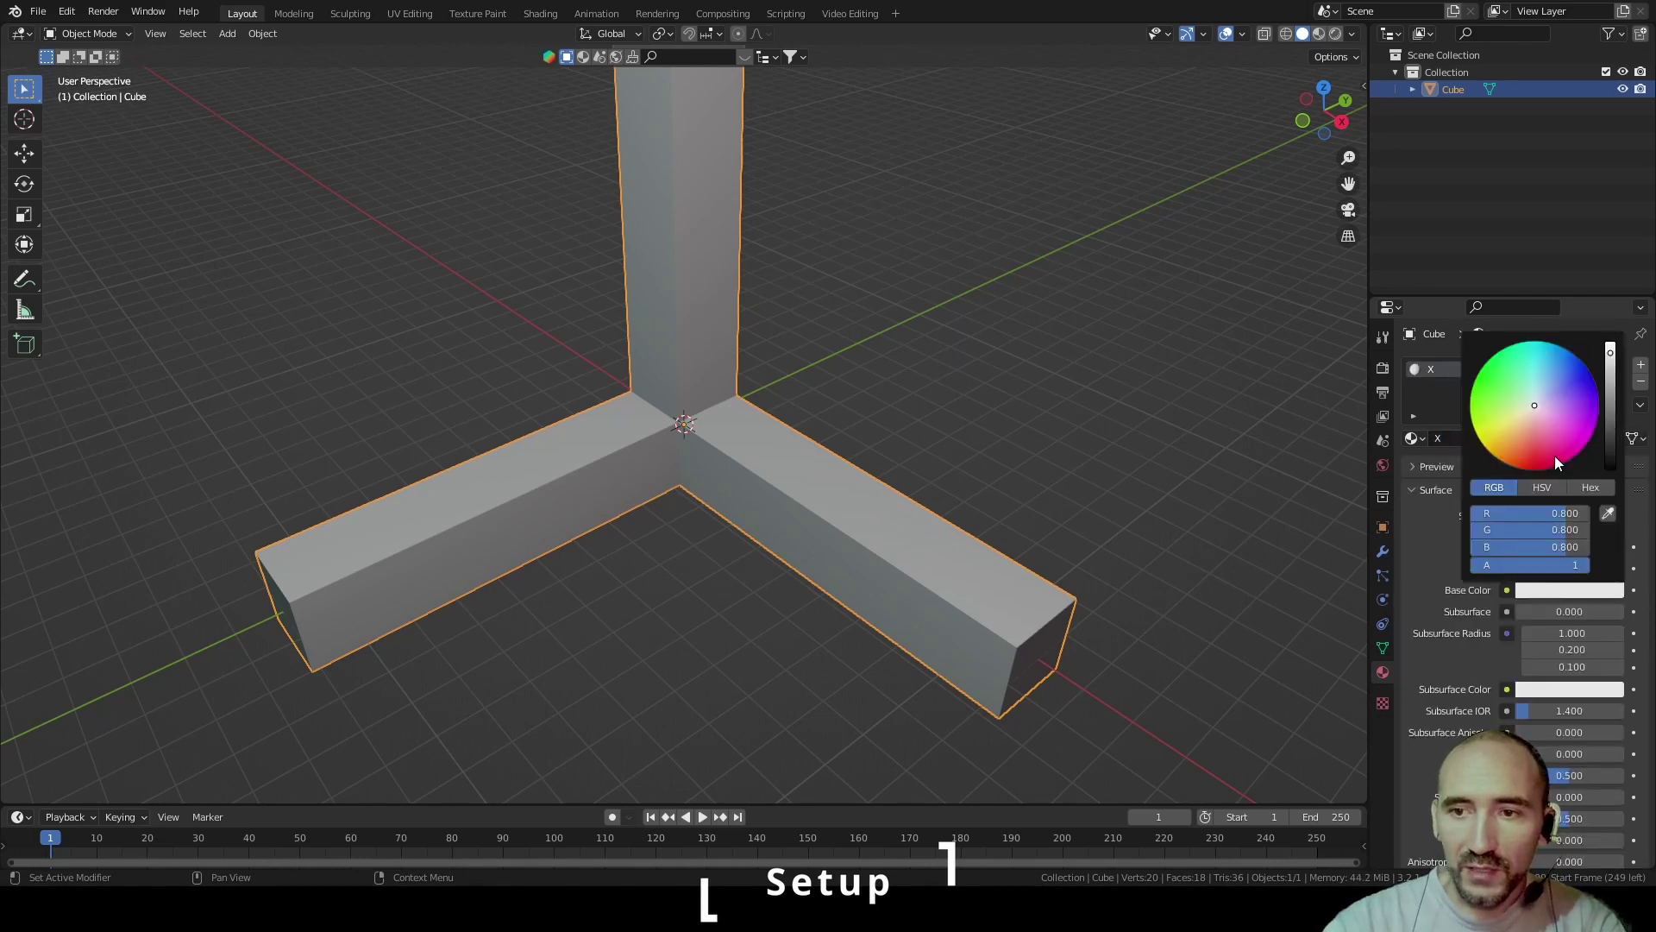
mouse_move(1535, 511)
left_mouse_down()
mouse_move(1589, 515)
mouse_move(1471, 536)
left_mouse_up()
left_click_drag(1571, 550, 1470, 547)
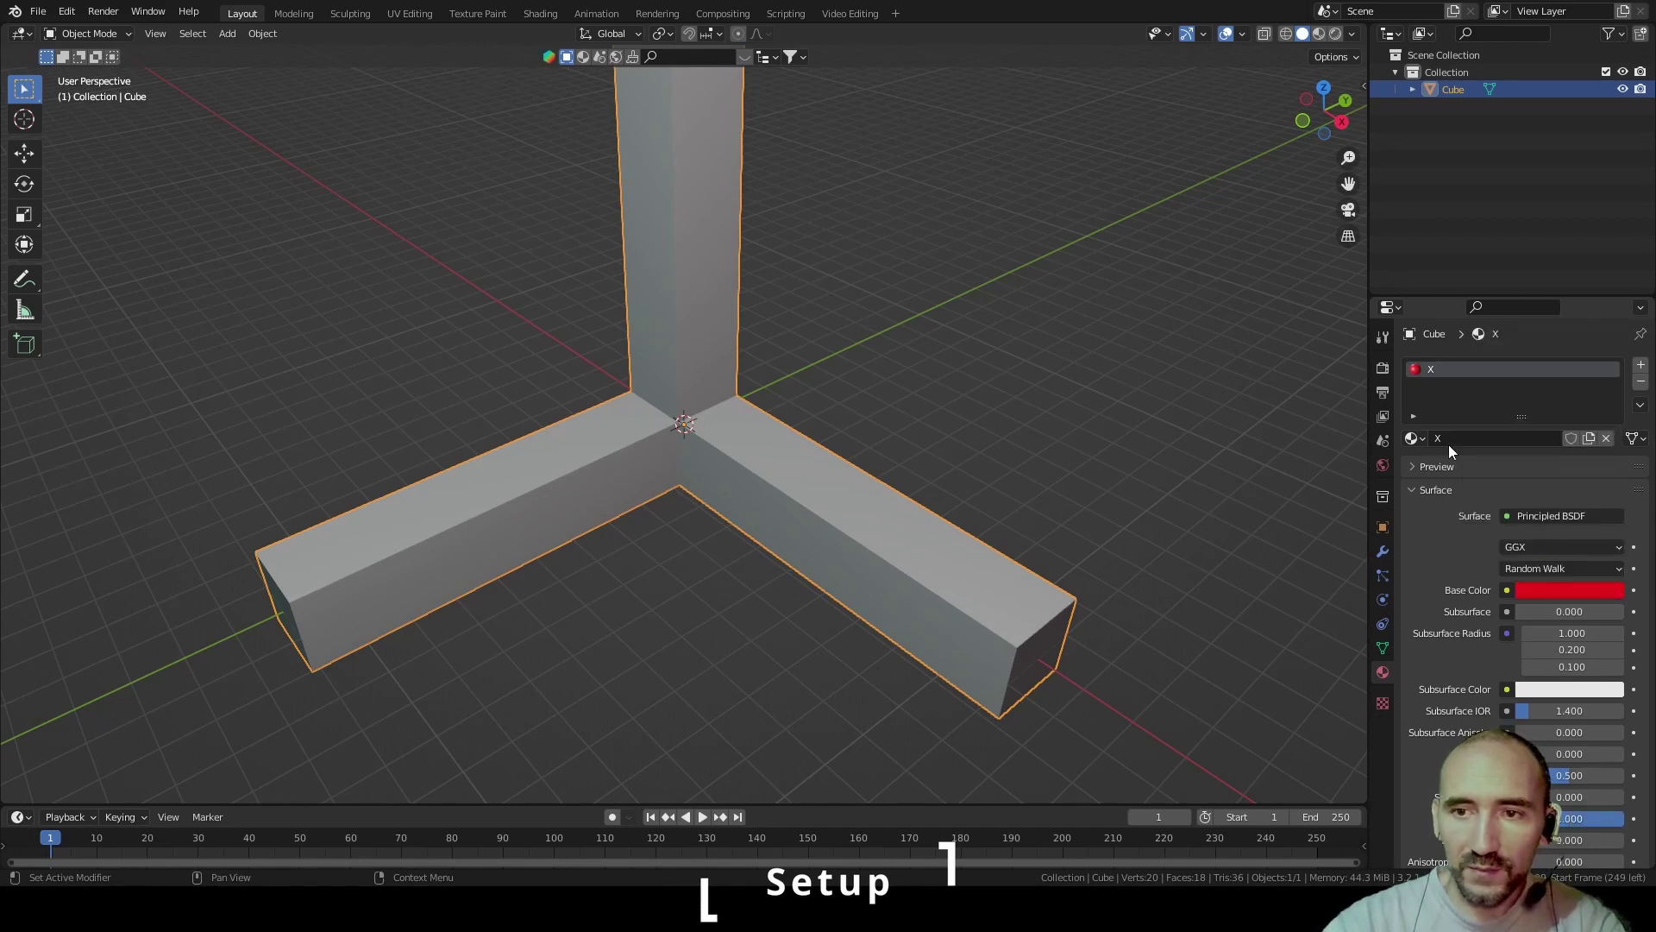
Add a second material slot with an independent copy of X, named Y, and a green base color (R 0, G 1, B 0)
left_click(1641, 365)
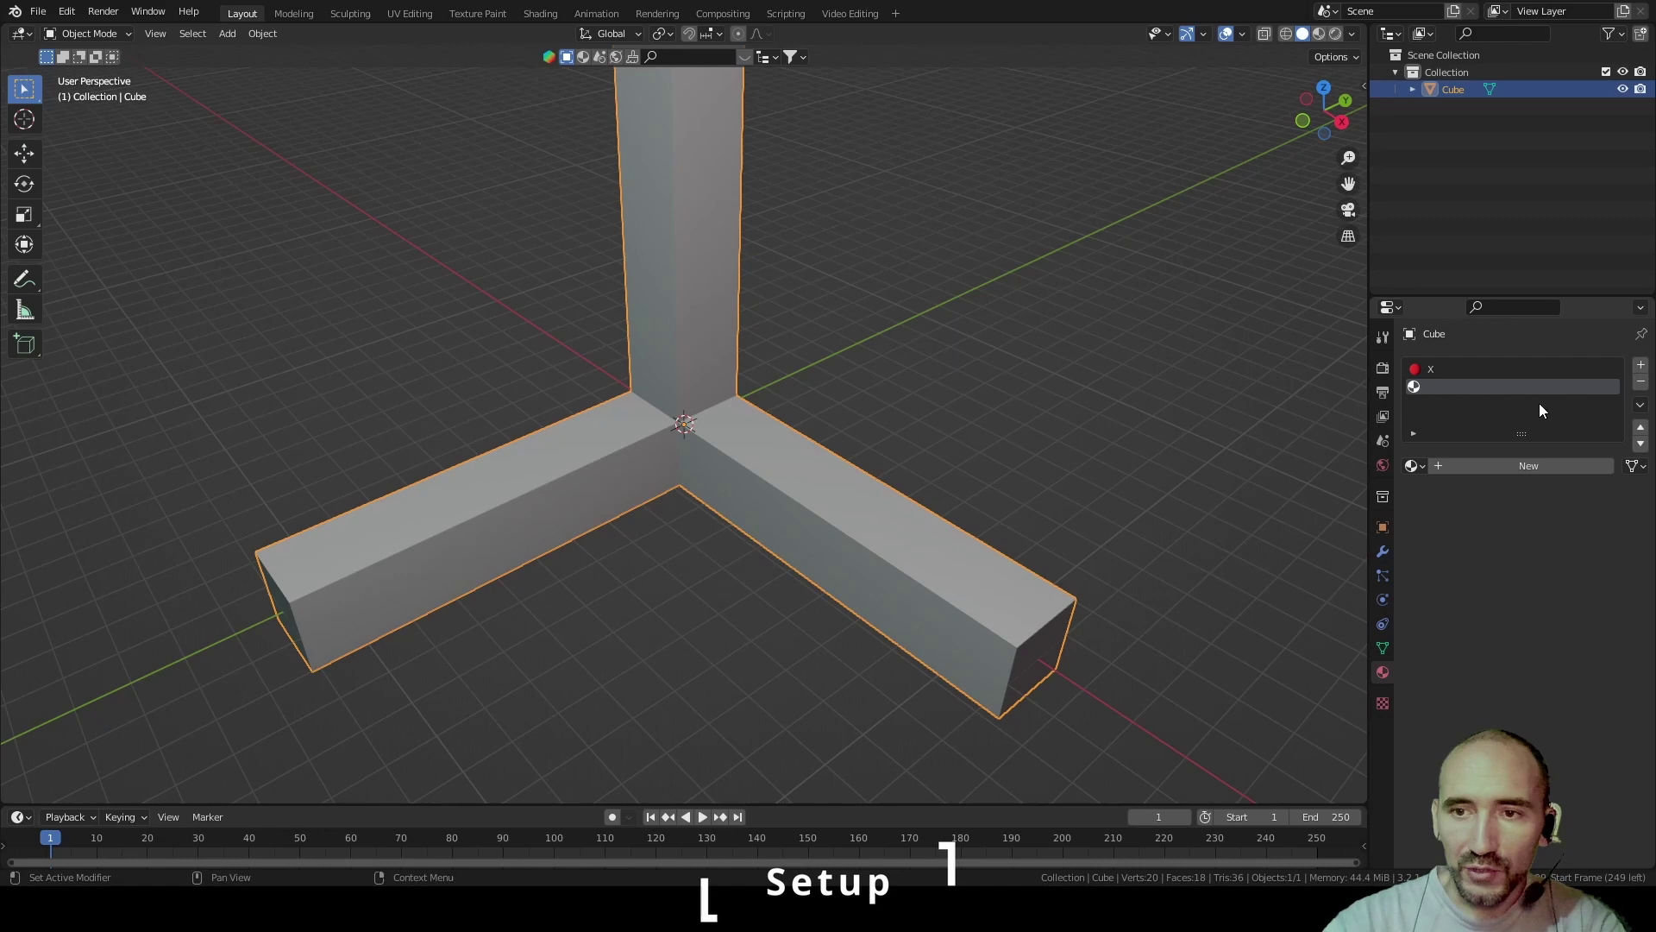
left_click(1412, 469)
left_click(1435, 499)
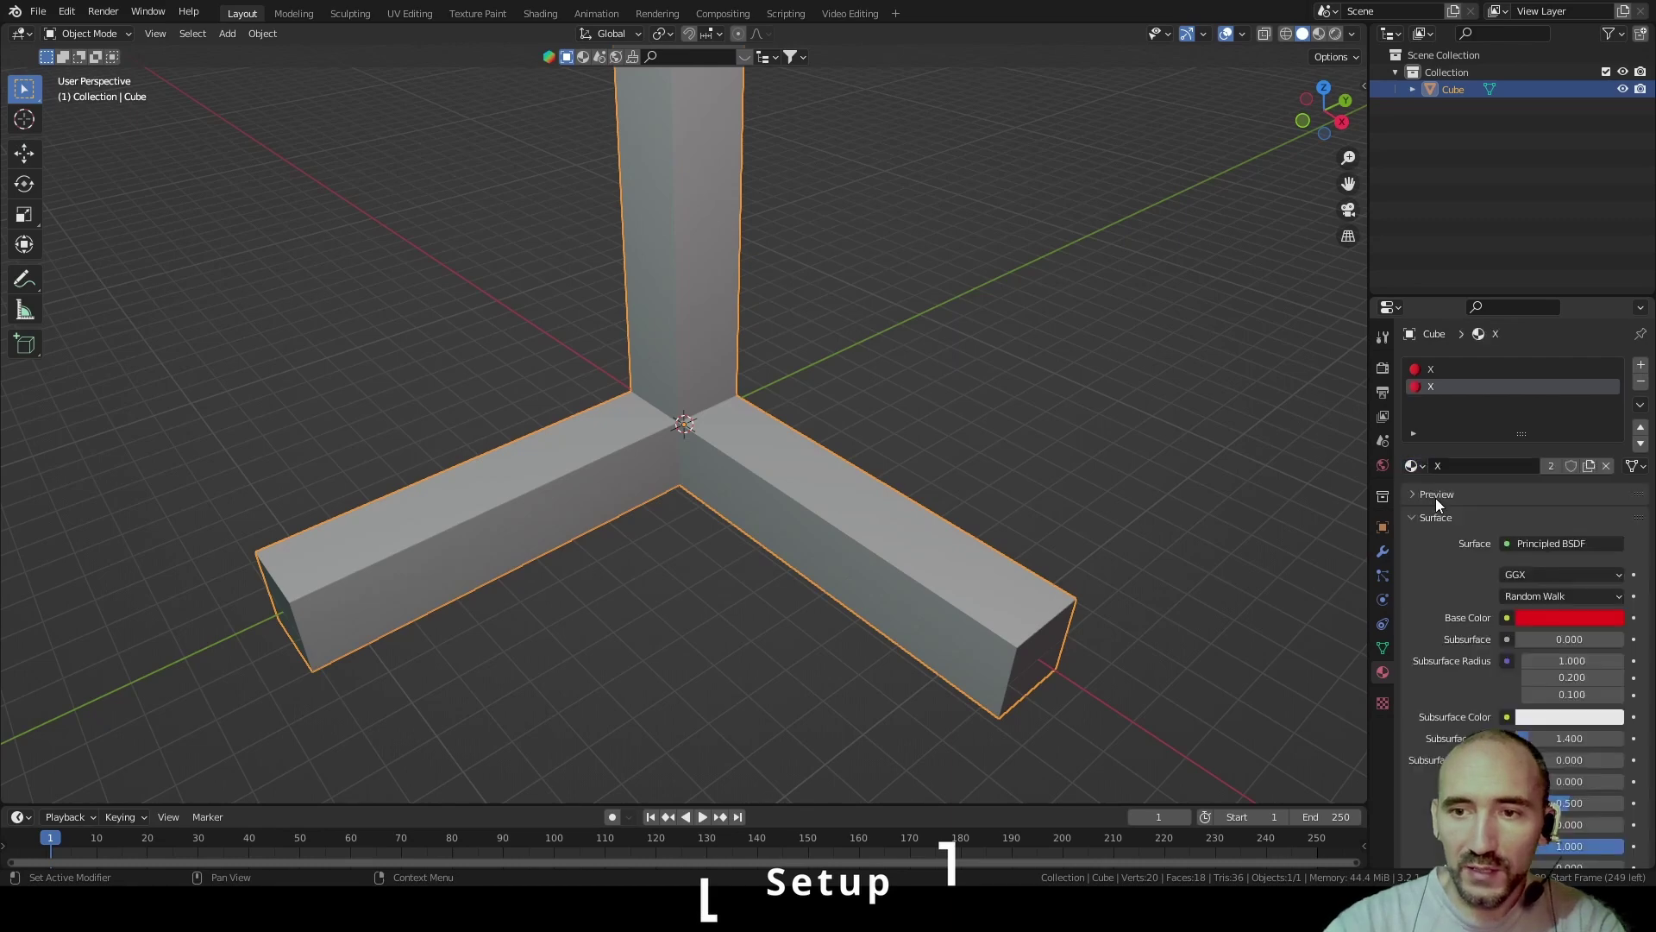
left_click(1549, 466)
left_click(1493, 464)
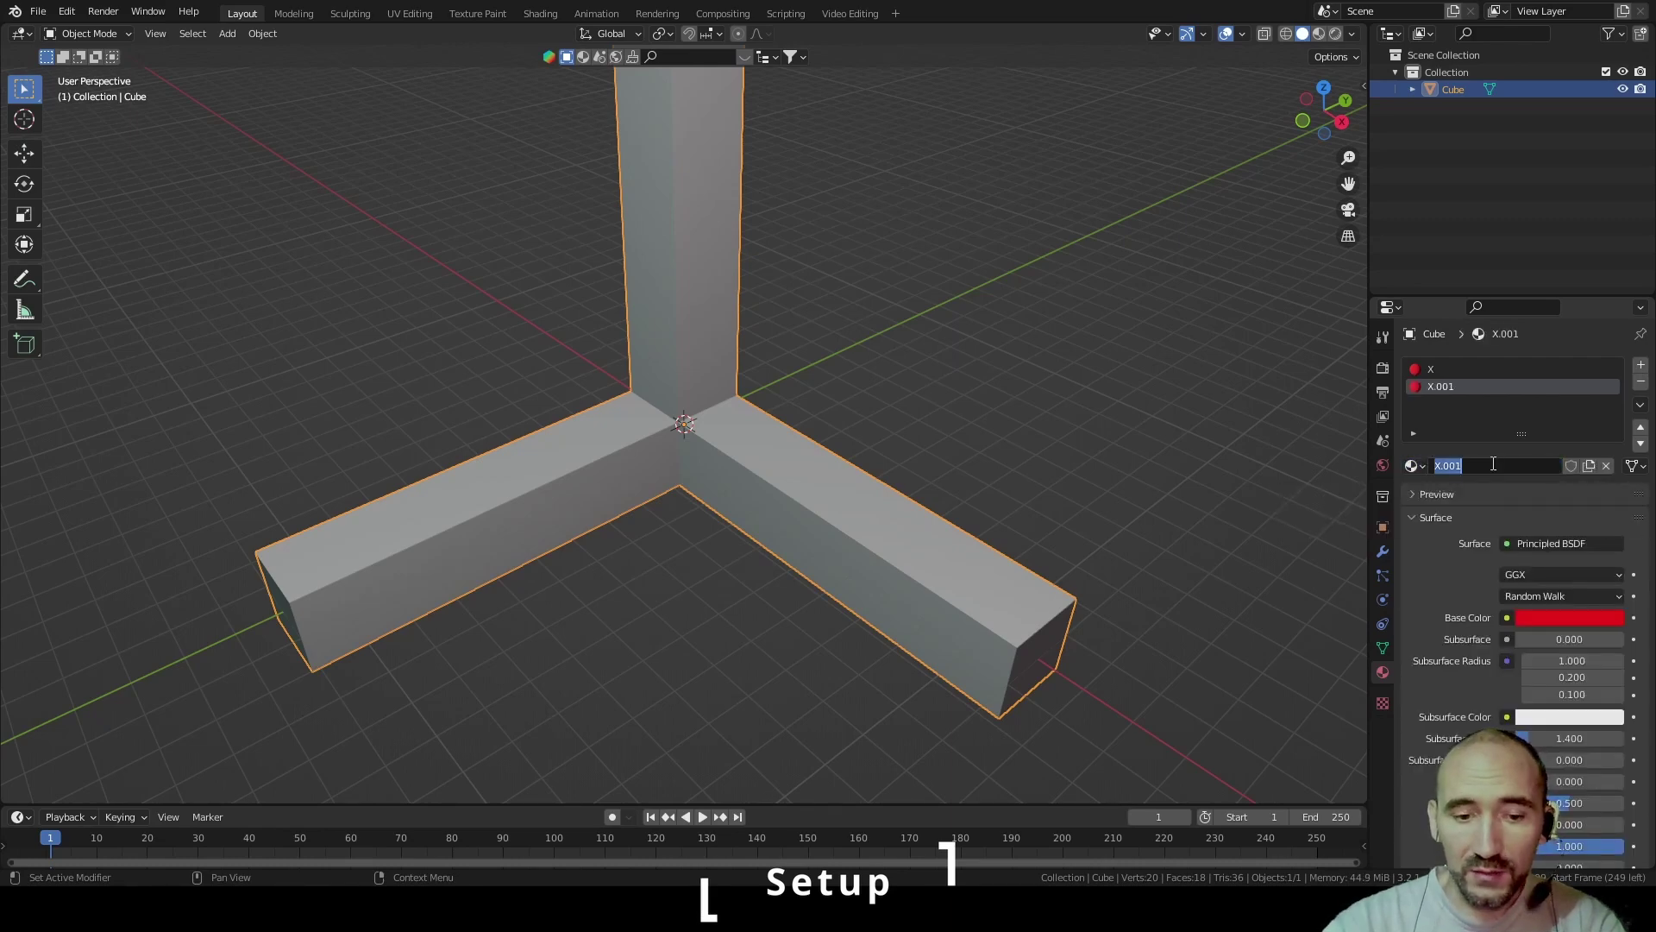
type("Y")
key("Return")
left_click(1564, 618)
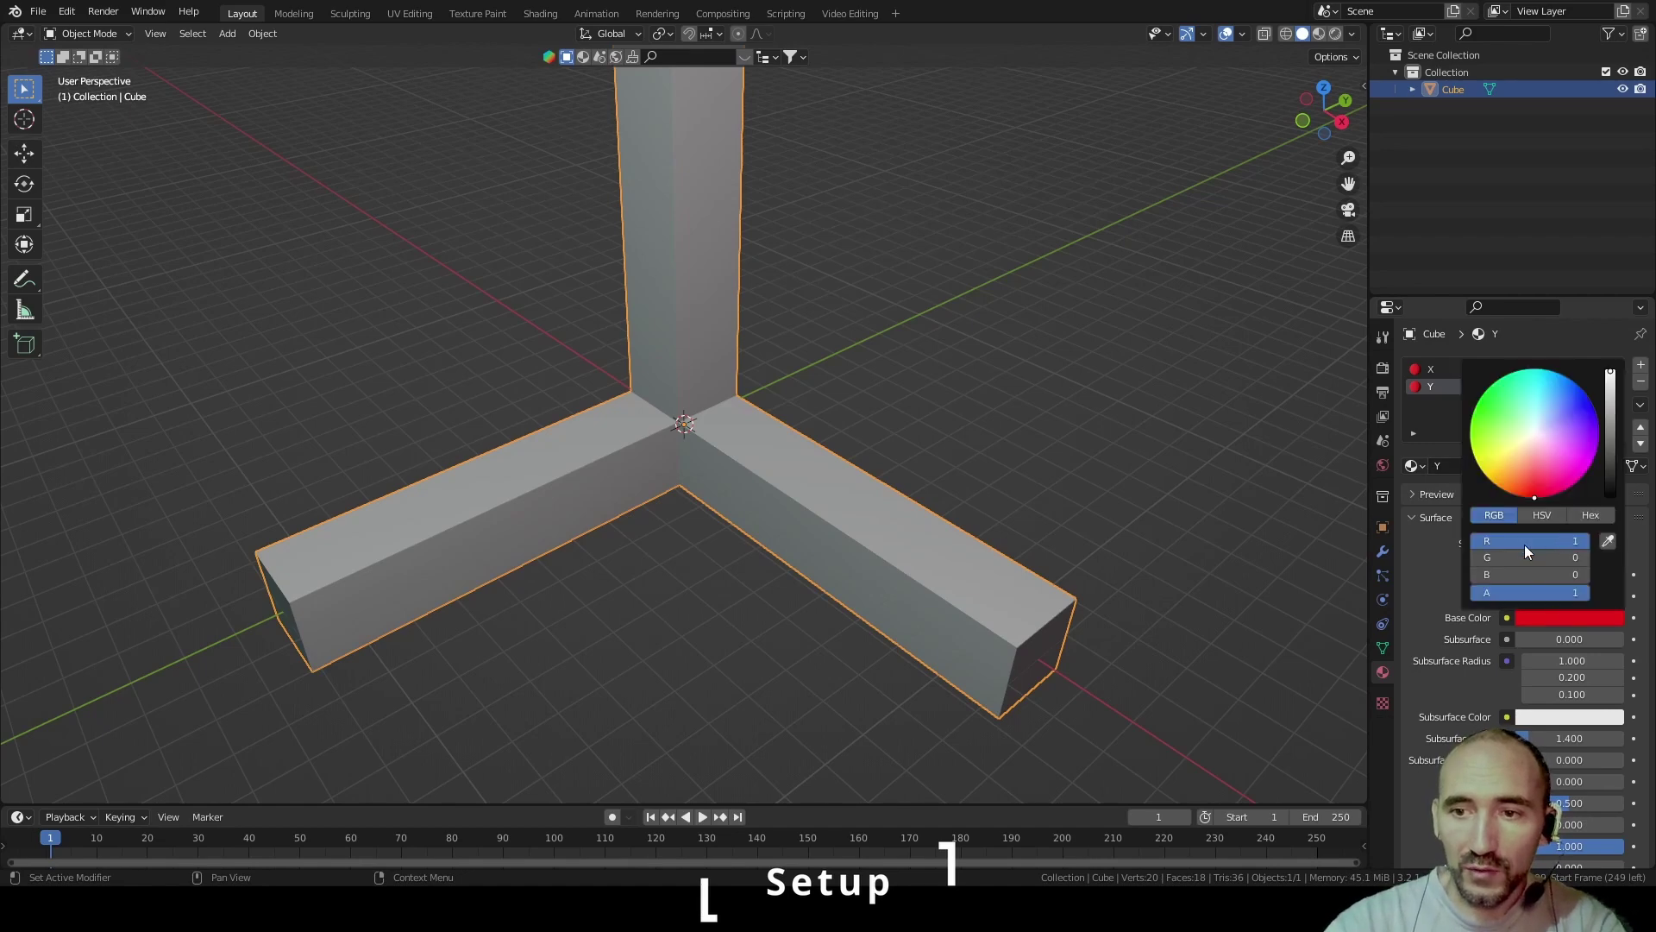
left_click_drag(1524, 543, 1589, 557)
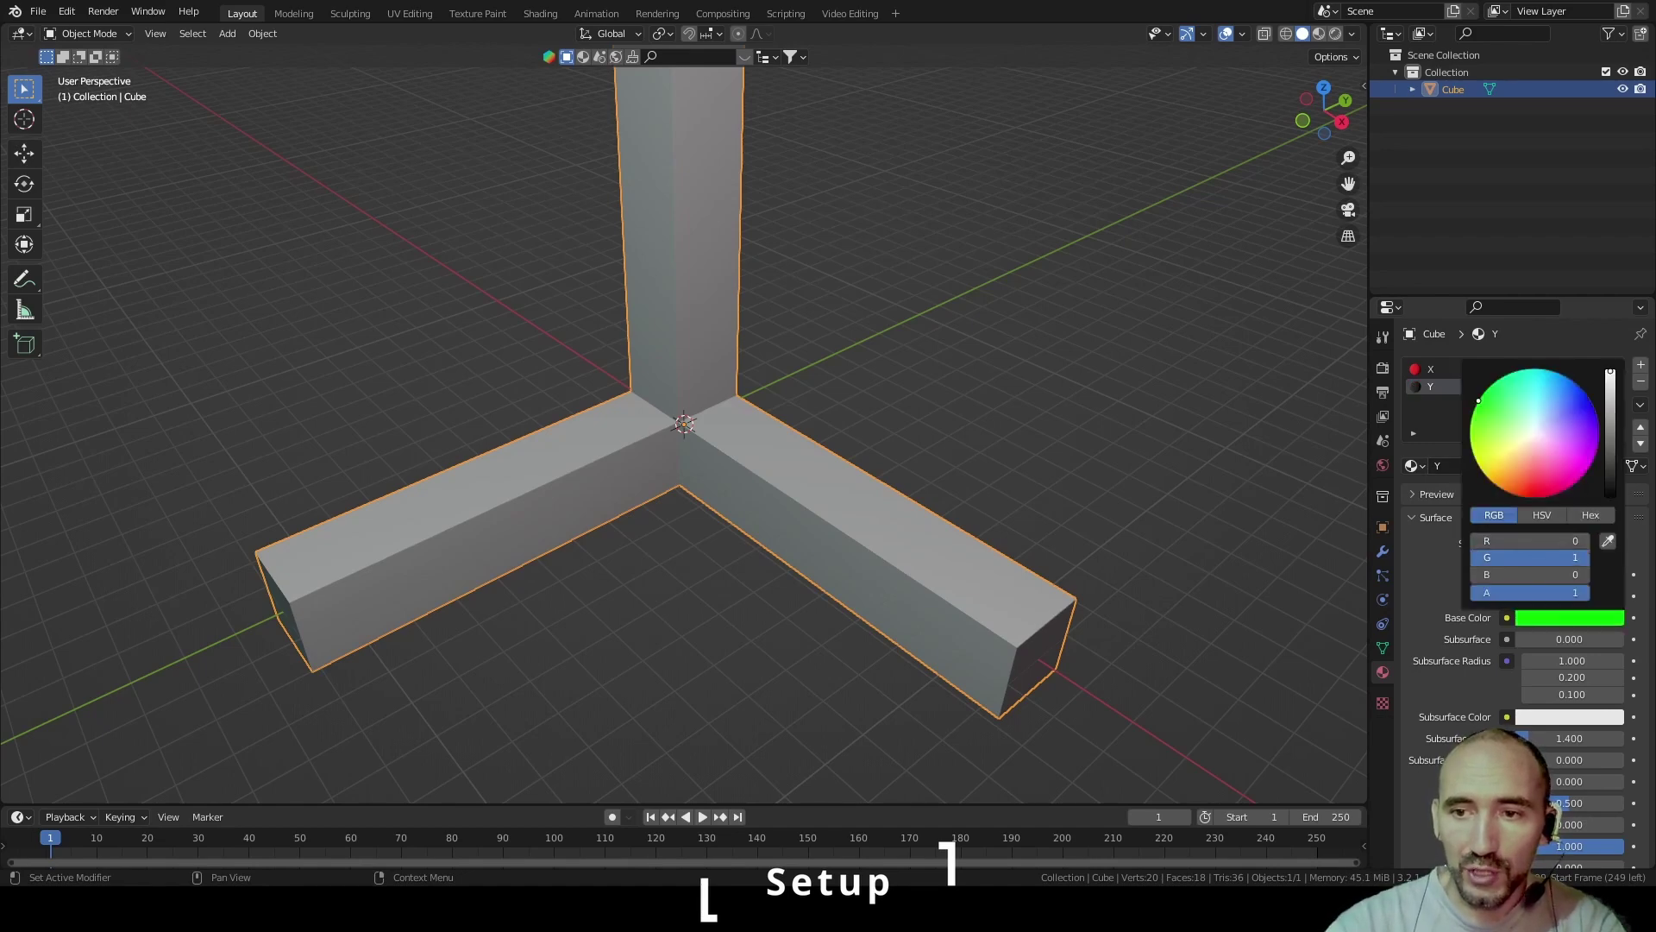
Add a third material slot with an independent copy of Y, named Z, and make its base color pure blue
left_click(1640, 364)
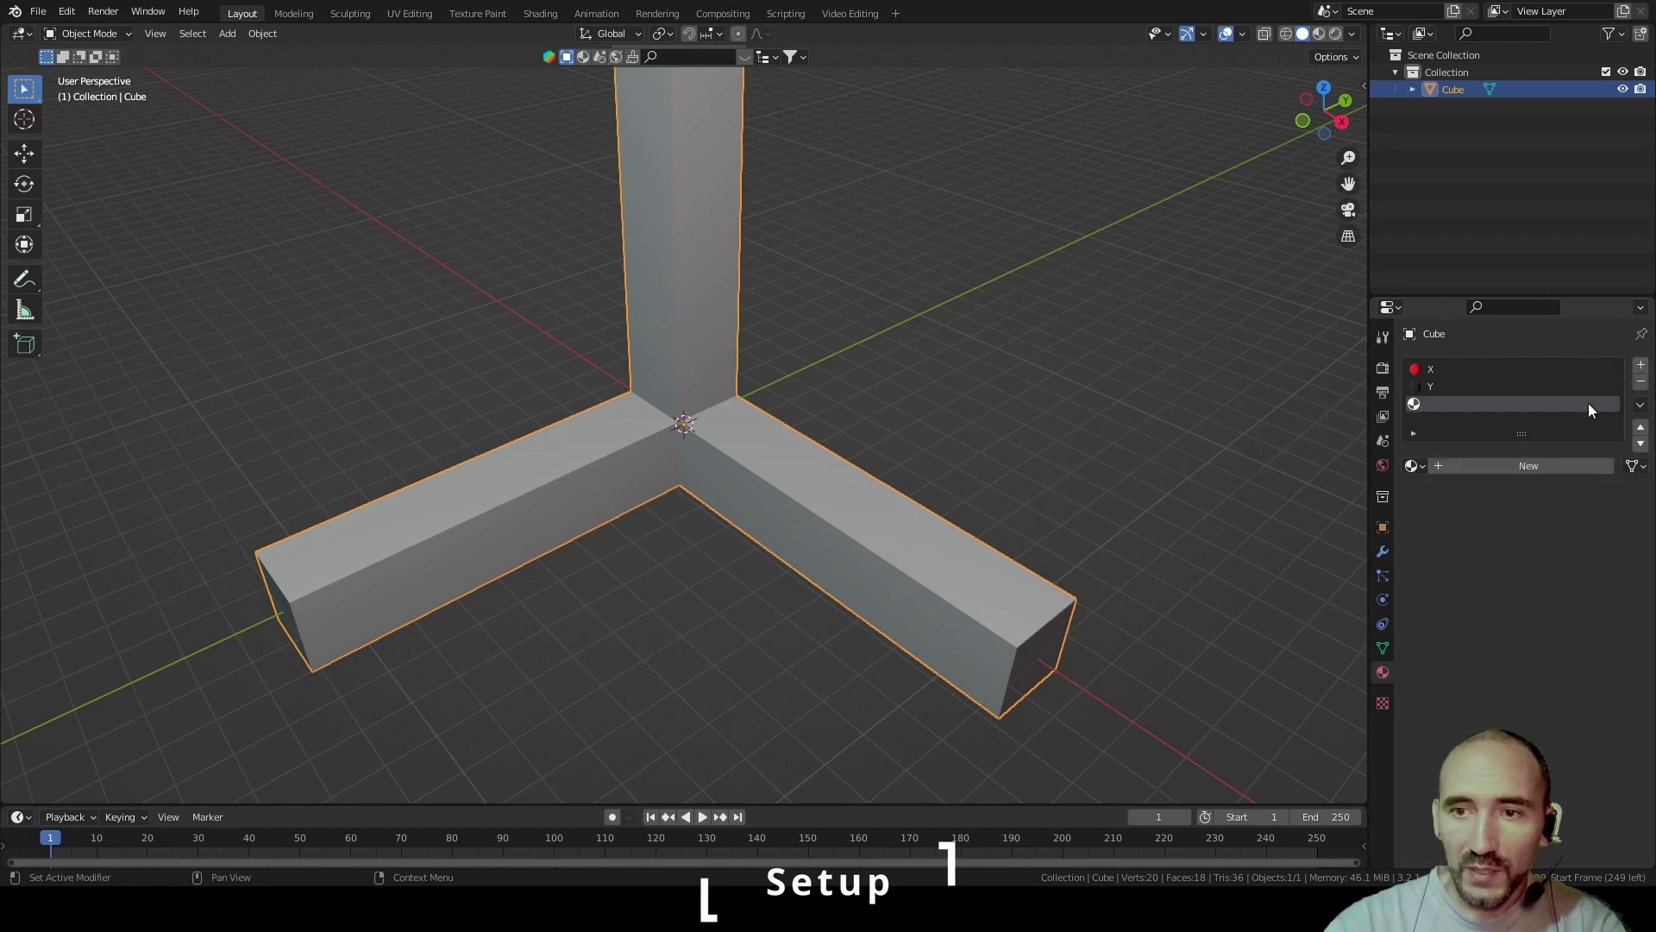
left_click(1414, 466)
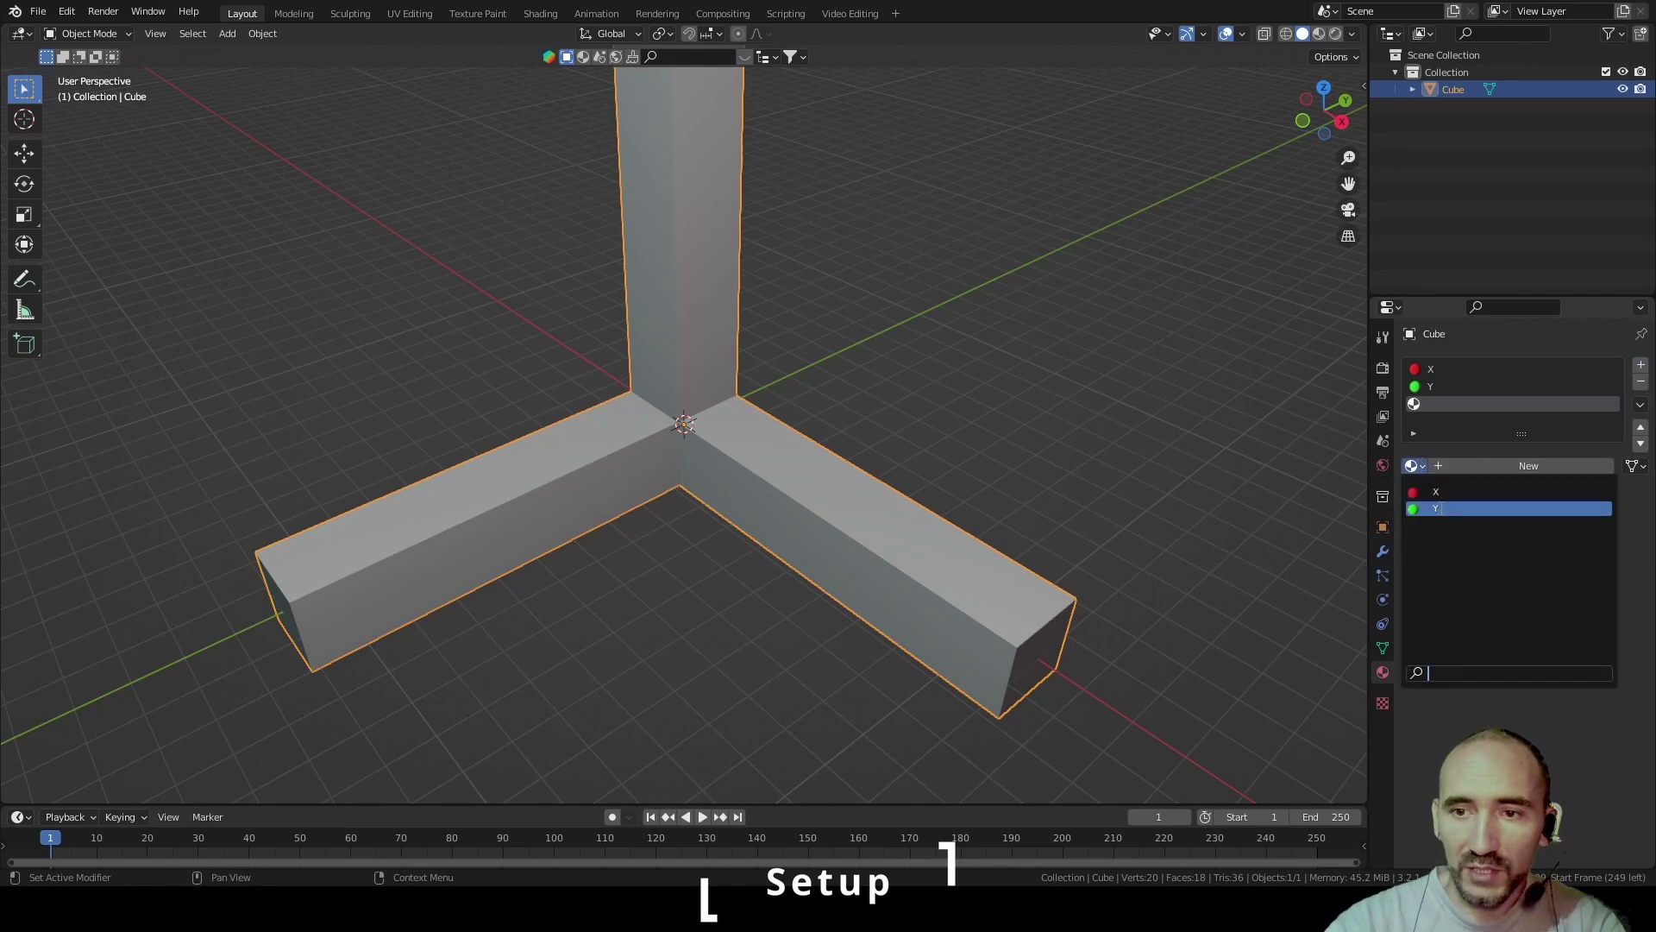
left_click(1438, 509)
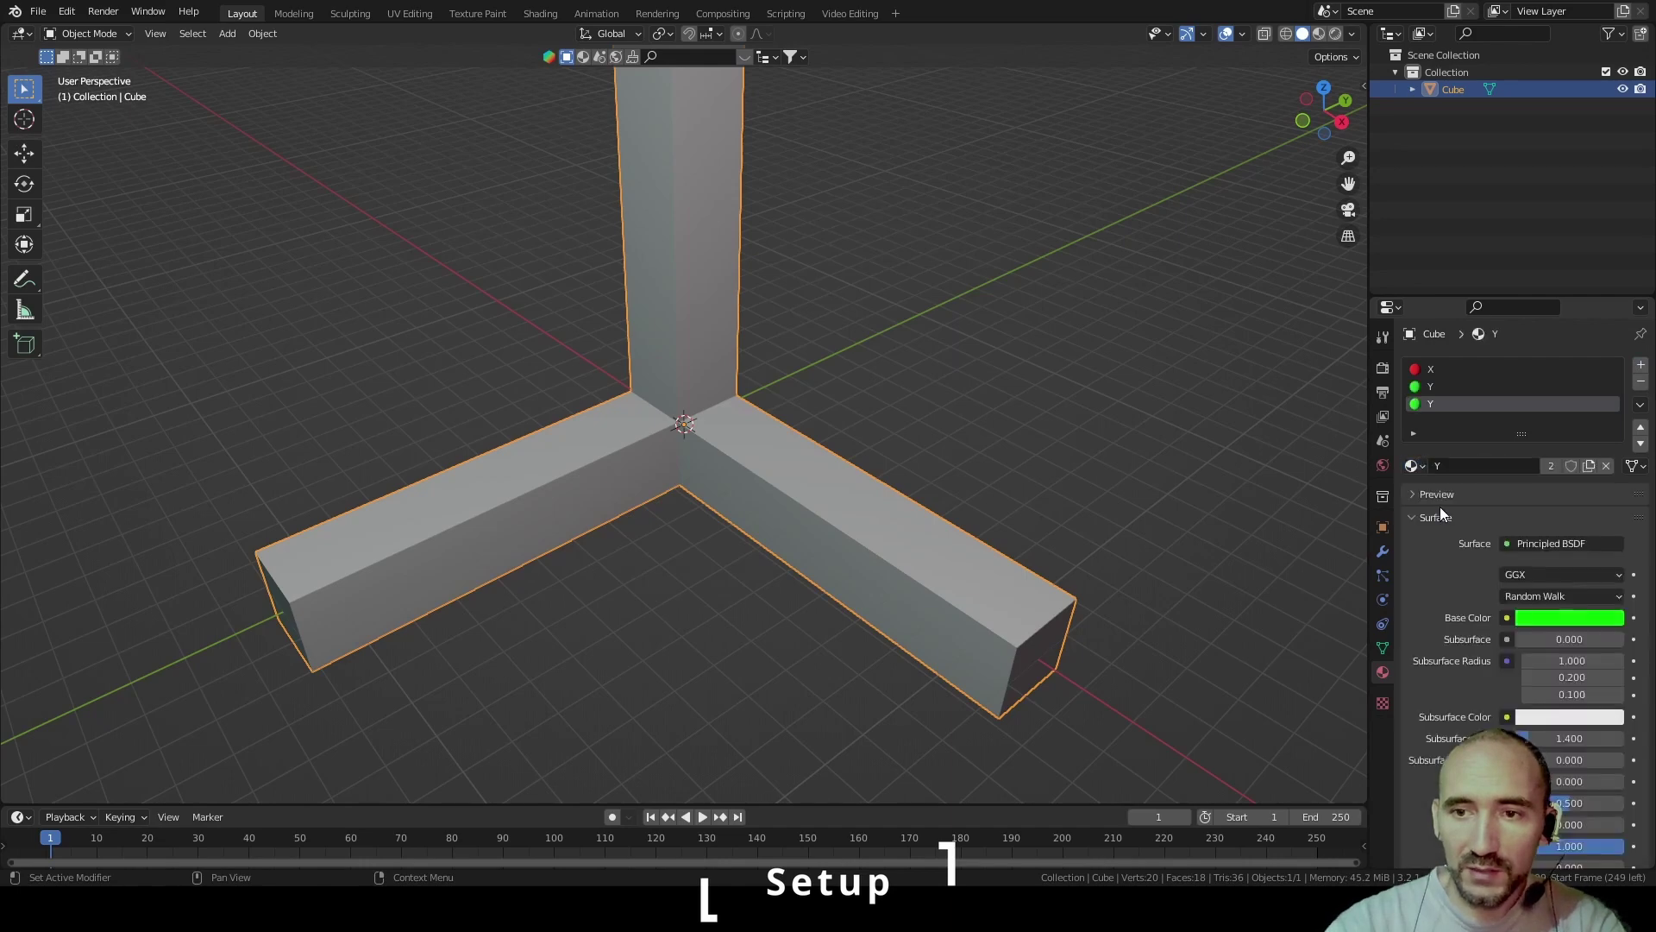
left_click(1554, 464)
left_click(1480, 464)
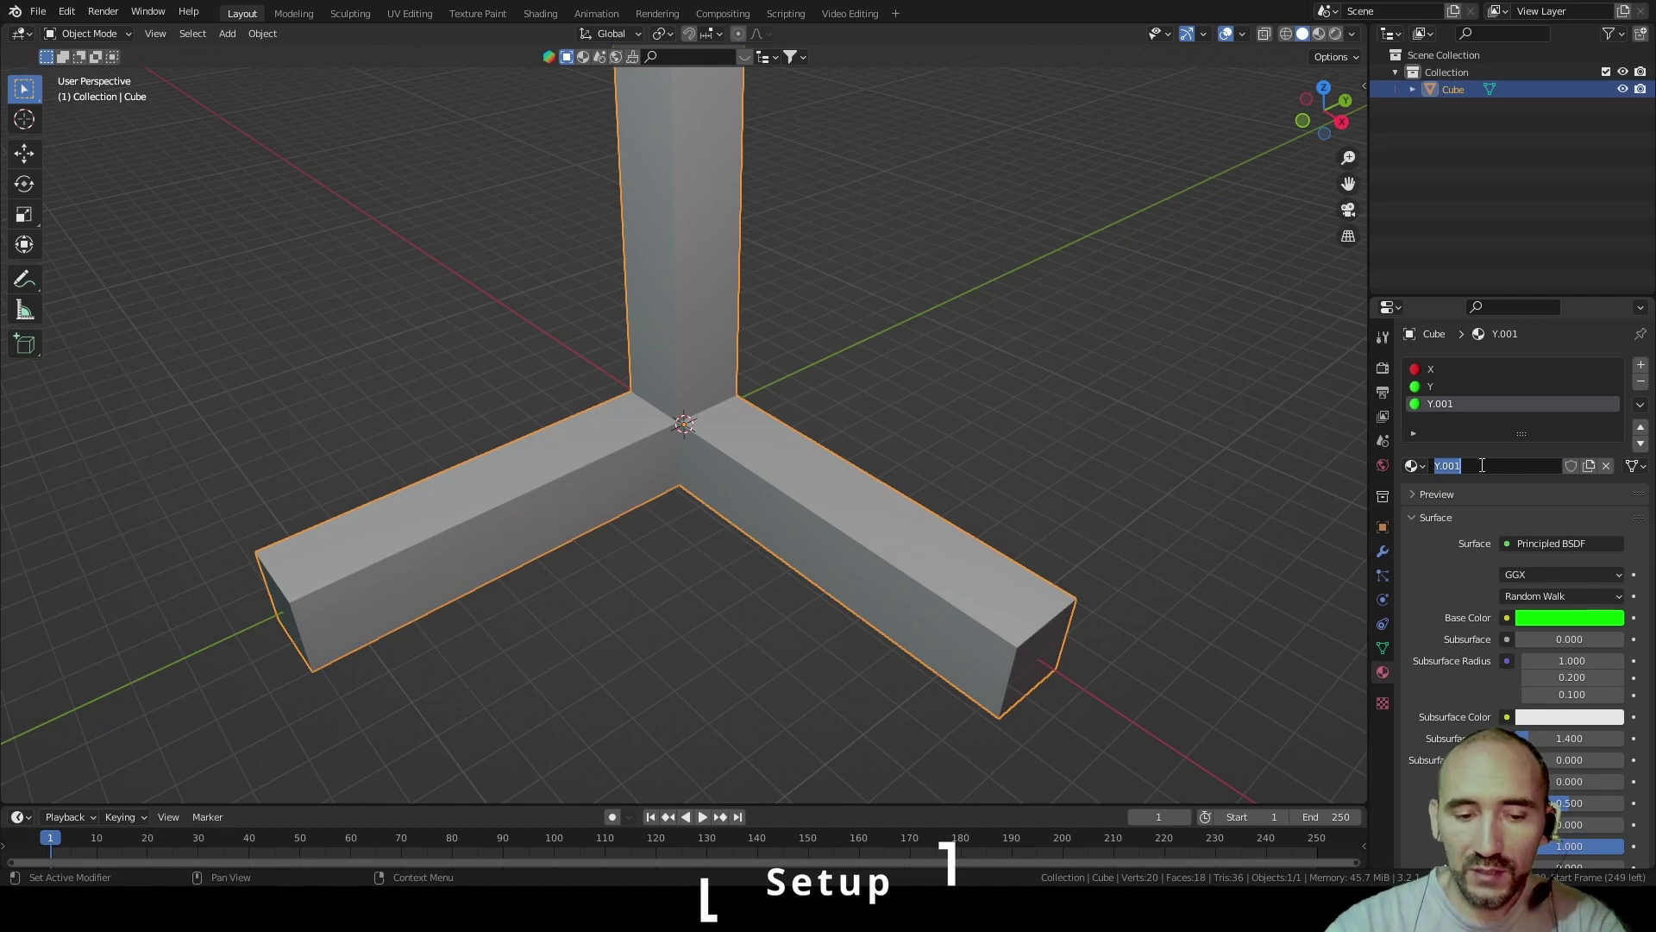
type("Z")
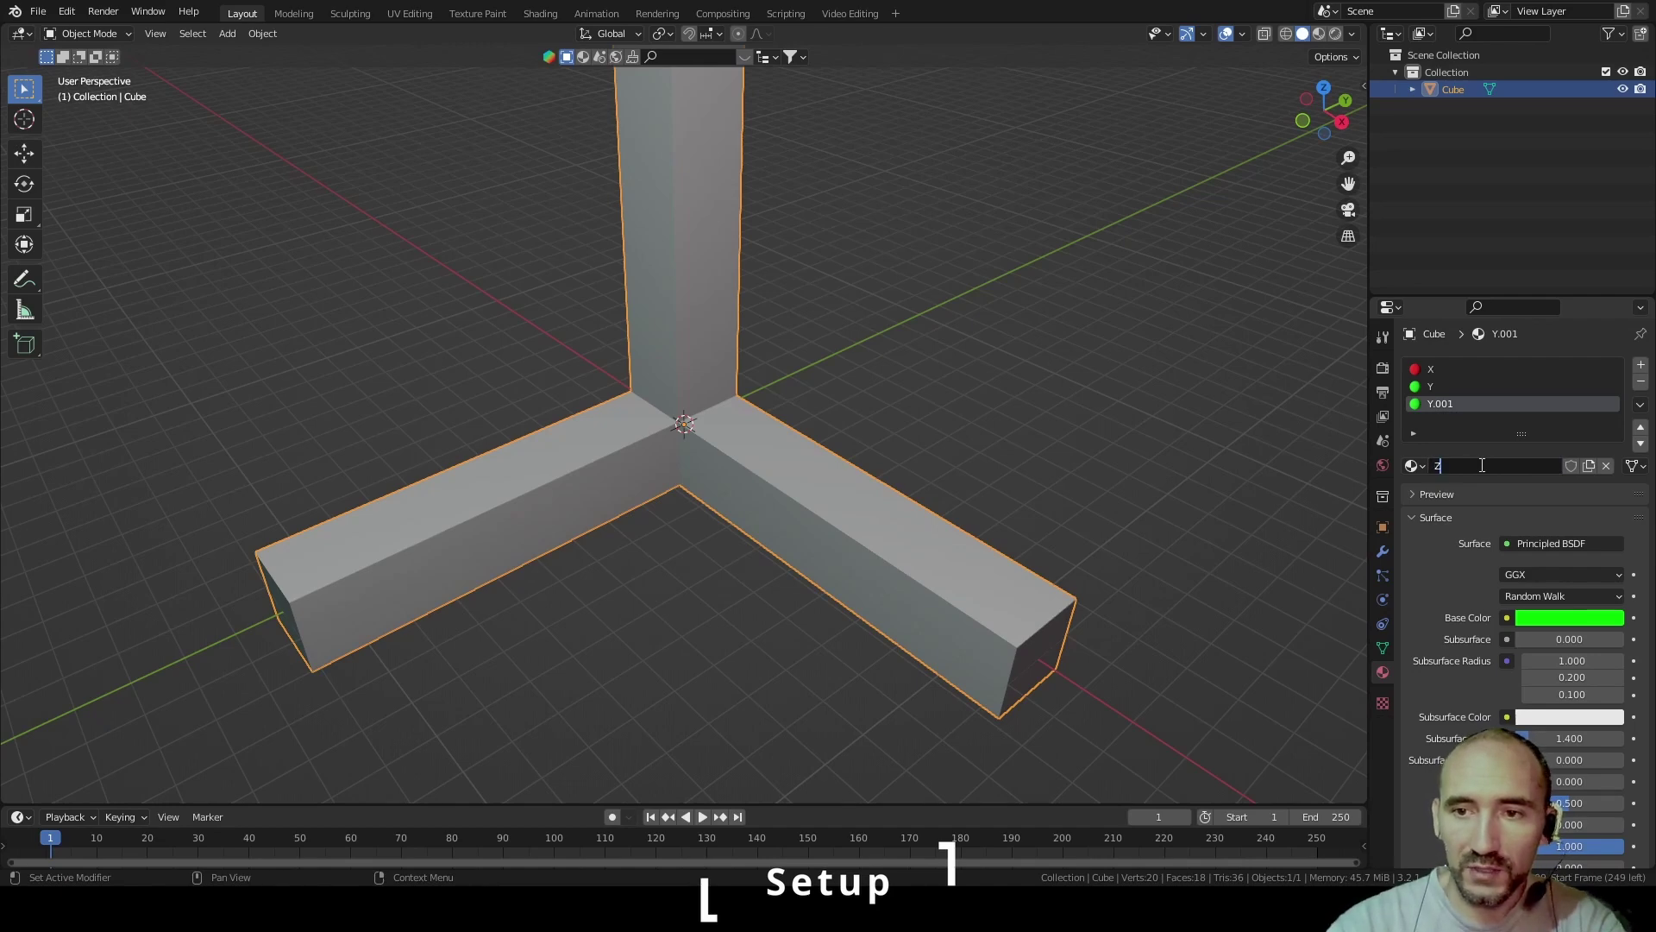
key("Return")
left_click(1548, 616)
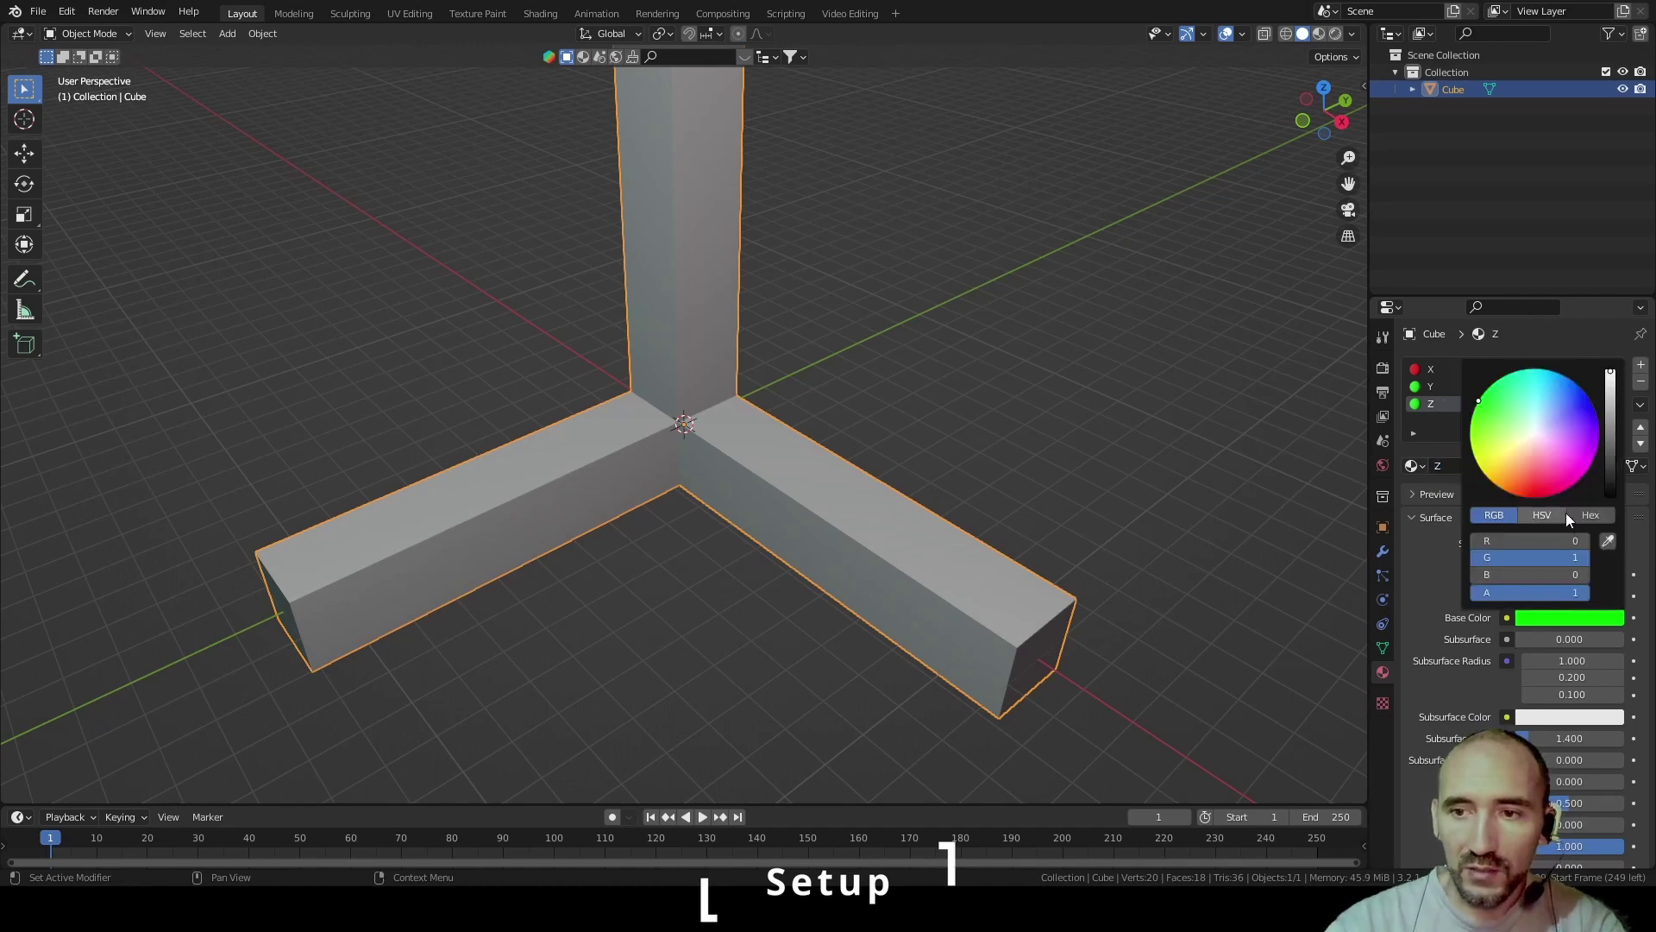
left_click_drag(1552, 558, 1471, 557)
left_click_drag(1518, 575, 1594, 576)
left_click(900, 330)
Select all faces of the arm along the red X axis in see-through display and assign material X to them
key("Tab")
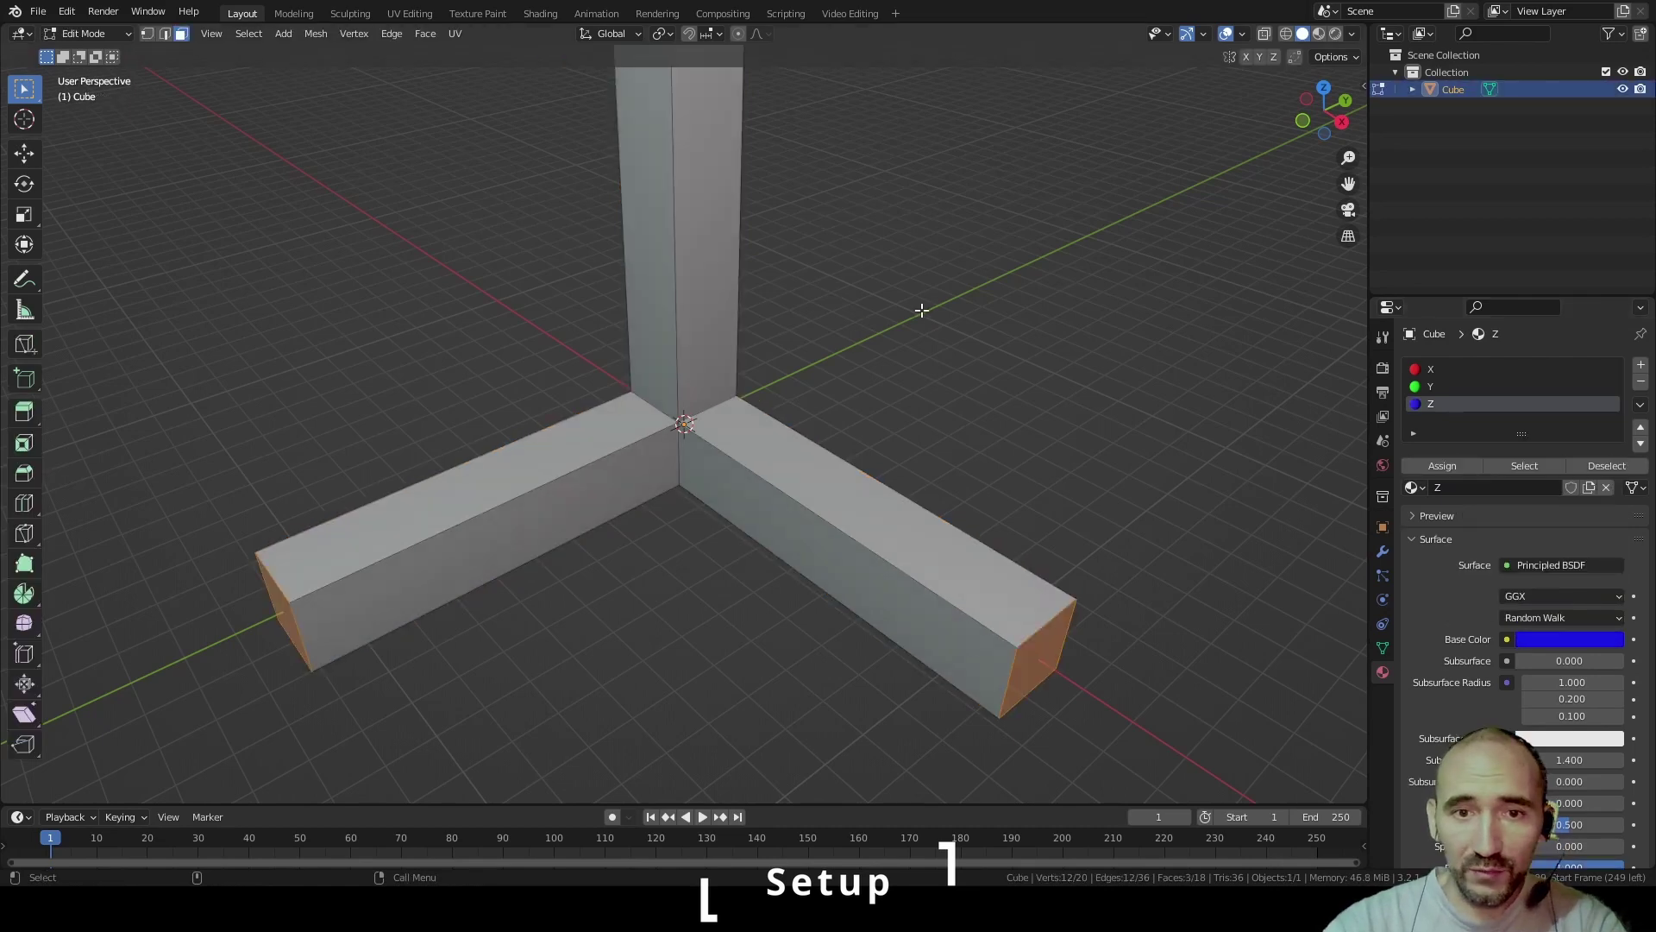
key("alt+z")
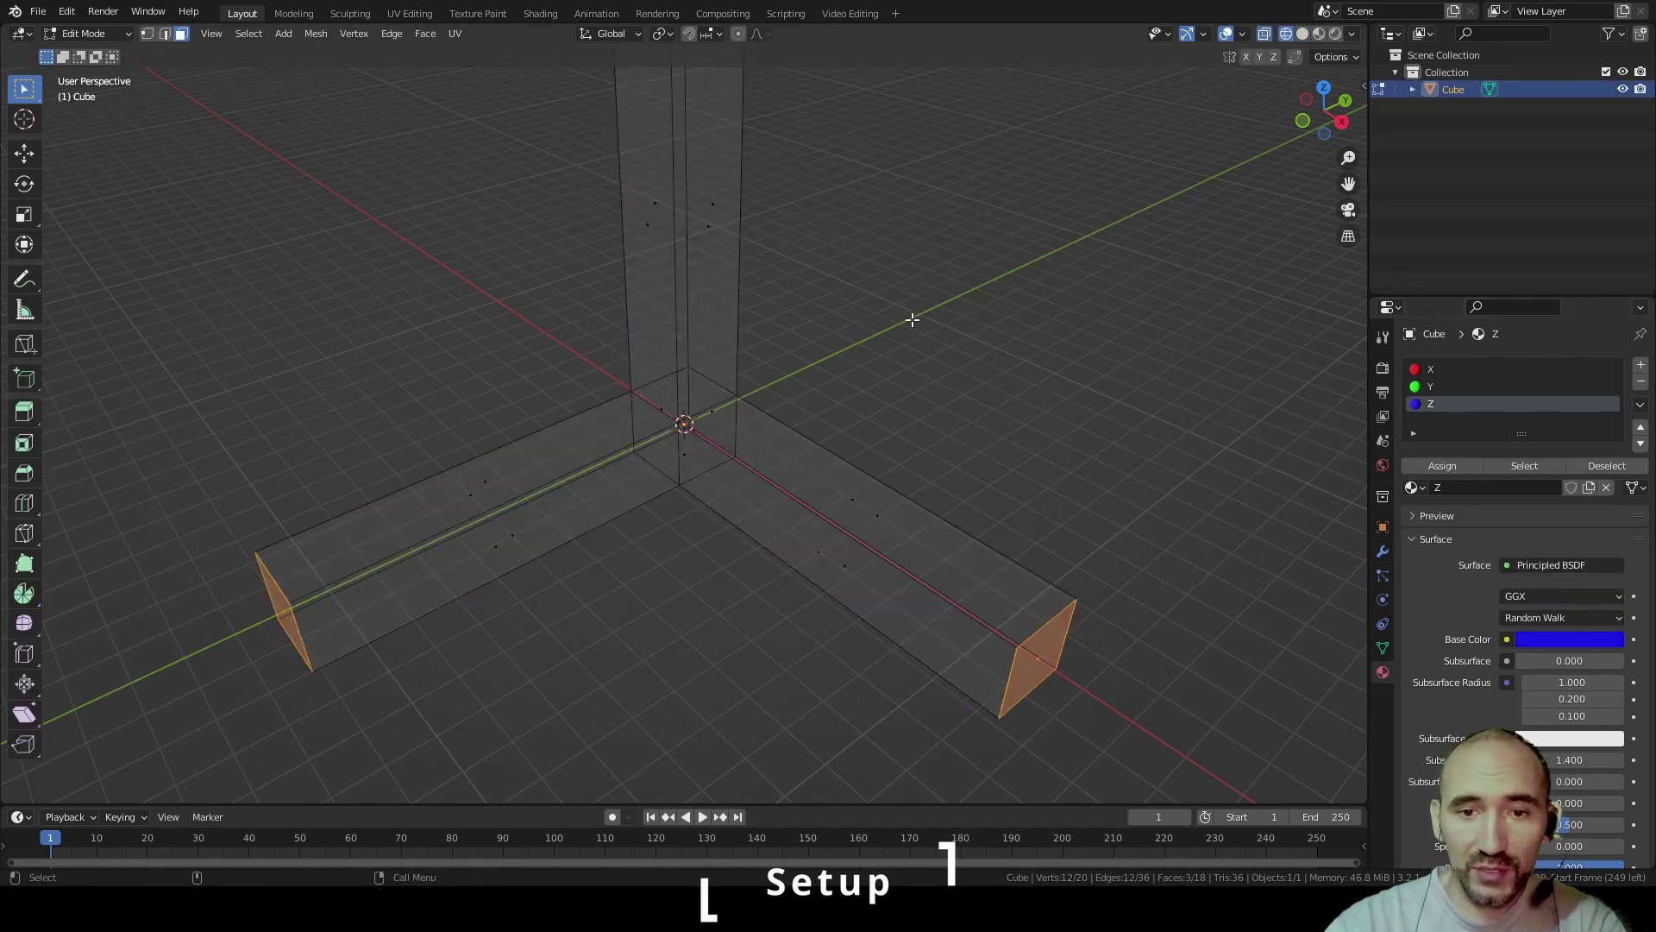
scroll(934, 339, "down", 2)
left_click_drag(766, 392, 1074, 543)
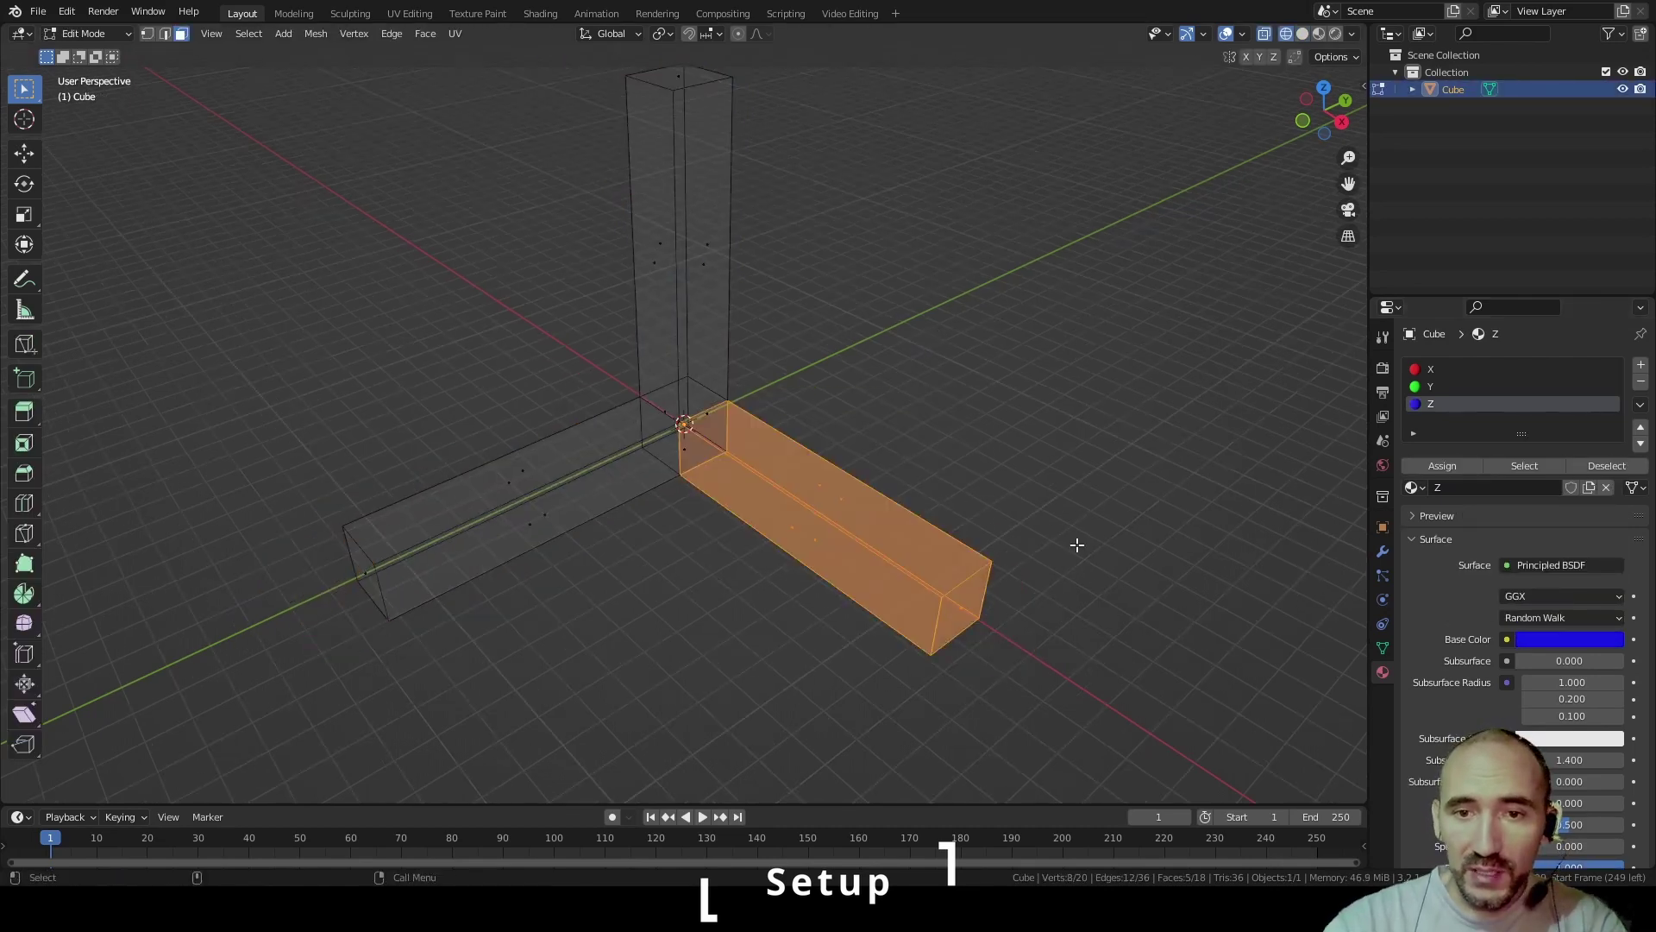
left_click(1452, 367)
left_click(1441, 462)
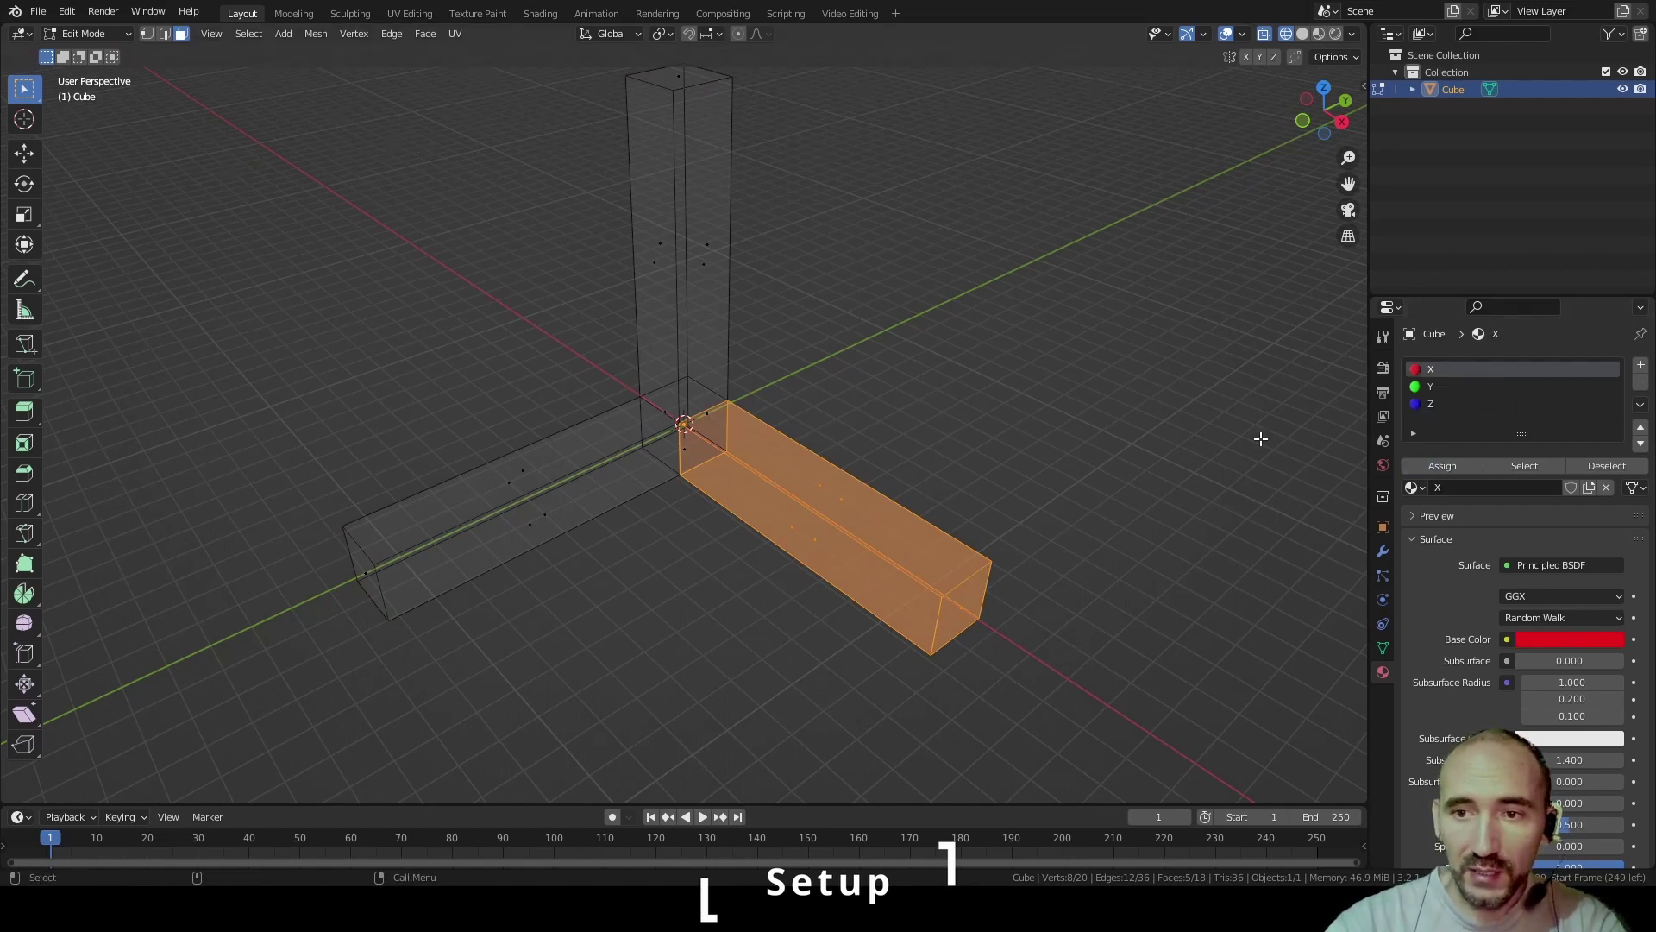
Select all faces of the arm along the green Y axis and assign material Y to them
left_click_drag(264, 414, 579, 640)
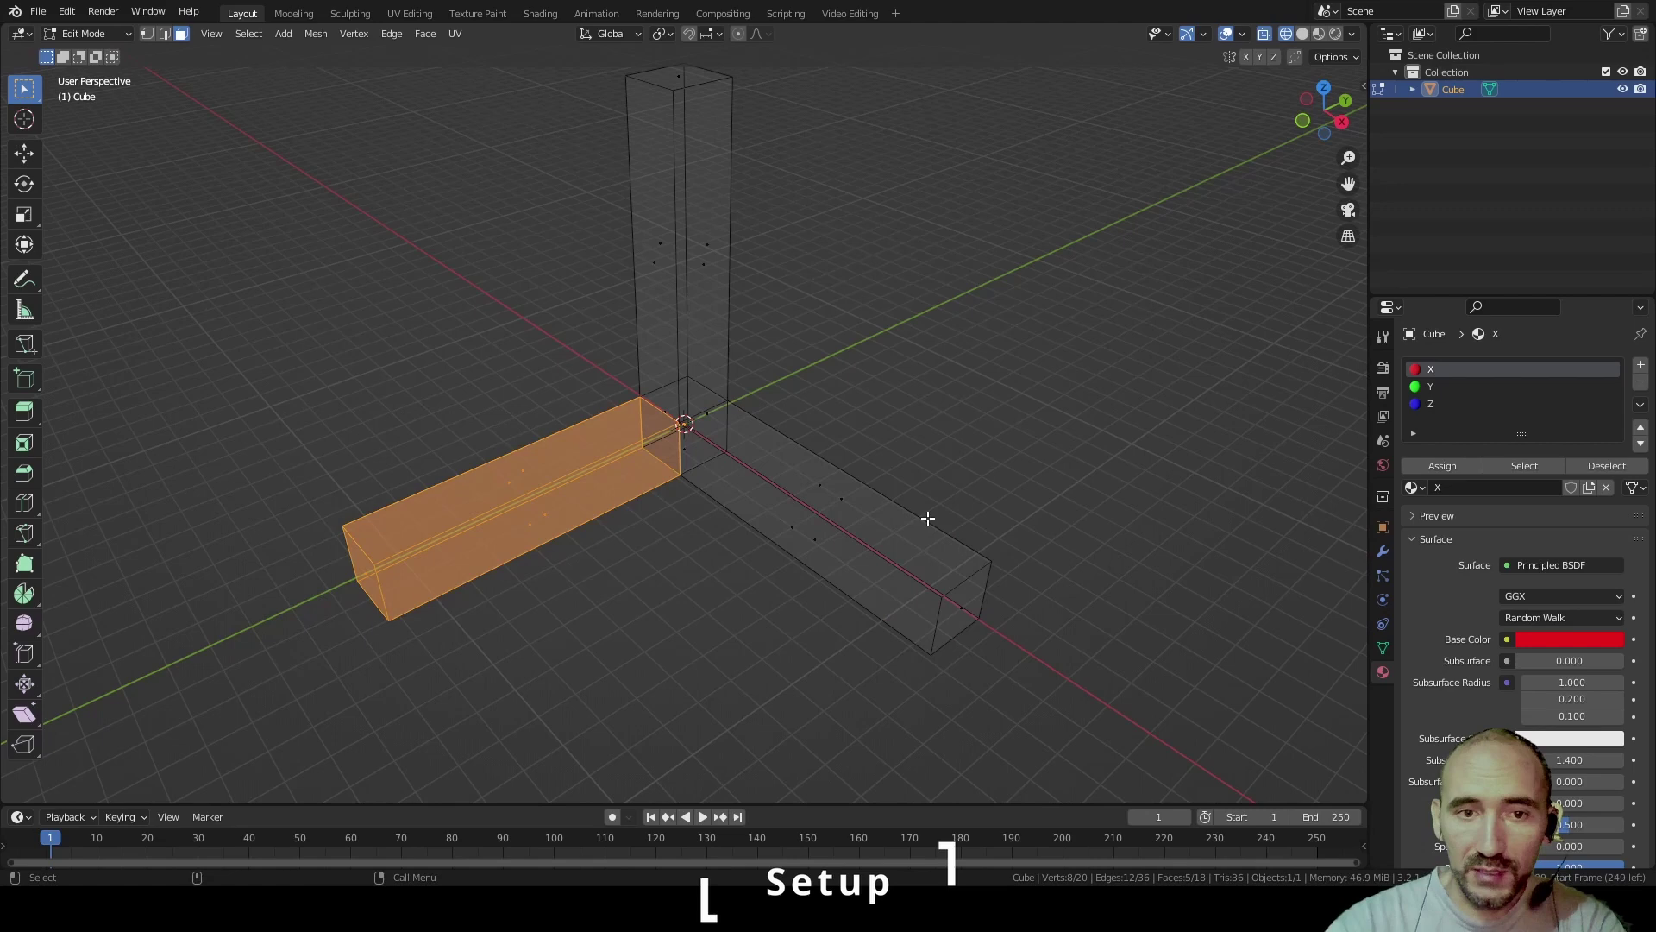
left_click(1427, 389)
left_click(1435, 468)
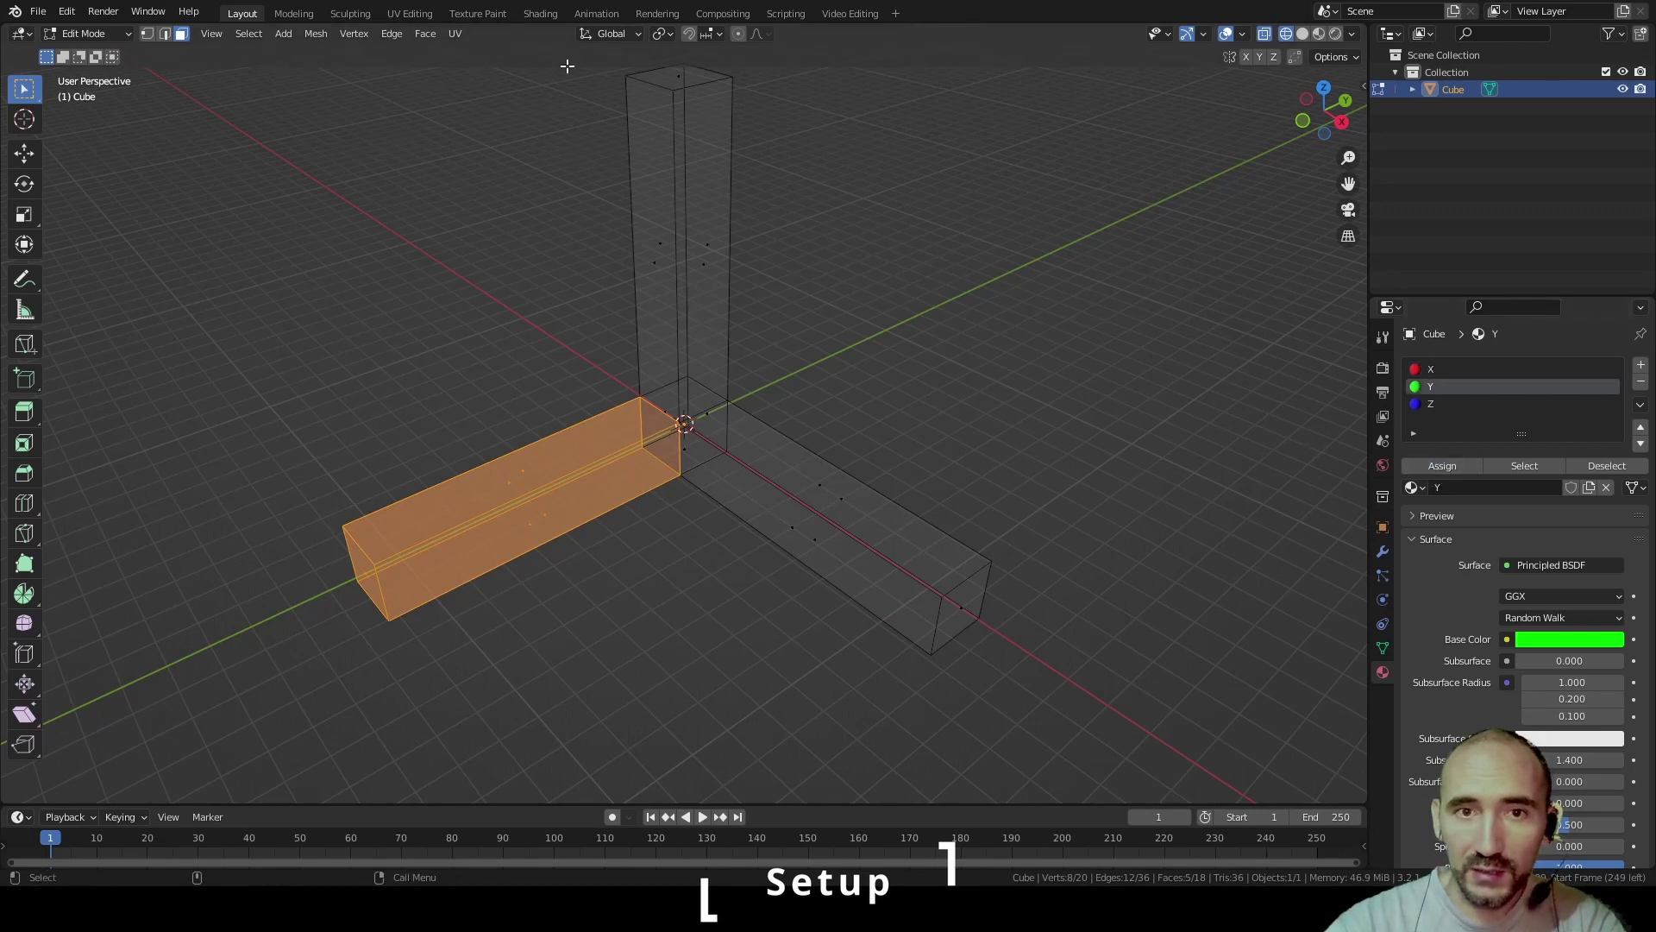
Select all faces of the vertical arm and assign material Z to them
left_click_drag(528, 295, 770, 91)
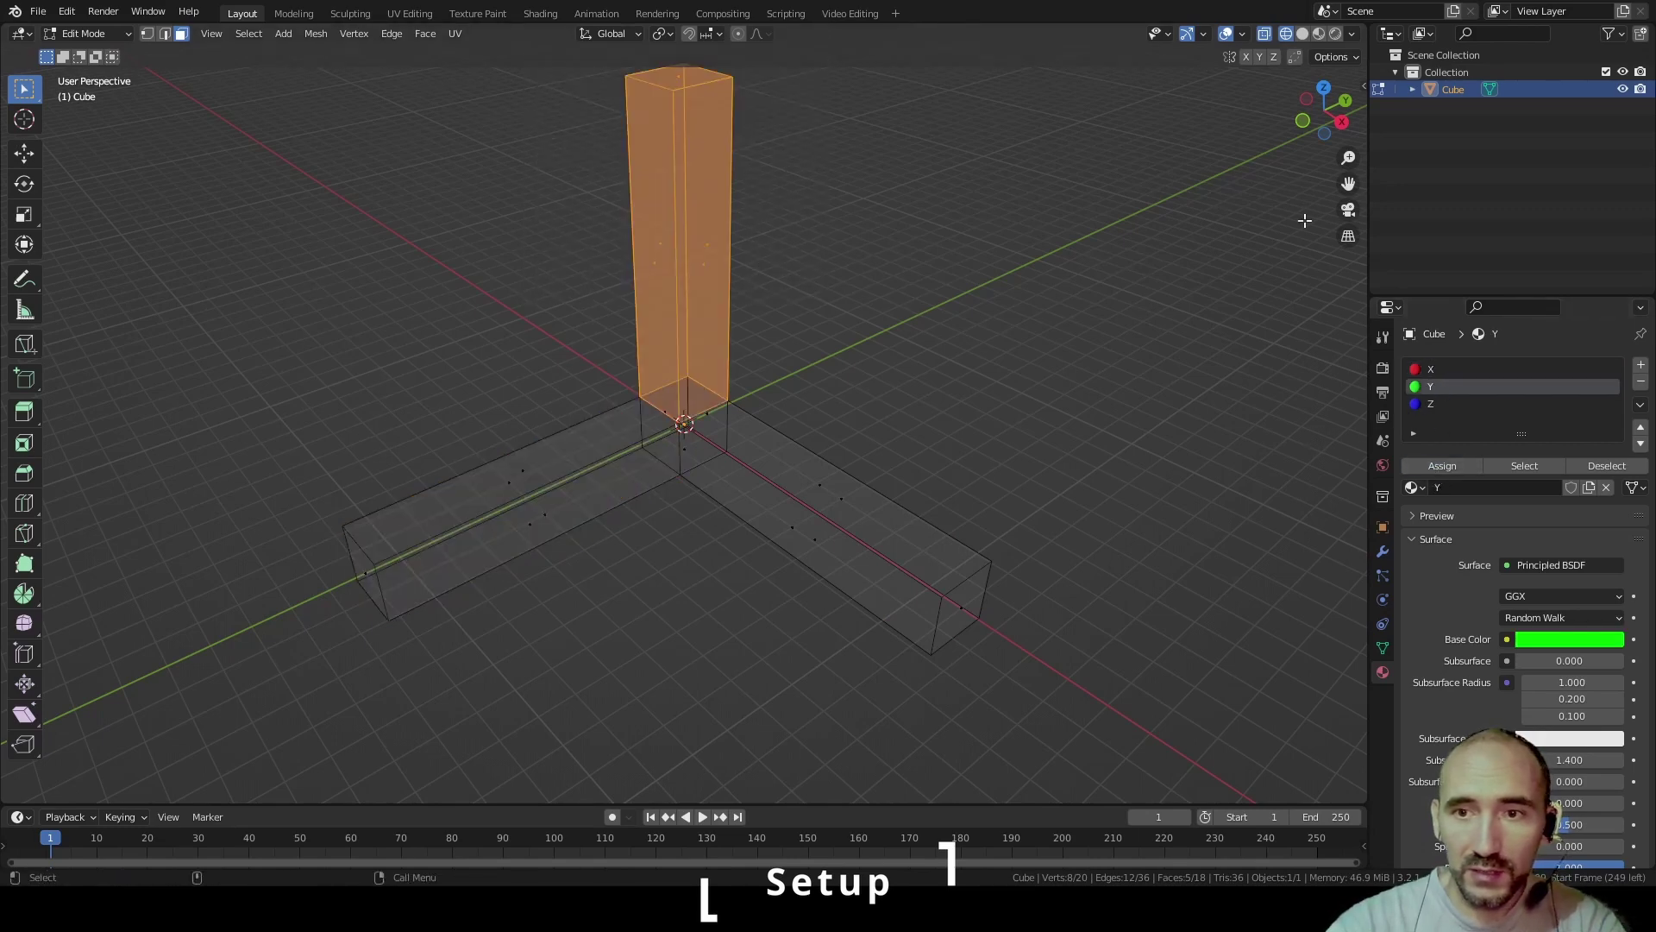
left_click(1437, 405)
left_click(1443, 464)
Return to Object Mode, show the viewport in Material Preview shading and deselect the object
left_click(979, 275)
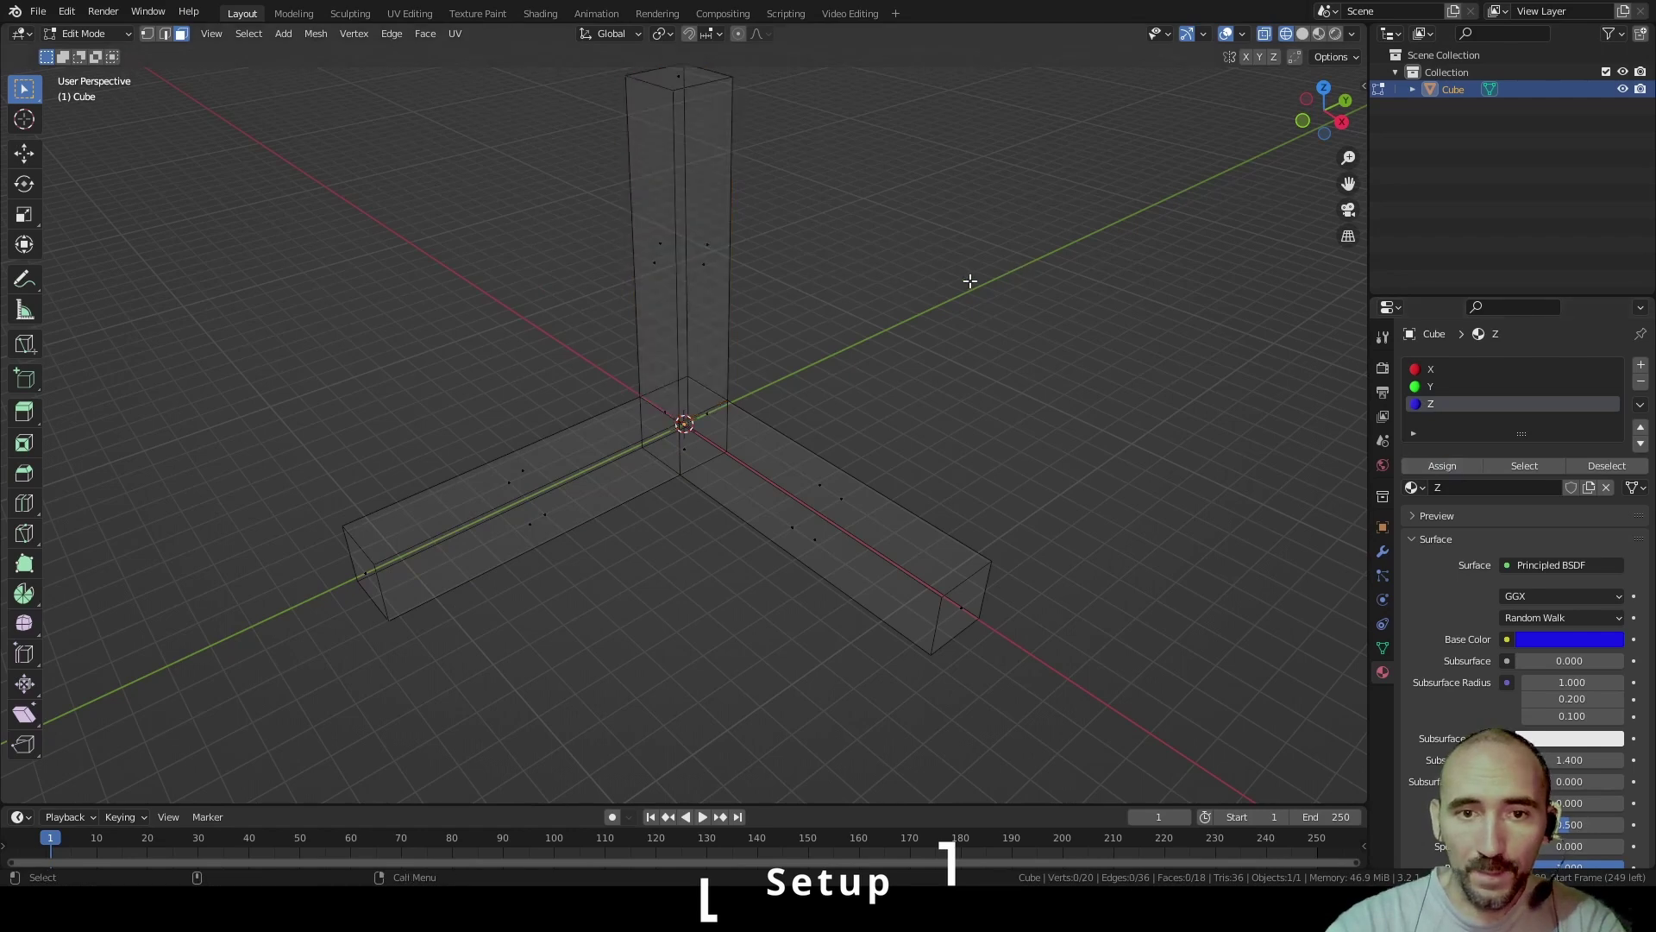
key("shift+z")
key("Tab")
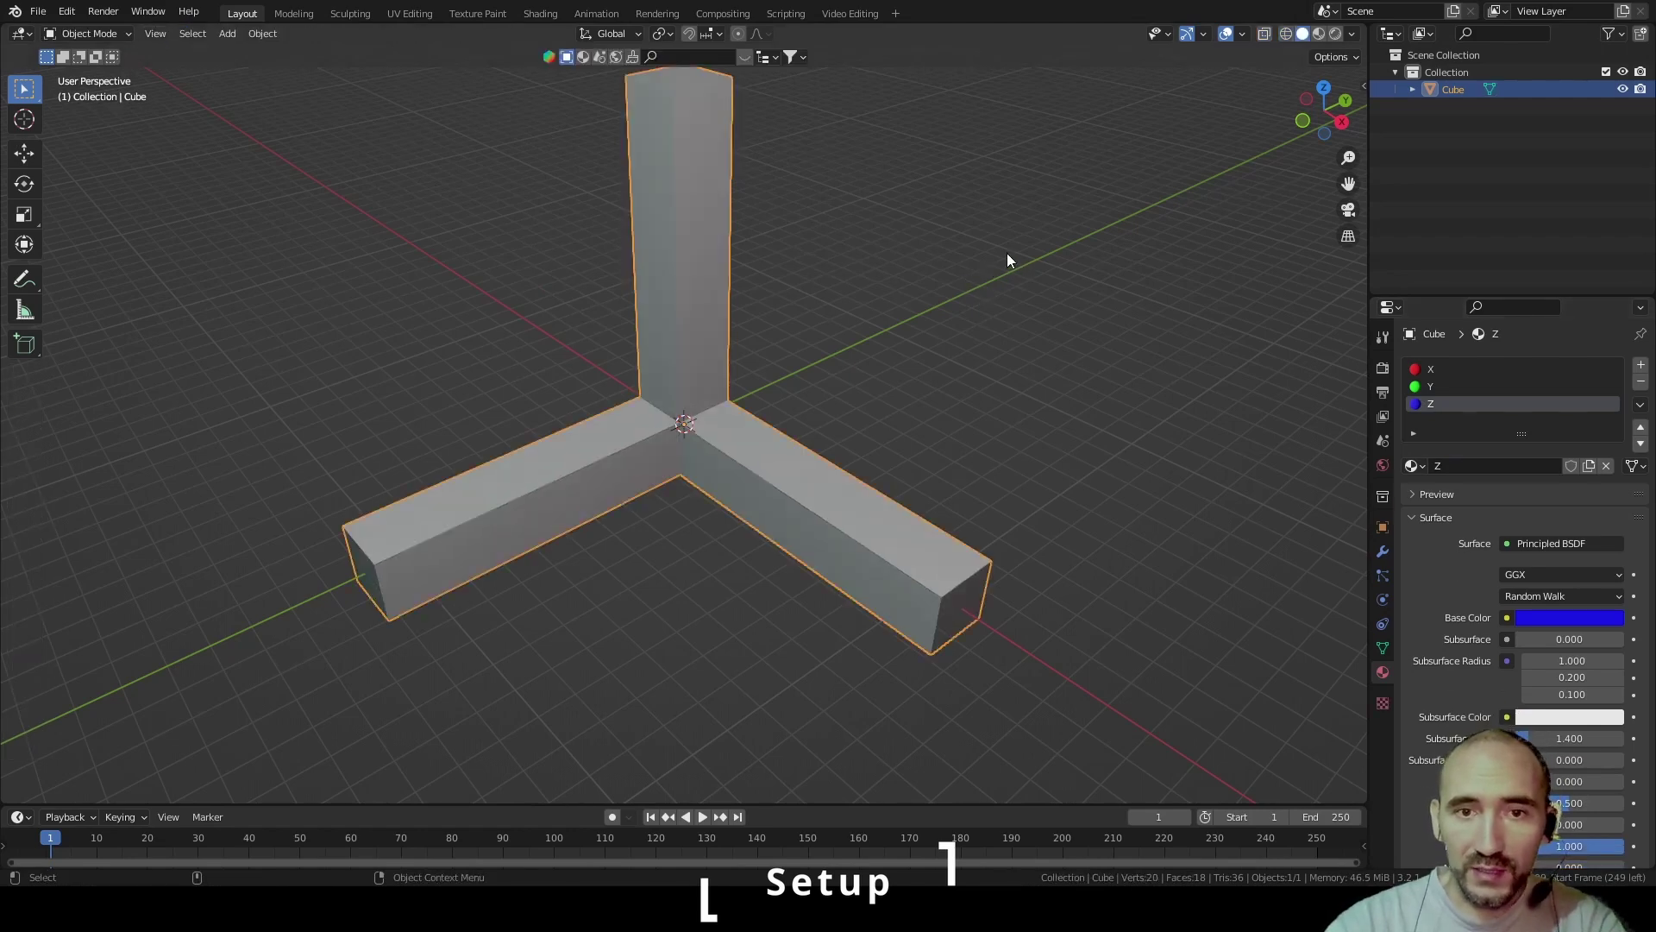
left_click(1320, 34)
left_click(1012, 324)
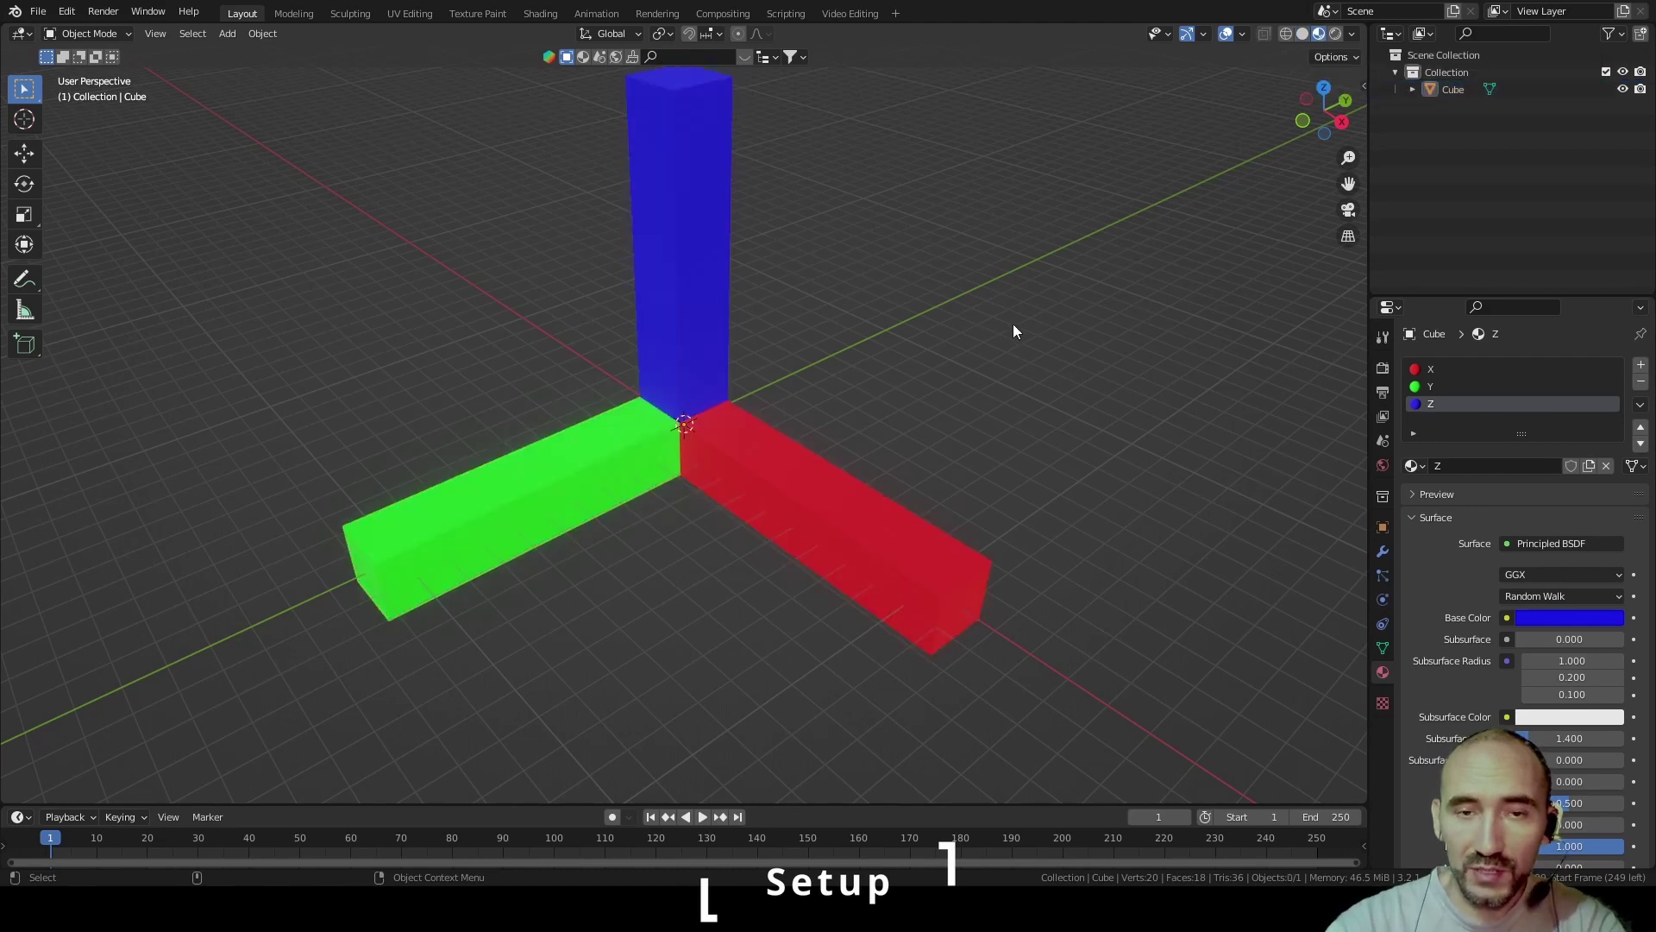
Rename the three-armed object as Axies
left_click(676, 355)
double_click(1453, 89)
type("Axies")
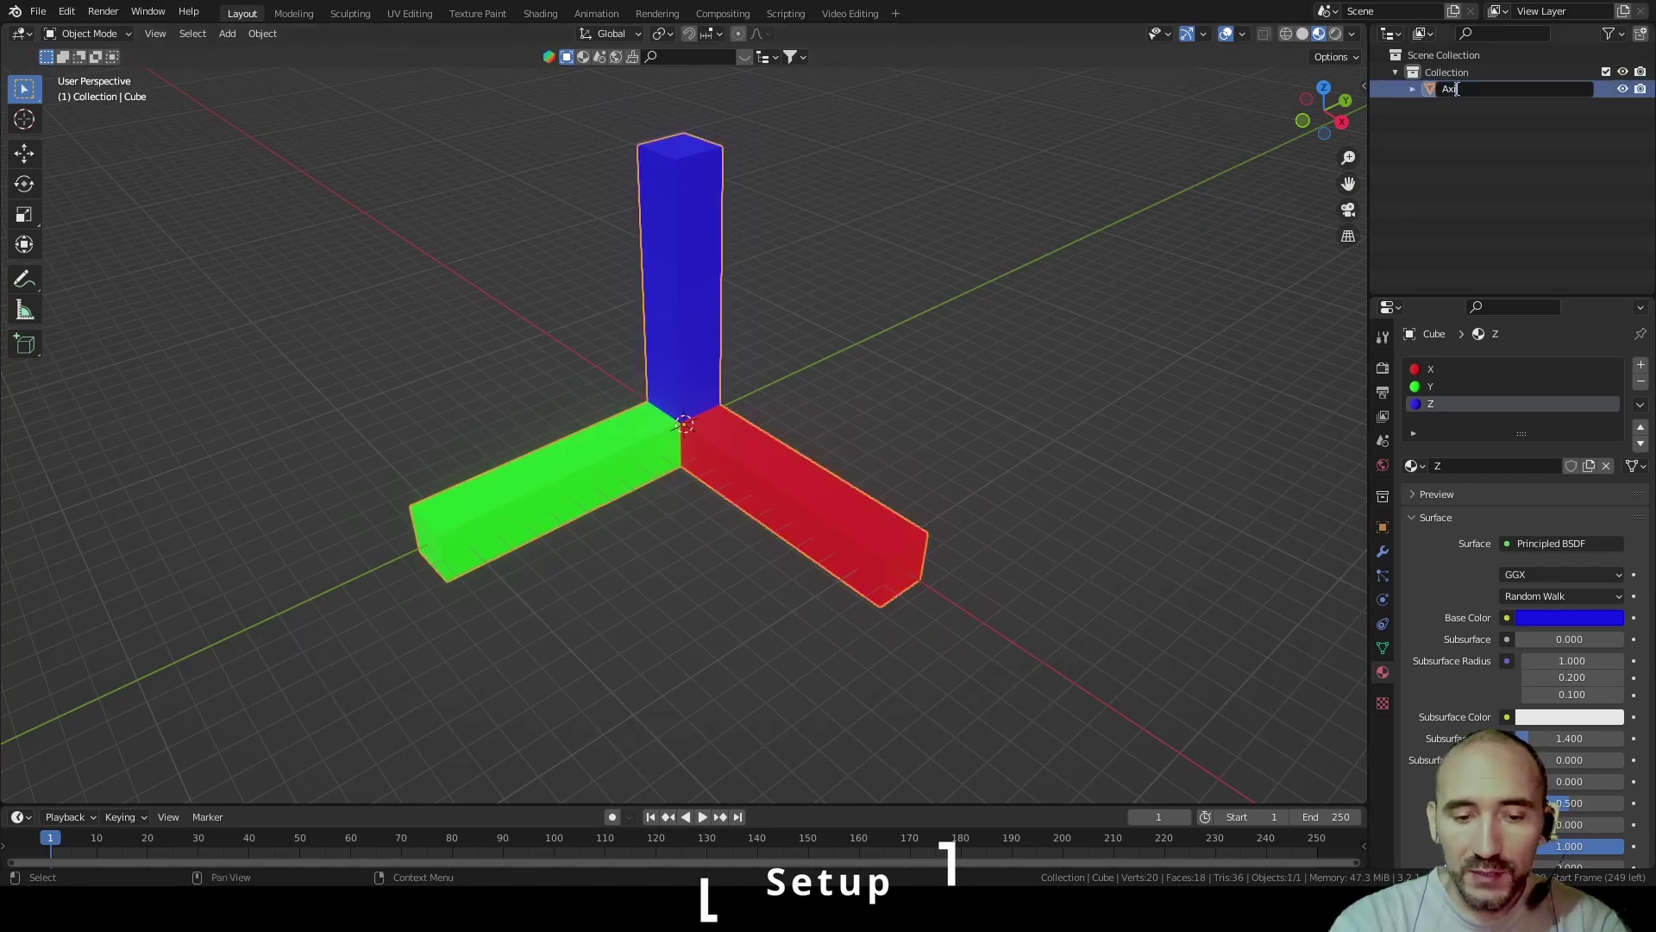
key("Return")
Set the Axies object's X, Y and Z dimensions to 0.2 m
left_click(1362, 86)
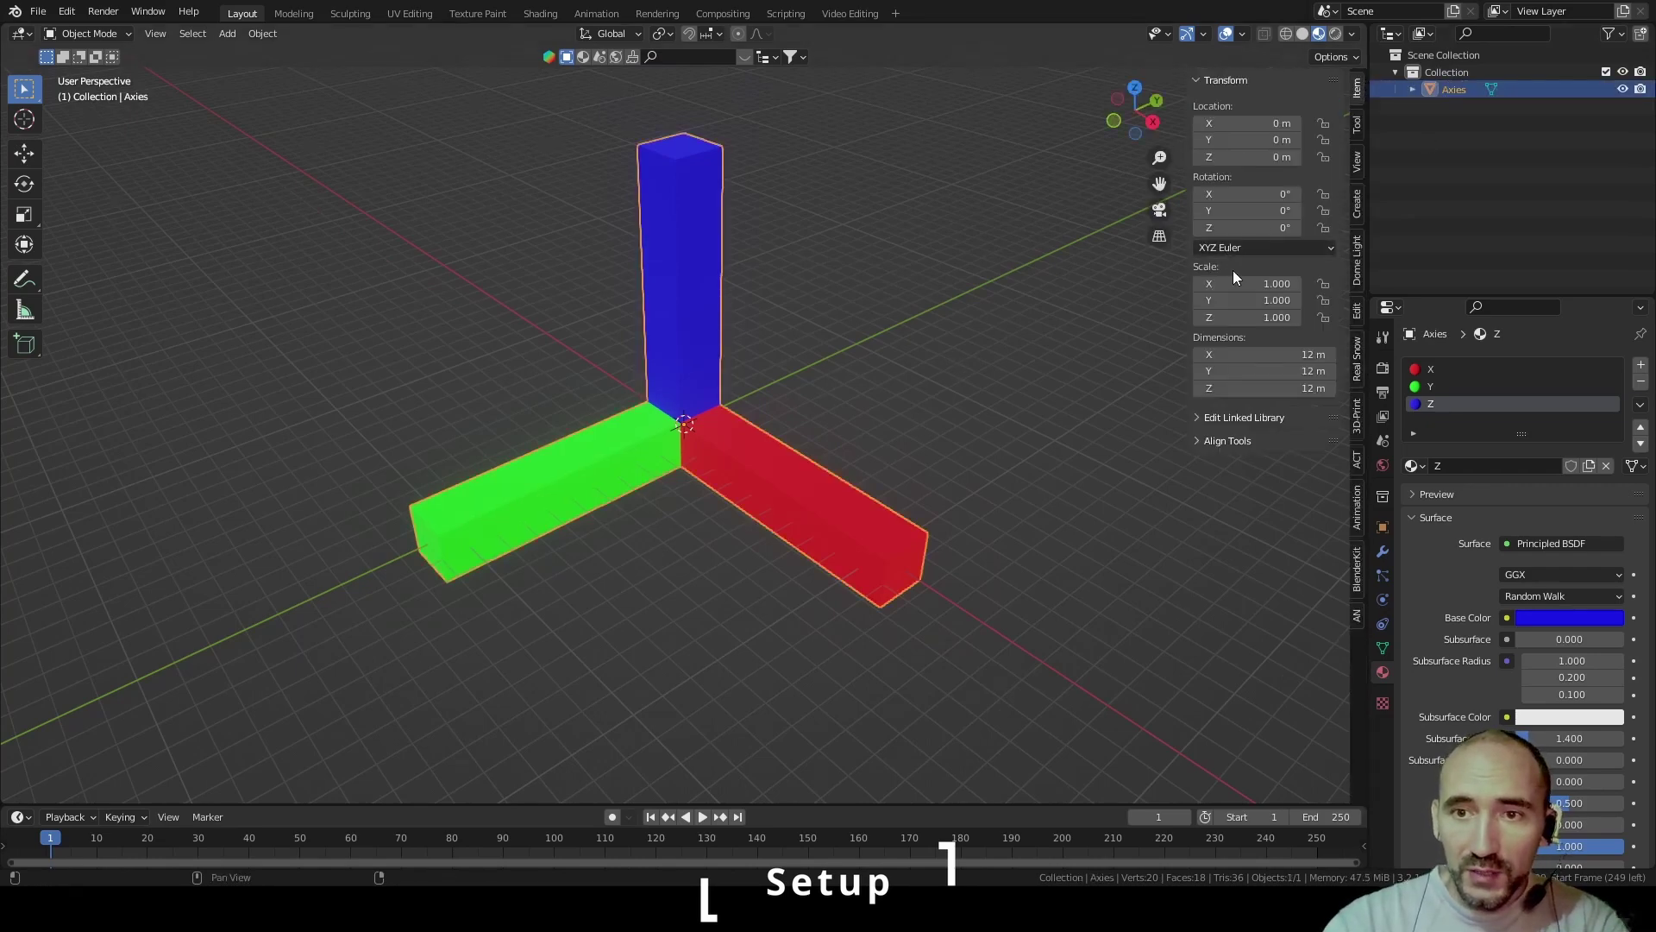
left_click_drag(1278, 352, 1281, 353)
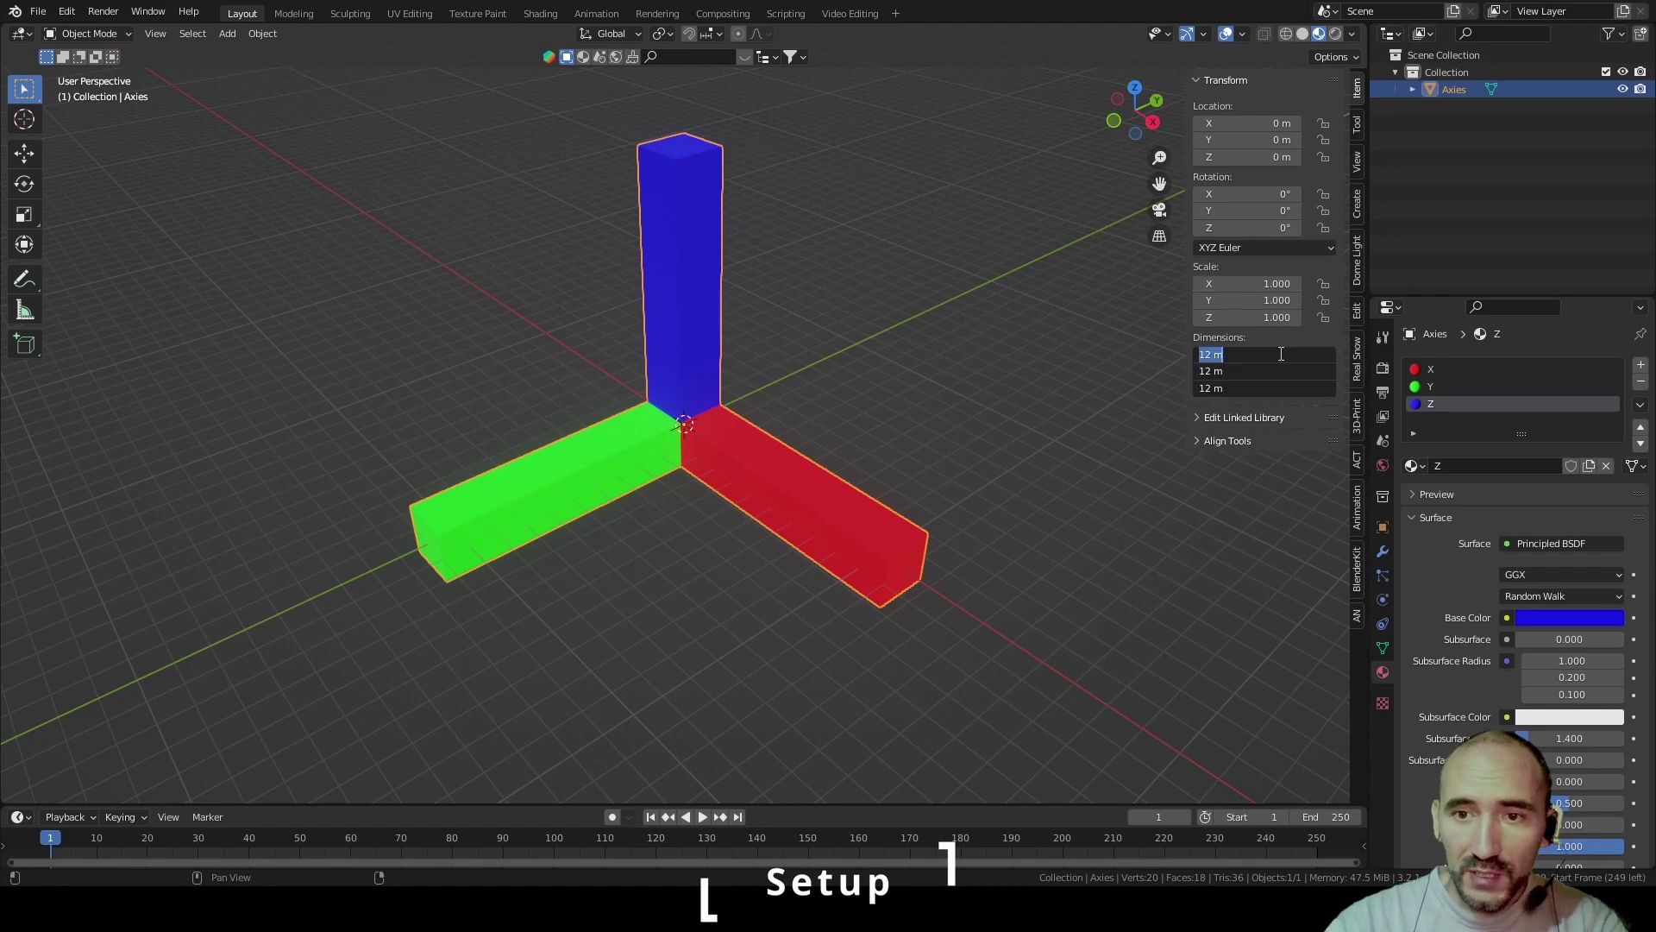
type("0.2")
key("Return")
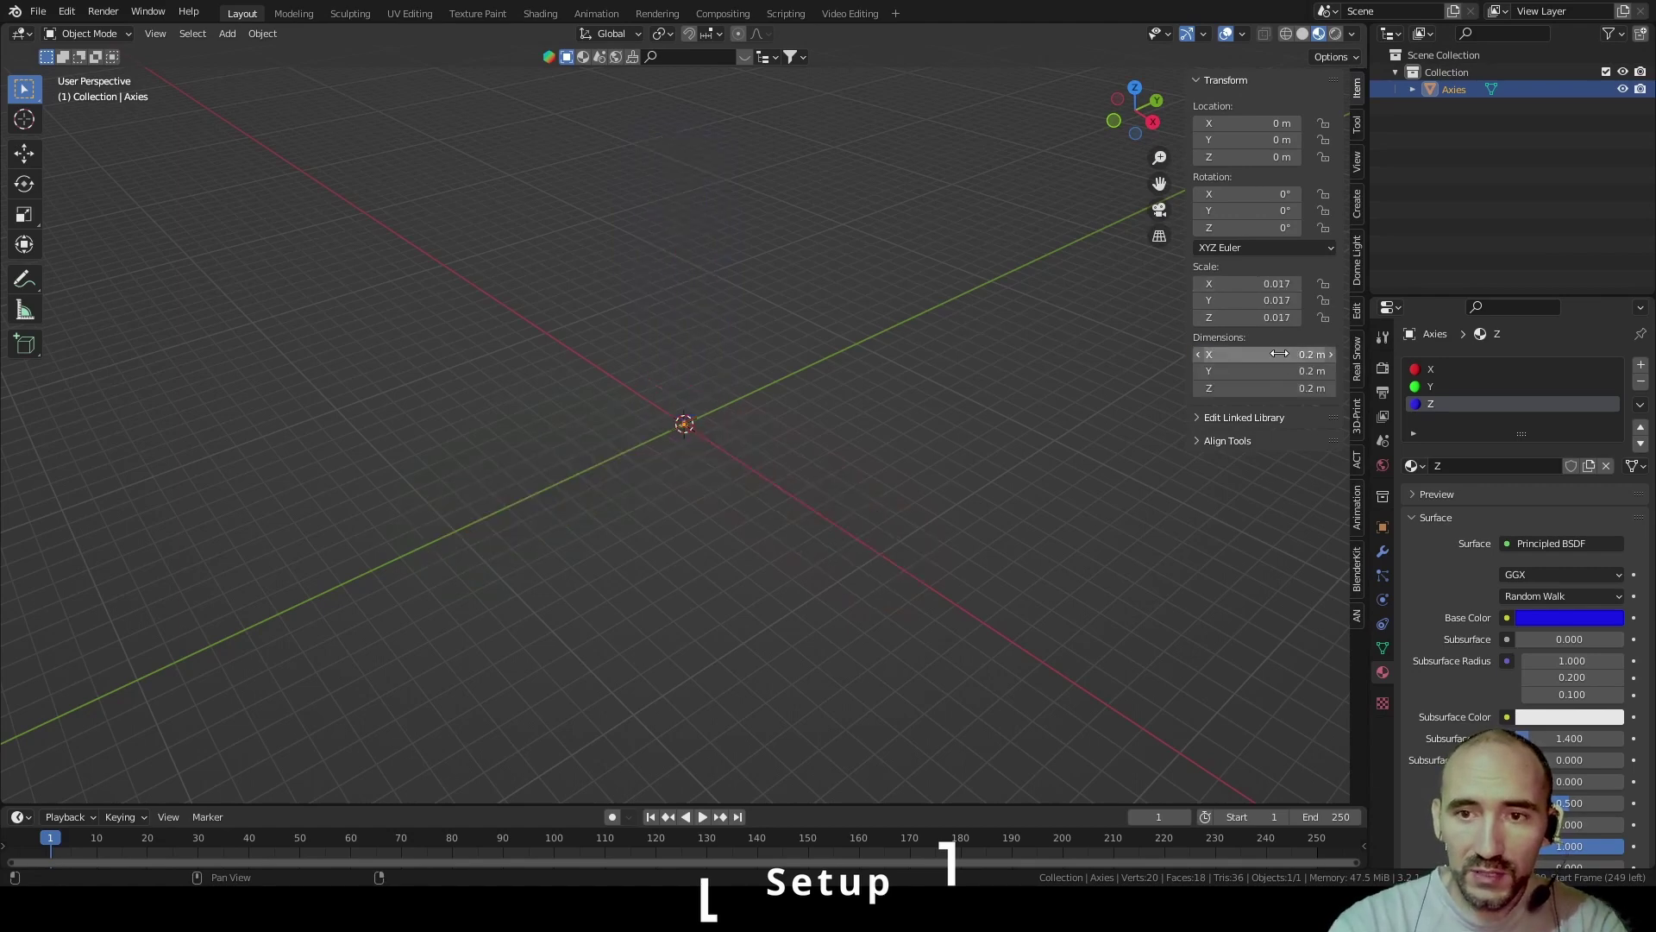
scroll(749, 390, "up", 10)
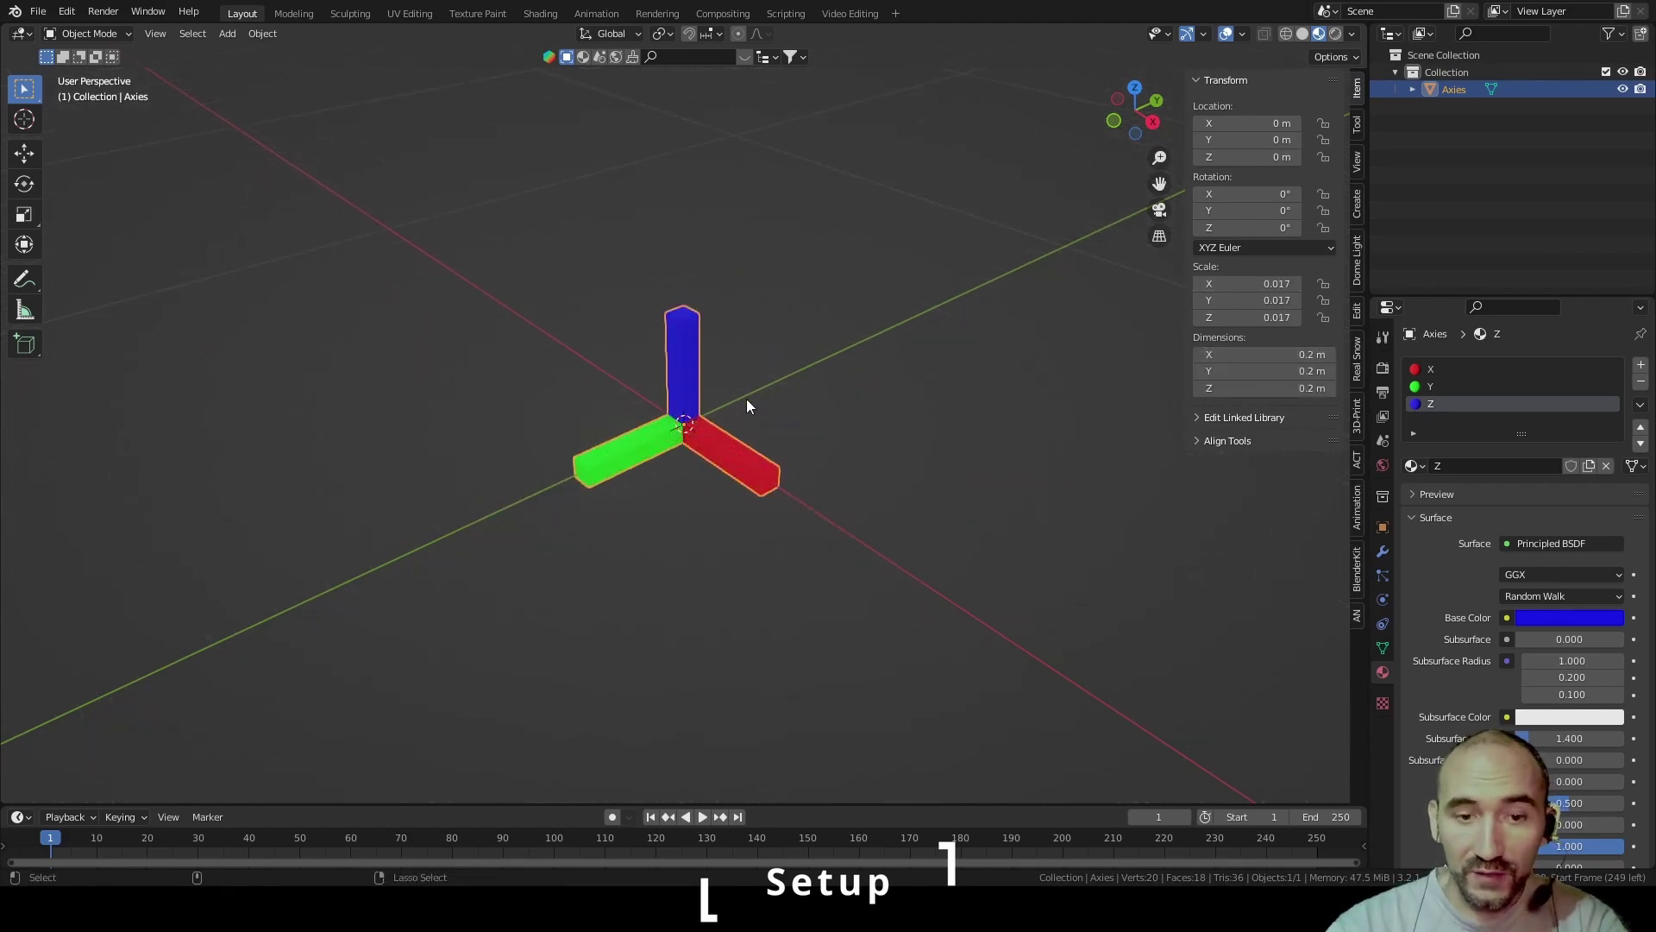
Apply the scale of the Axies object, deselect it and hide the transform properties
key("ctrl+a")
left_click(744, 400)
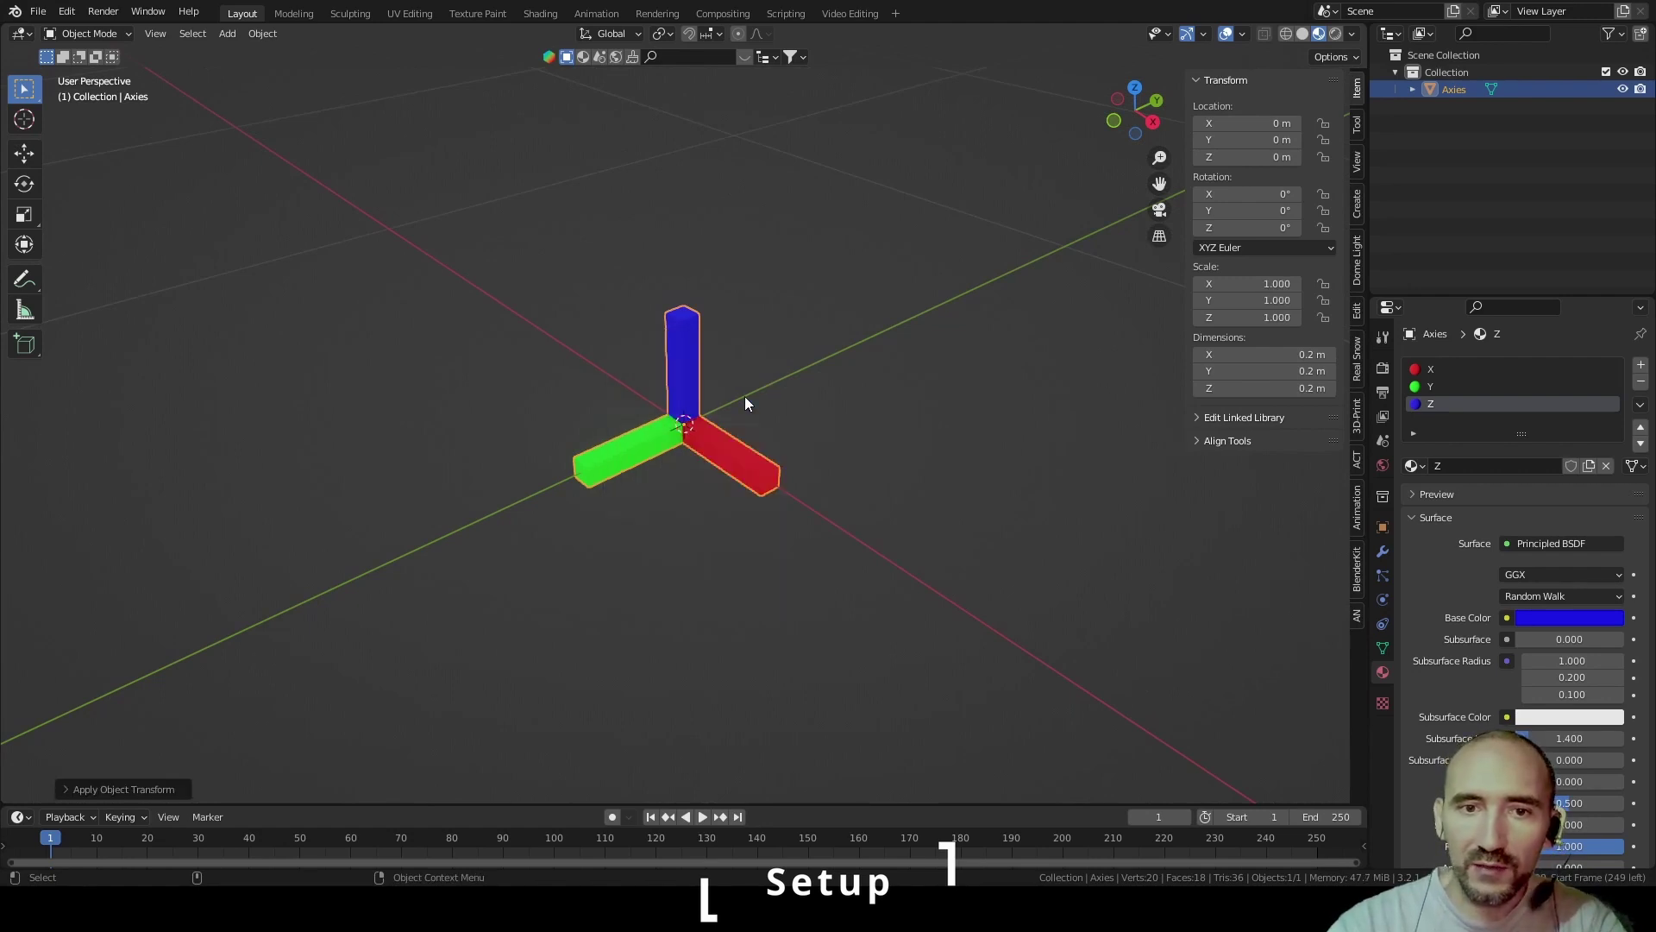
left_click(895, 420)
key("n")
scroll(888, 405, "down", 8)
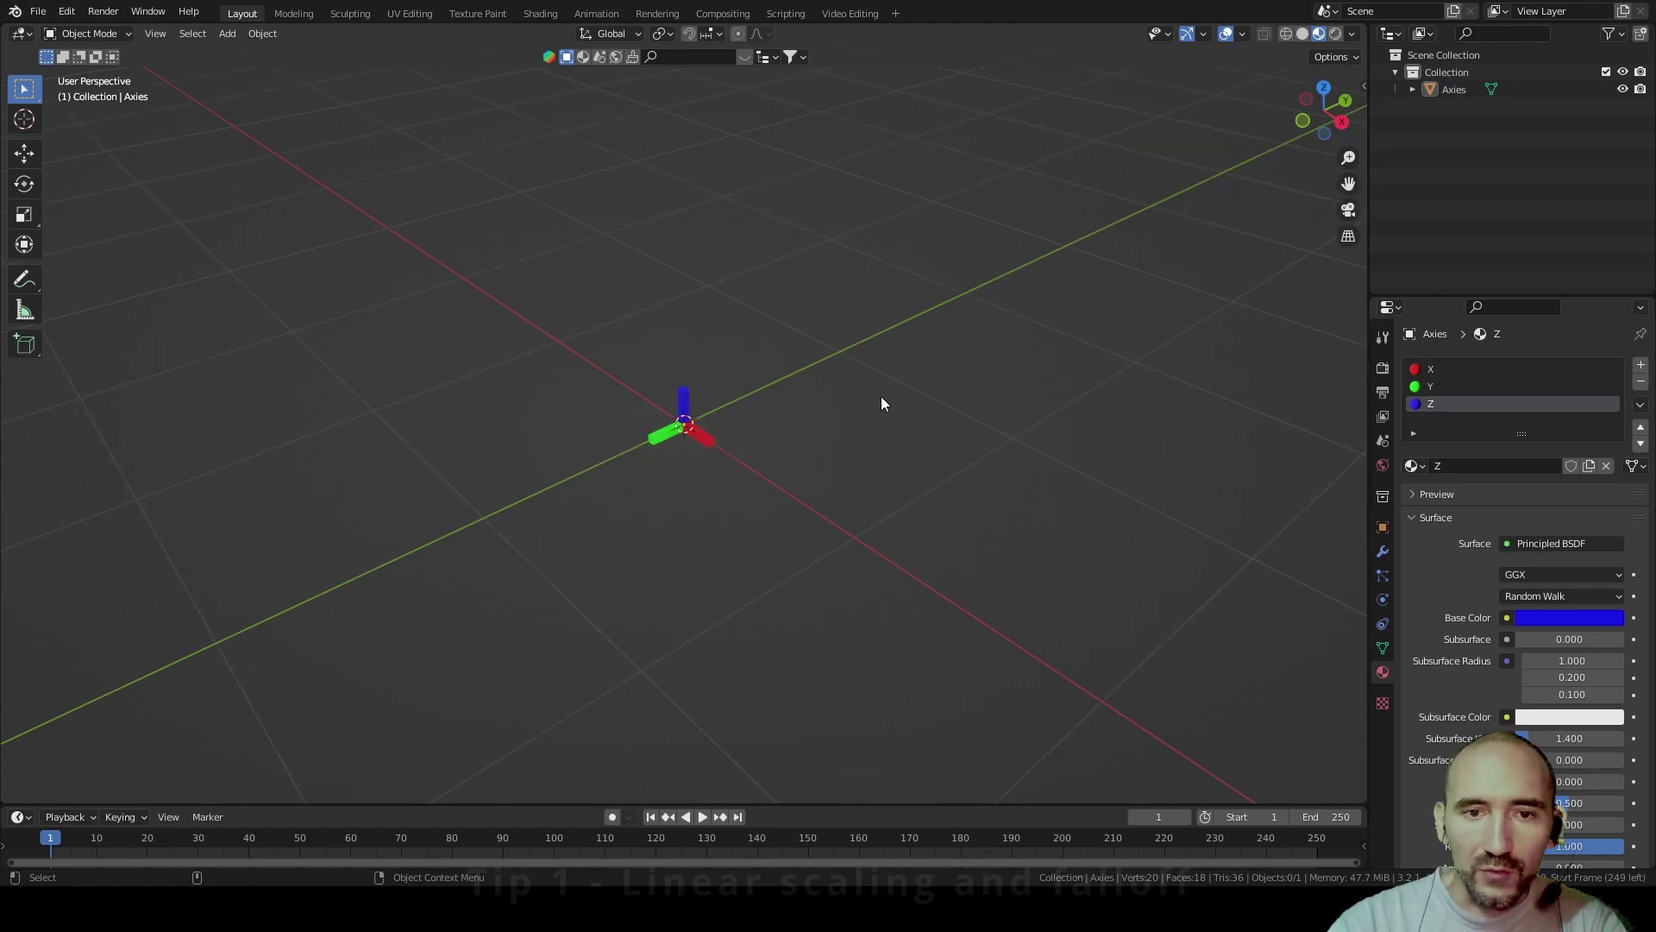
Add a Bézier curve at the world origin
key("shift+a")
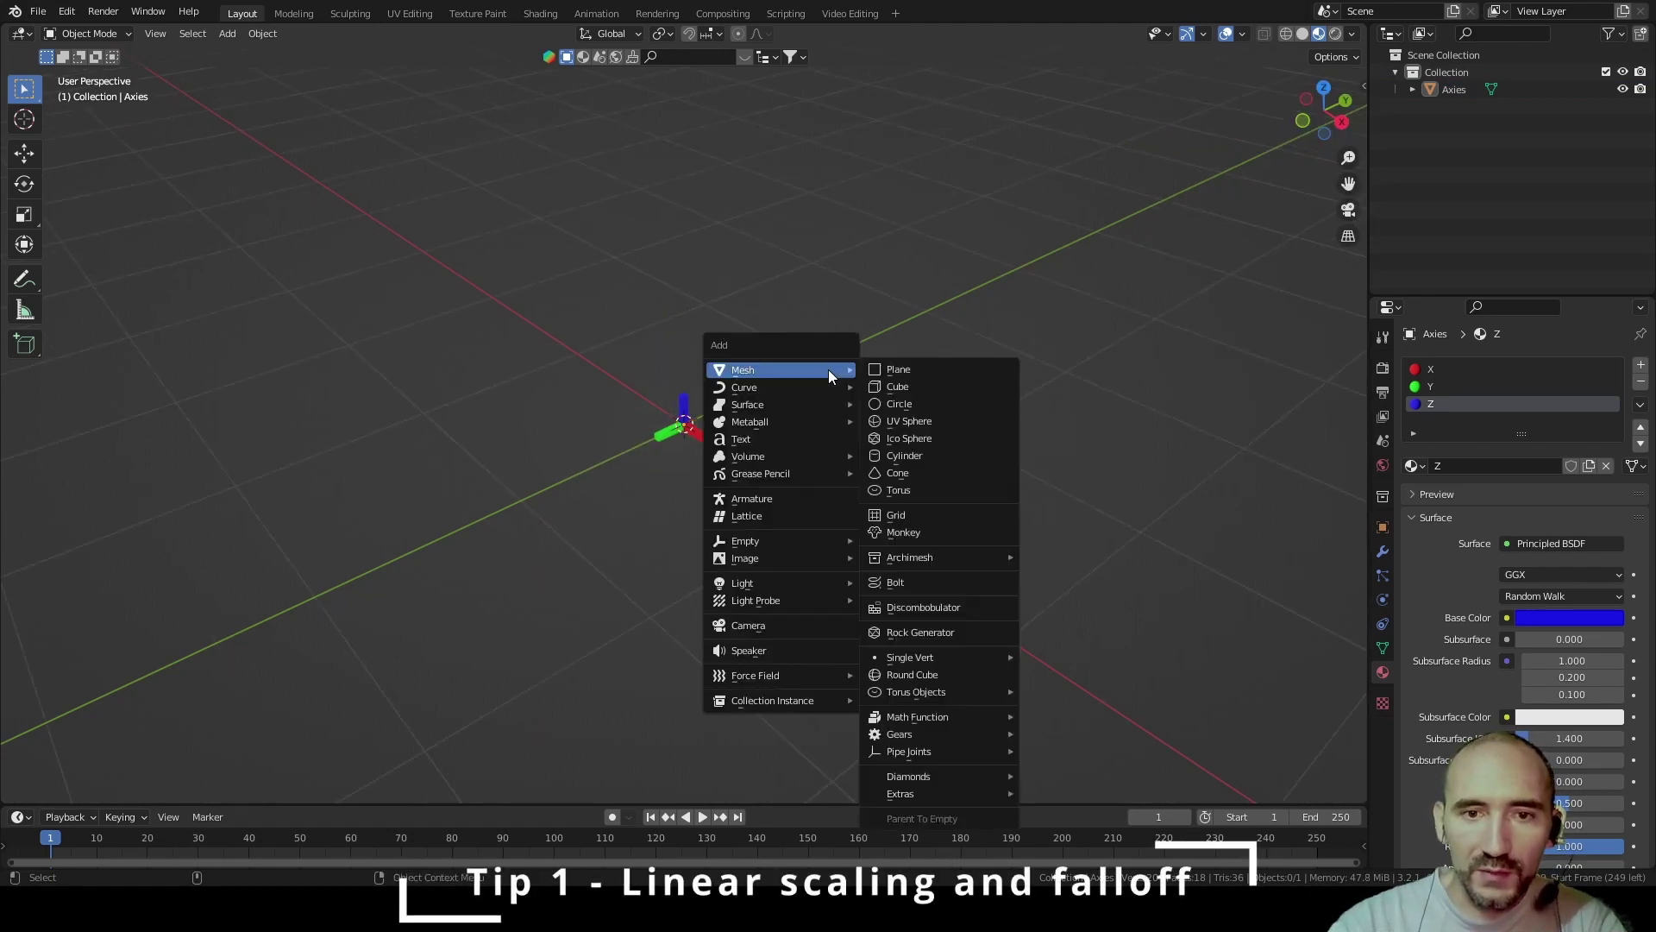
mouse_move(819, 392)
left_click(920, 385)
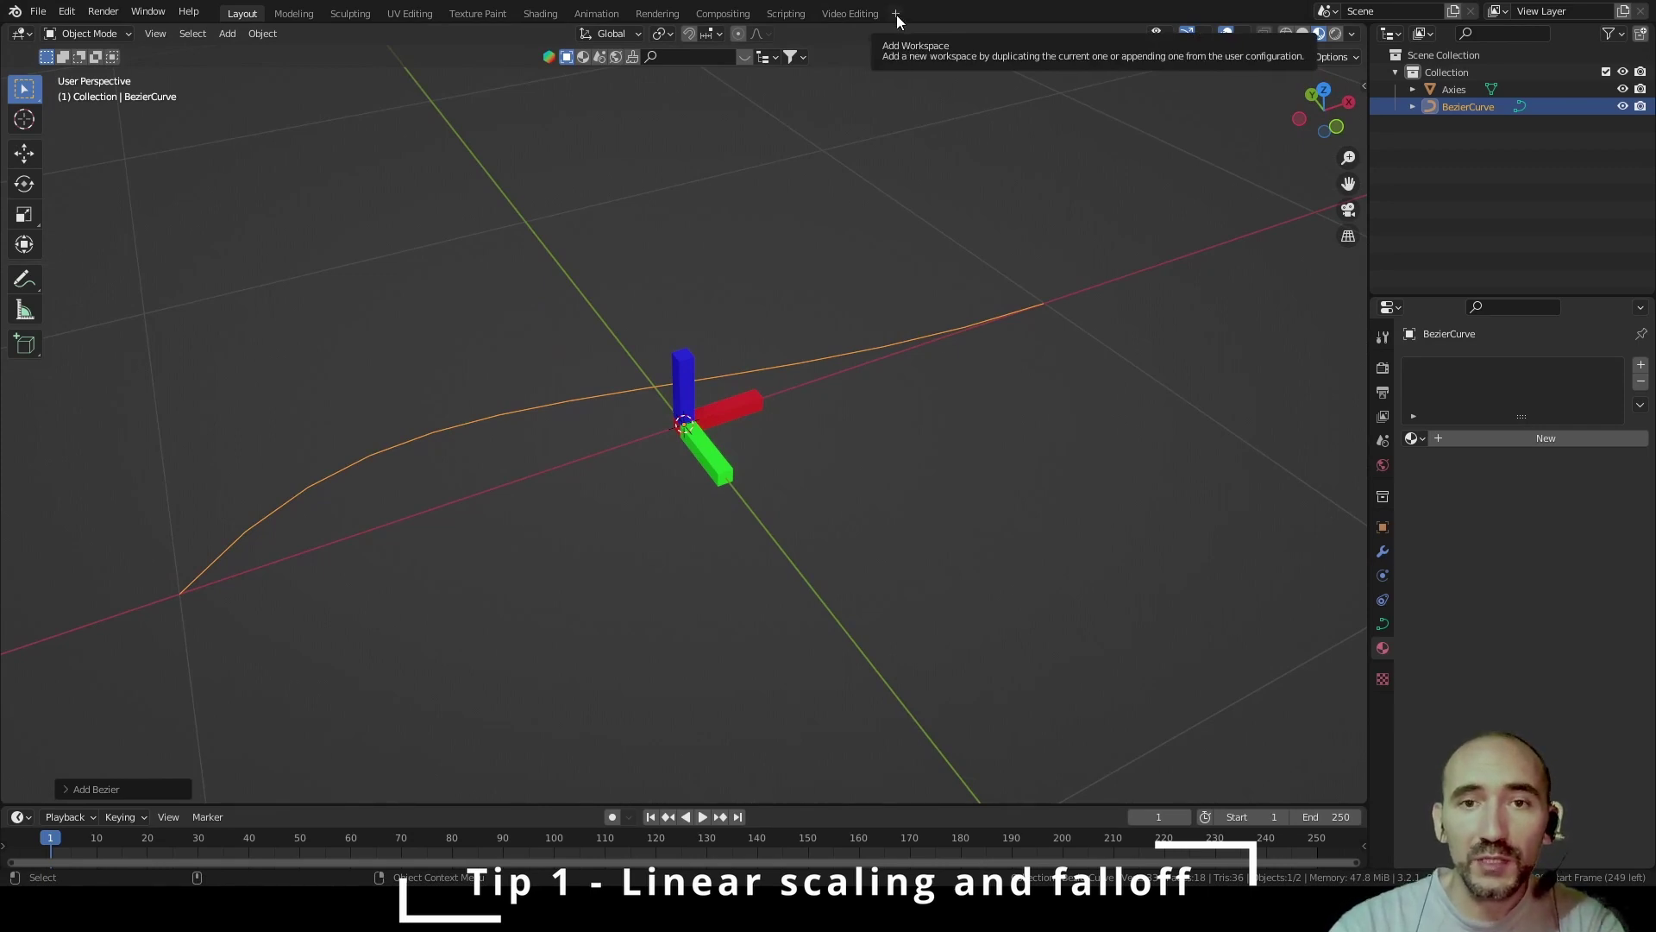
Add a Geometry Nodes workspace and create a new geometry node group on the Bézier curve
left_click(897, 14)
mouse_move(882, 47)
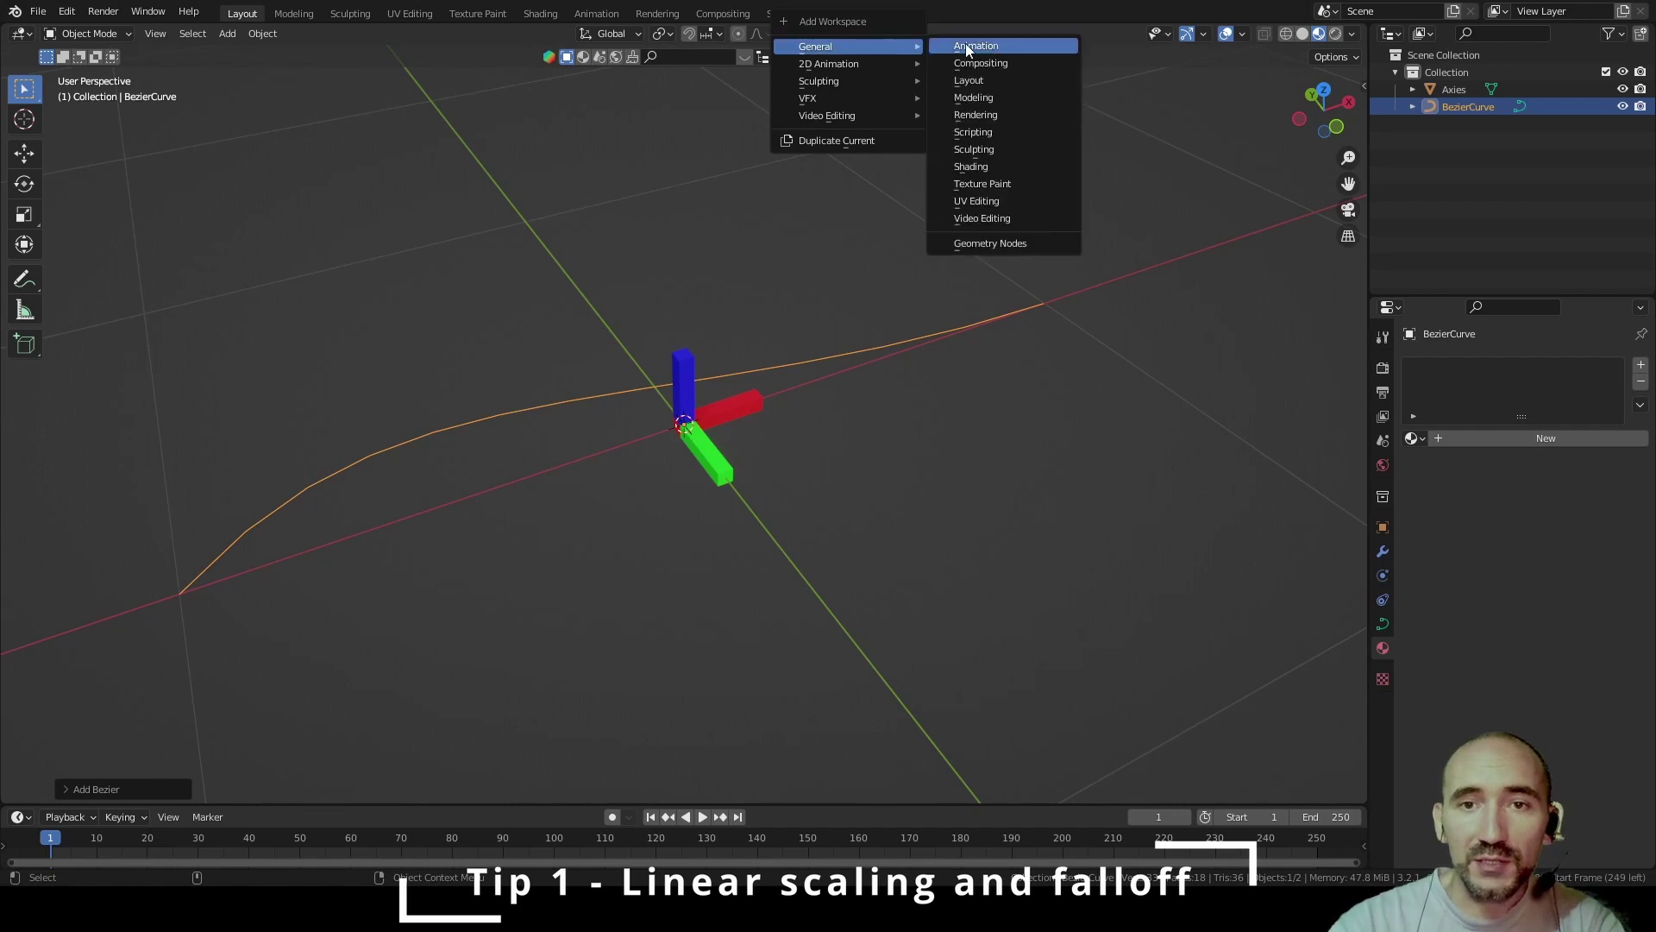
left_click(1013, 245)
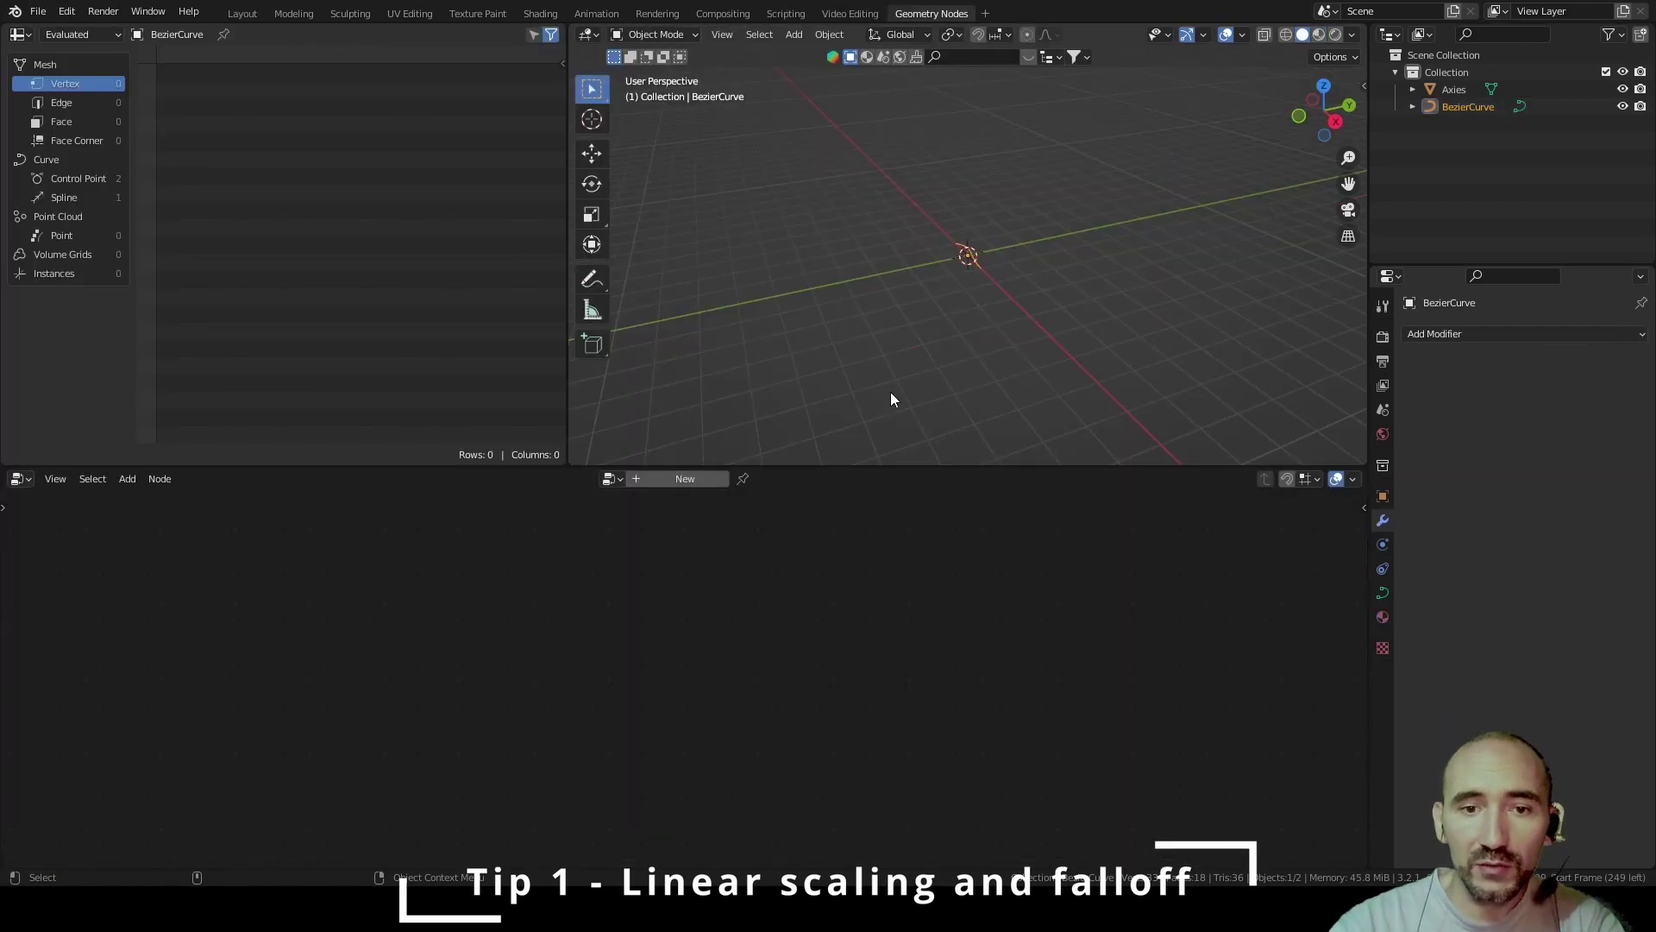
left_click(685, 478)
Show the new workspace's viewport in Material Preview shading with the curve and the Axies object in close view
middle_click_drag(929, 267, 1087, 241)
left_click(1316, 33)
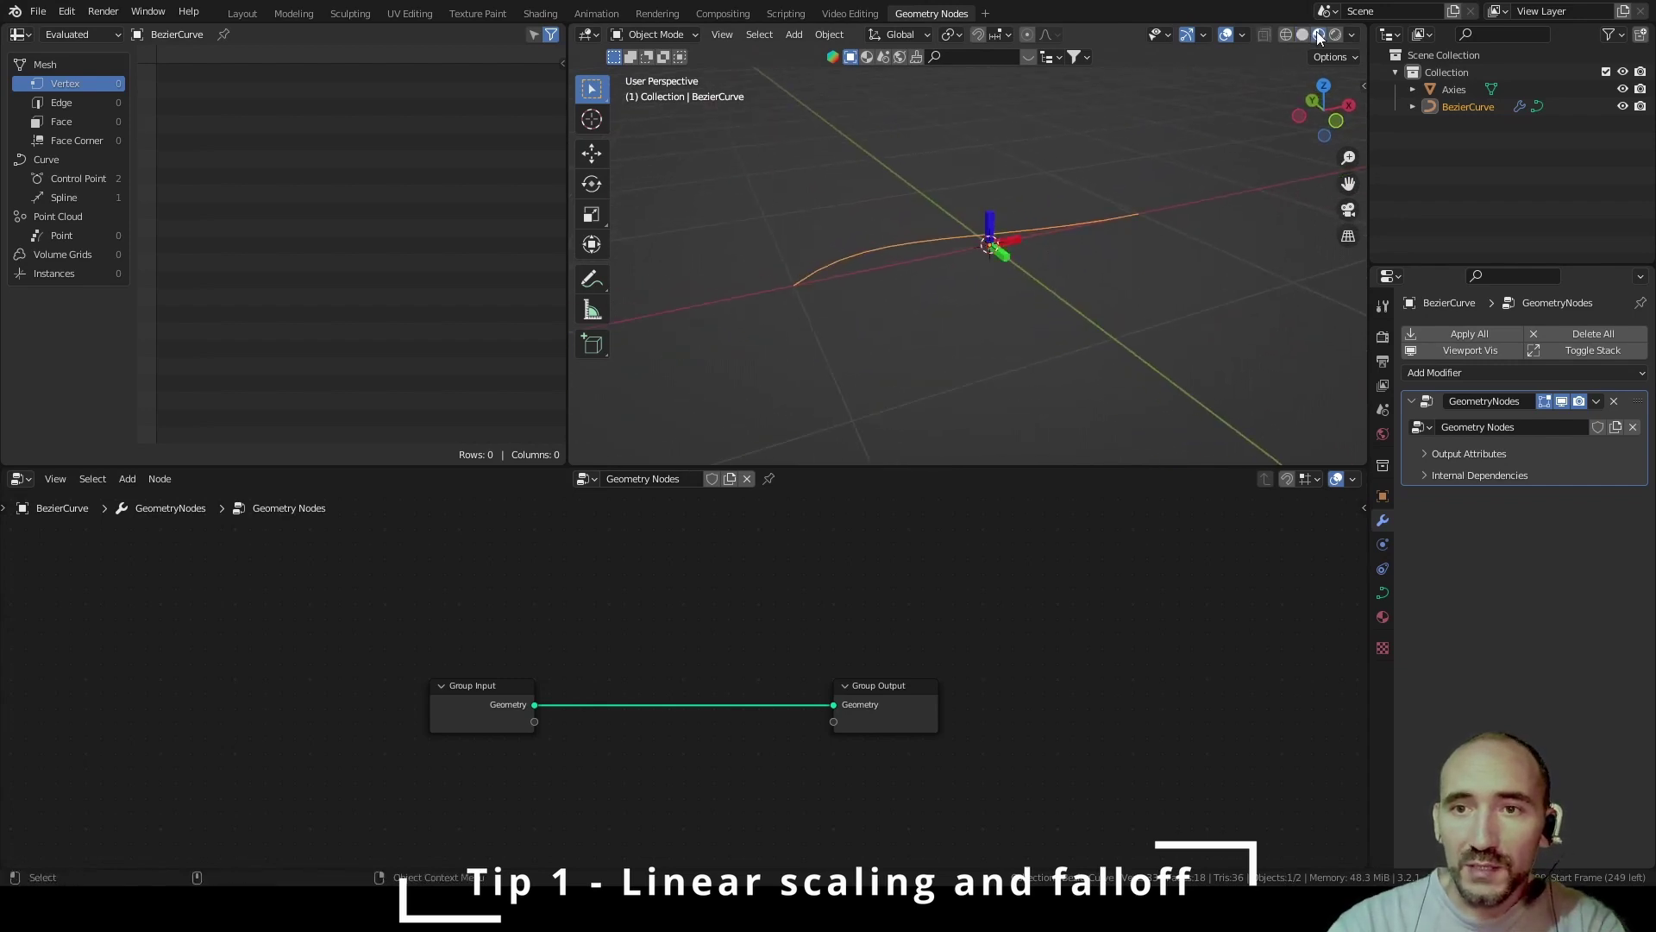
scroll(1082, 254, "up", 2)
middle_click_drag(1084, 245, 1069, 245, "shift")
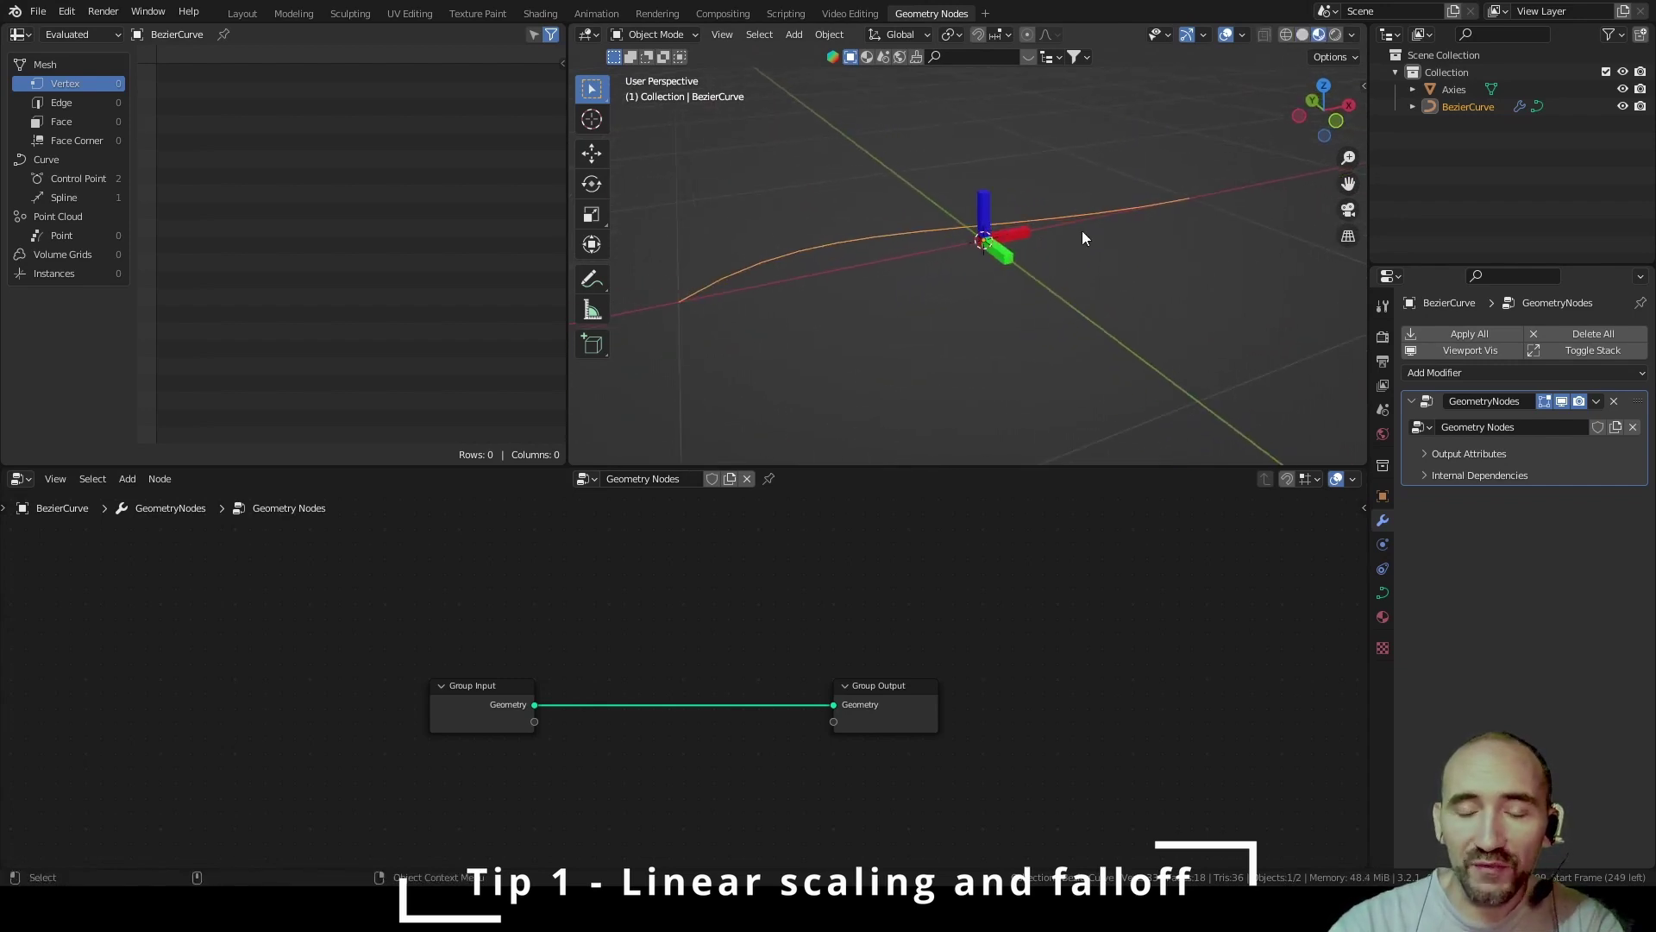
Spread the Group Input and Group Output nodes apart and insert a Resample Curve node directly after Group Input
middle_click_drag(880, 688, 691, 614)
scroll(692, 613, "up", 1)
left_click_drag(733, 612, 1141, 614)
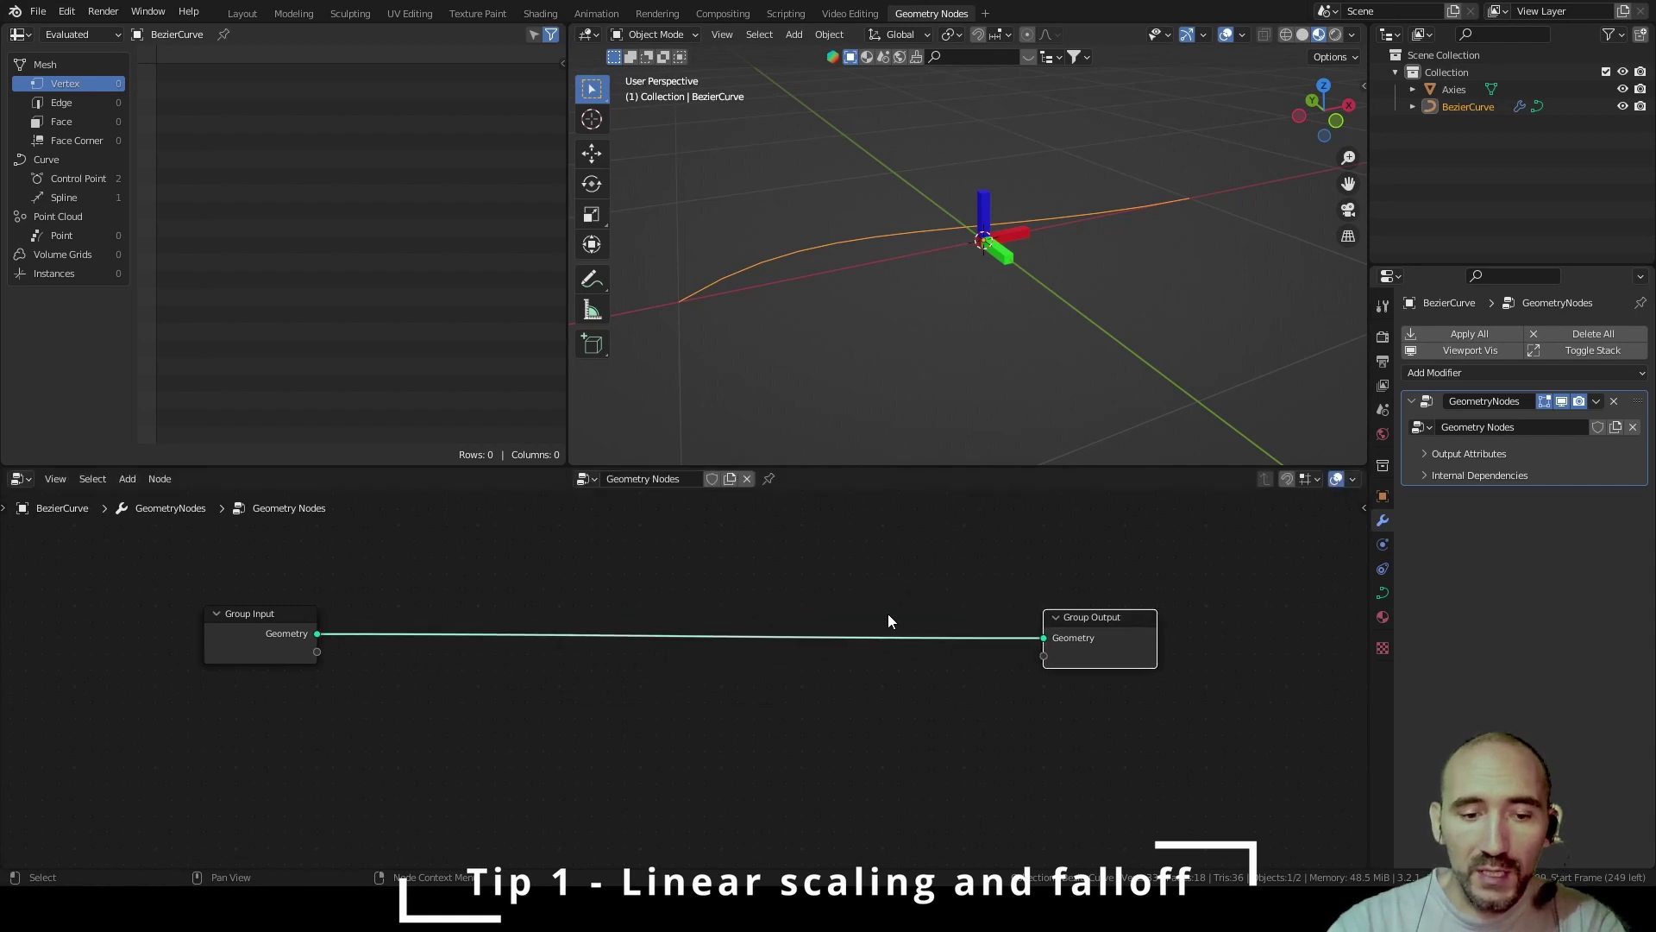
key("F3")
type("resam")
key("Return")
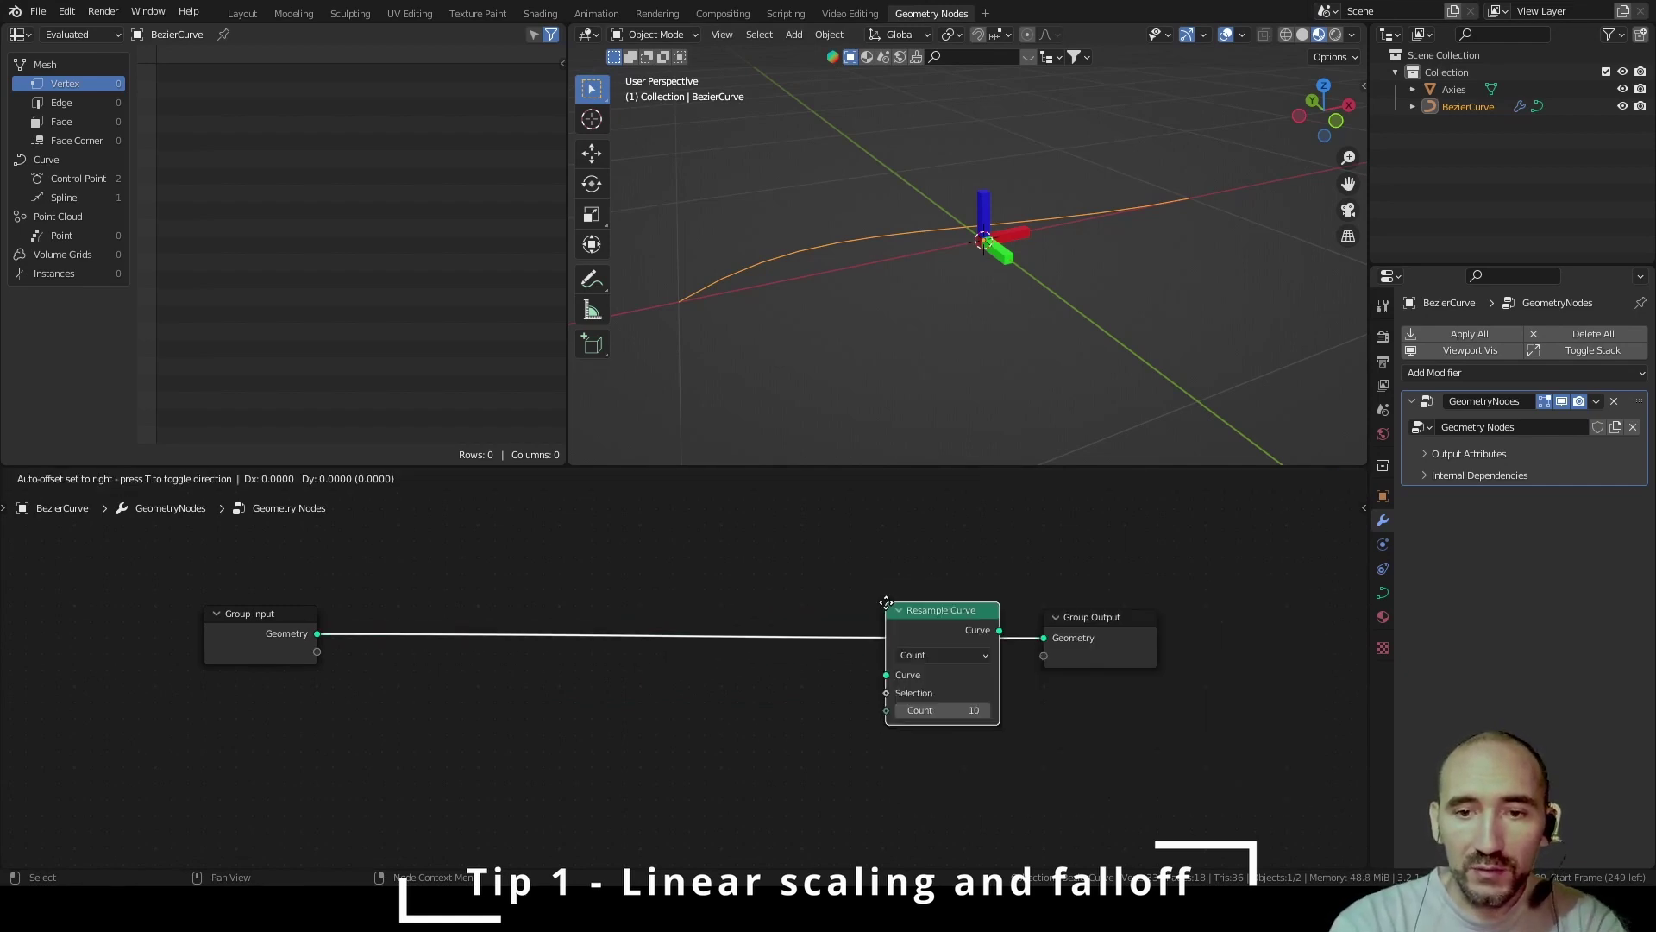
left_click(399, 587)
Expose the Resample Curve node's Count as a group input and rename that input as Resolution
left_click_drag(399, 693, 317, 651)
left_click(286, 639)
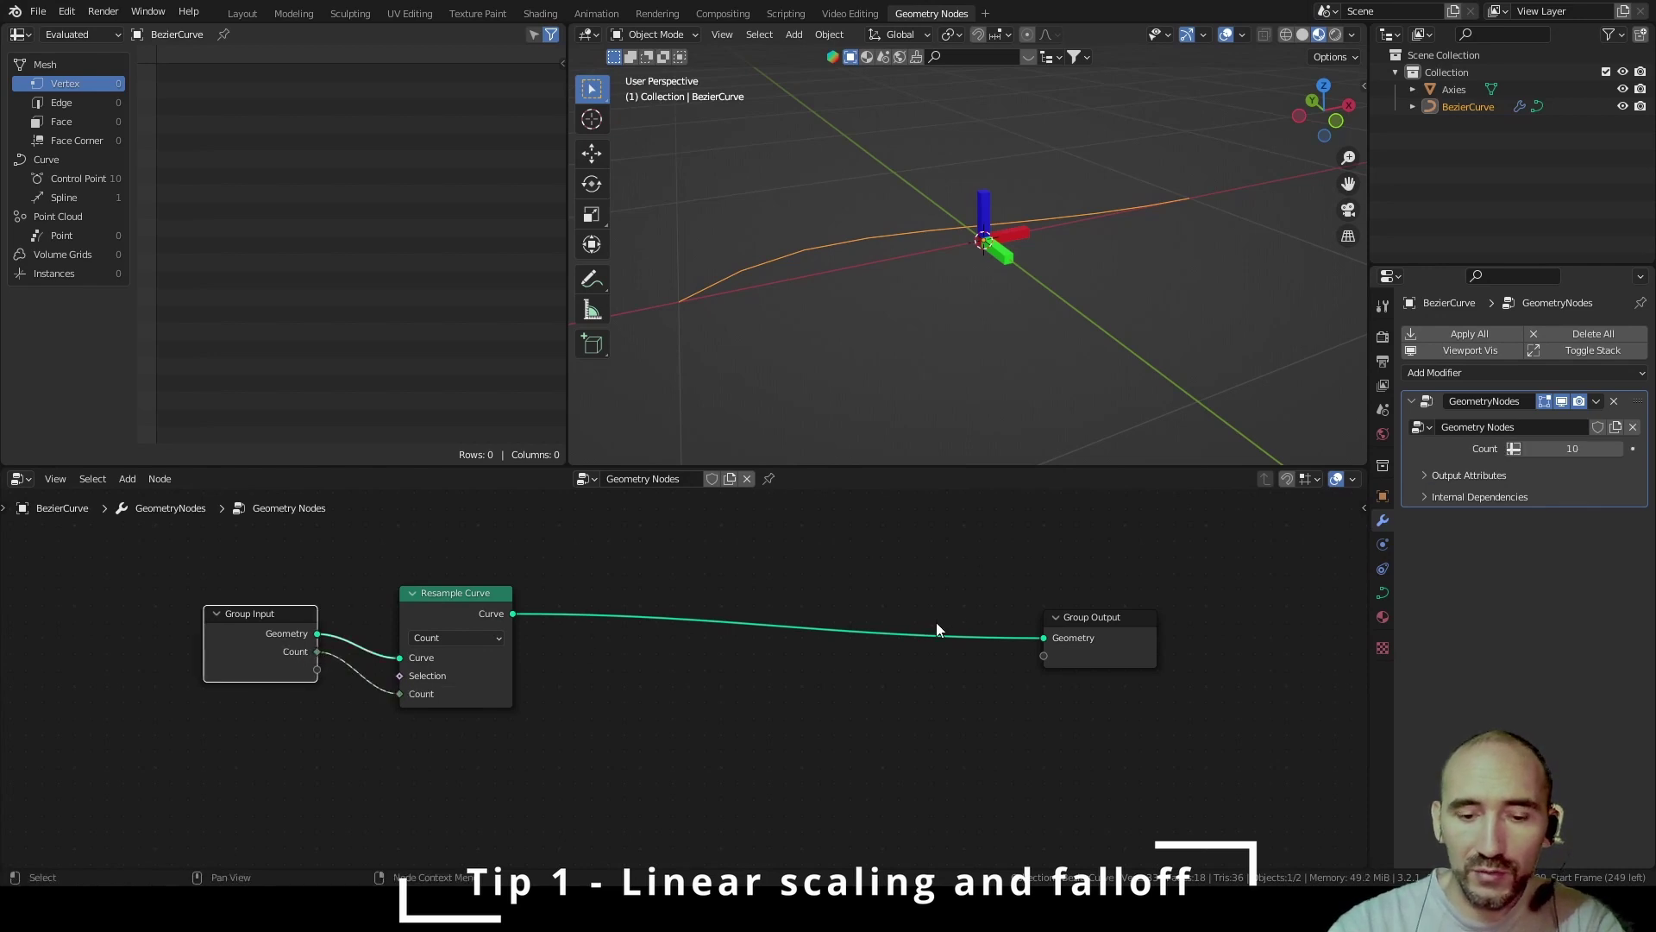
key("n")
left_click(1357, 622)
left_click(1251, 551)
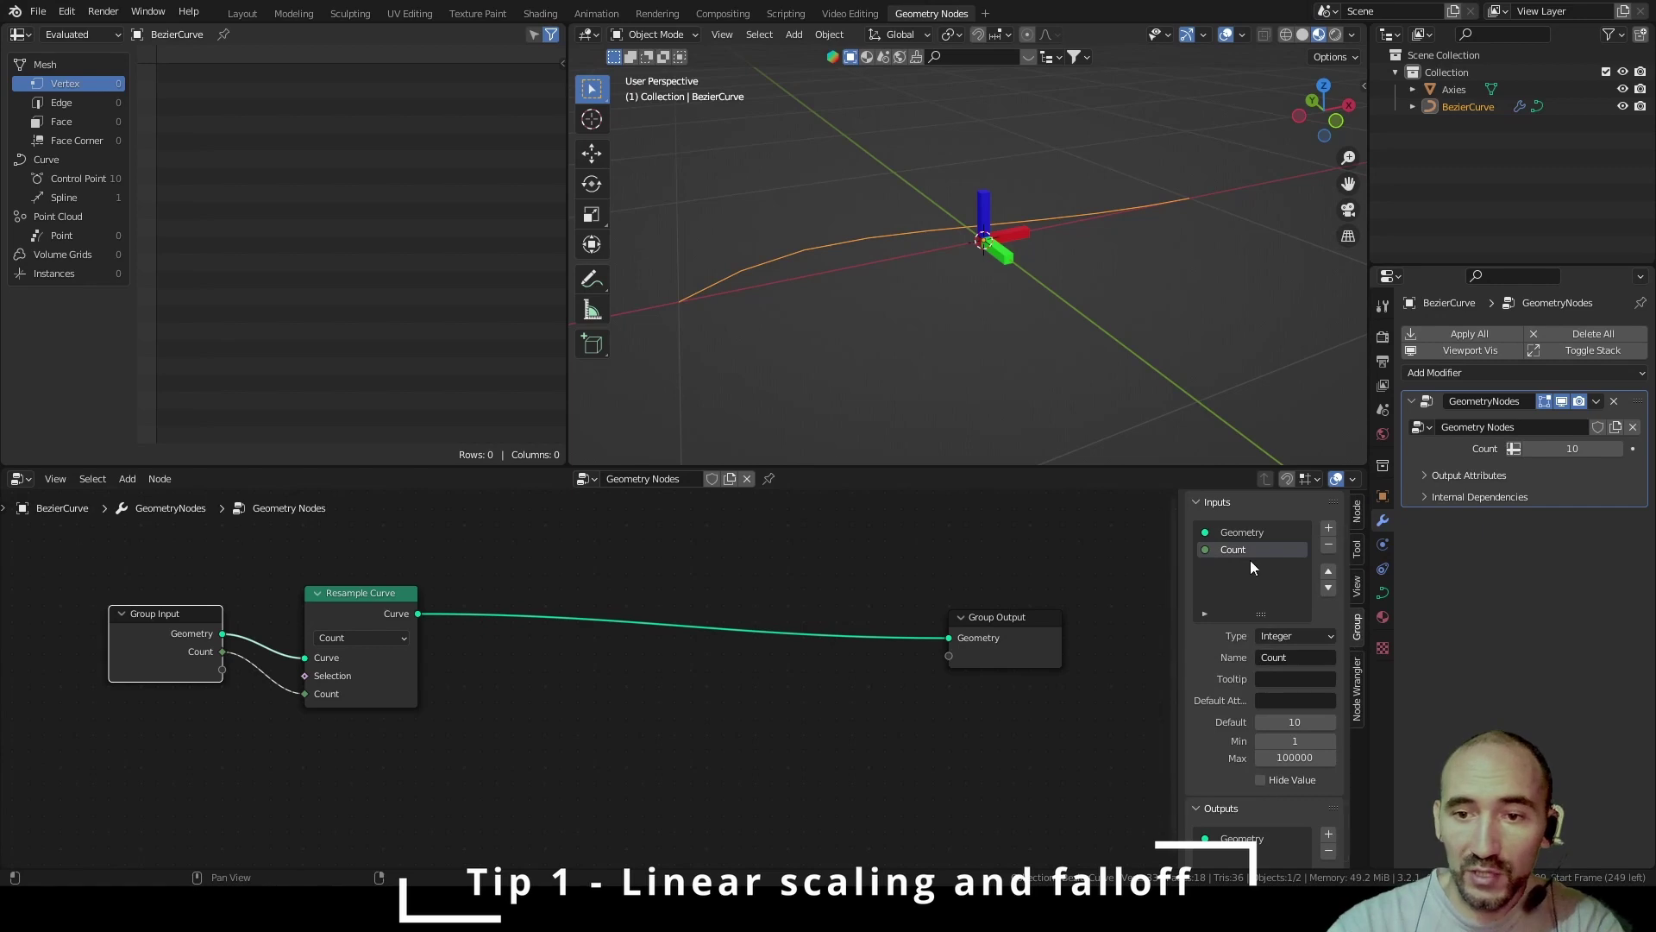
left_click(1298, 657)
type("R")
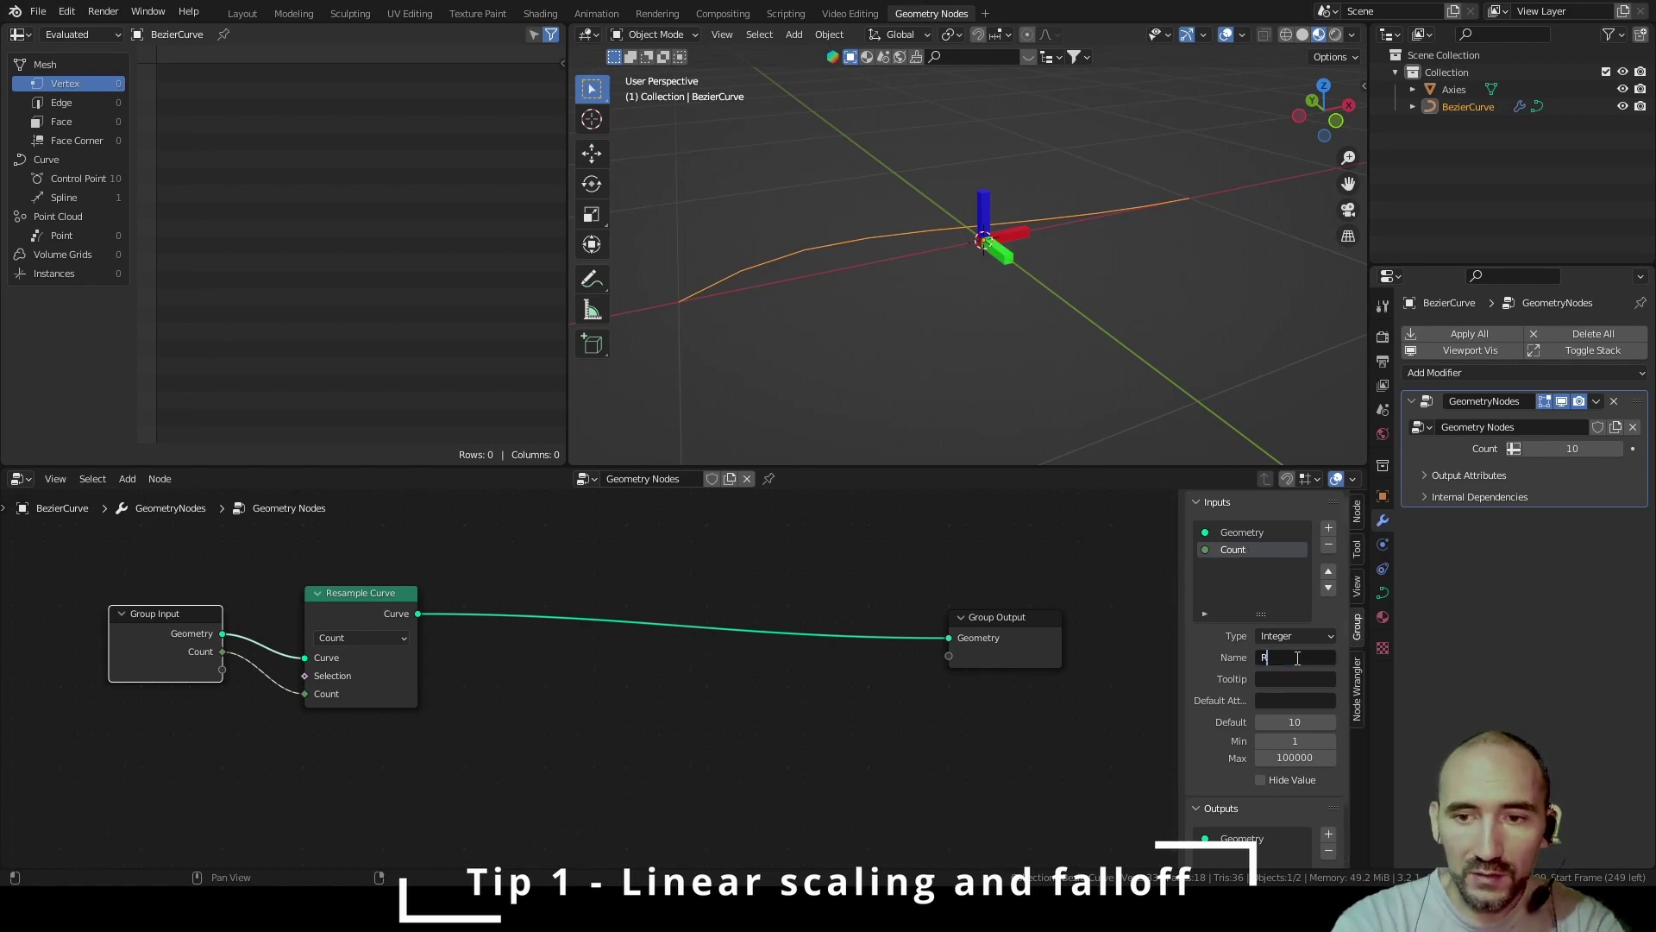
type("esolution")
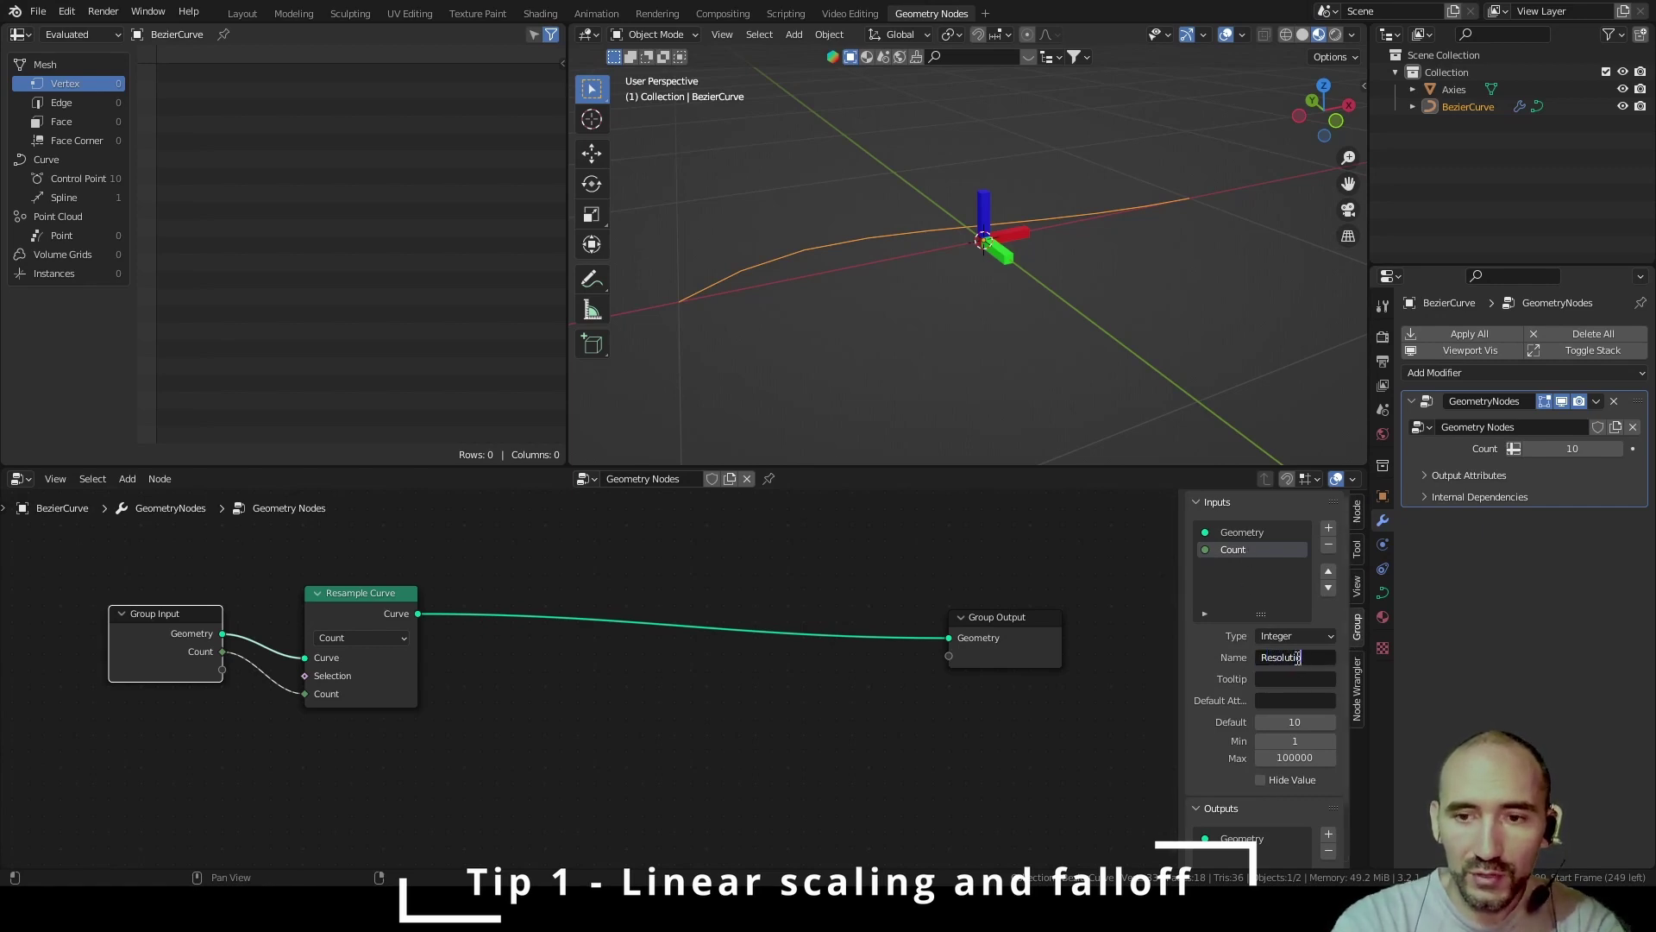
key("Return")
Make room before the Group Output node and insert an Instance on Points node between Resample Curve and Group Output
left_click(764, 642)
scroll(764, 643, "down", 3)
middle_click_drag(764, 640, 571, 592)
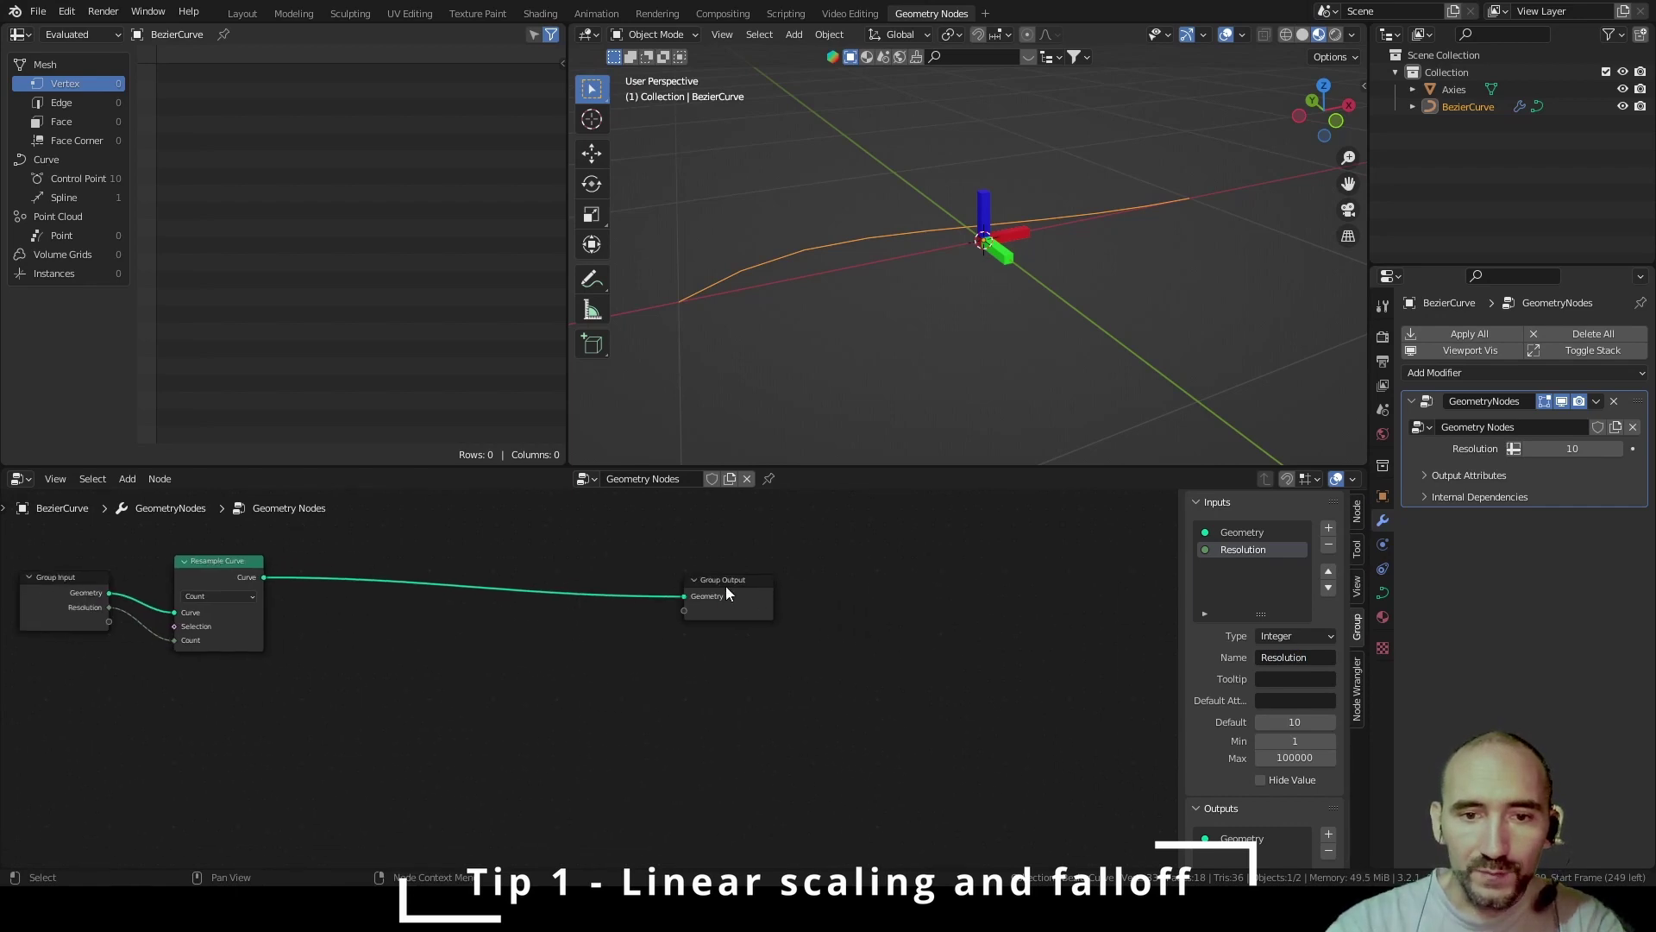
left_click_drag(726, 592, 970, 568)
key("F3")
type("instance")
type("on p")
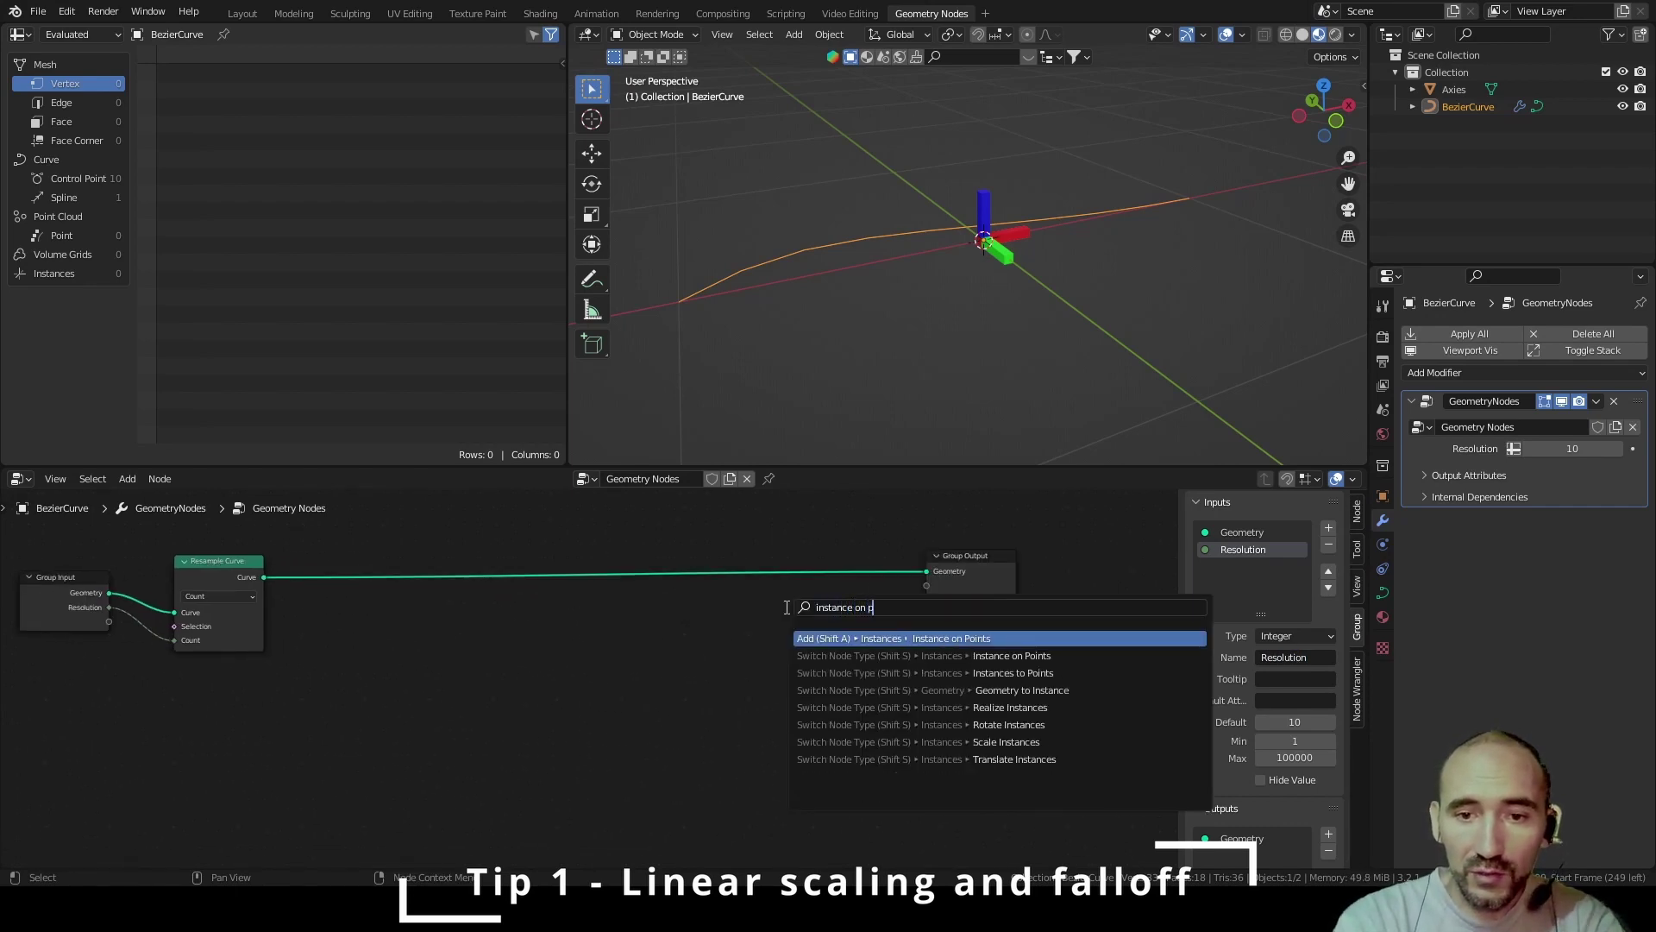
key("Return")
left_click(764, 556)
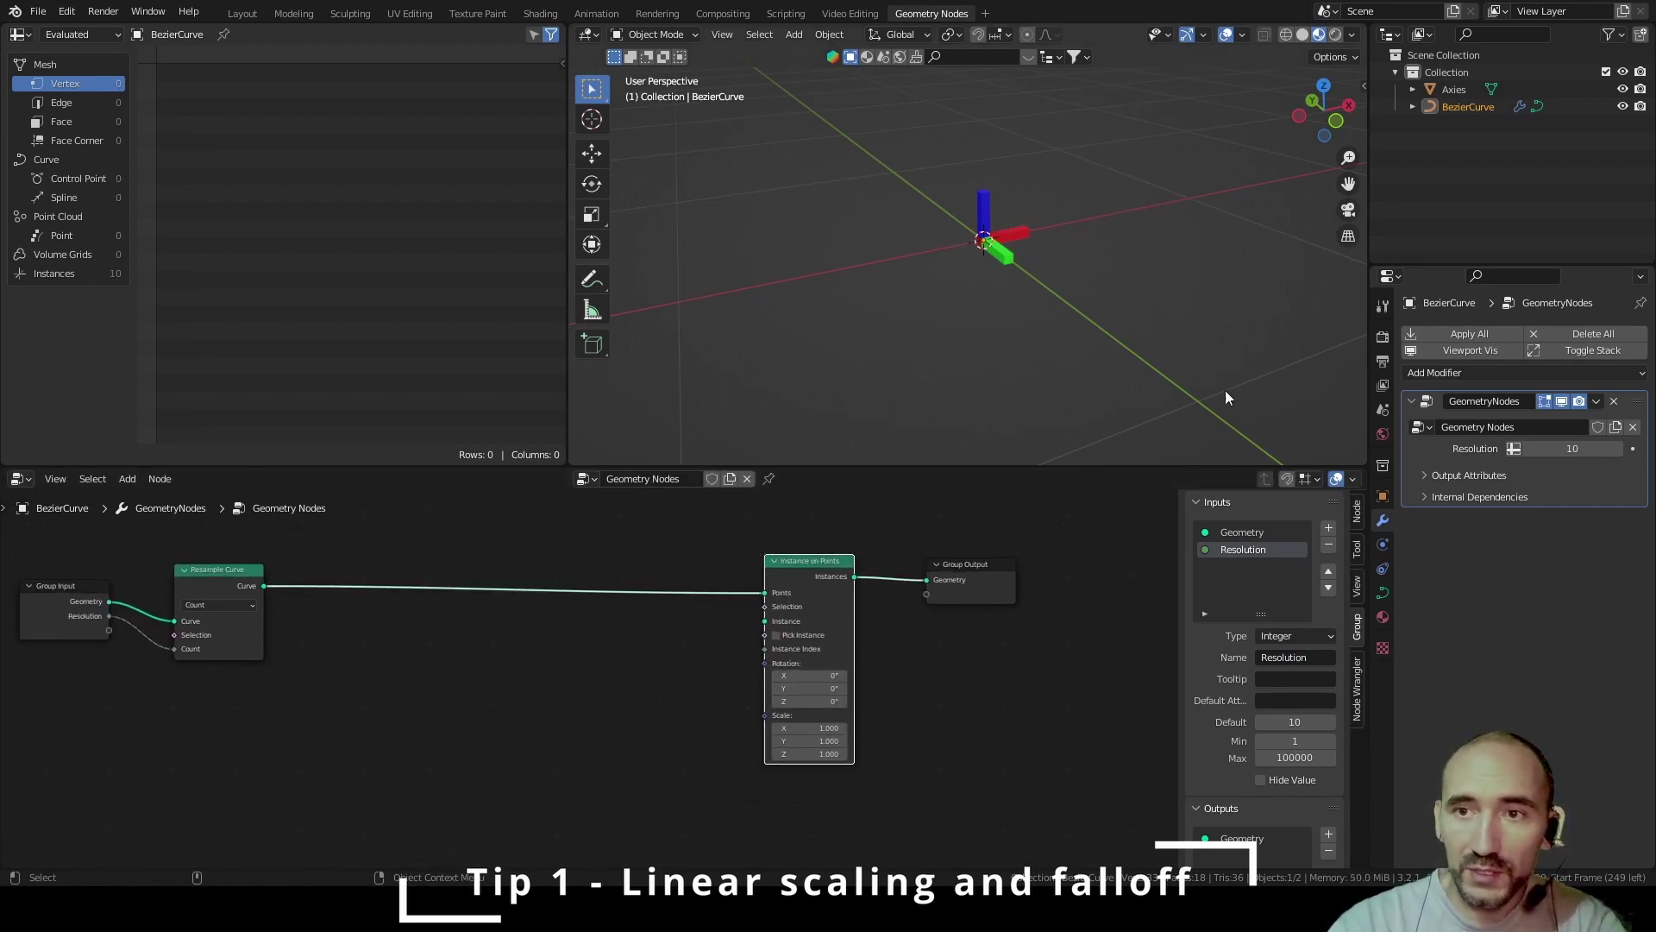
Bring the Axies object into the node tree as an Object Info node and connect its Geometry to the Instance input of Instance on Points
left_click_drag(1452, 91, 577, 691)
left_click_drag(651, 749, 761, 618)
left_click_drag(602, 703, 687, 652)
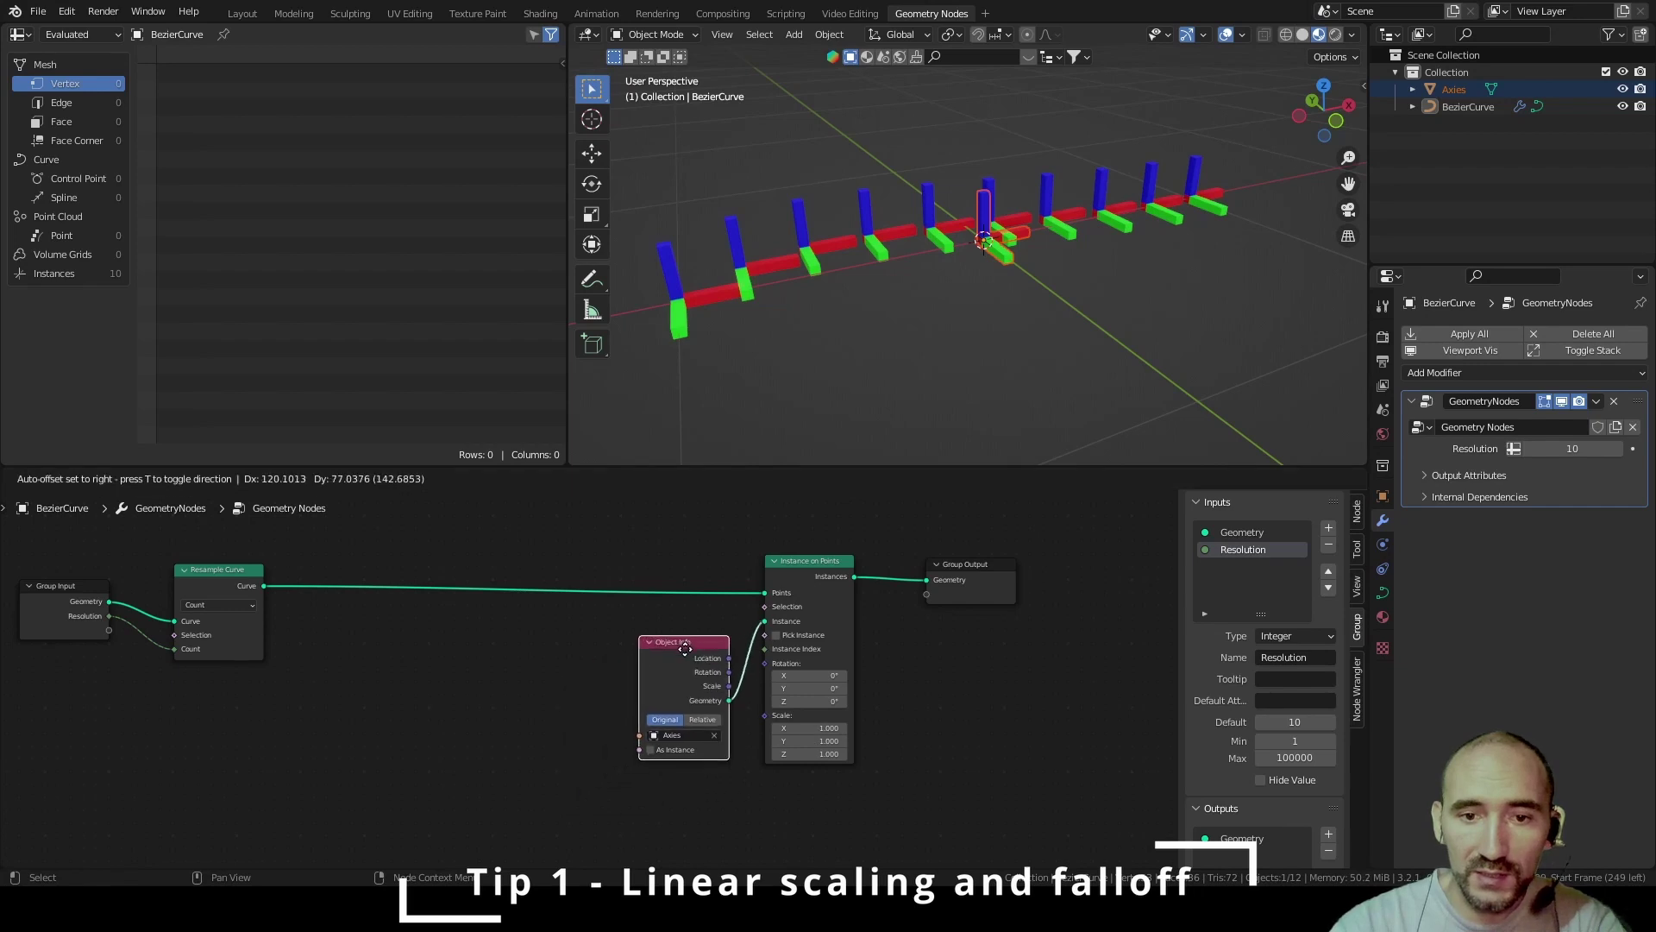
left_click(1012, 318)
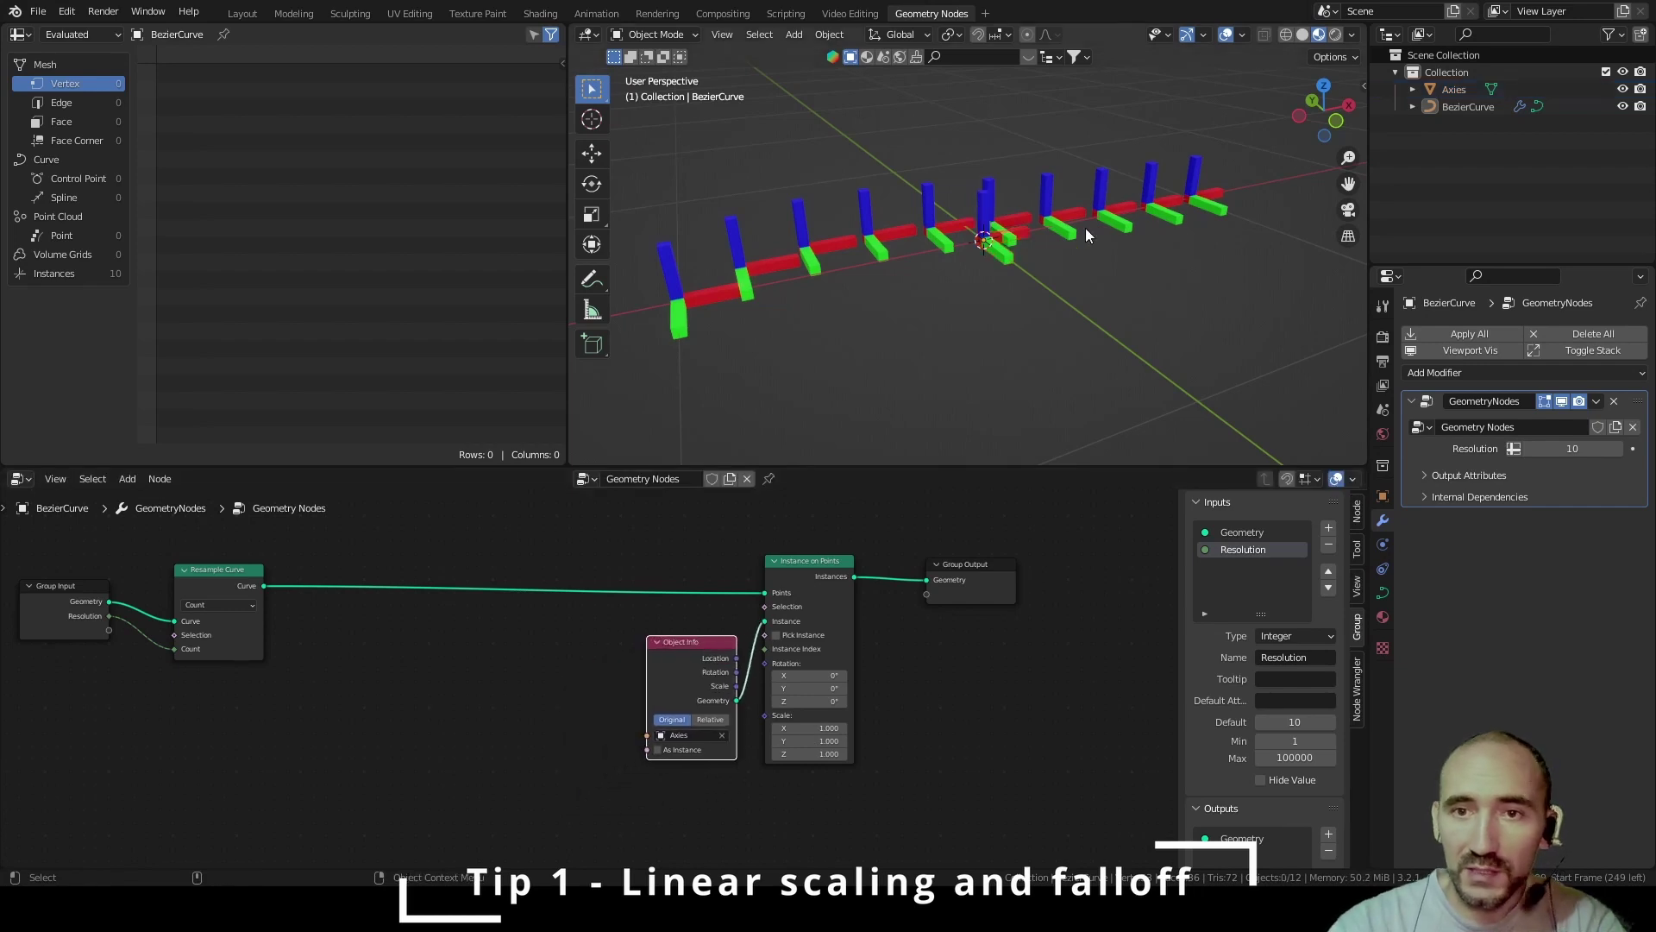
Hide the original Axies object in the viewport so only the instances on the curve are displayed
left_click(1623, 90)
scroll(1032, 313, "down", 2)
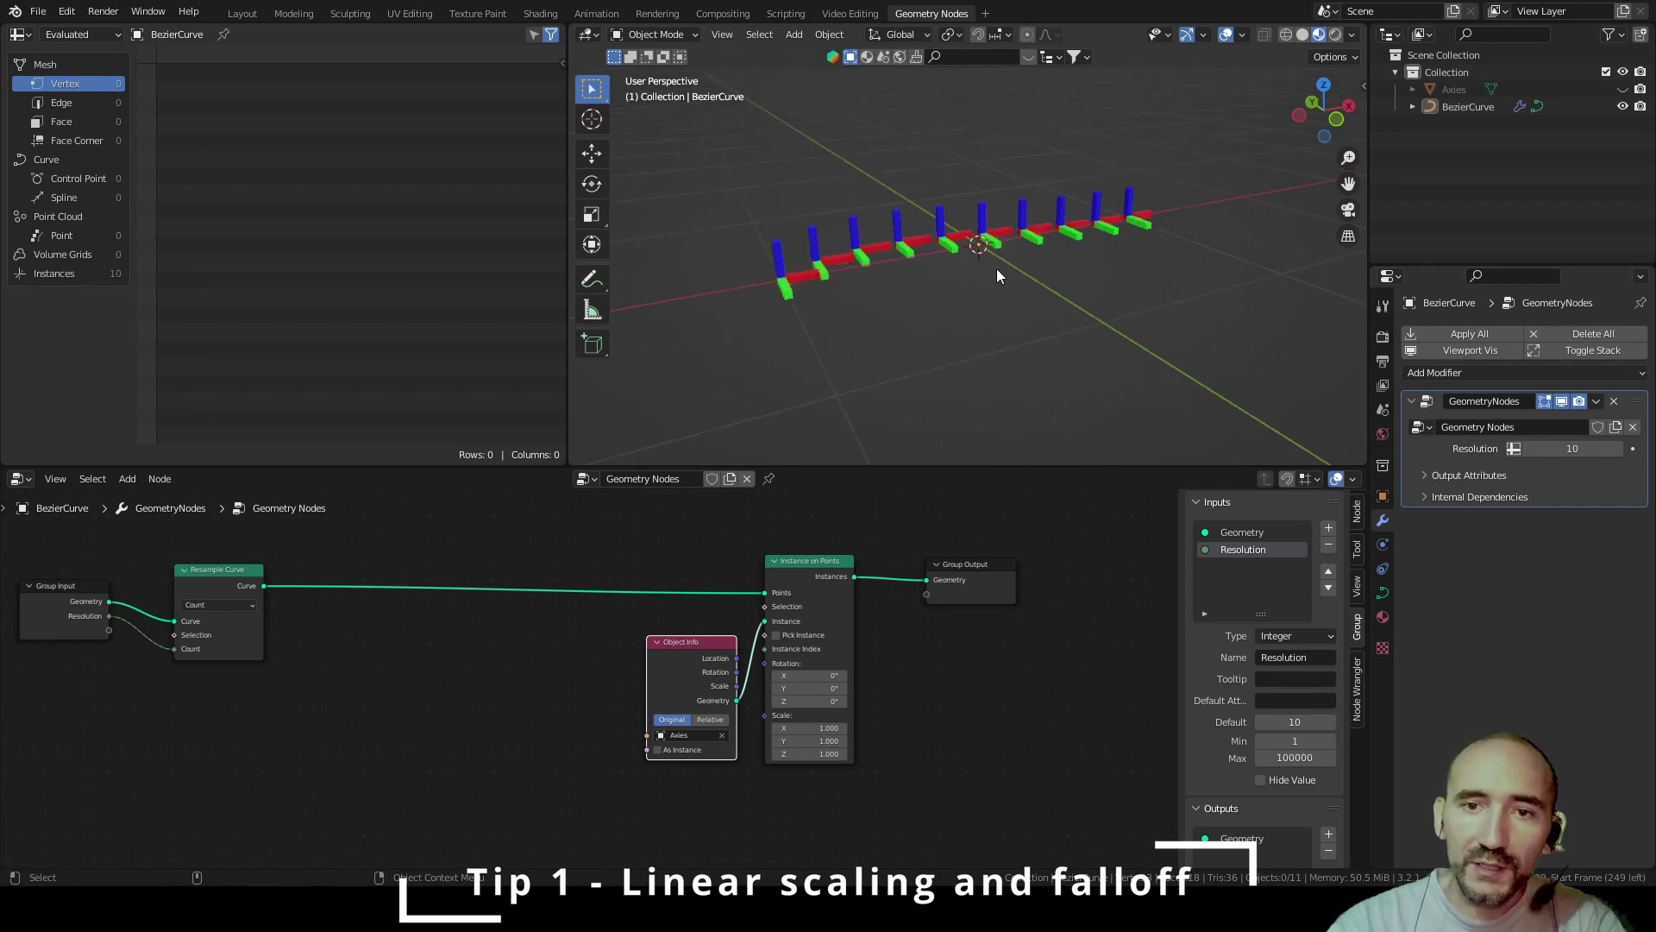
scroll(998, 276, "up", 2)
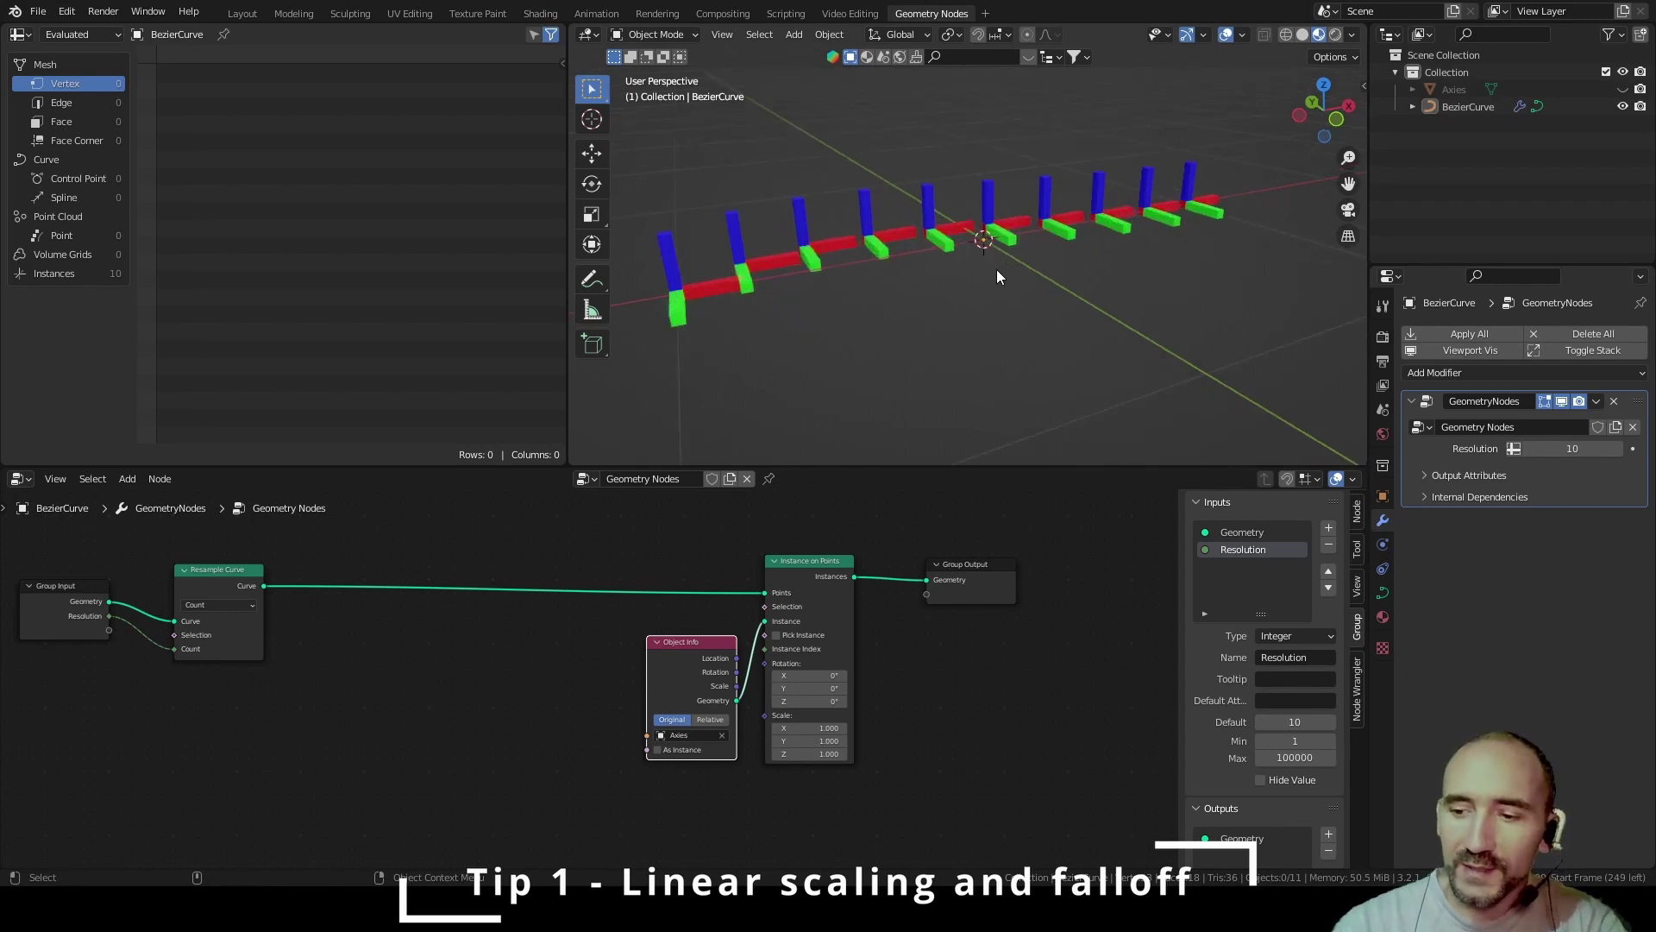
Collapse the Object Info node and place it beside the Instance input of Instance on Points
left_click_drag(662, 643, 688, 621)
key("h")
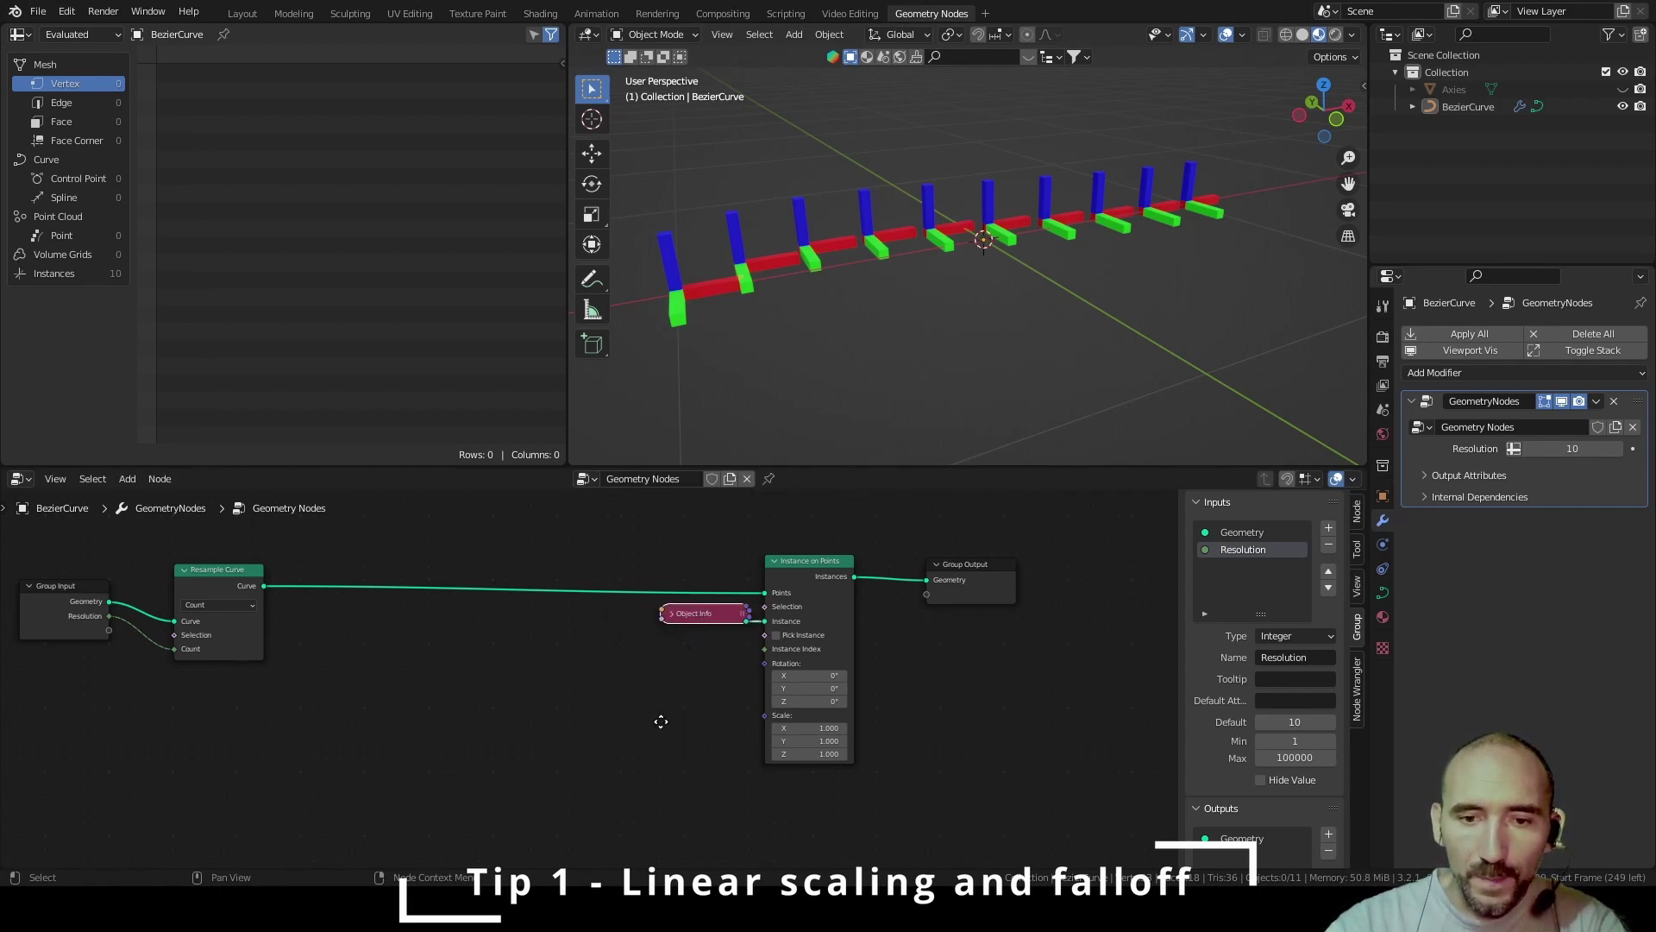
middle_click_drag(660, 721, 706, 646)
Set the modifier's Resolution to 18
scroll(865, 645, "up", 2)
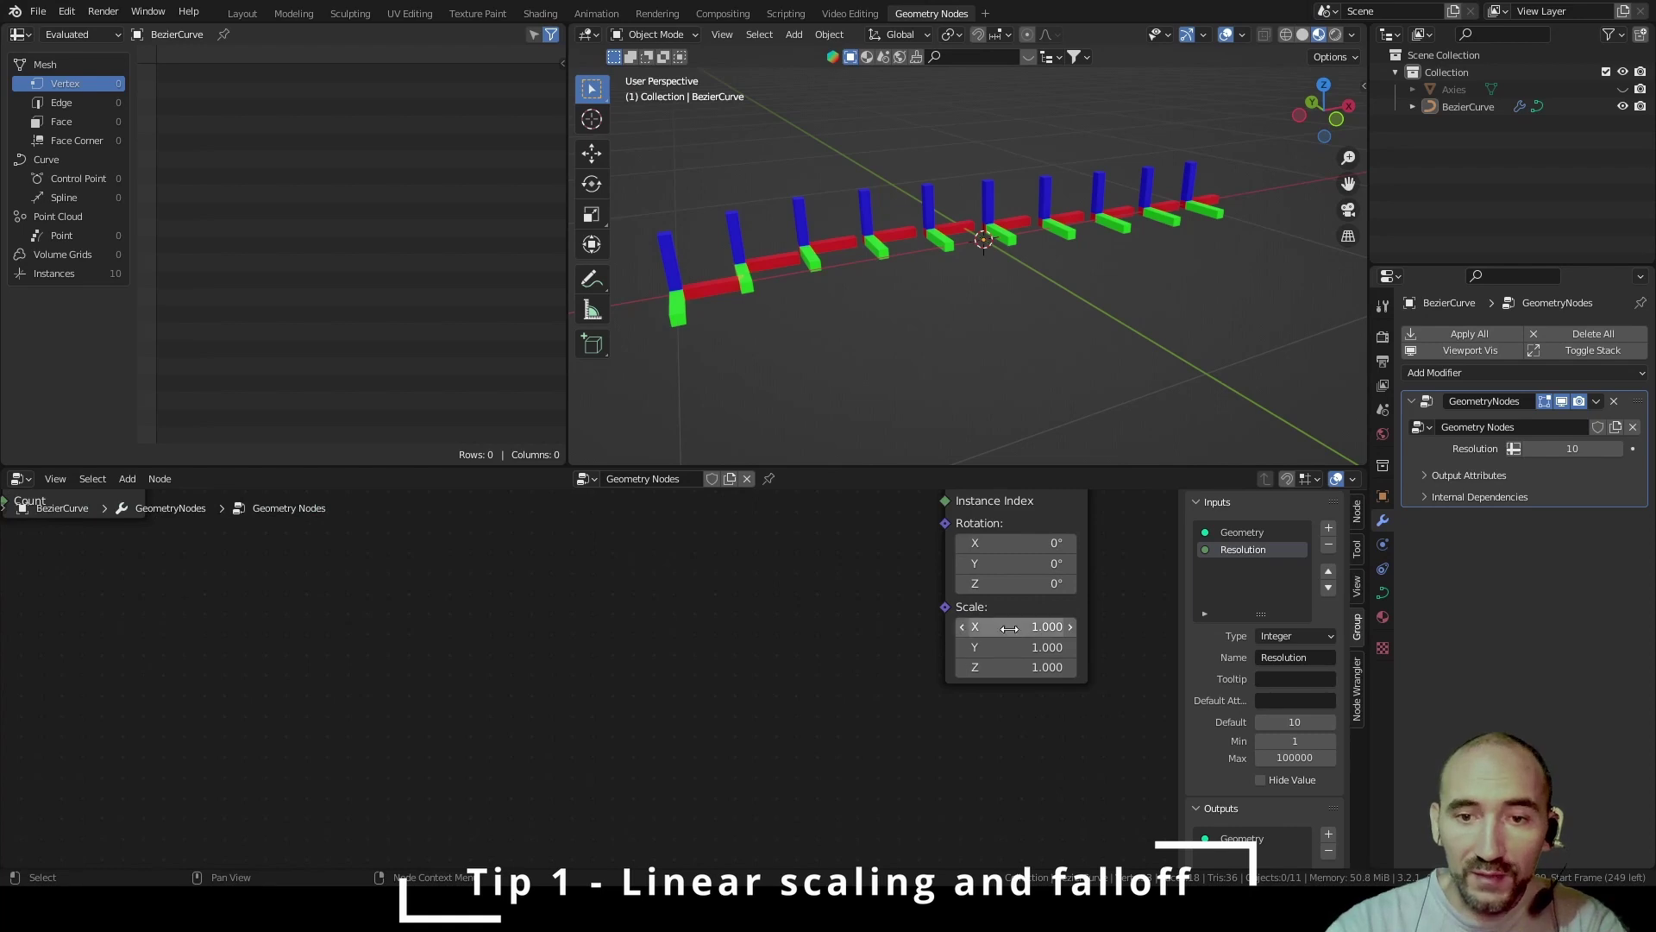
scroll(1006, 338, "down", 5)
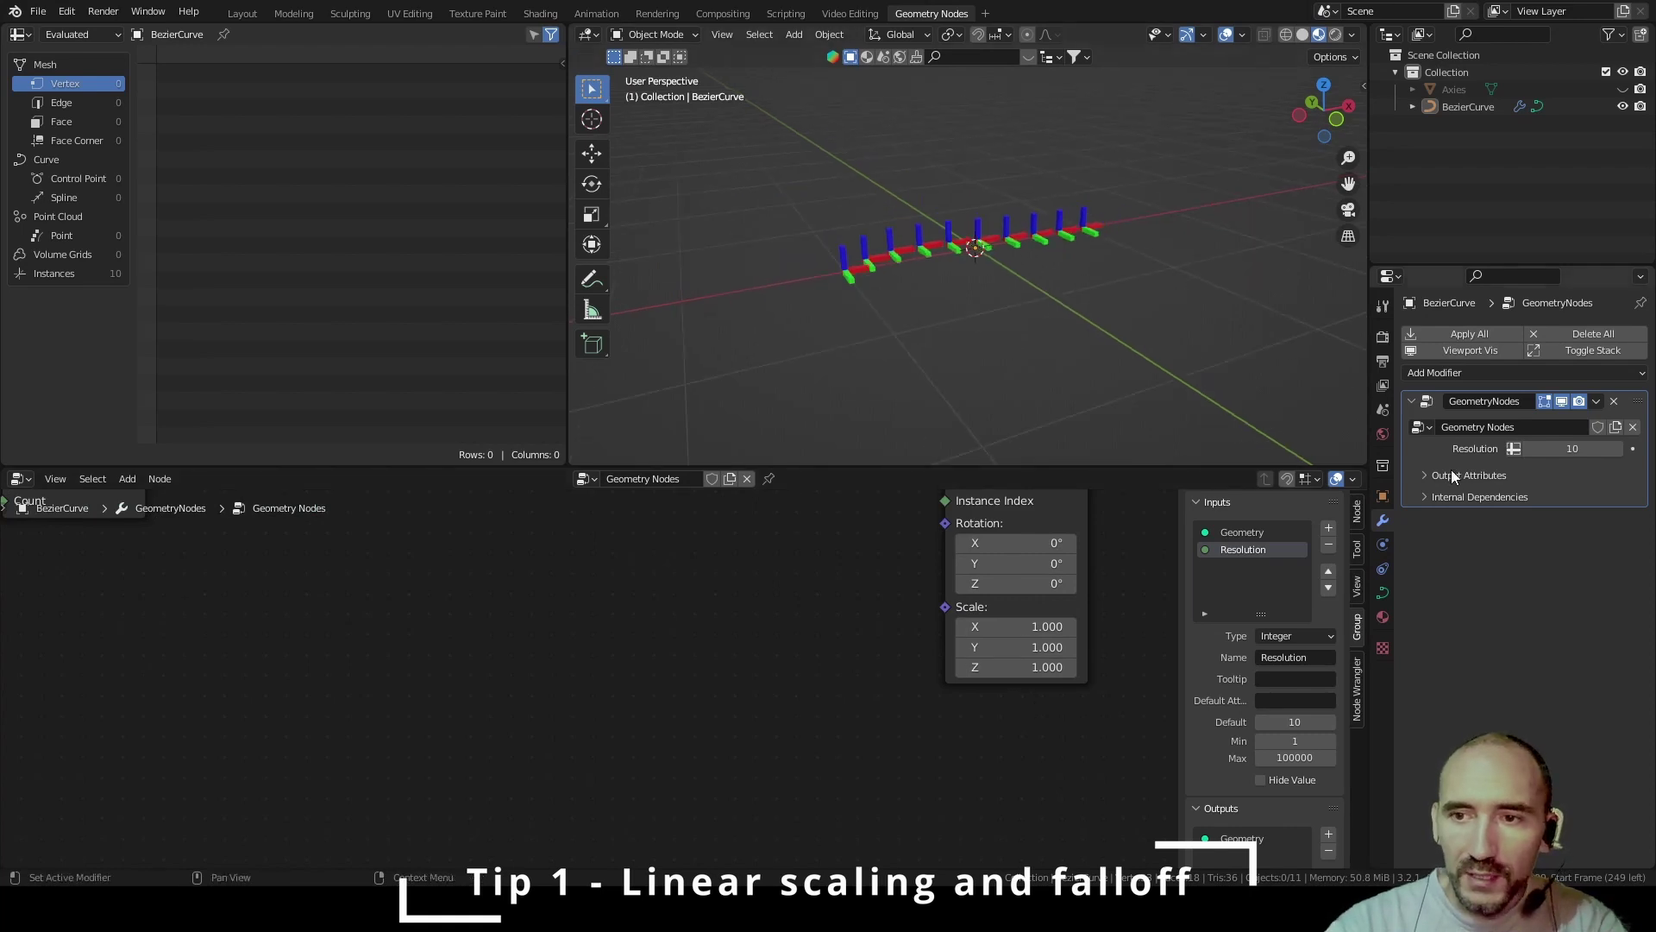
left_click_drag(1570, 449, 1604, 448)
In Edit Mode, move the Bézier curve's positive X end point more than 3.5 m outward along global X and return to Object Mode
left_click(1032, 235)
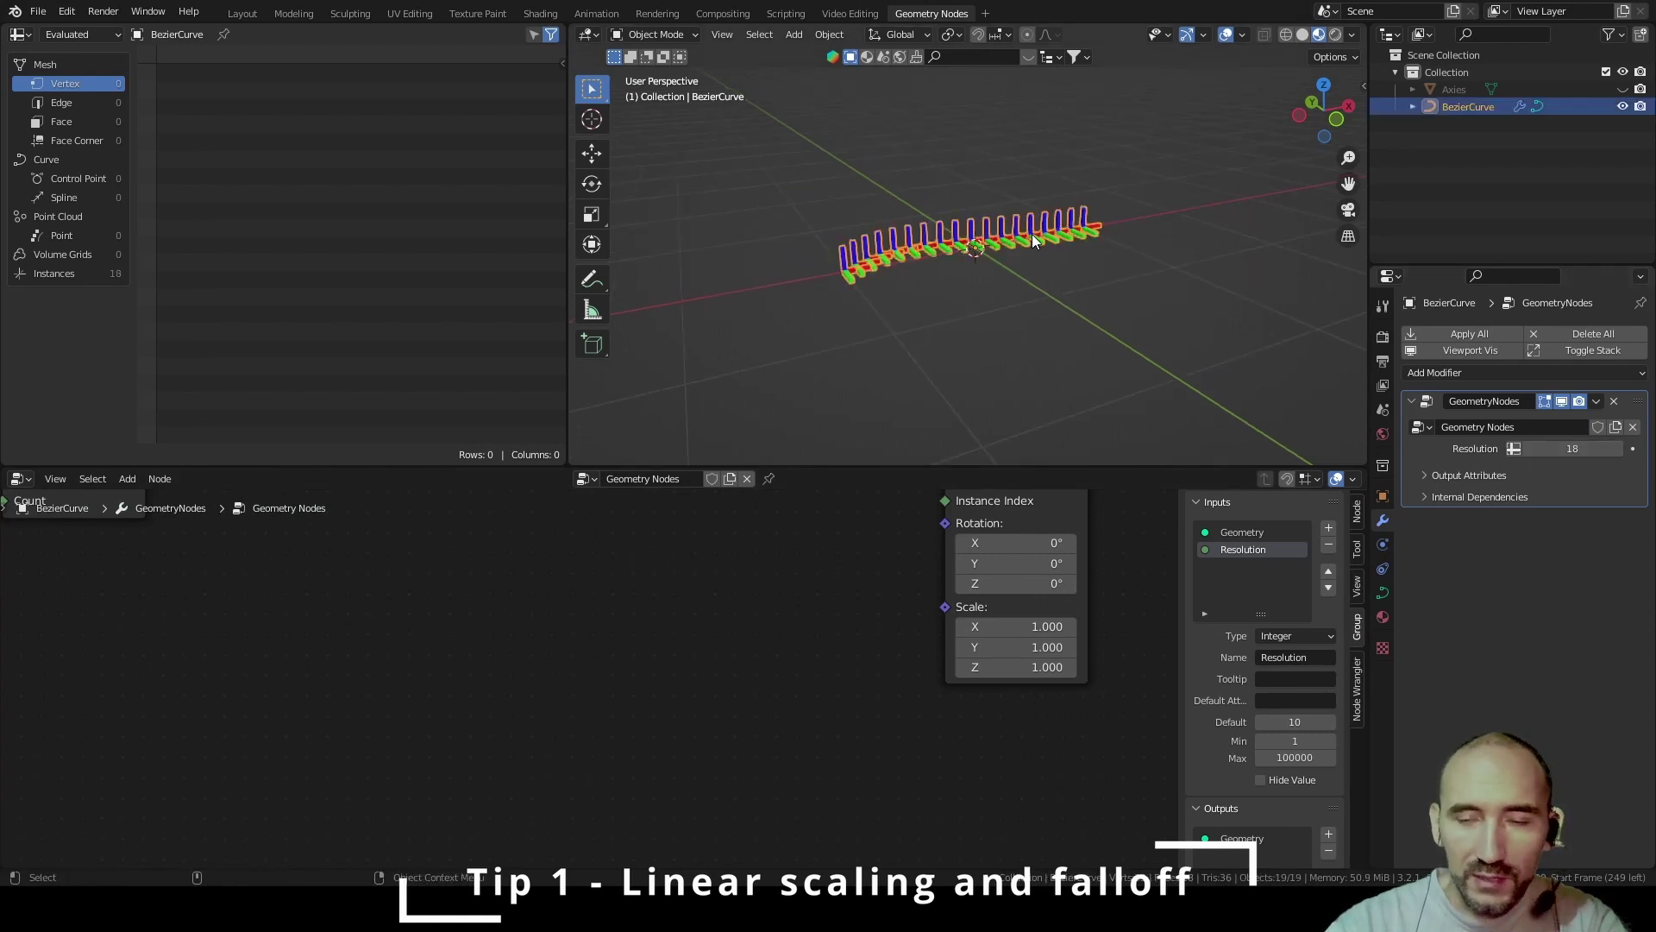
key("Tab")
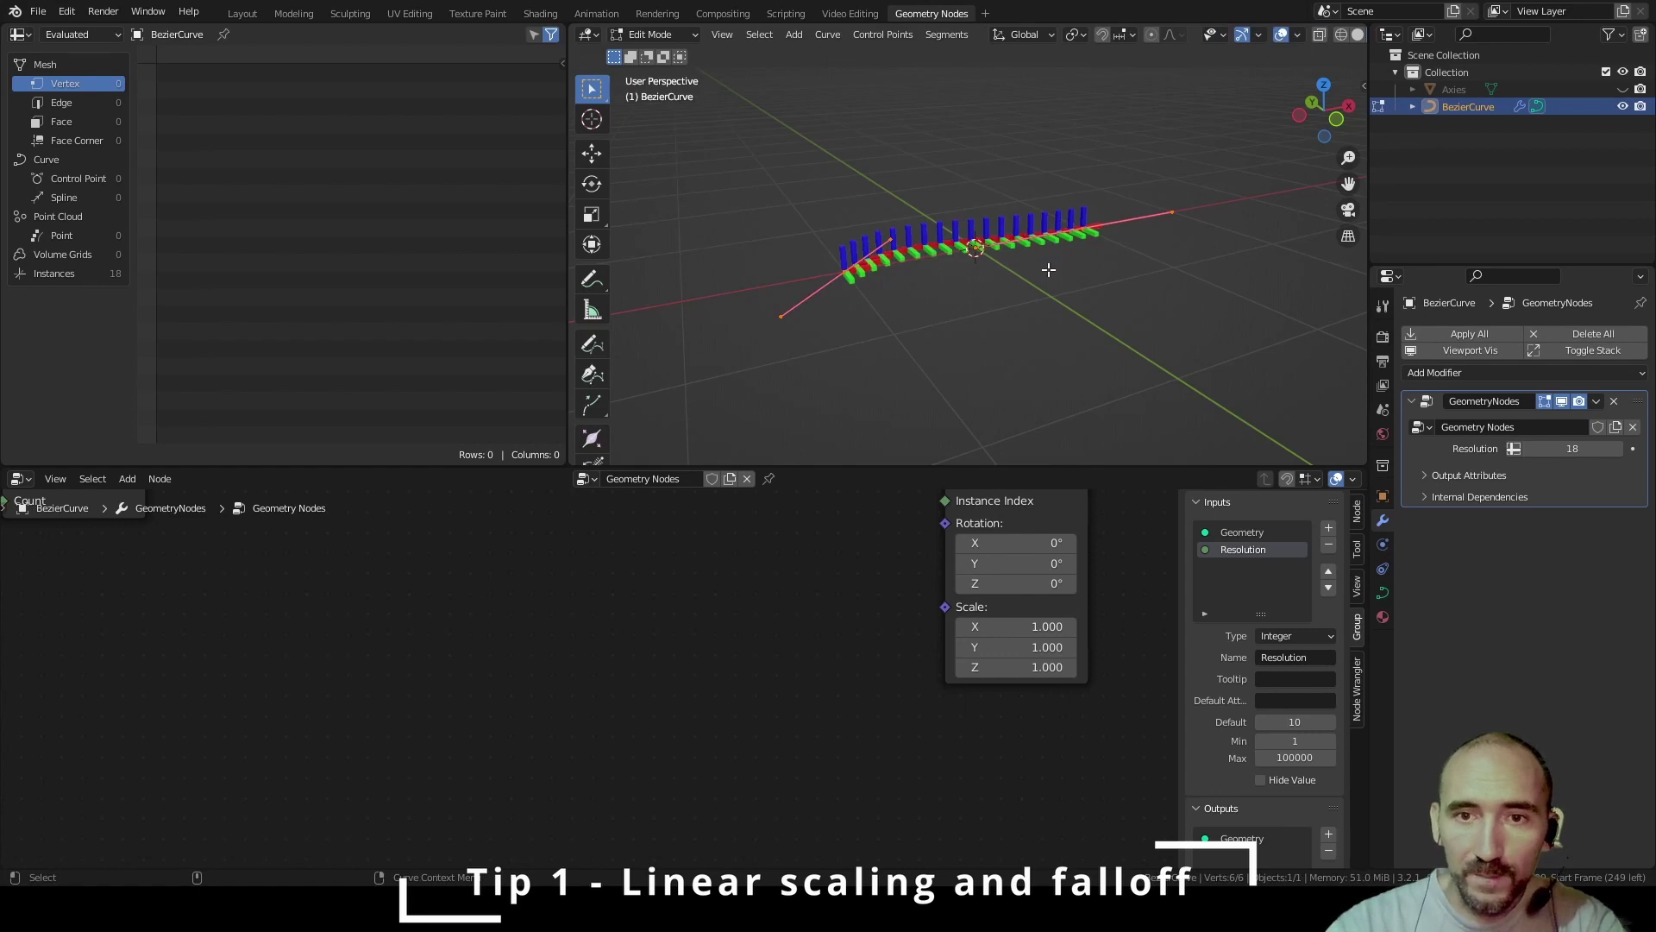
middle_click_drag(1104, 273, 932, 345, "shift")
left_click_drag(794, 231, 975, 373)
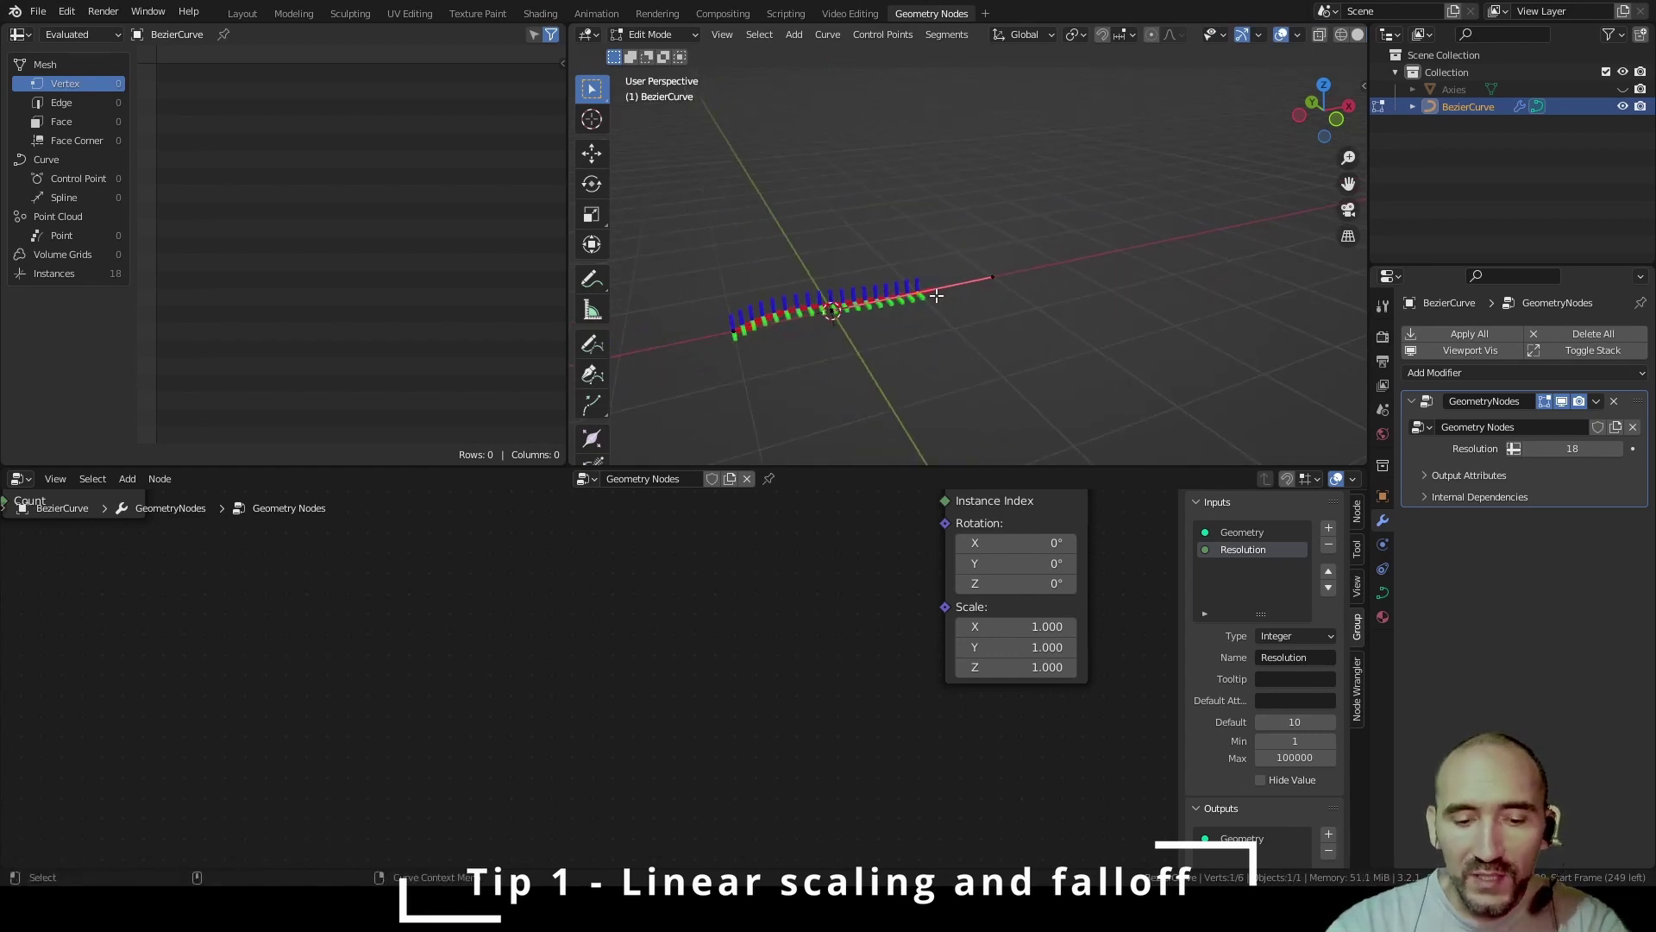
key("g")
key("x")
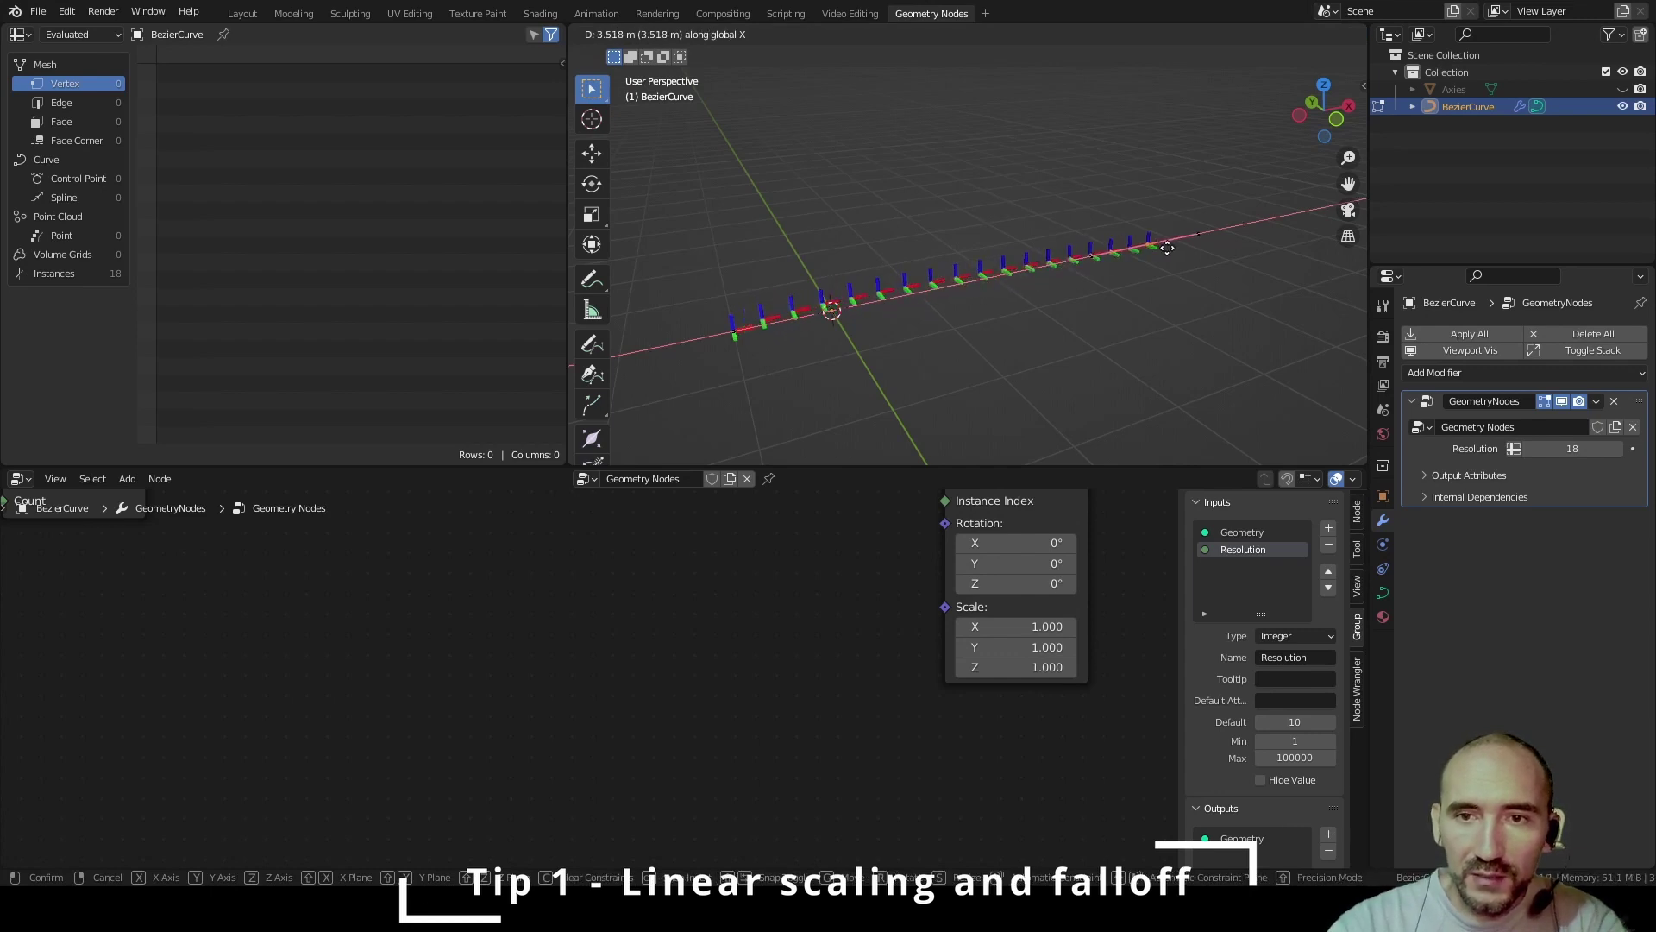
left_click(1191, 235)
key("Tab")
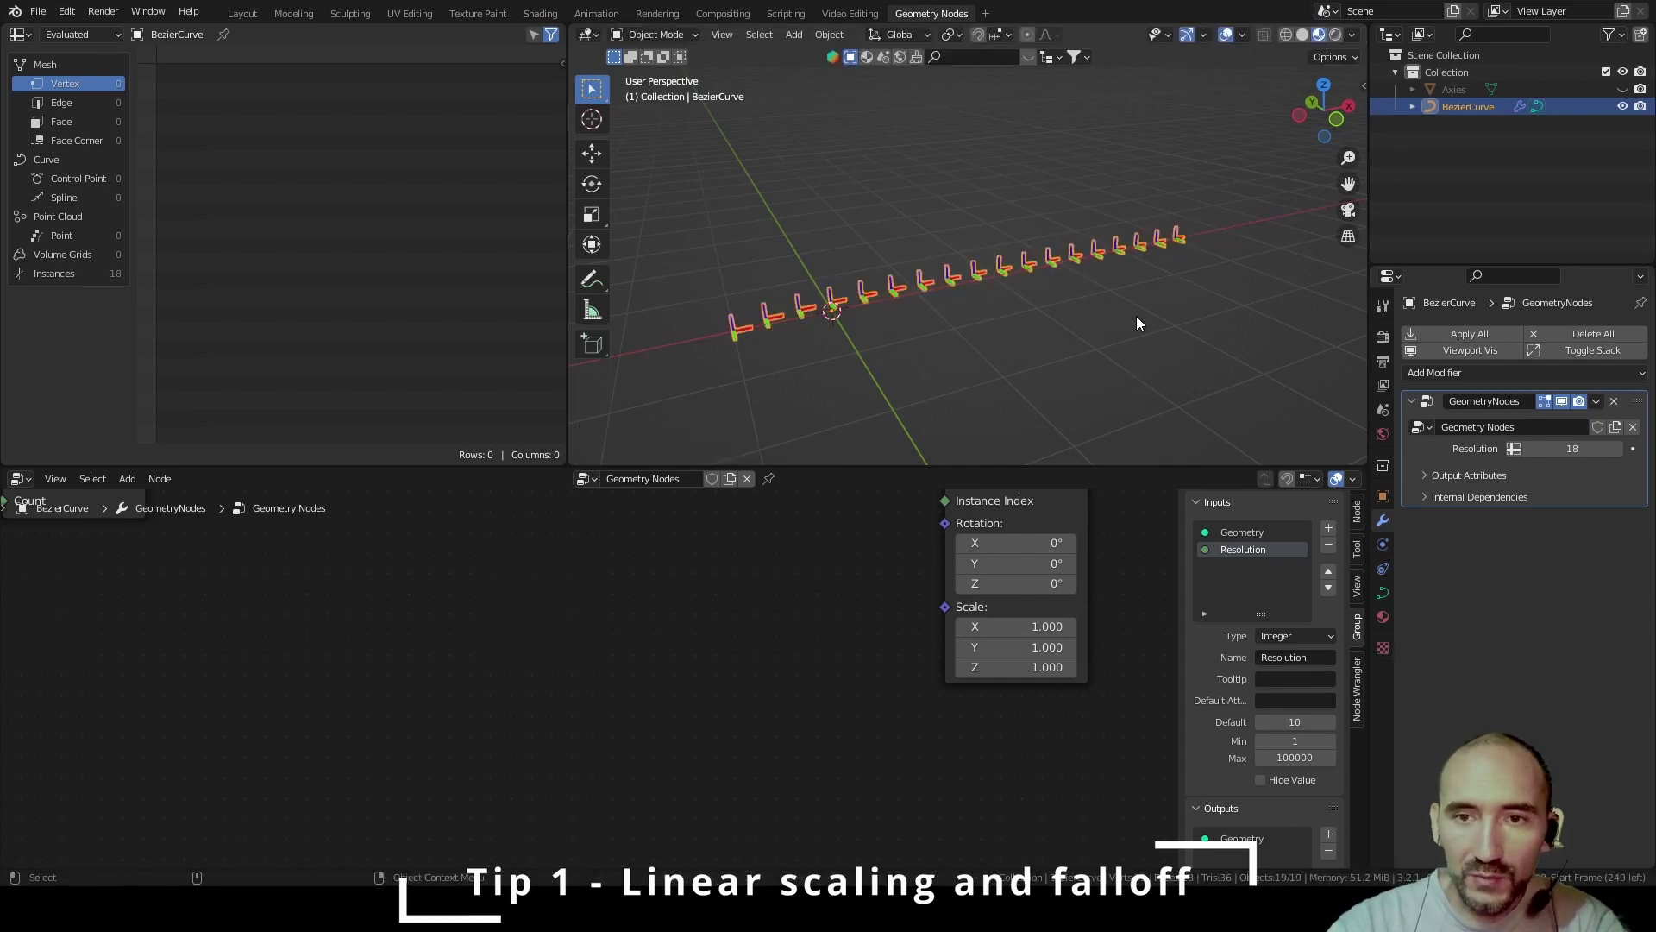
left_click(1125, 312)
left_click(1125, 247)
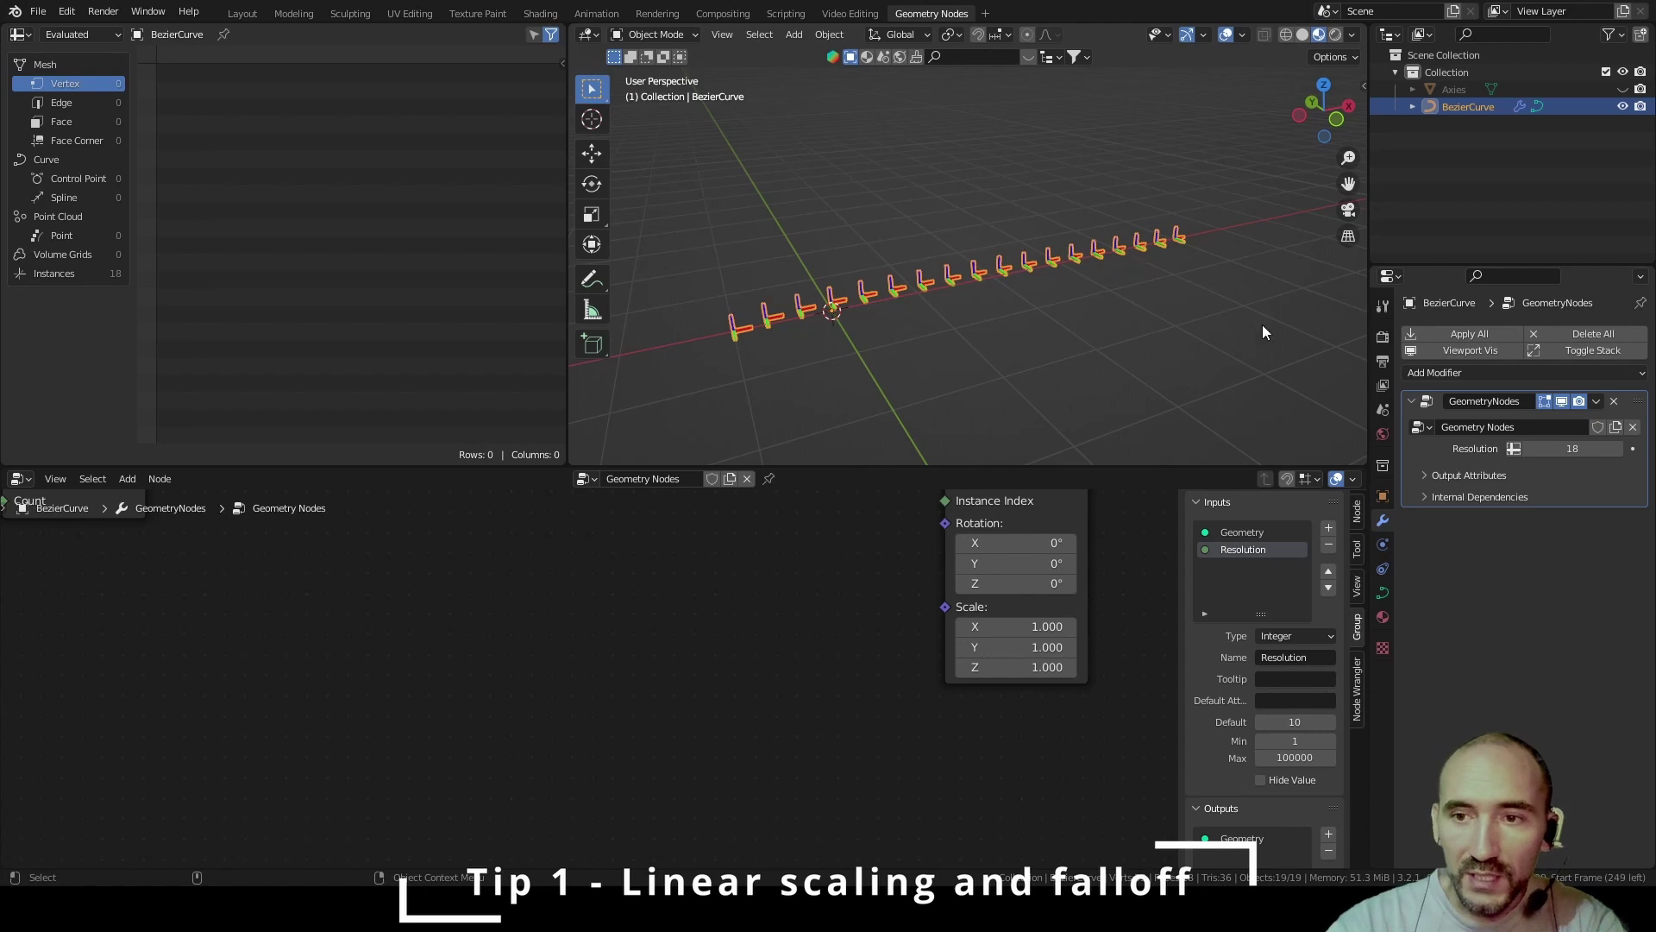
Set the modifier's Resolution to 29 and deselect the curve so the instances show their own colors
left_click_drag(1580, 449, 1630, 449)
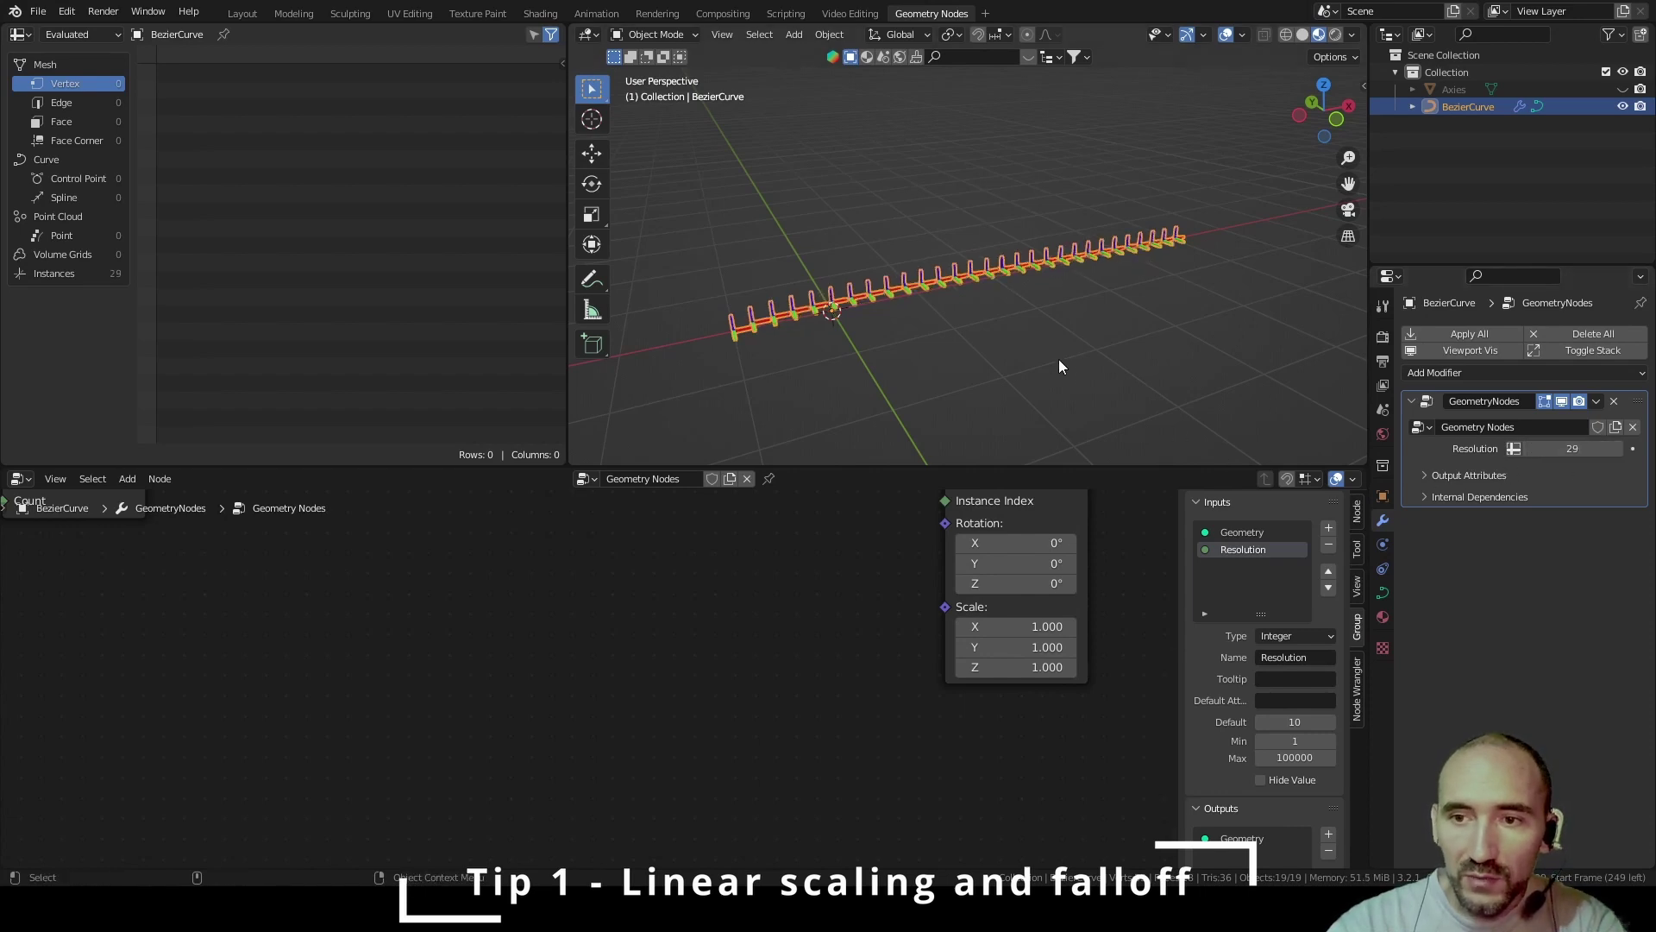
left_click(1061, 343)
middle_click_drag(1048, 317, 1031, 324)
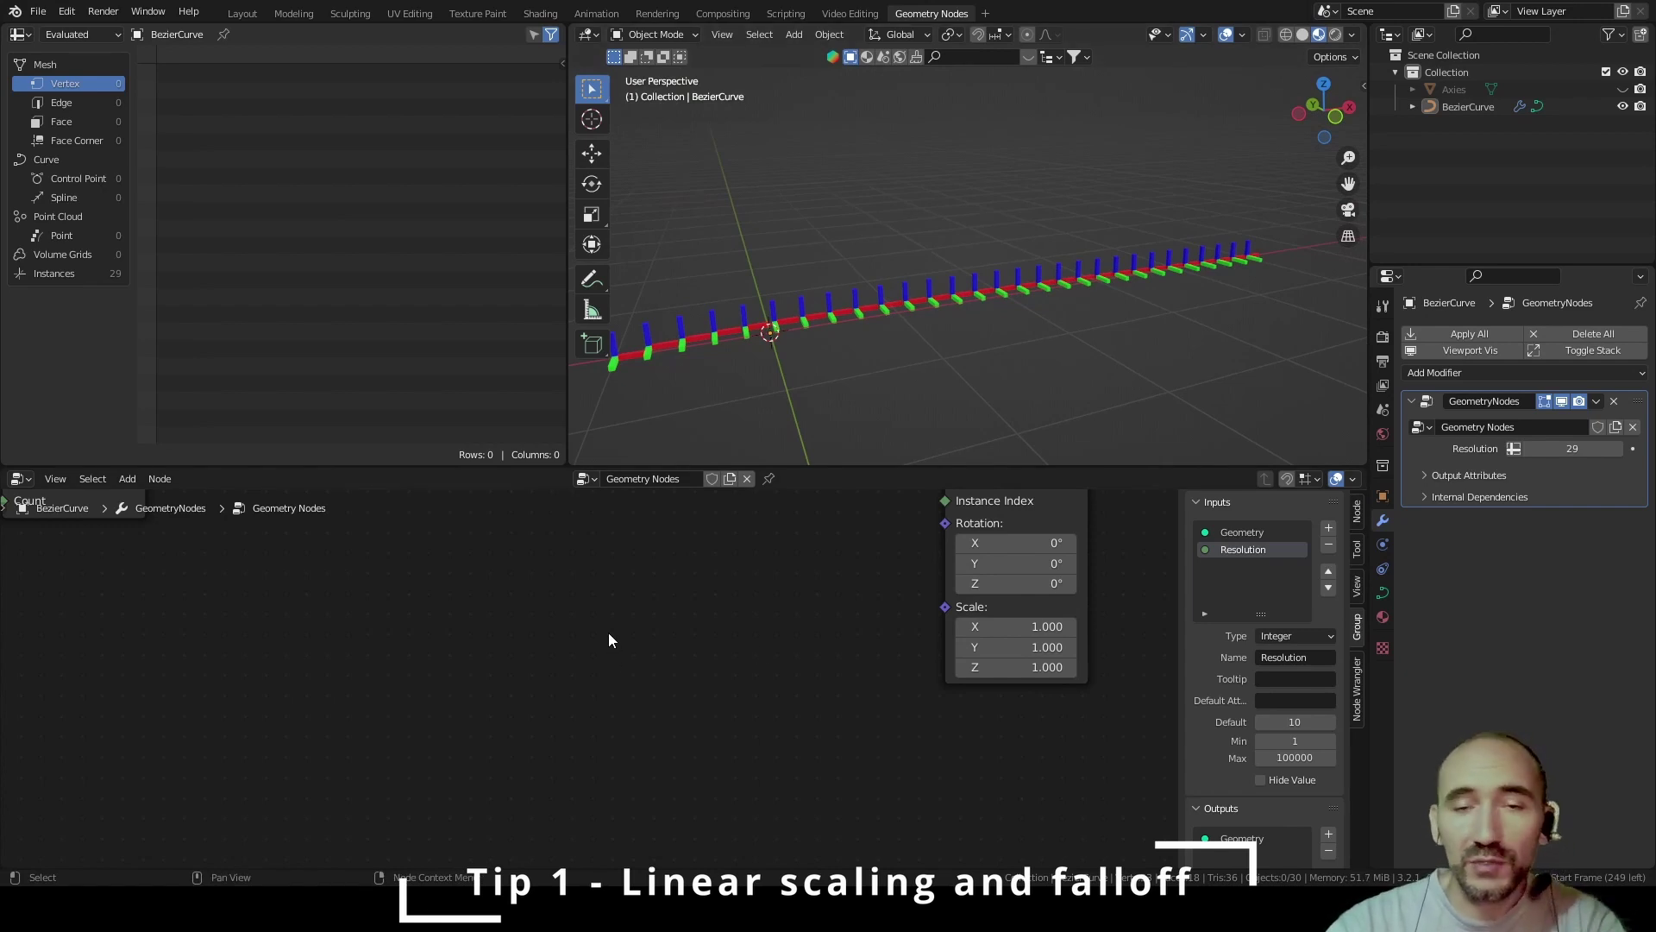
Attach a Viewer node to the Curve output of Resample Curve
scroll(608, 633, "down", 2)
mouse_move(546, 628)
middle_mouse_down()
mouse_move(658, 633)
mouse_move(533, 618)
middle_mouse_up()
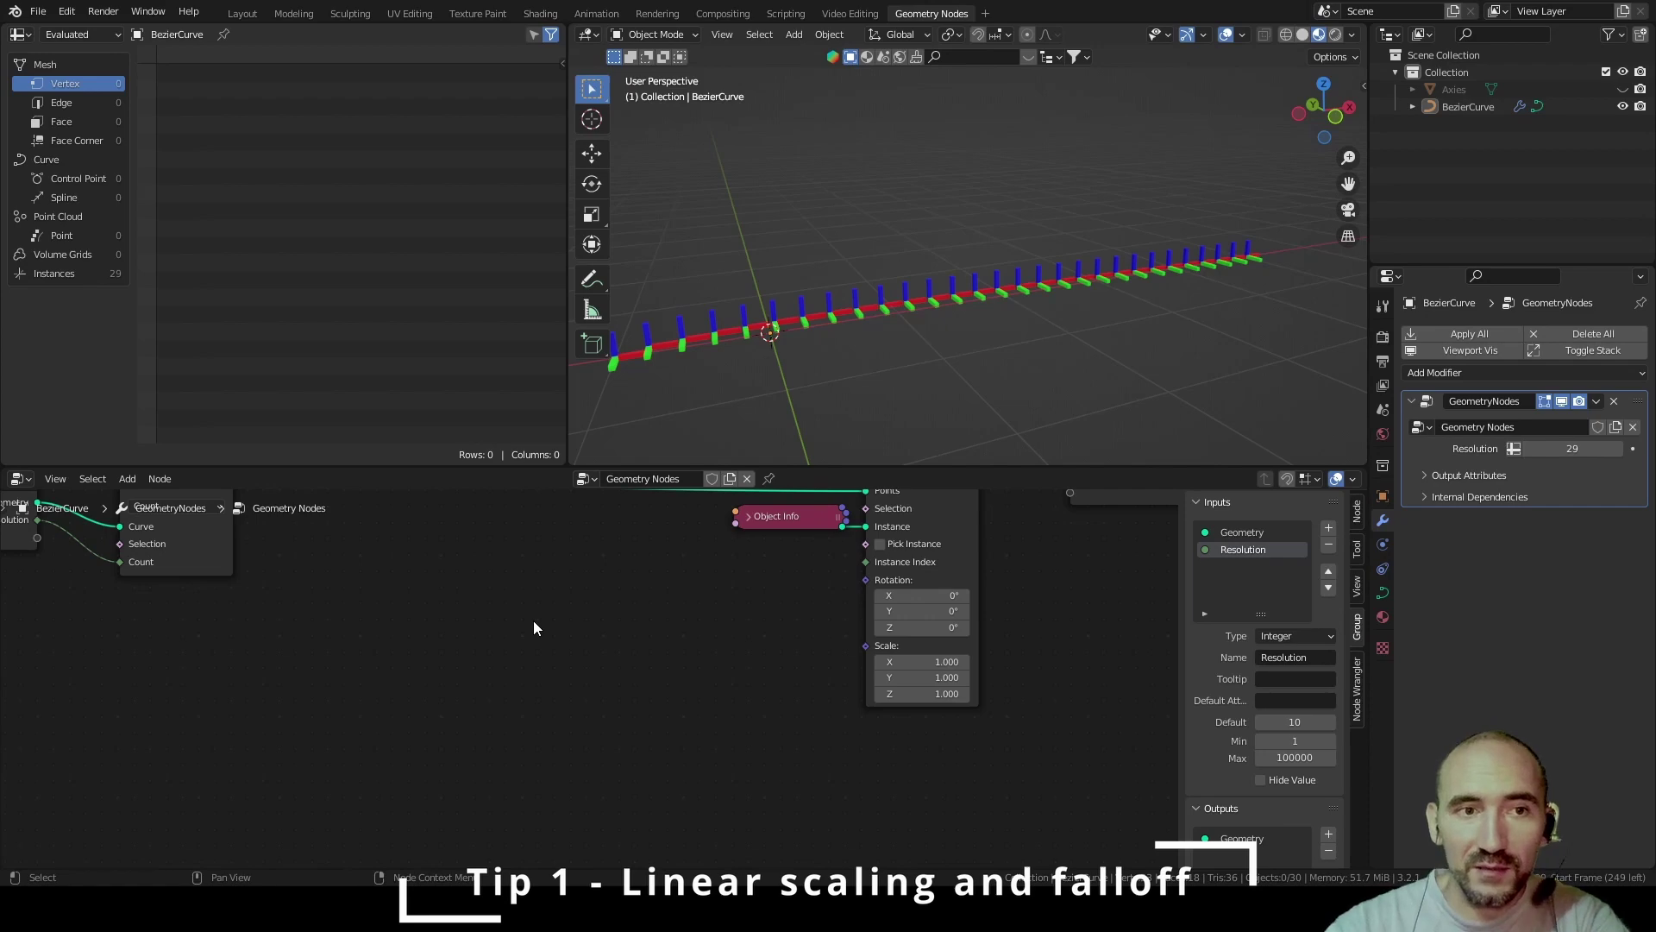
middle_click_drag(533, 628, 604, 746)
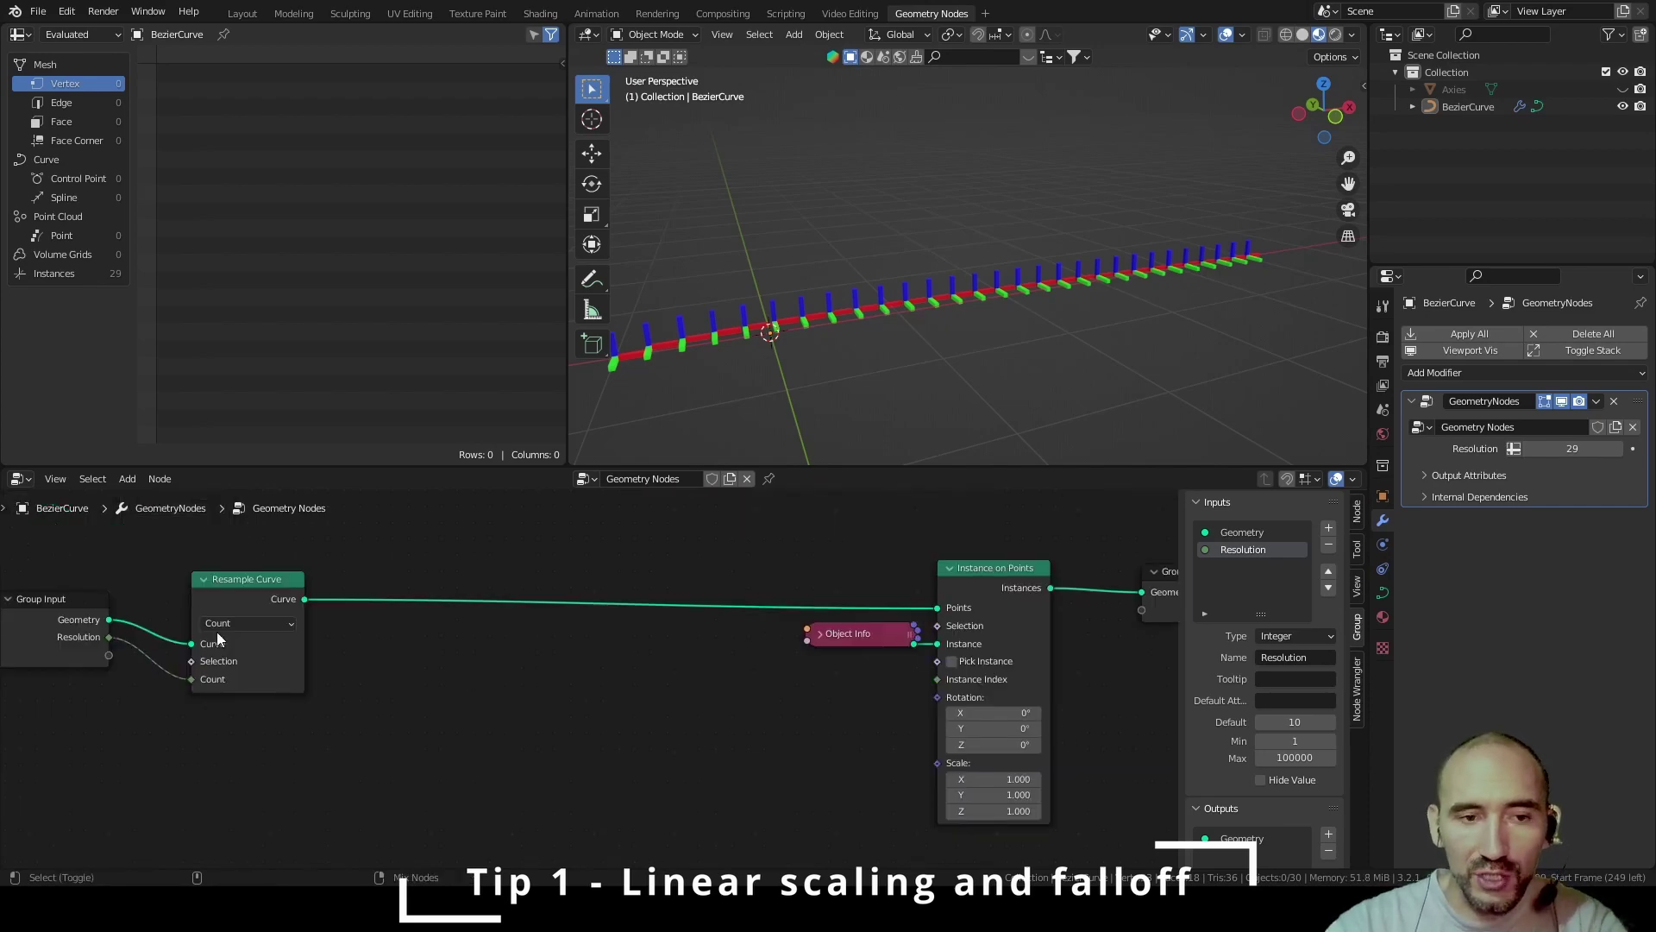
left_click(233, 588, "ctrl+shift")
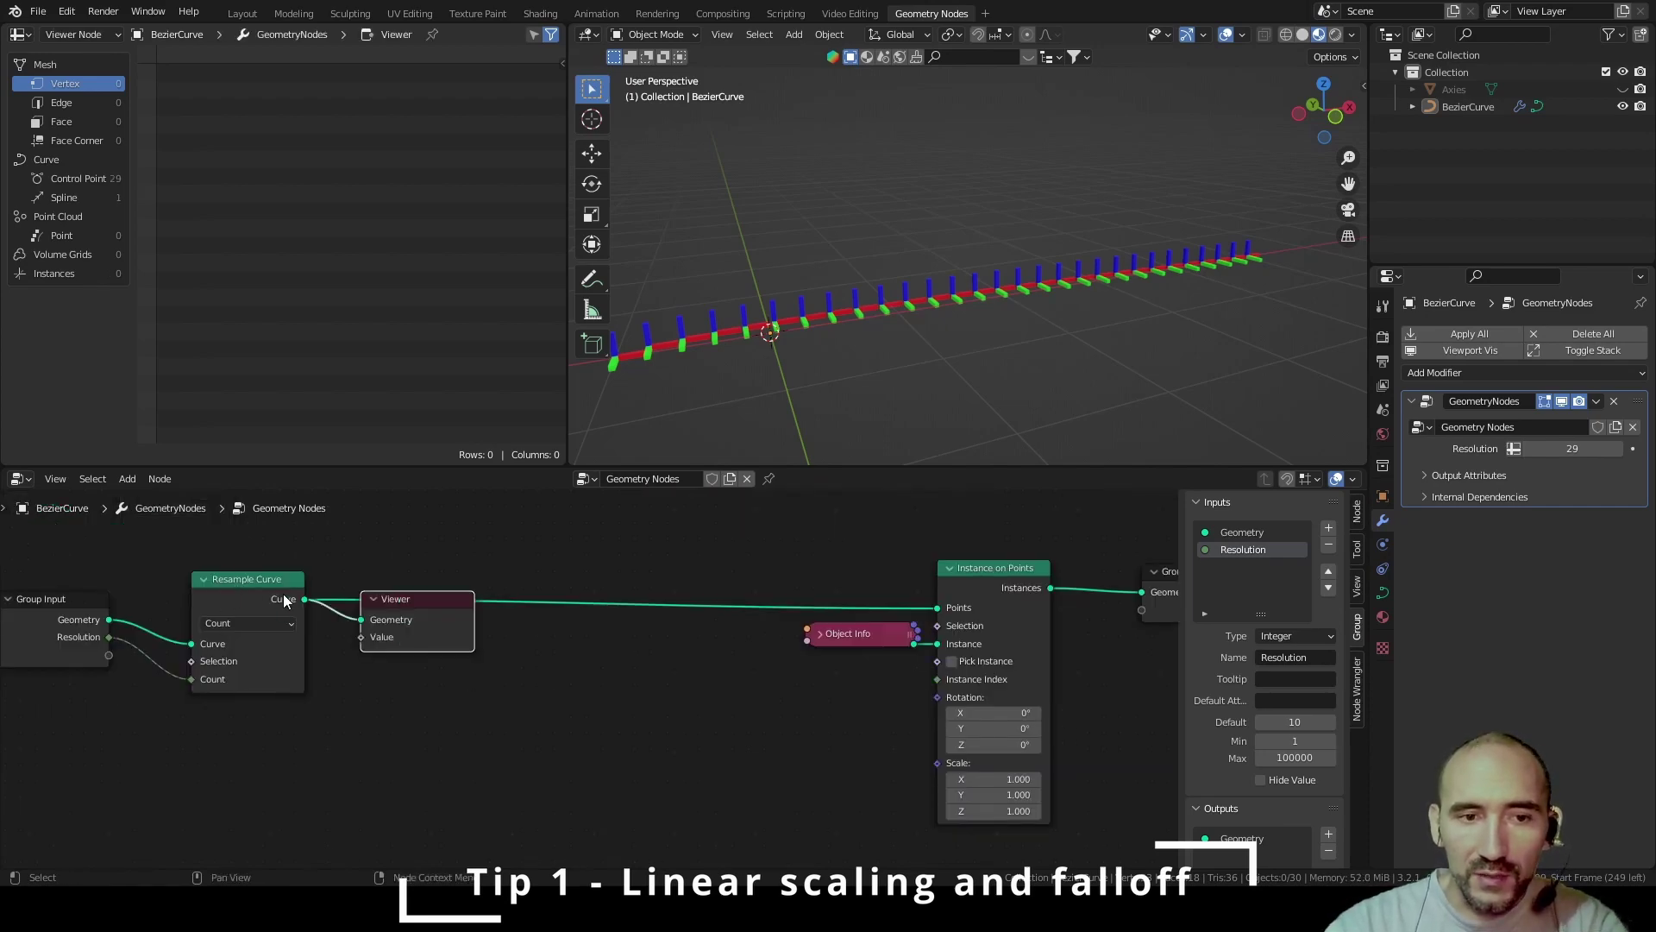
Show the Viewer's Control Point data in the spreadsheet and set the modifier's Resolution to 30
left_click(75, 179)
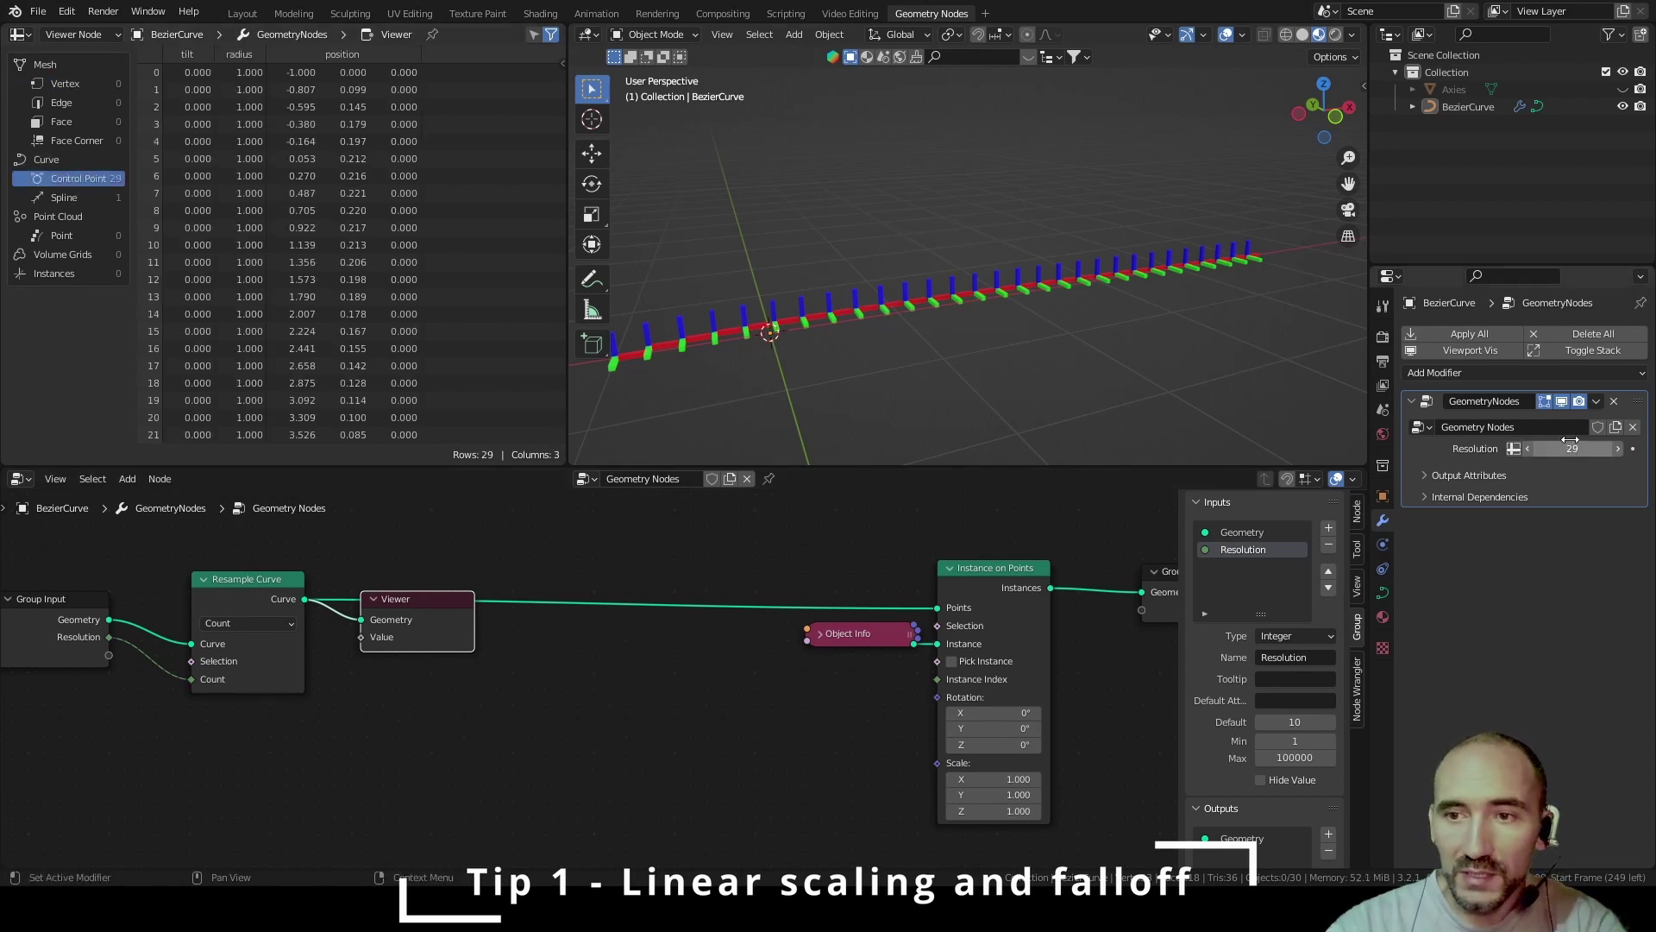
left_click(1618, 449)
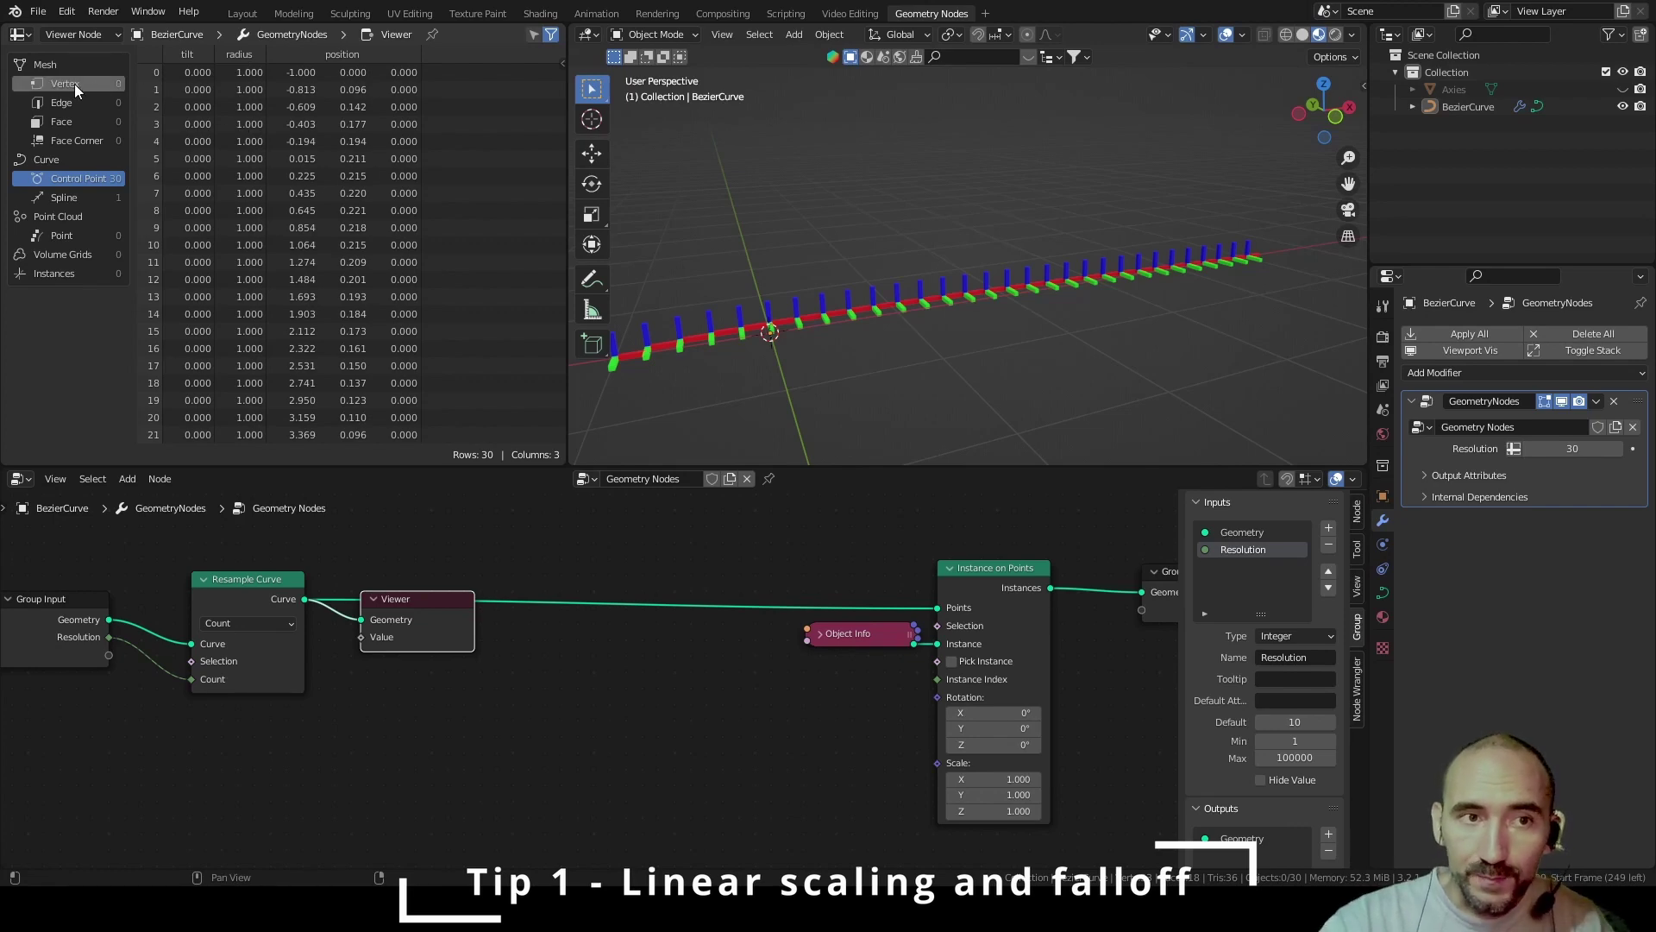
left_click_drag(409, 599, 391, 633)
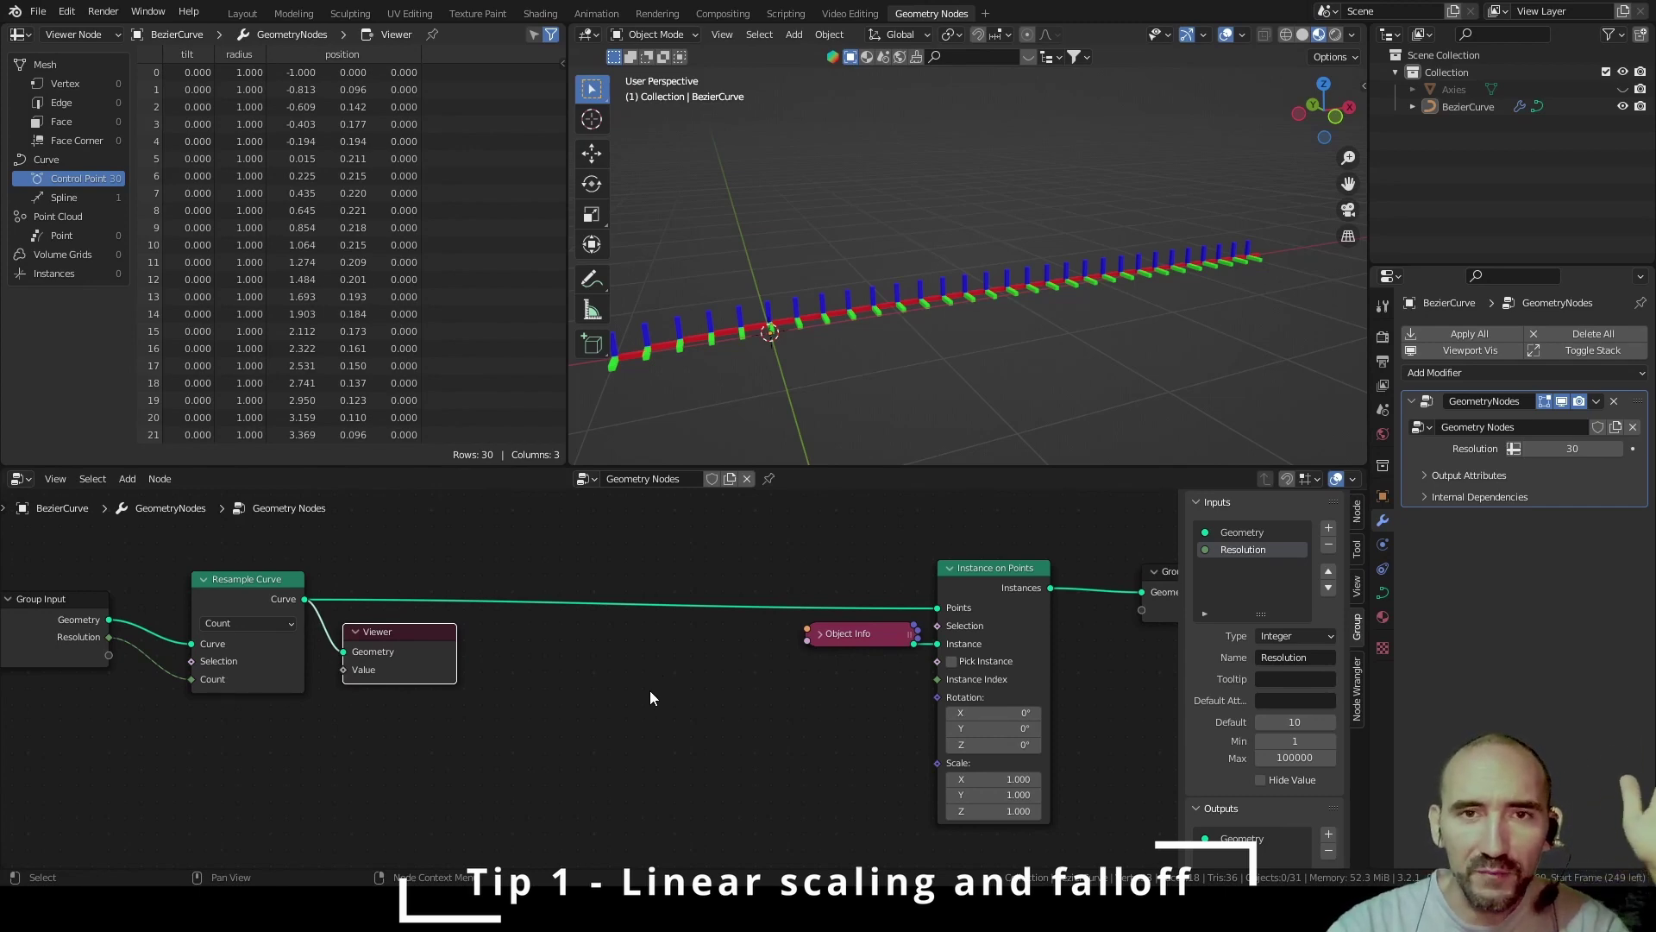
Add an Index node in the empty area between the Viewer and Instance on Points nodes
left_click(645, 696)
key("F3")
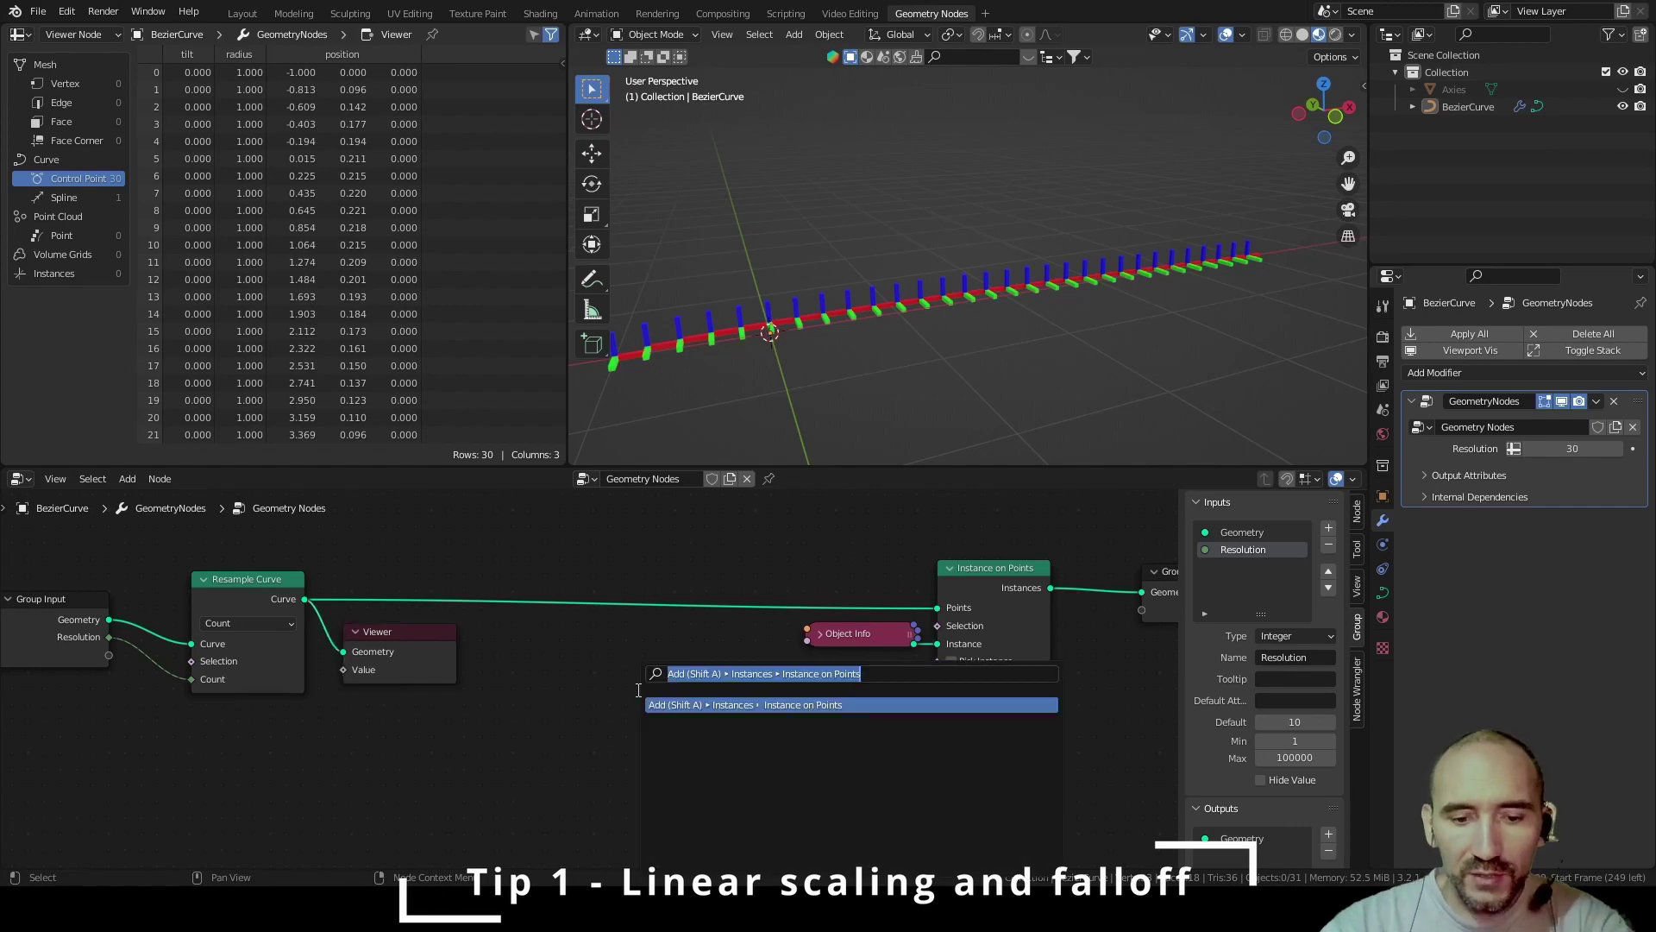
type("index")
key("Return")
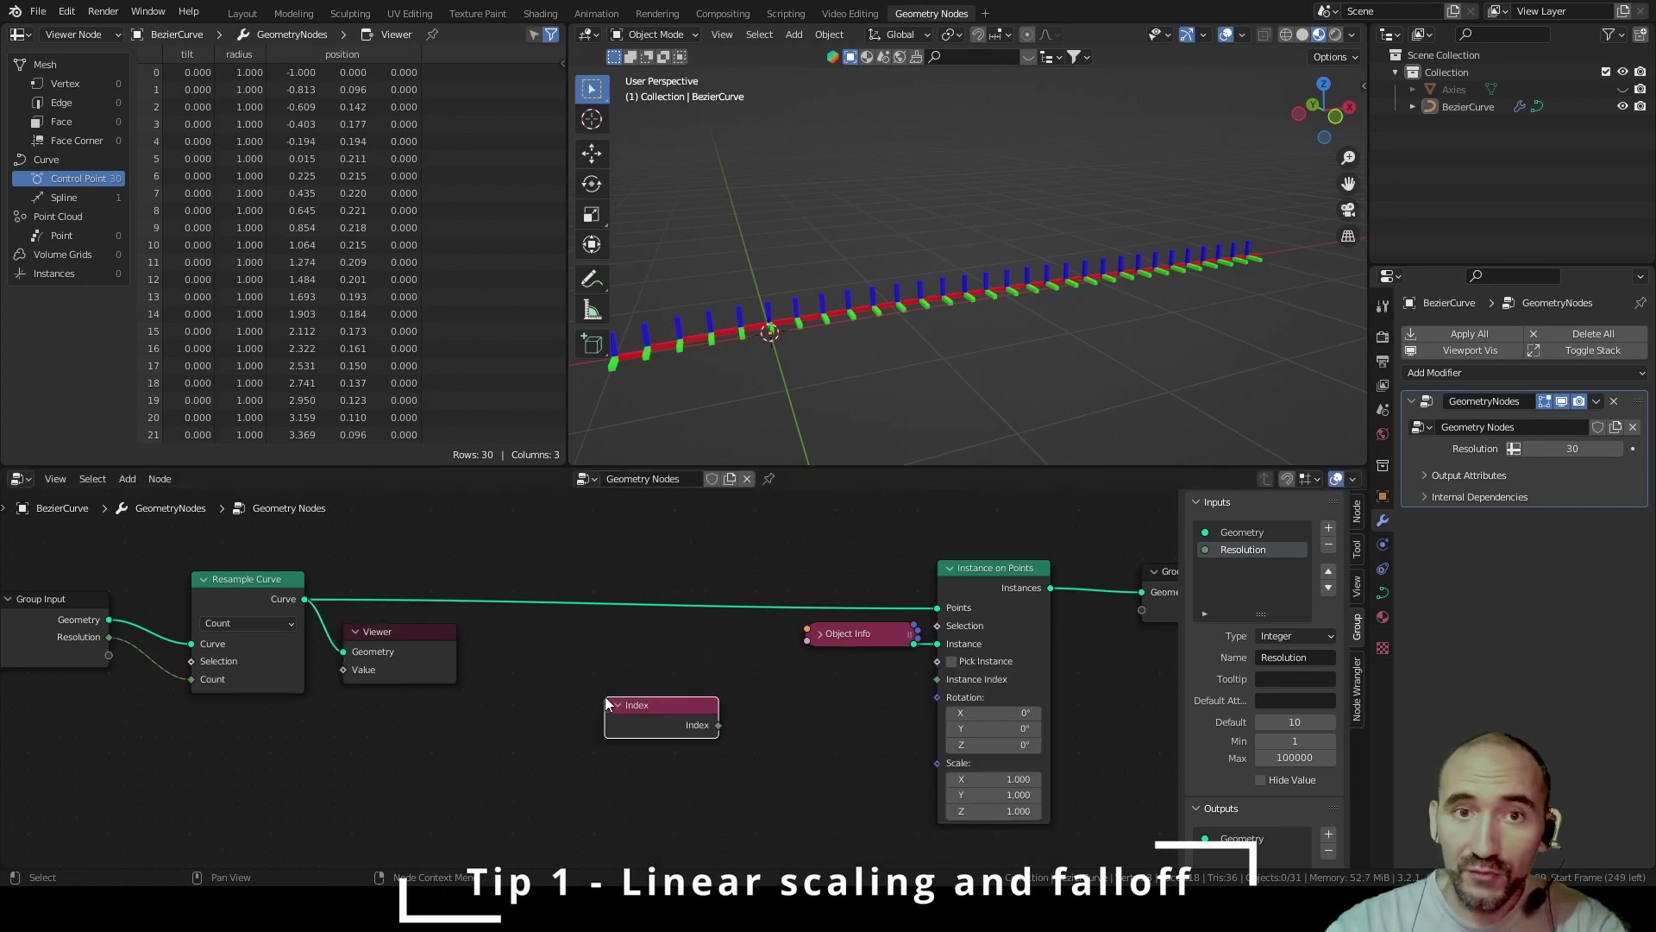
left_click(660, 707)
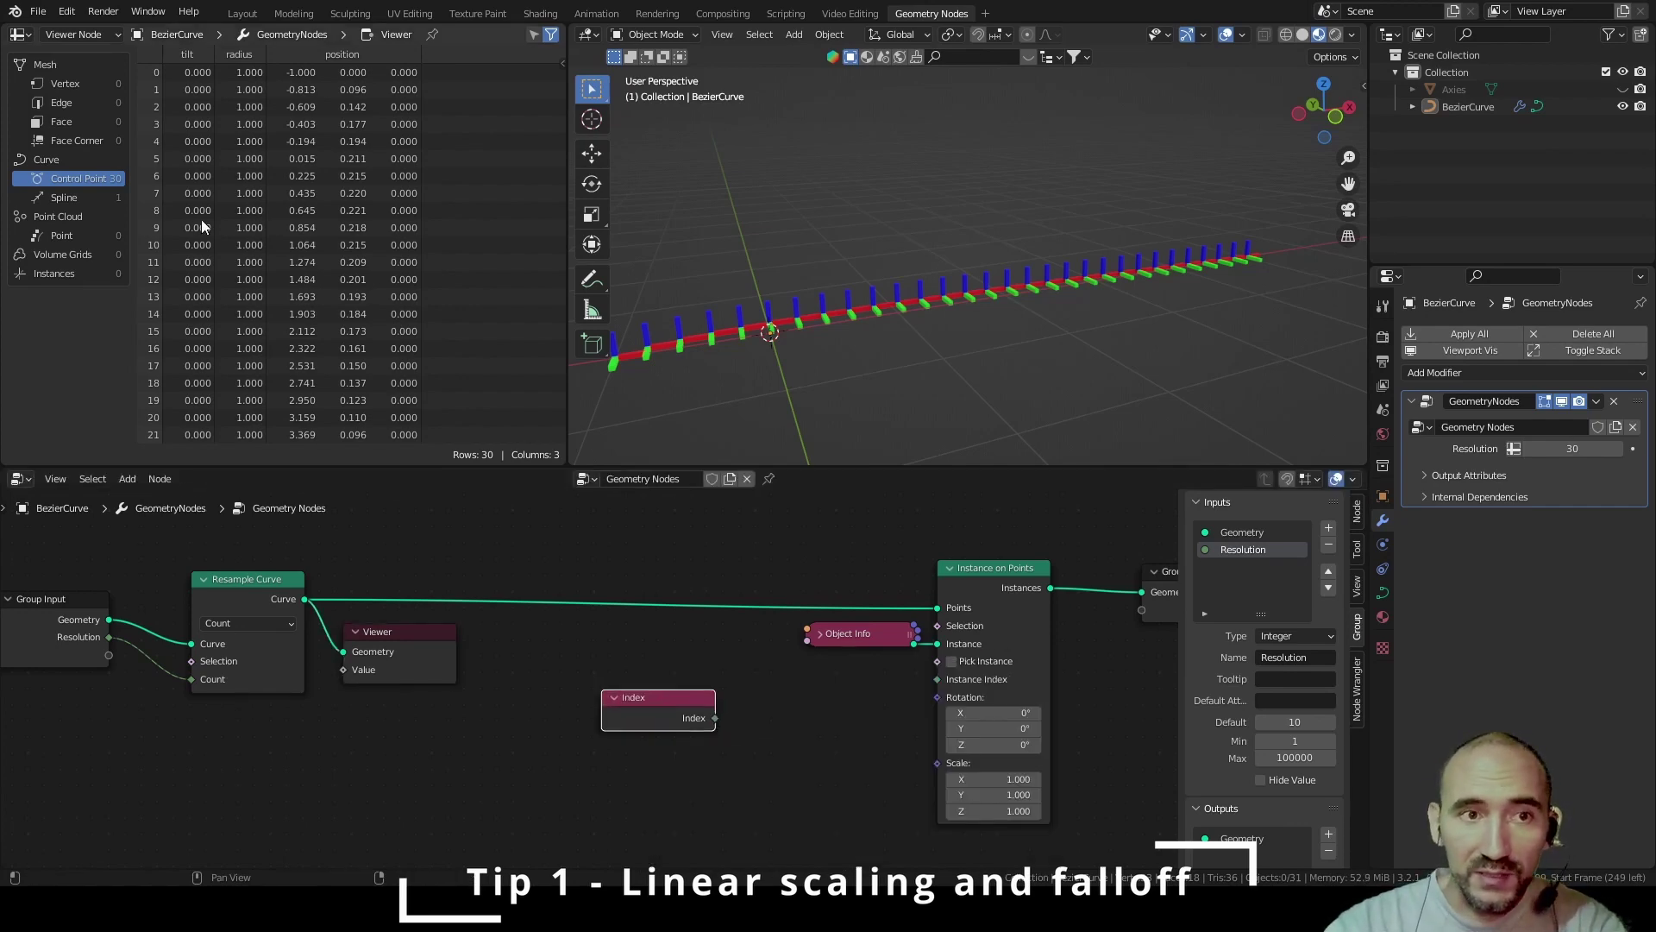
Connect the Index output to the Scale input of Instance on Points
scroll(159, 434, "down", 3)
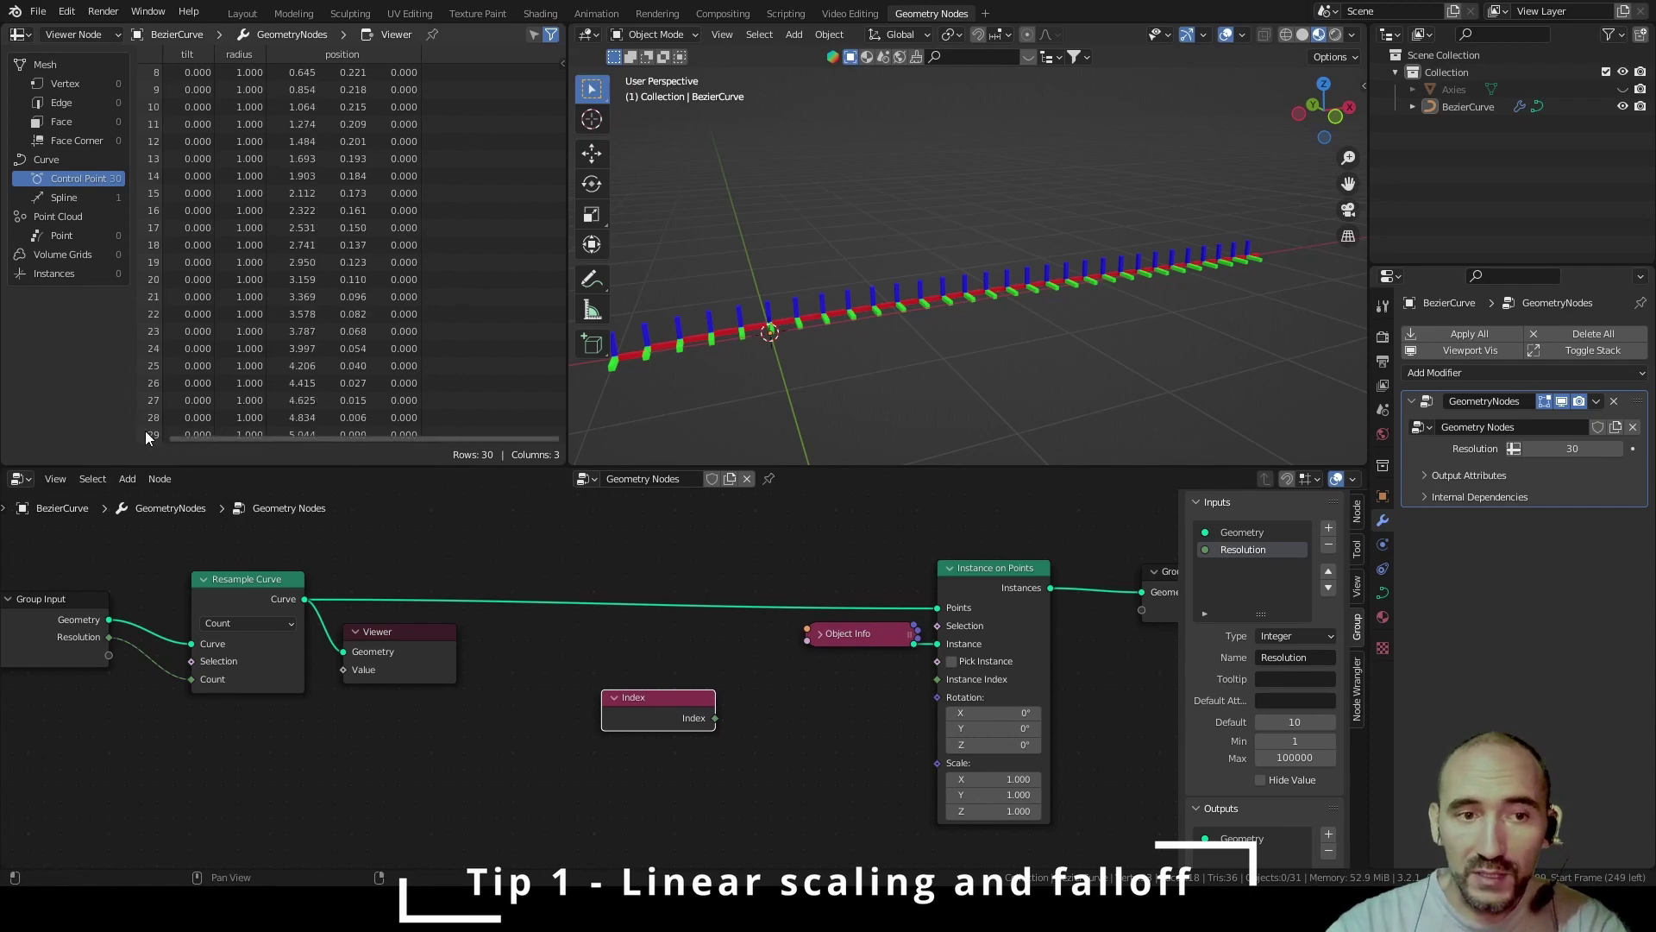
middle_click_drag(716, 705, 585, 671)
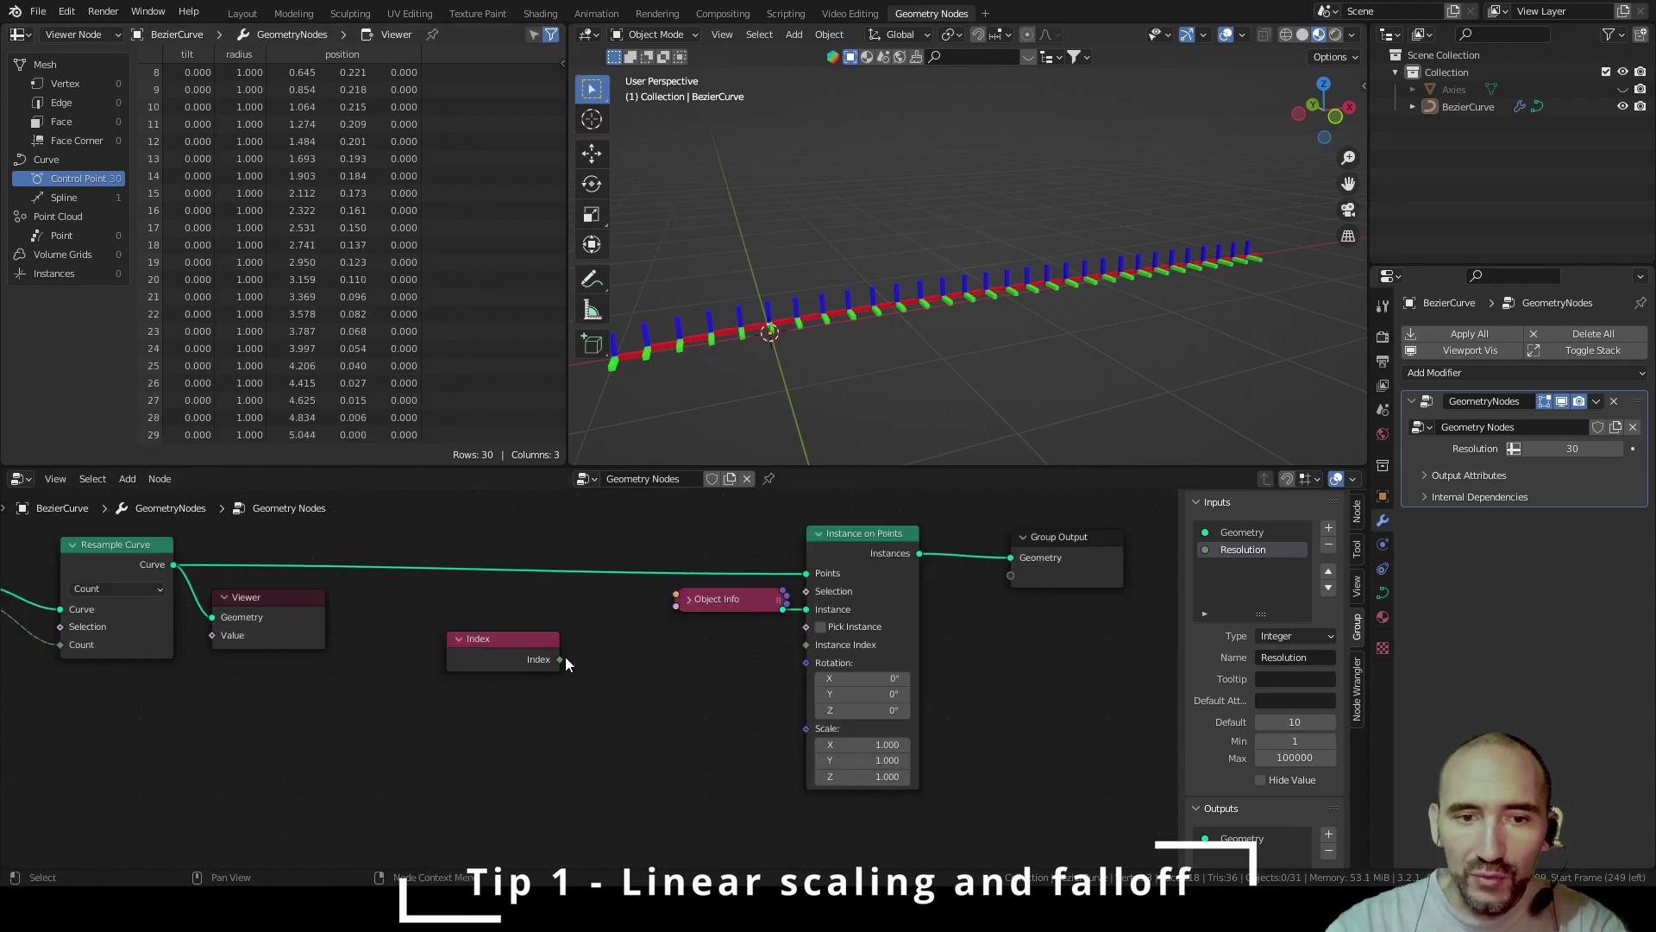
left_click_drag(561, 659, 815, 734)
scroll(989, 337, "down", 5)
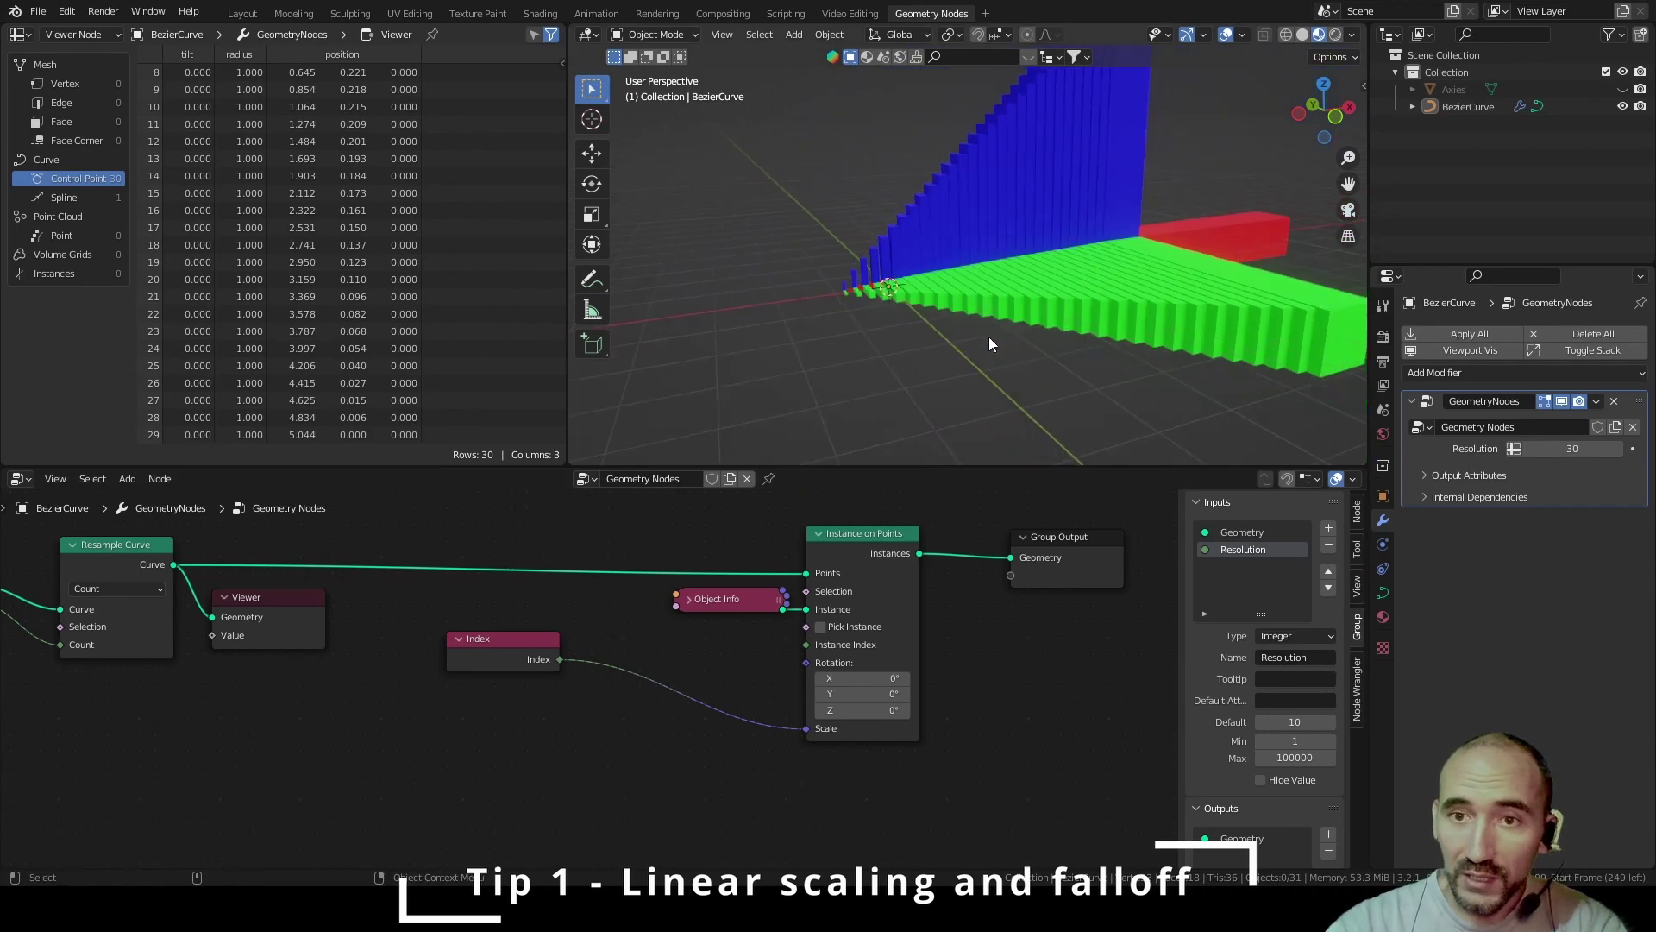
scroll(950, 269, "up", 4)
middle_click_drag(988, 336, 954, 297)
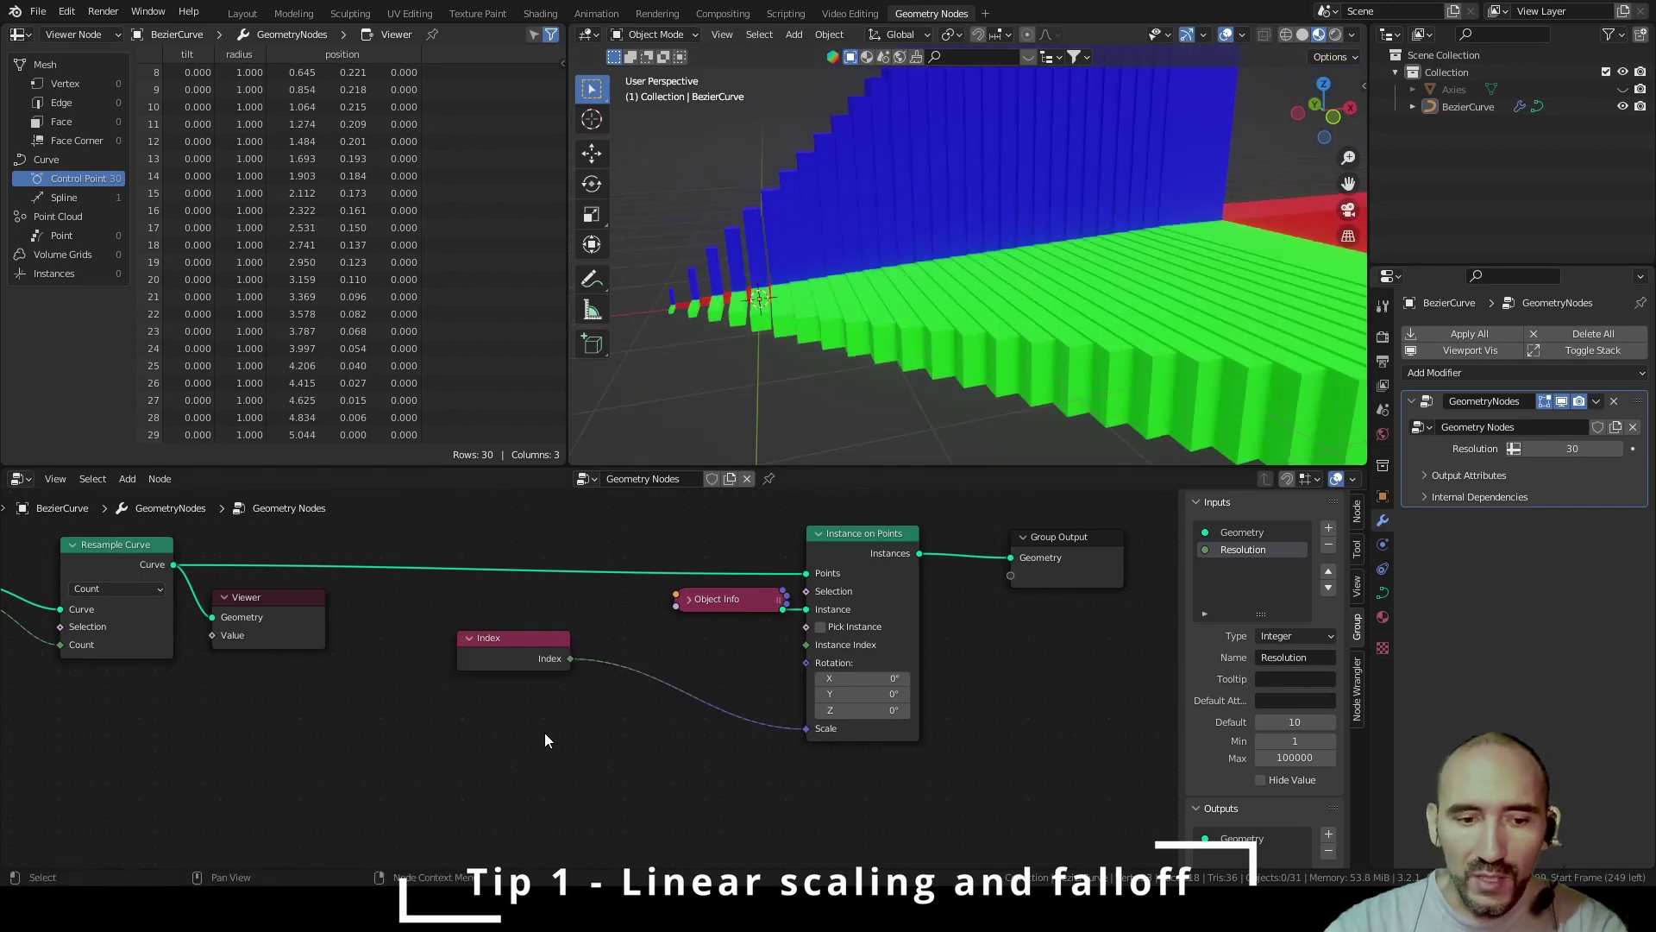
Insert a Math node set to Multiply with a value of 0.150 between Index and the Scale input
key("F3")
type("math")
key("Return")
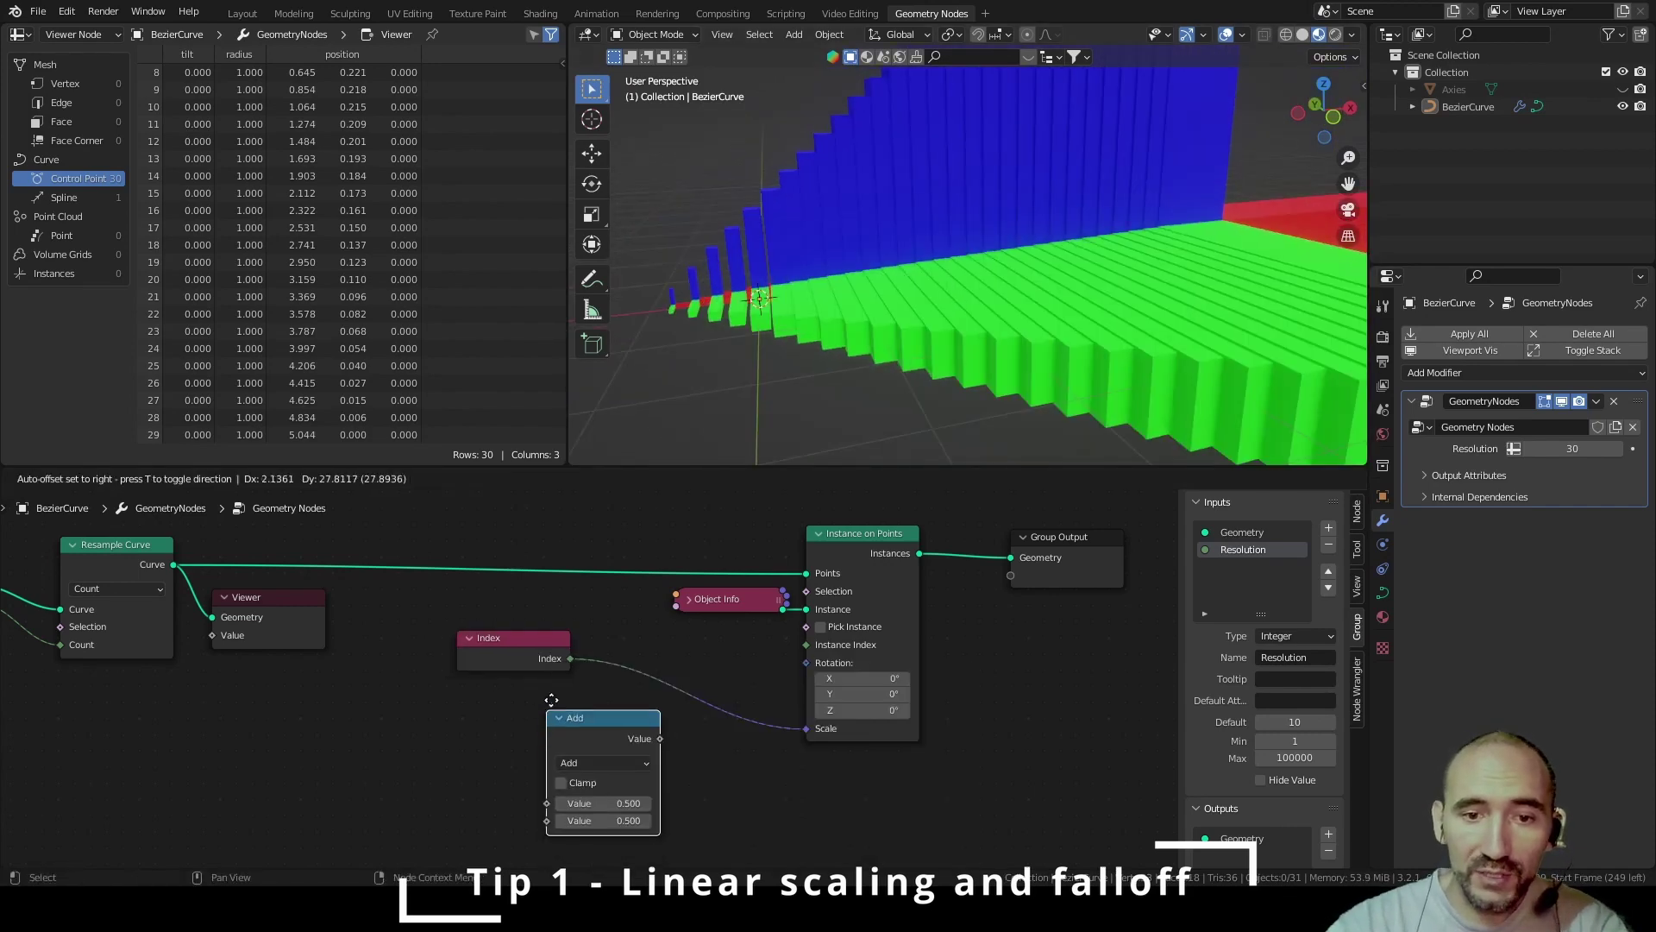
left_click(634, 638)
left_click(689, 685)
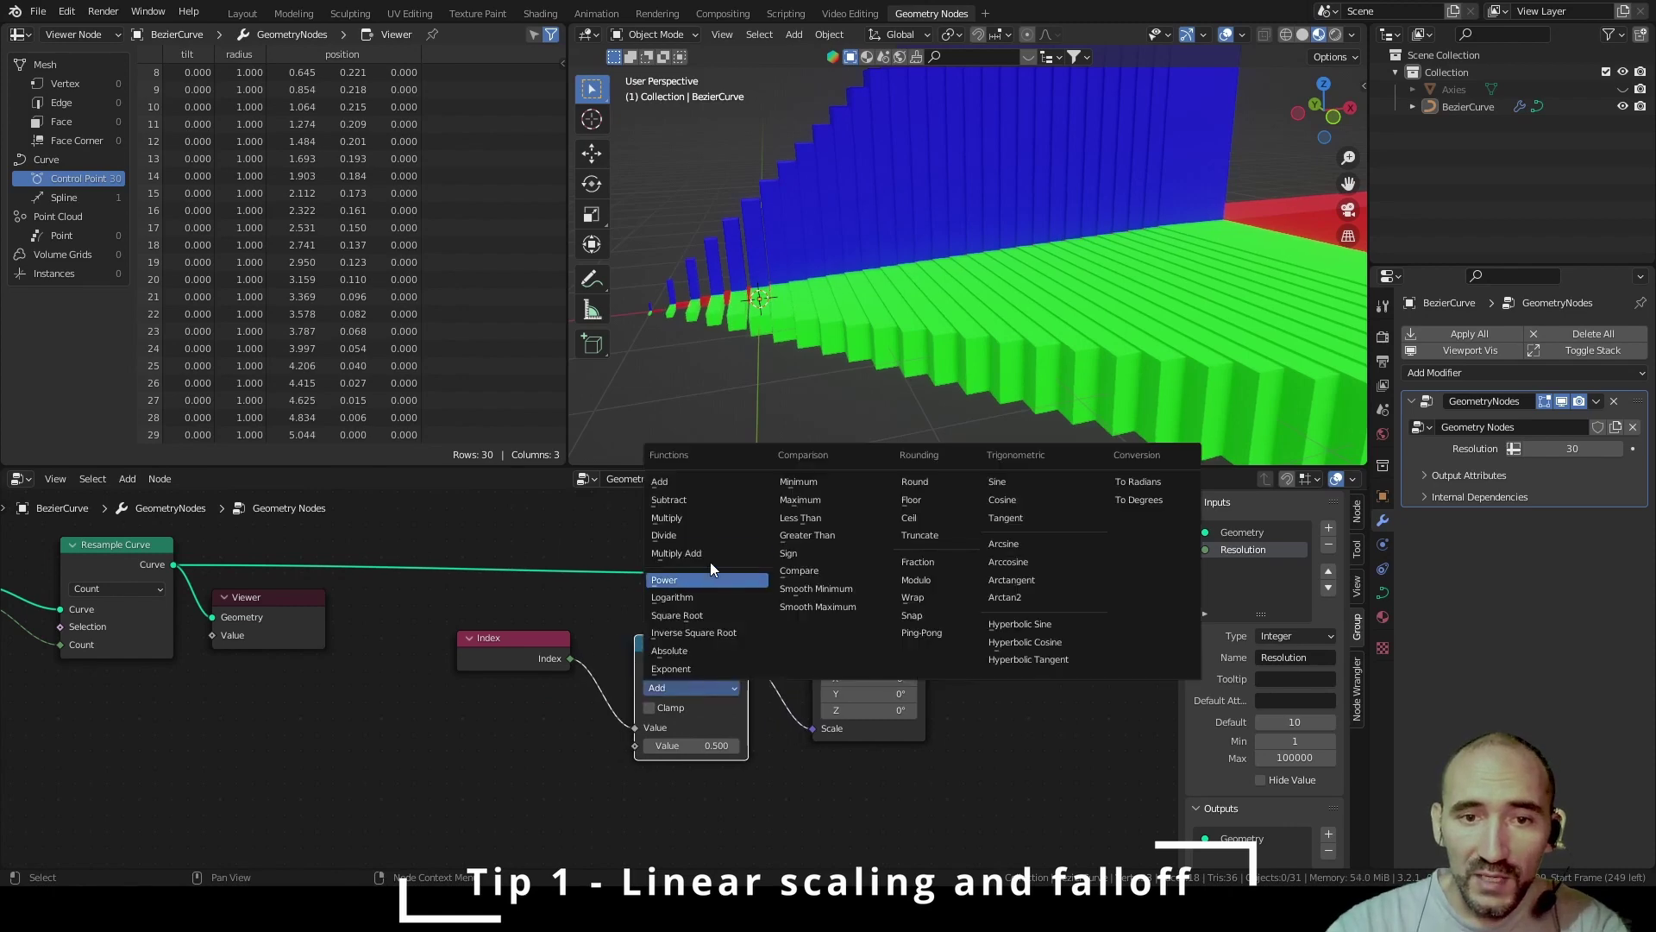
left_click(709, 521)
left_click_drag(692, 740, 619, 740)
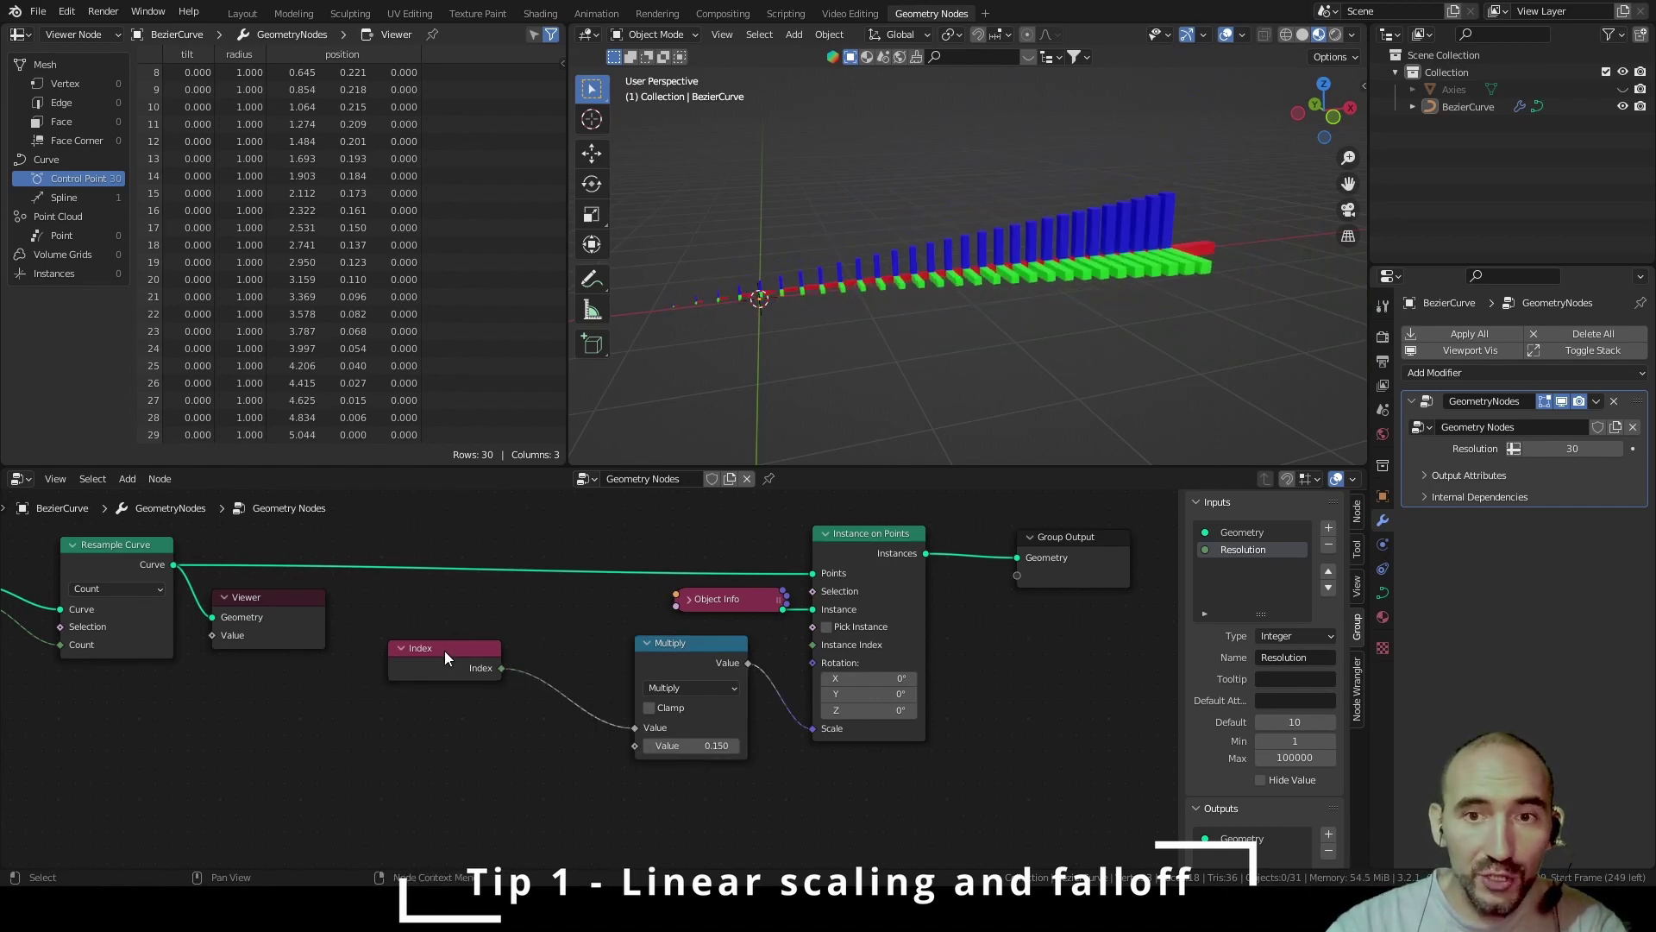
Insert a Math node set to Divide between the Index and Multiply nodes
left_click_drag(445, 657, 299, 698)
key("F3")
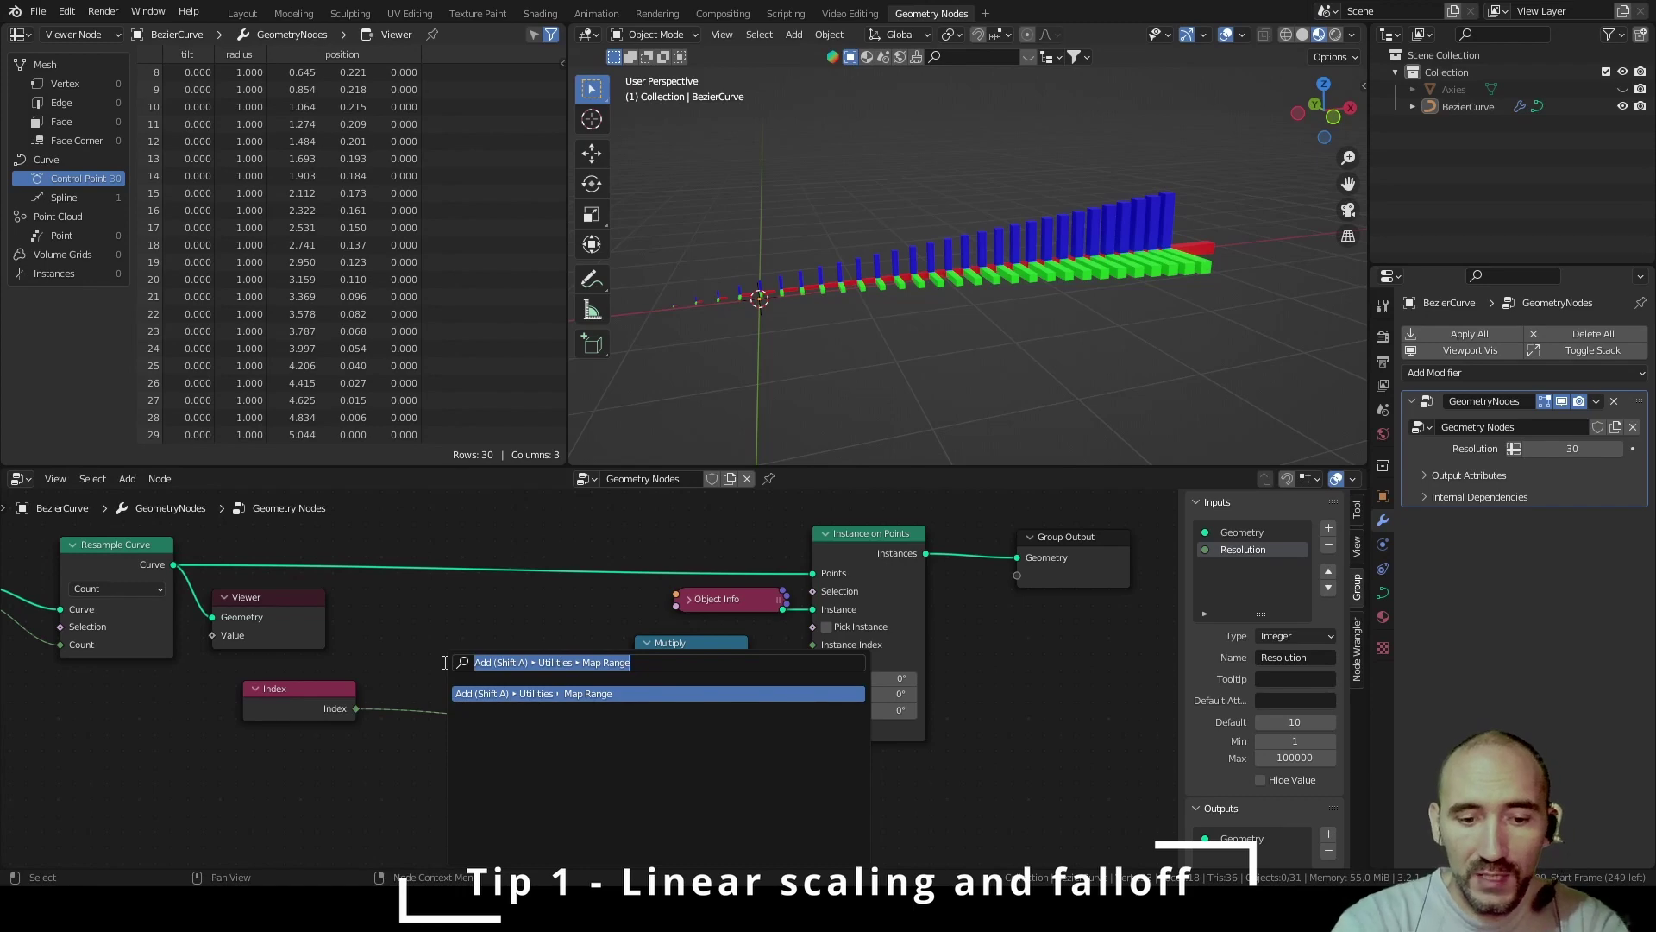
type("add")
key("Return")
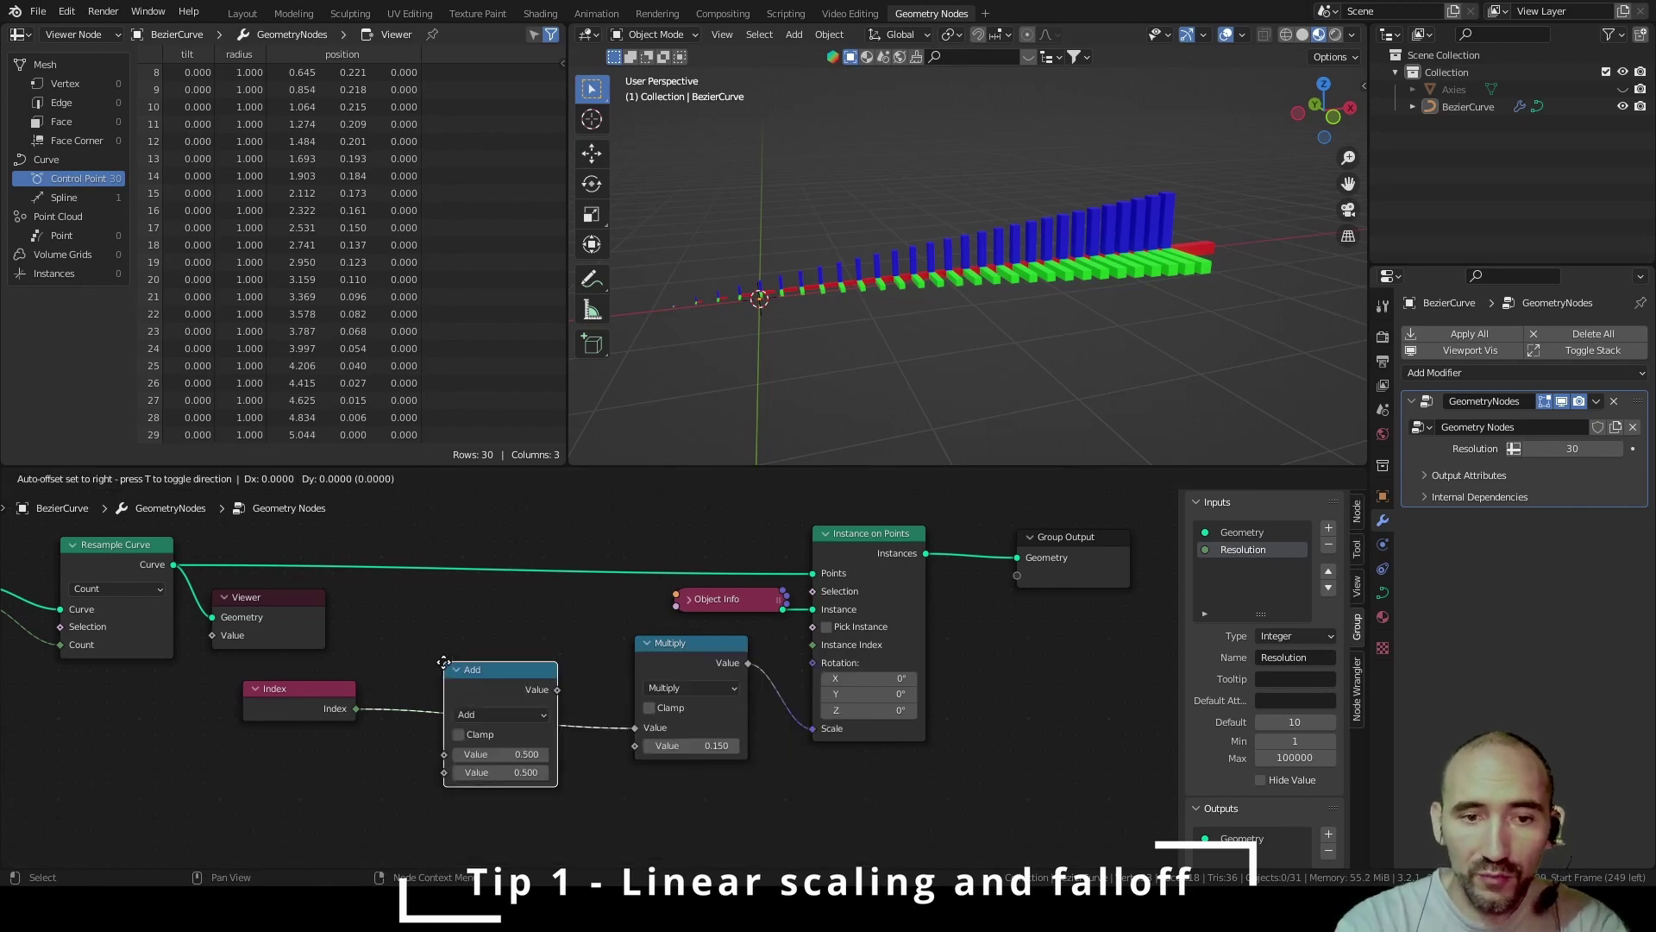
left_click(423, 666)
left_click(471, 711)
left_click(485, 555)
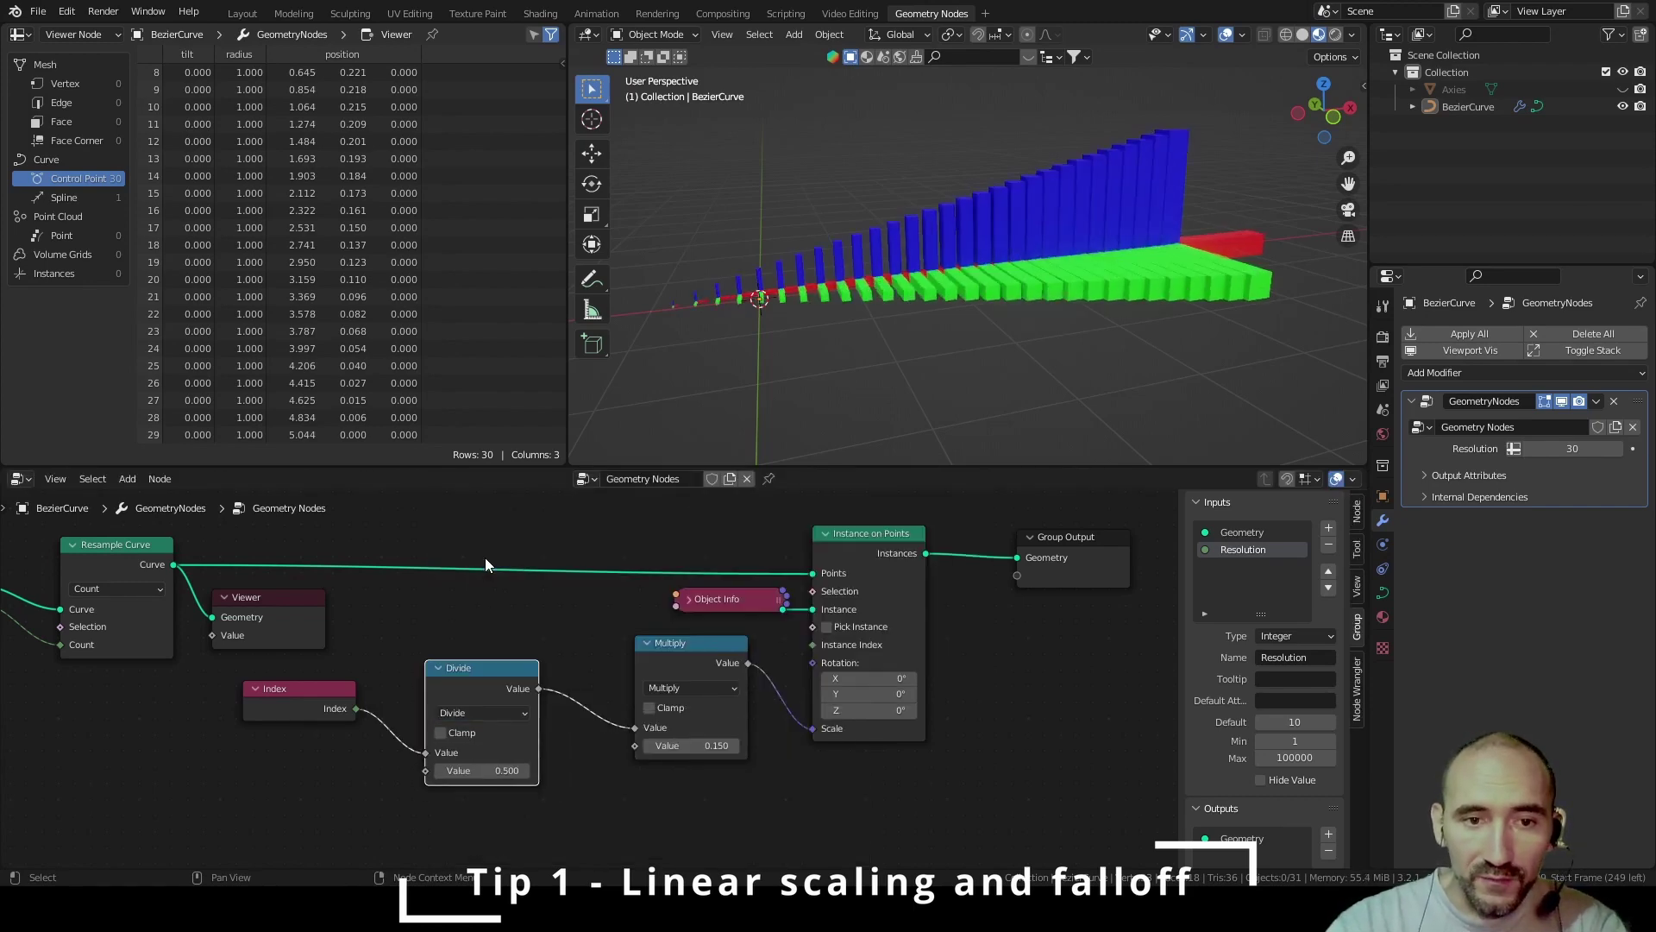
Create a Math Add node fed by the Group Input's Resolution and place it below the Index node
middle_click_drag(314, 716, 551, 705)
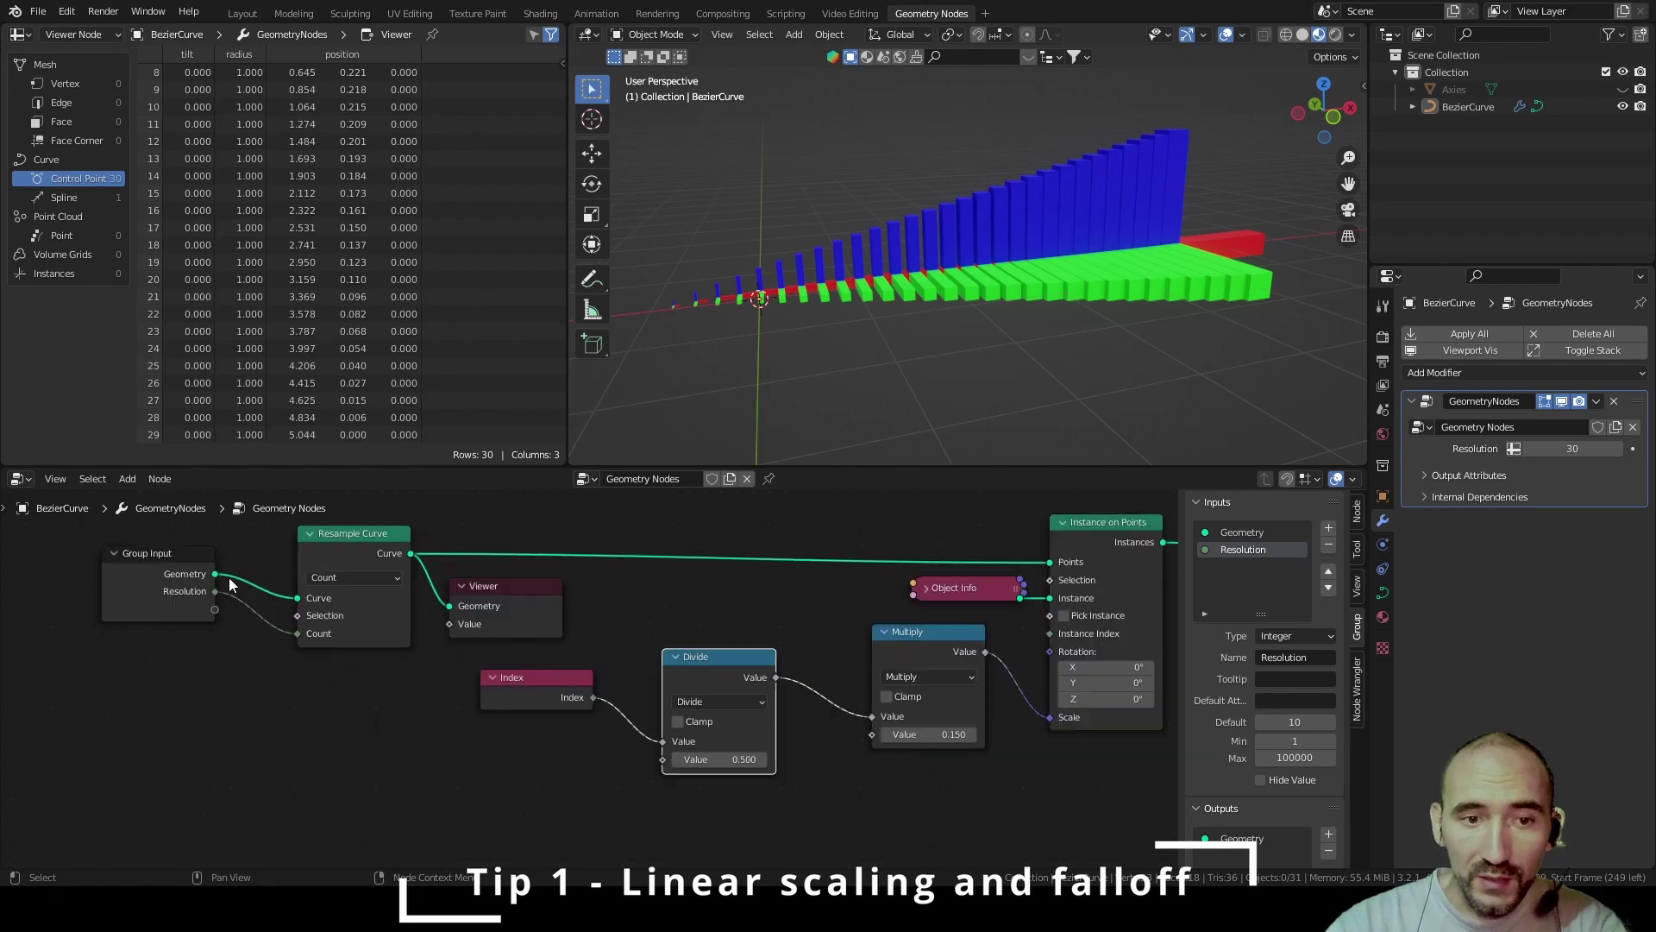
left_click_drag(215, 590, 424, 766)
type("add")
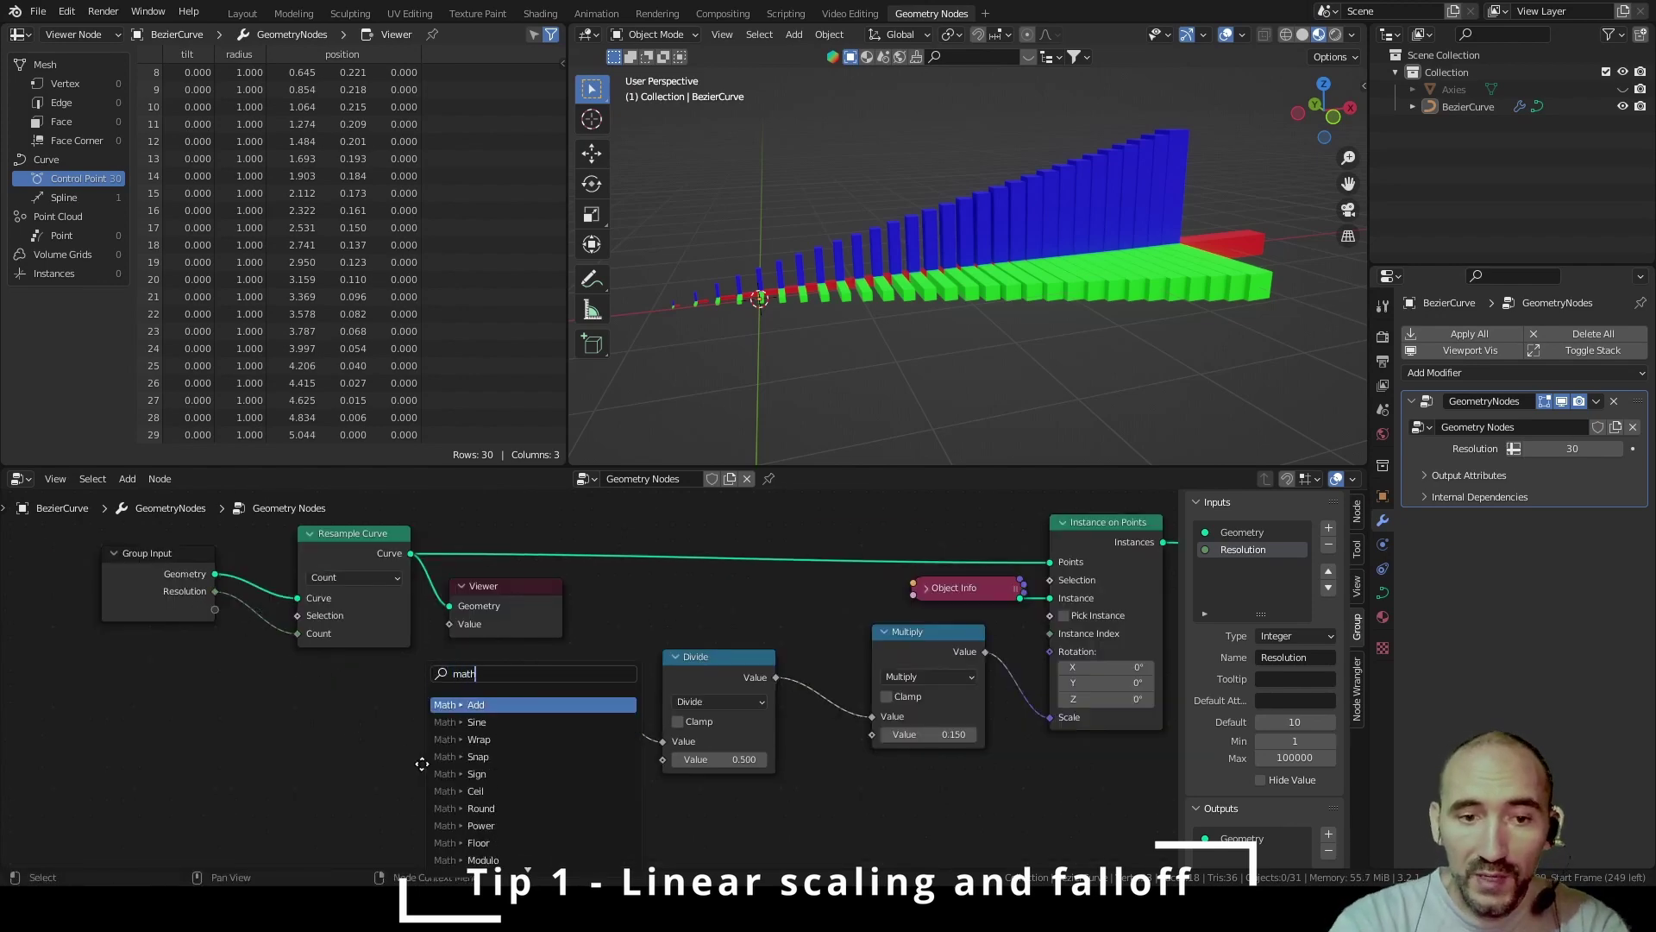
key("Return")
left_click(429, 736)
Change the Math node fed by Resolution to Subtract with a second value of 1
left_click(472, 776)
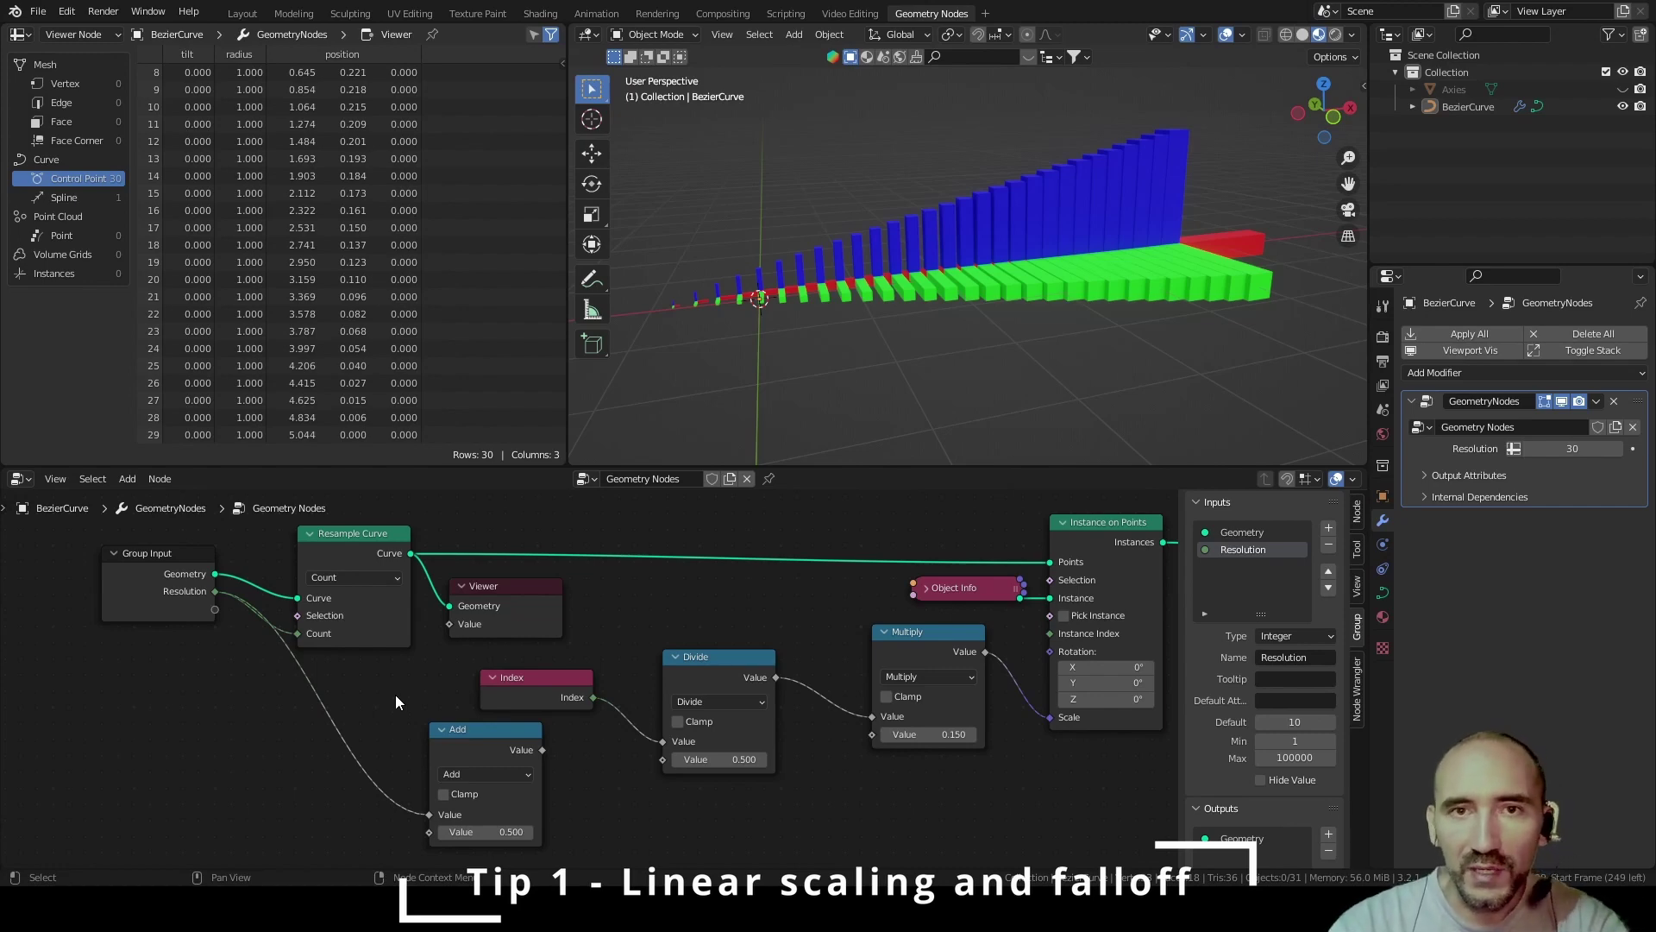
middle_click_drag(392, 699, 353, 660)
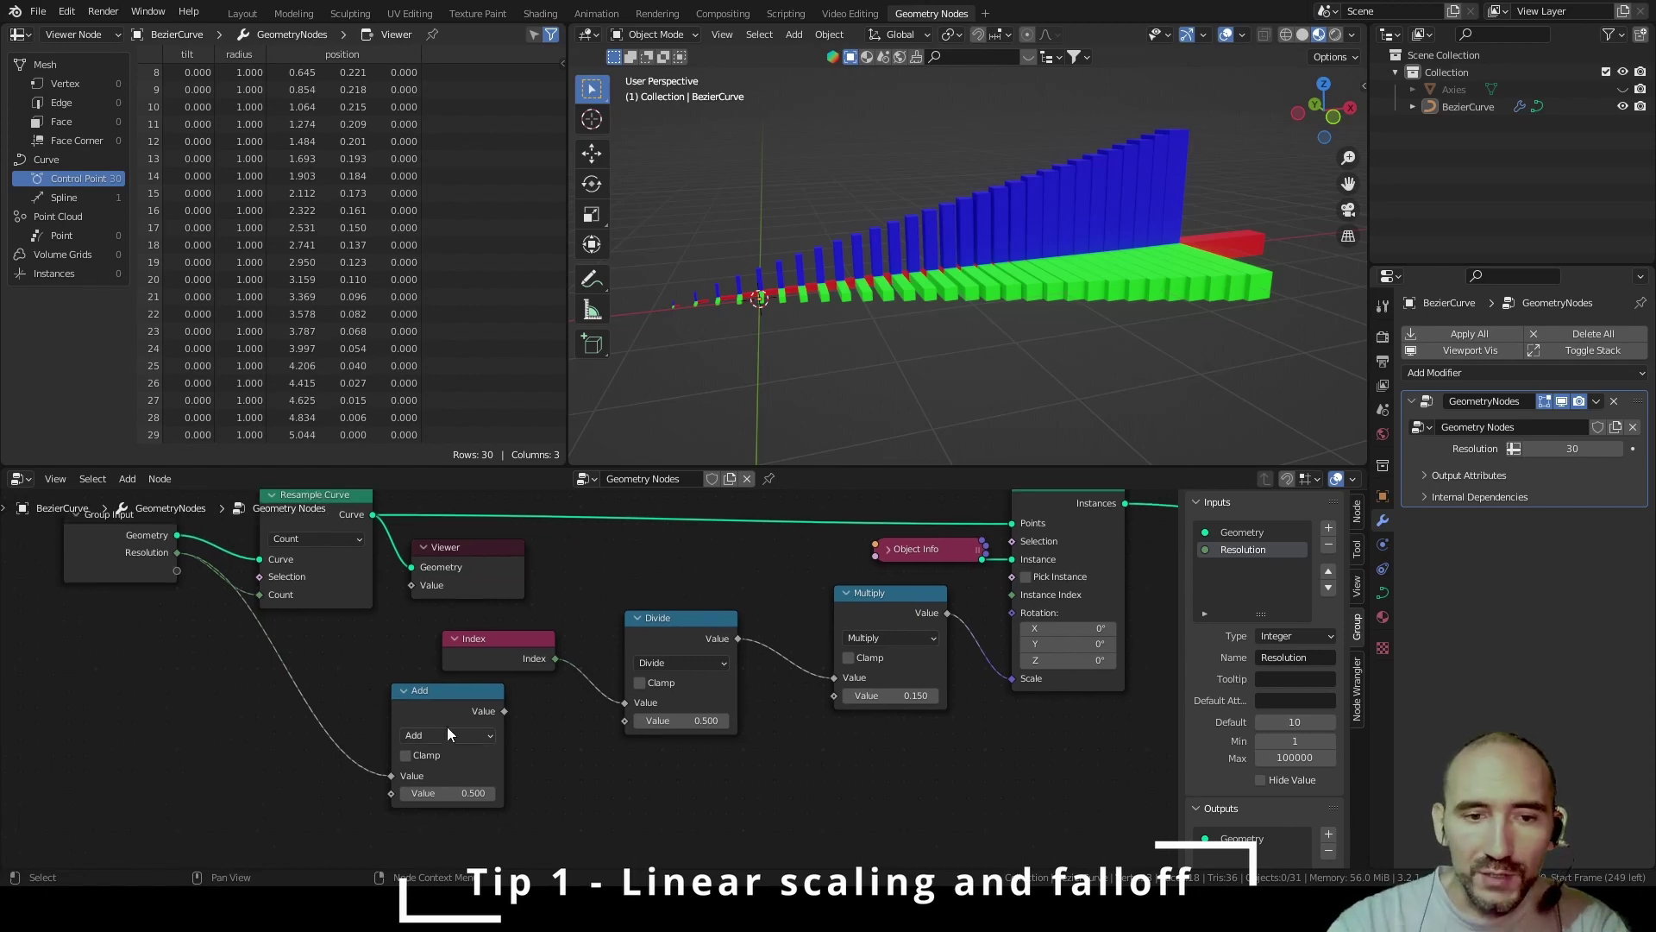
left_click(447, 734)
left_click(459, 546)
left_click(443, 790)
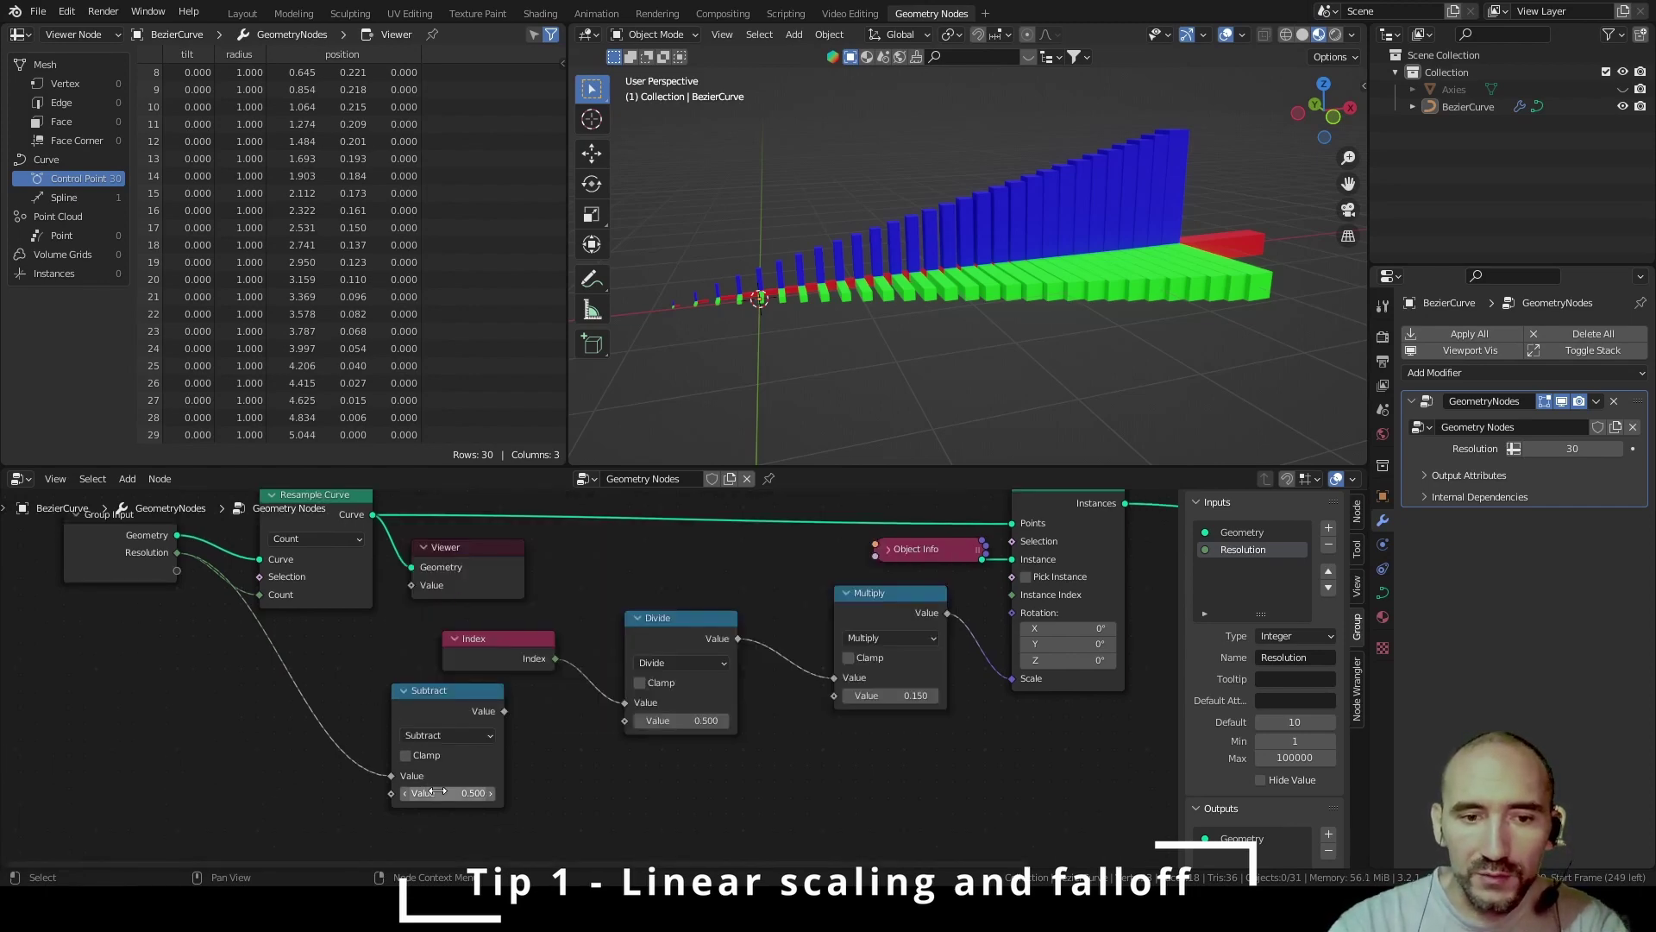
type("1")
key("Return")
Link the Subtract result to Divide's second value and arrange Index, Subtract and Divide close together
left_click_drag(449, 705, 614, 719)
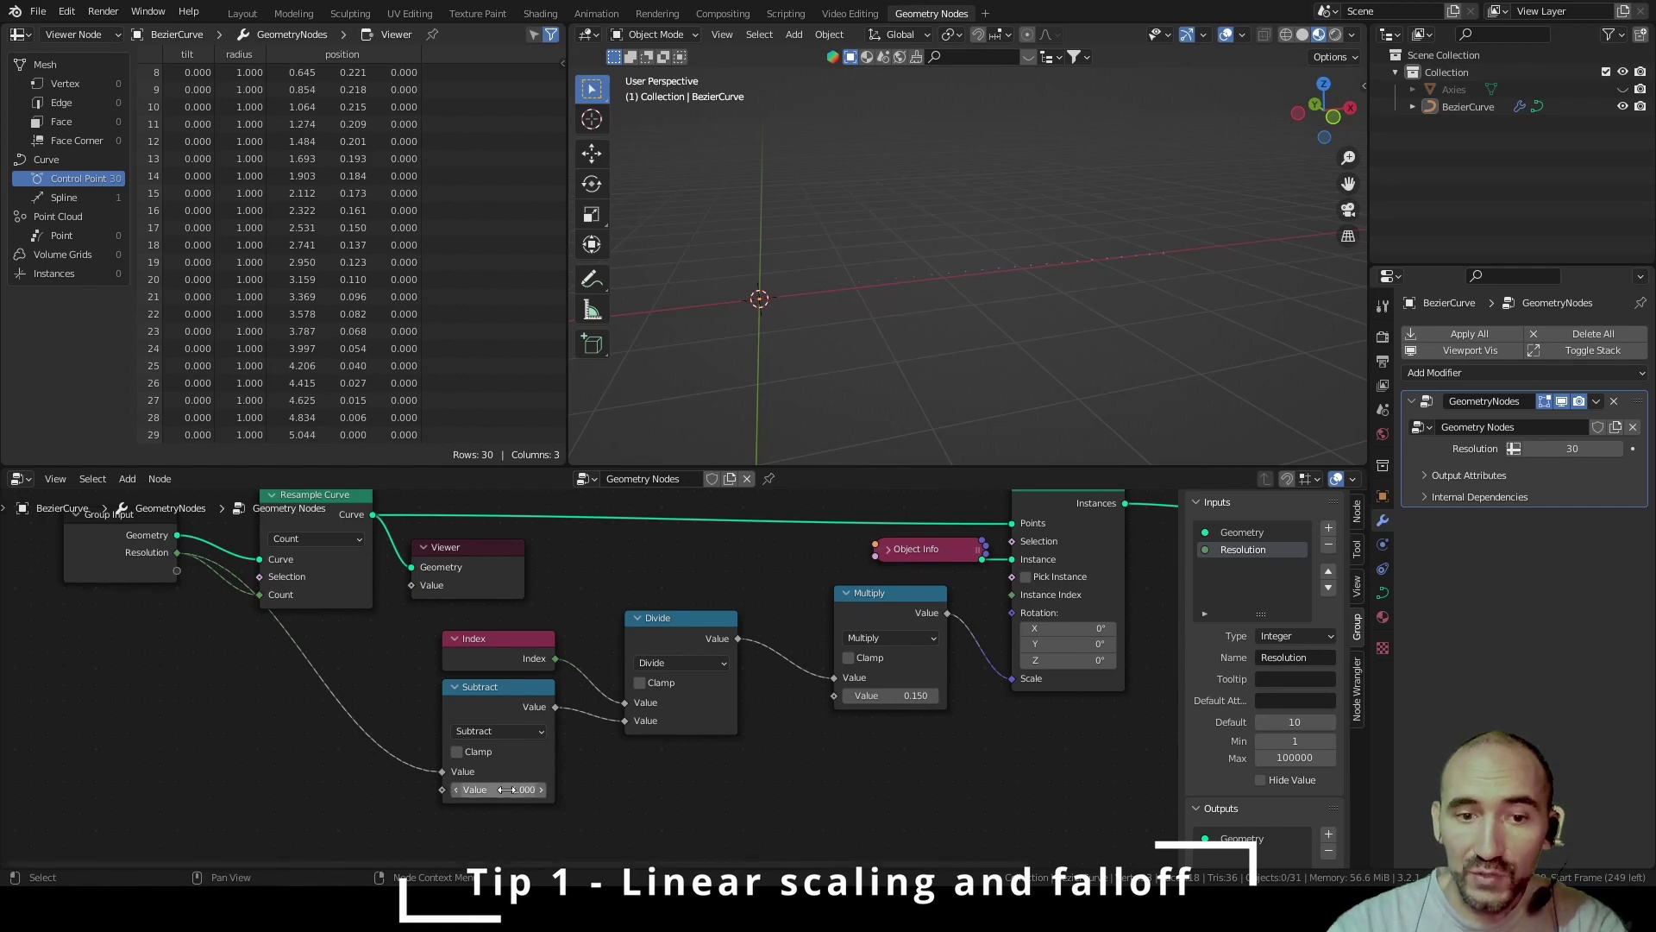
middle_click_drag(713, 746, 536, 764)
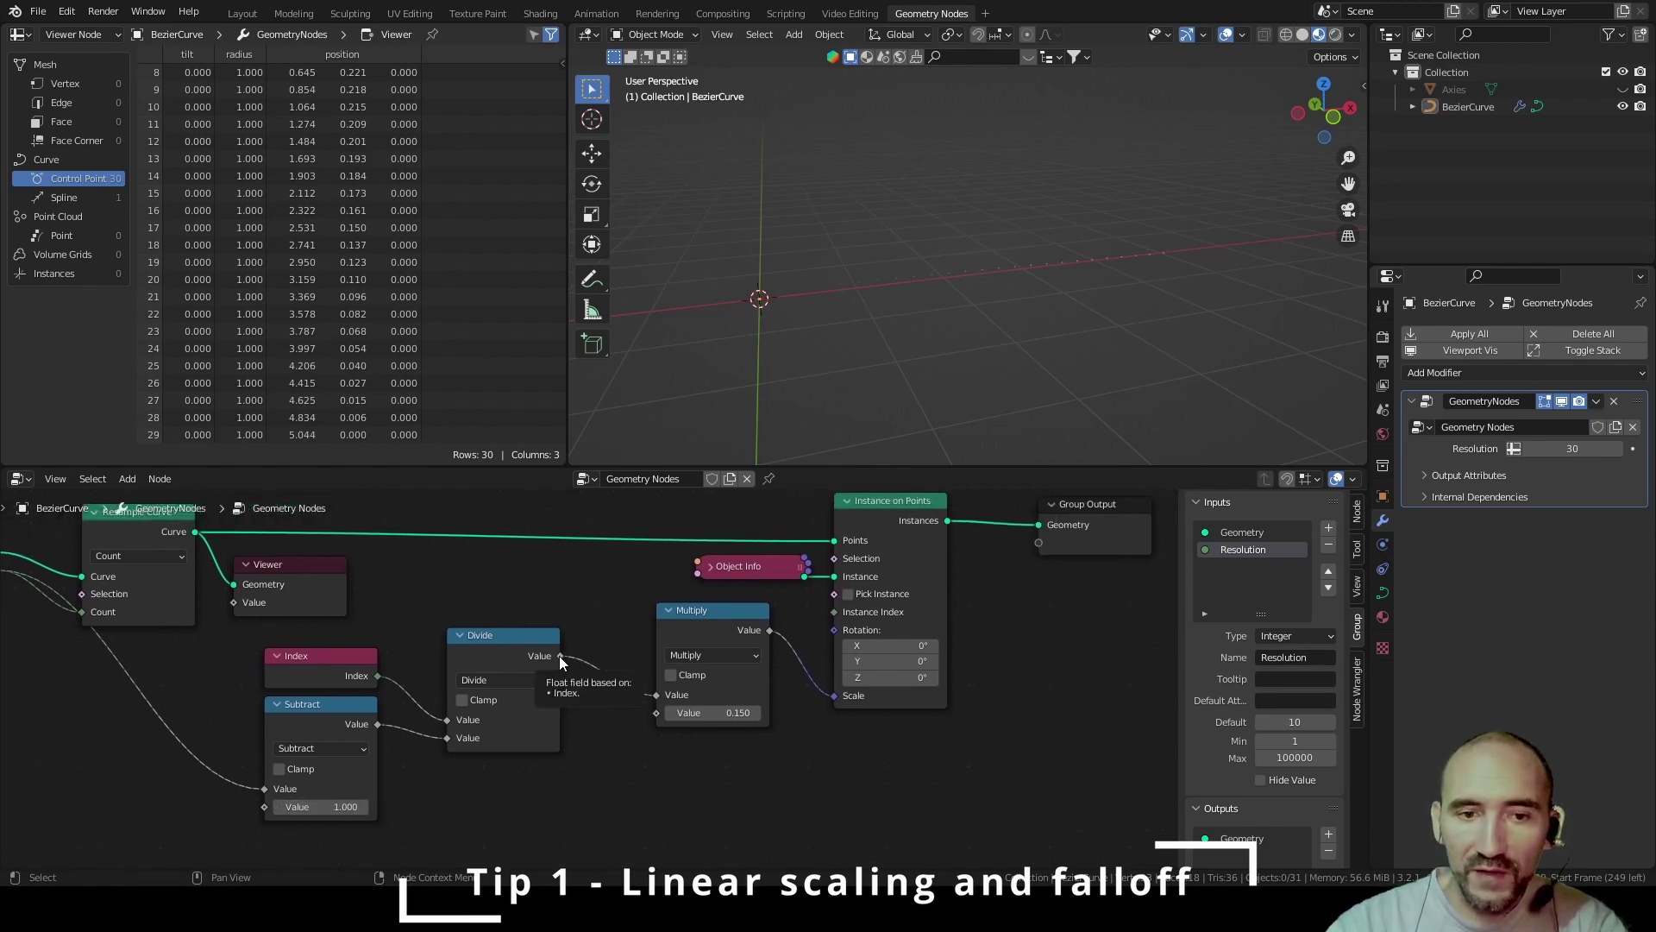
left_click(507, 642)
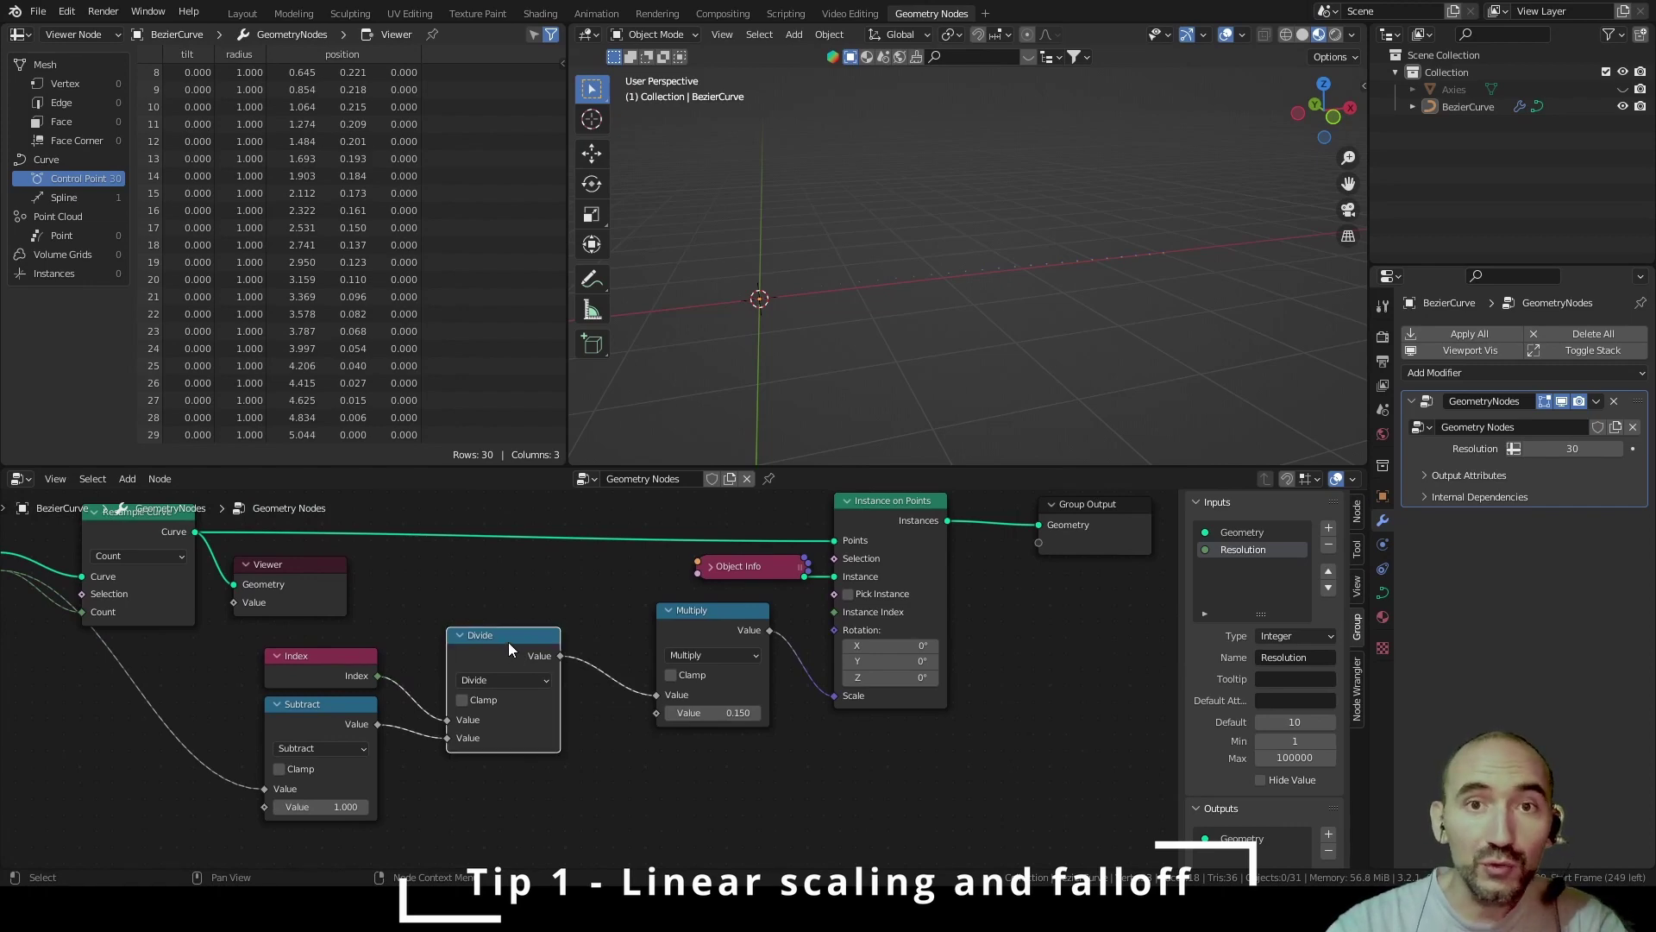
left_click_drag(509, 642, 459, 665)
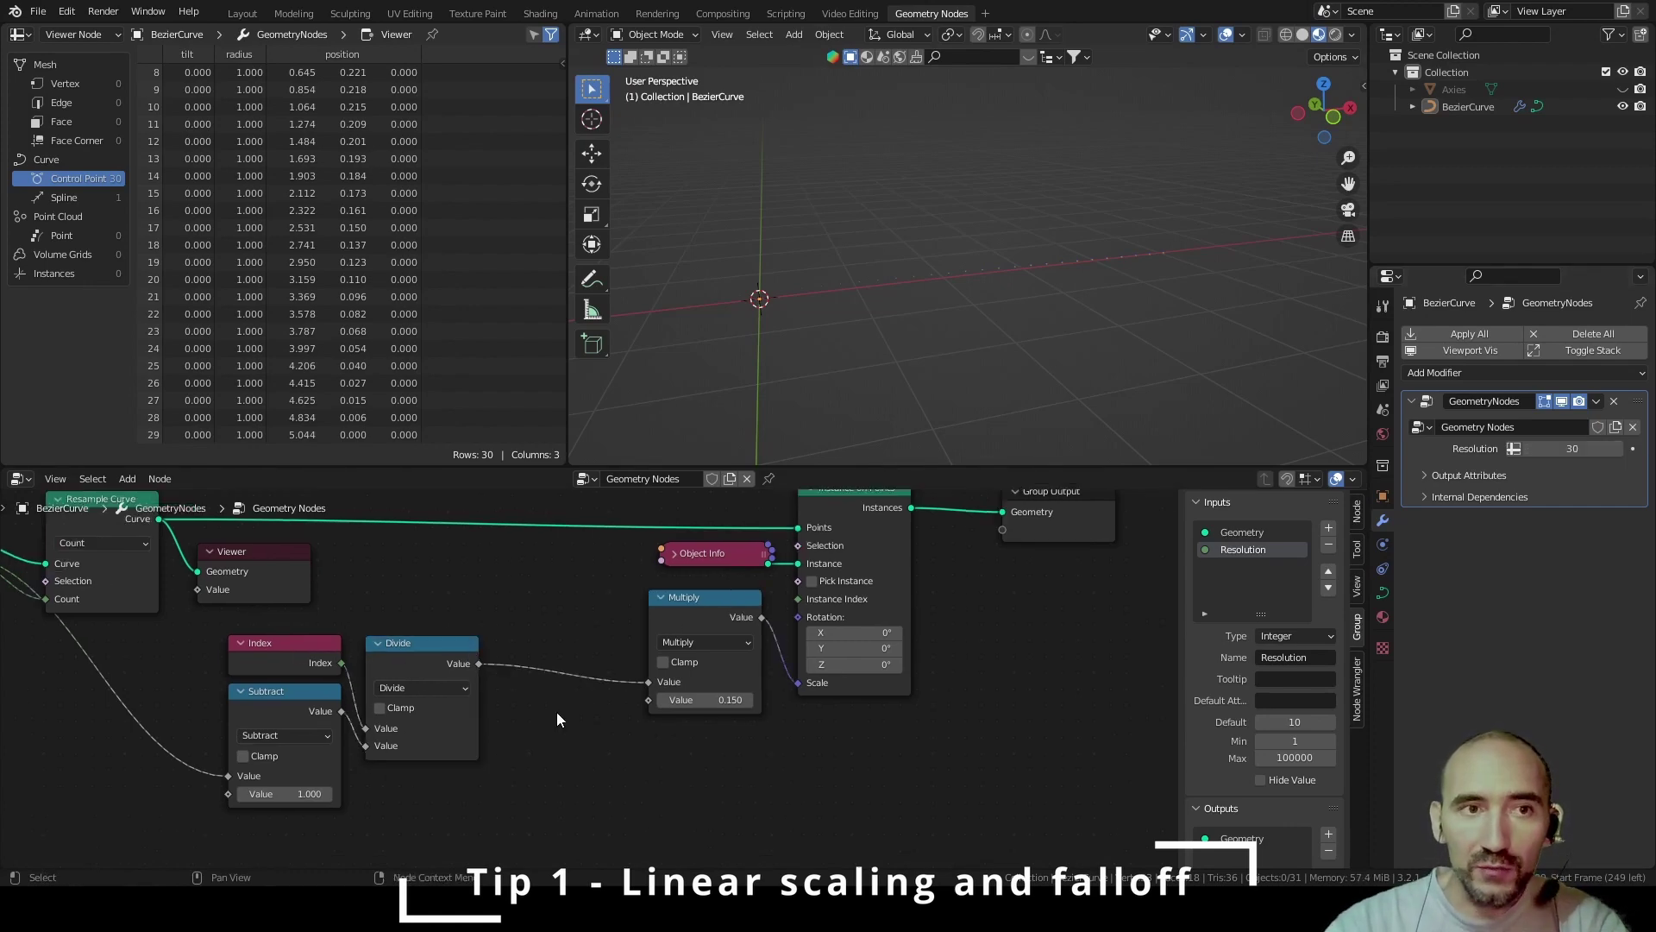
Insert a Float Curve node between the Divide and Multiply nodes, feeding its Value input
key("F3")
type("float cu")
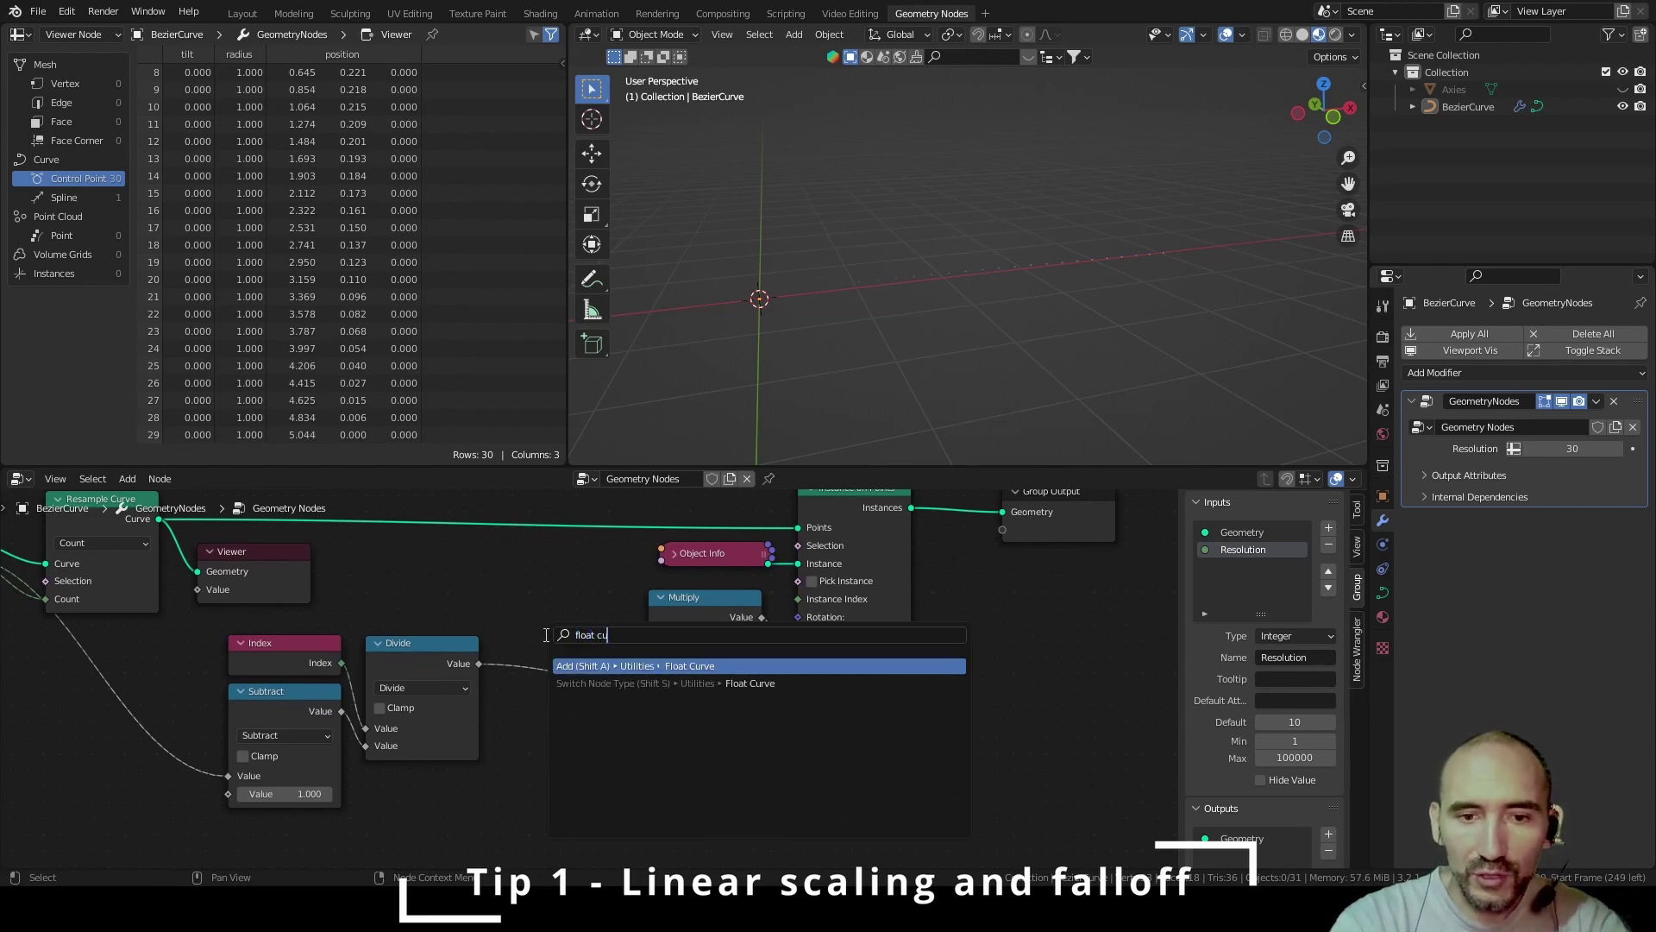
key("Return")
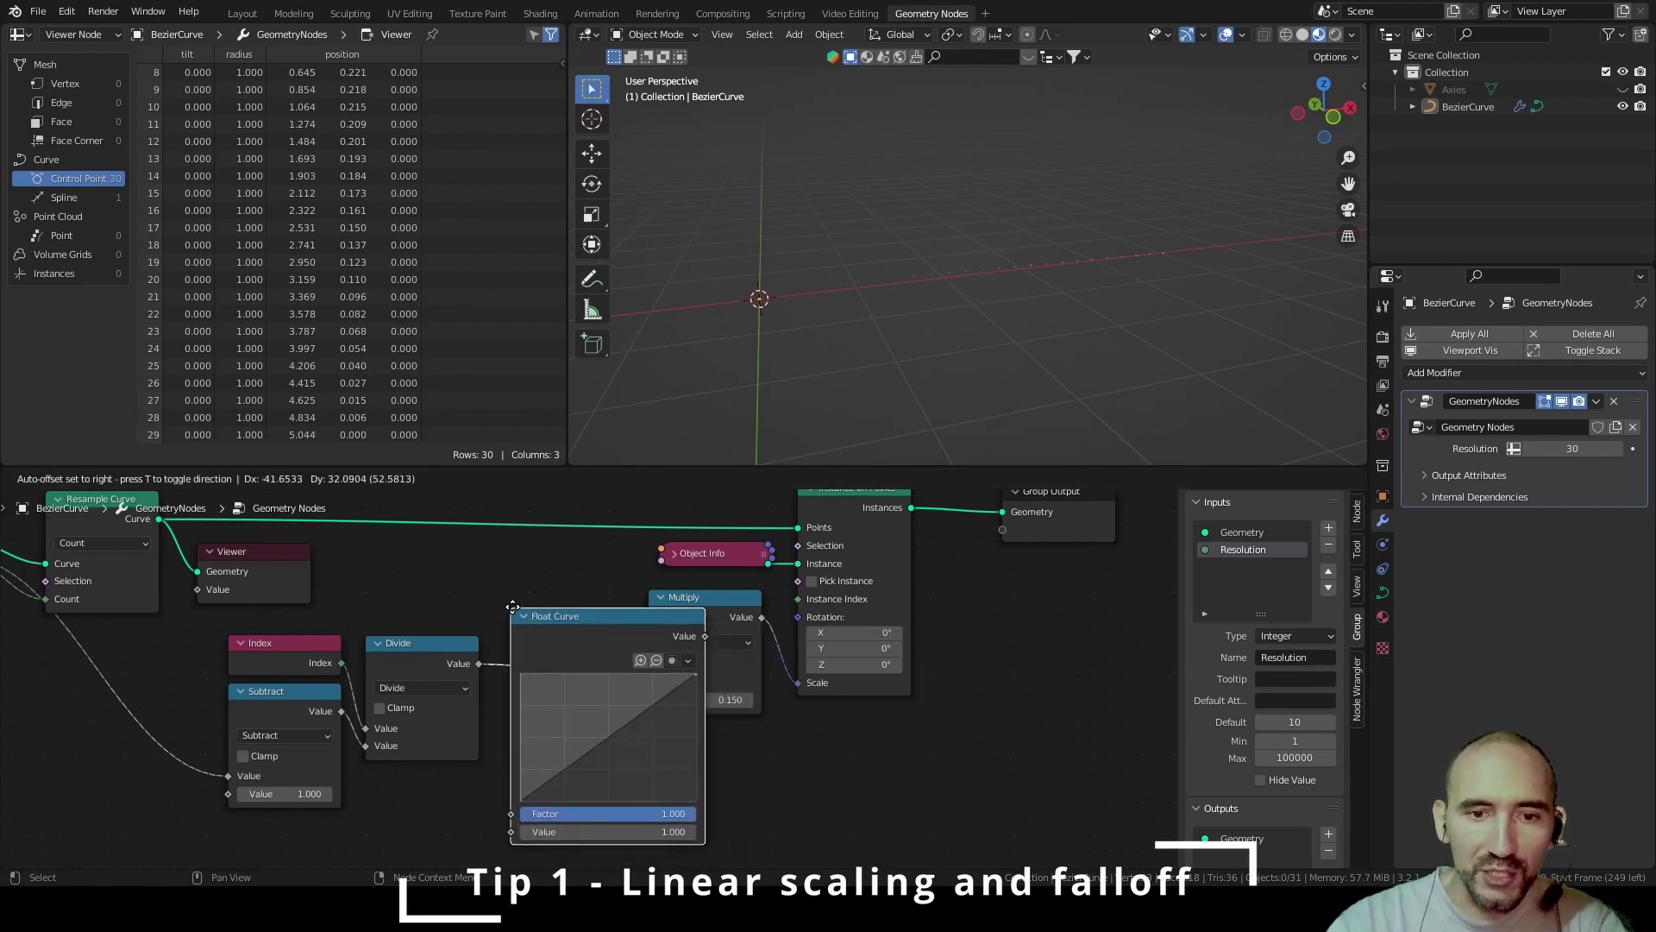
left_click(542, 602)
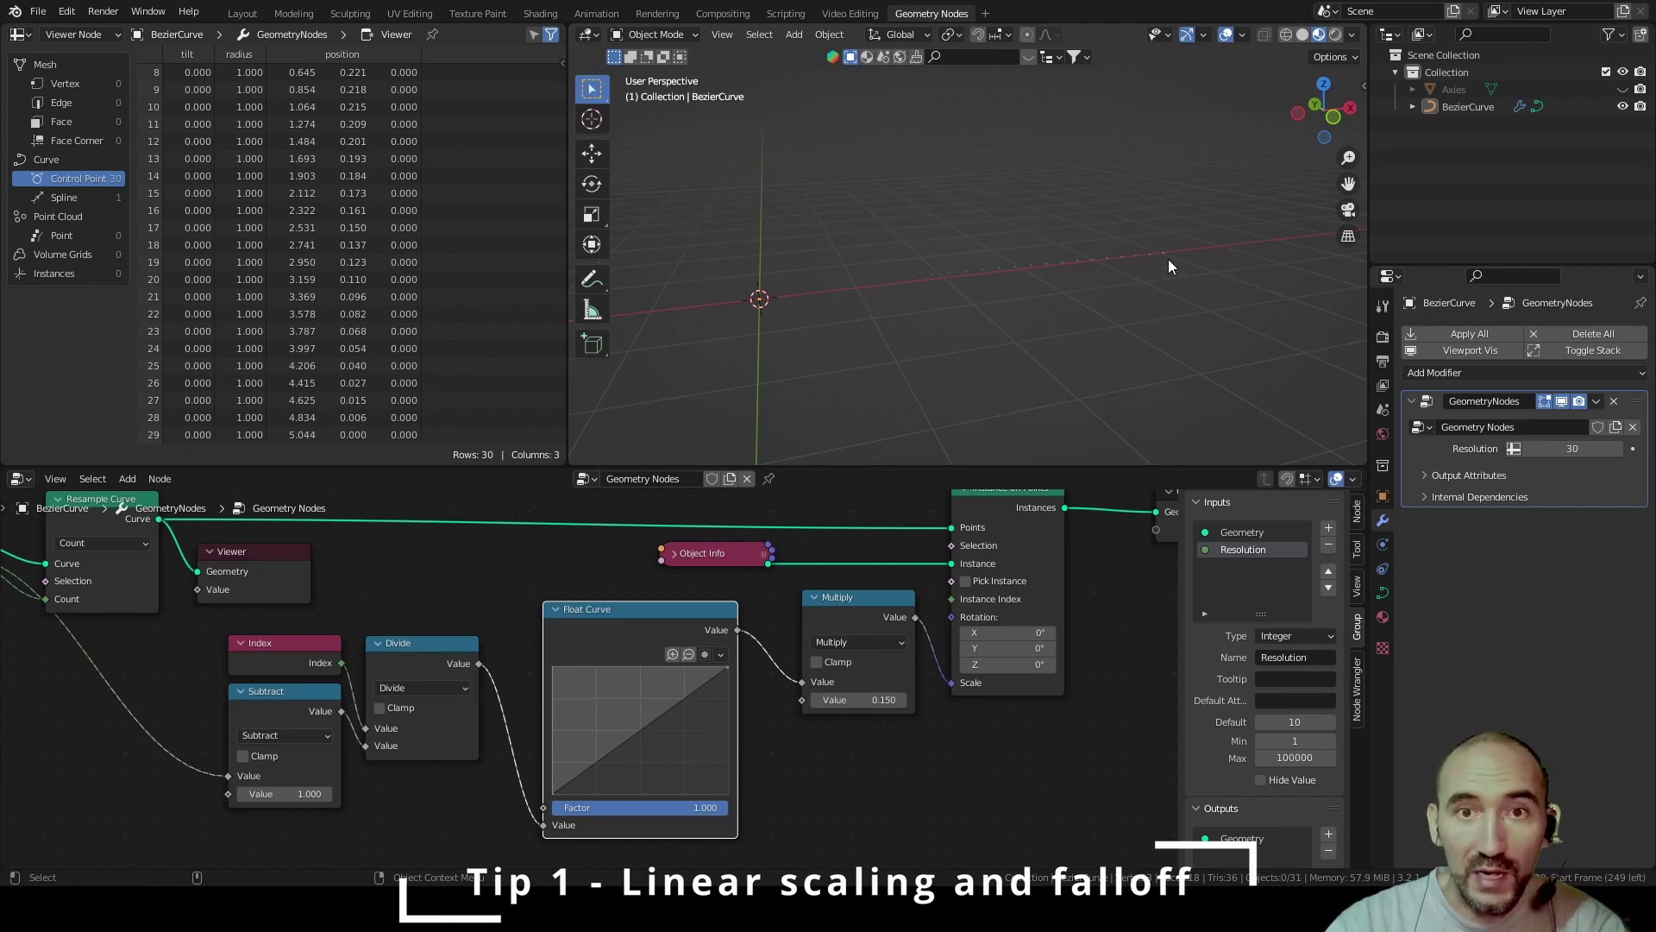
Set the Multiply node's value to 4.750 to enlarge the instances along the curve
middle_click_drag(1167, 259, 1085, 286)
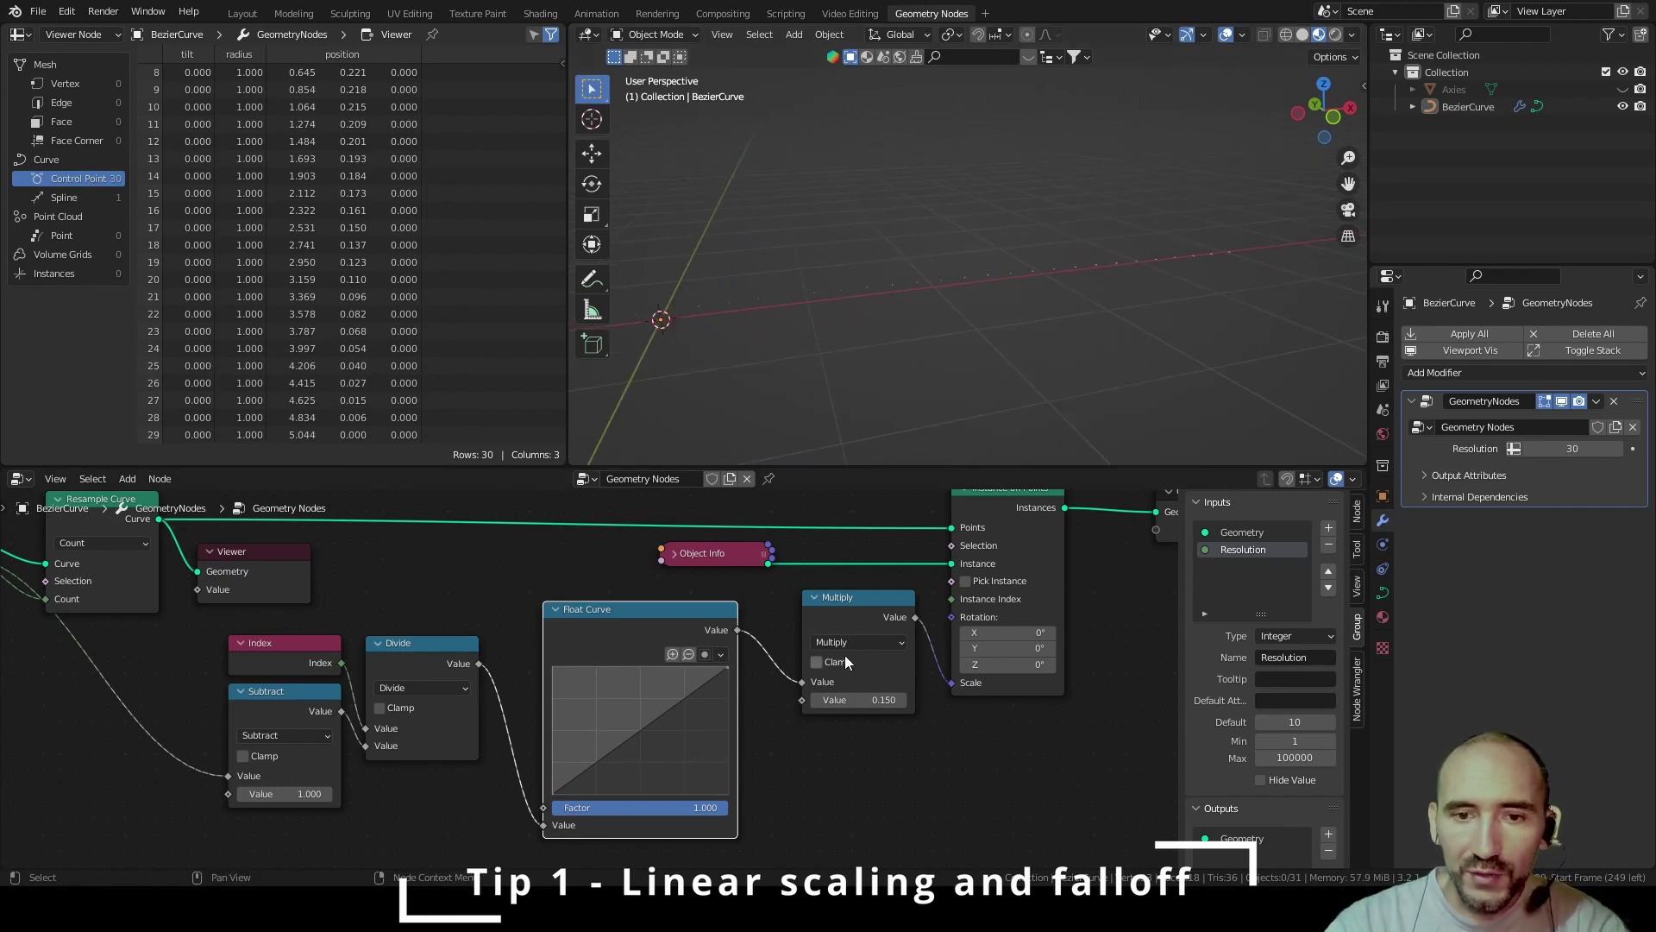
left_click_drag(858, 700, 1203, 699)
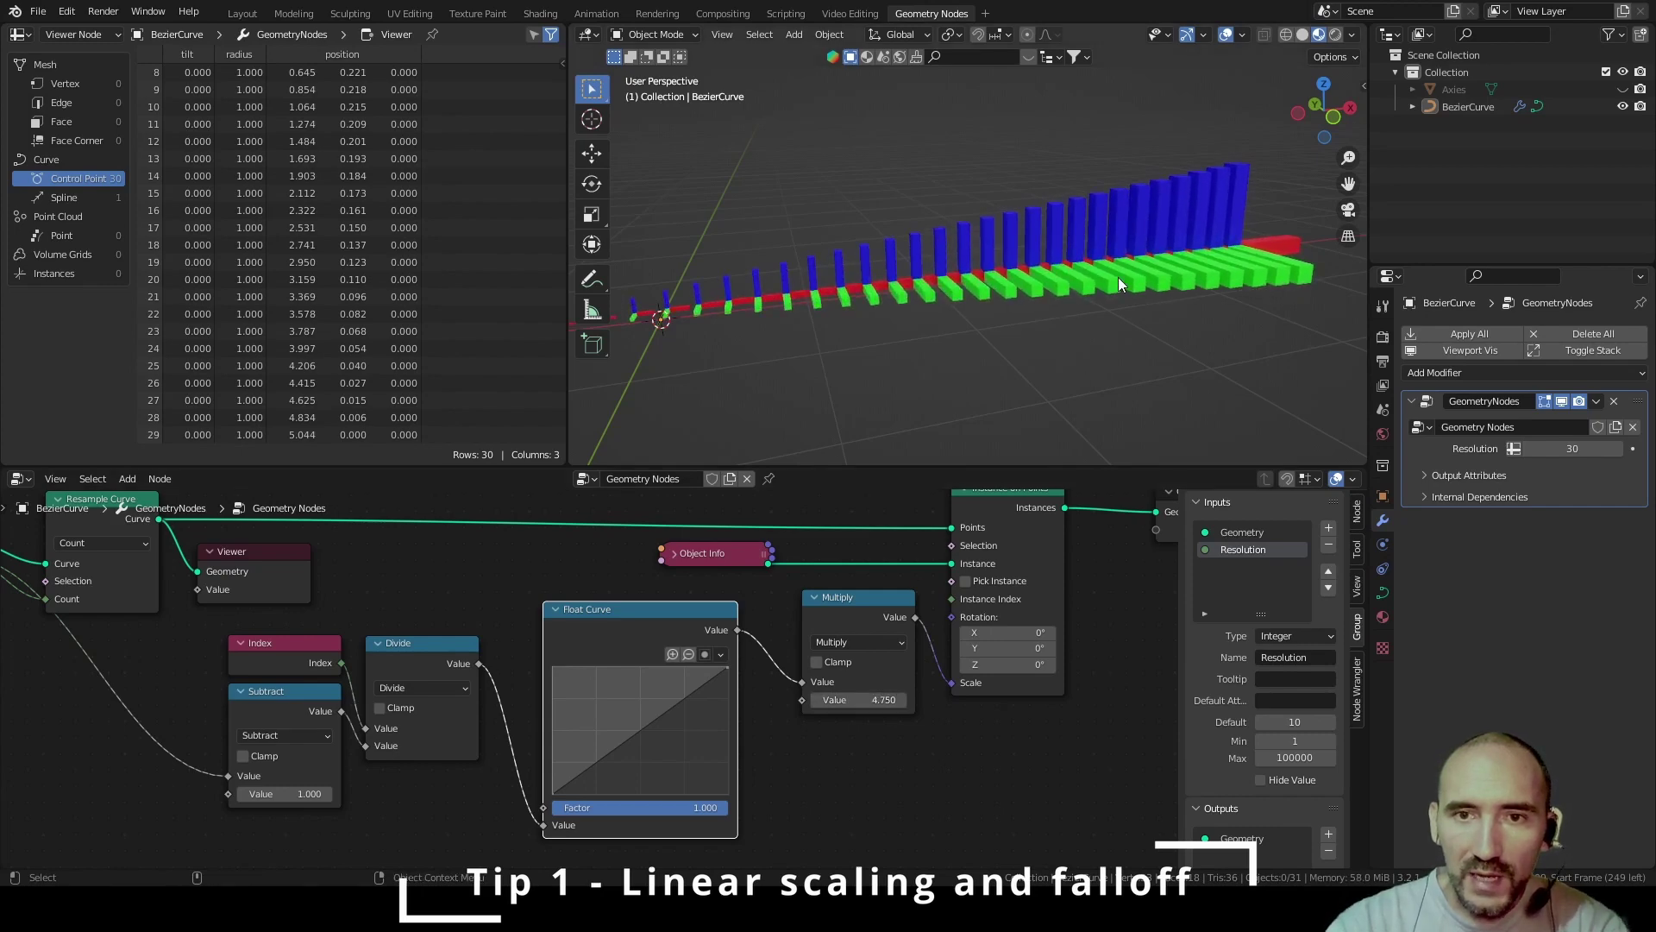
Reshape the Float Curve into a wave with a raised point in its first half and a dip at about 0.79, 0.24
middle_click_drag(1118, 277, 965, 281)
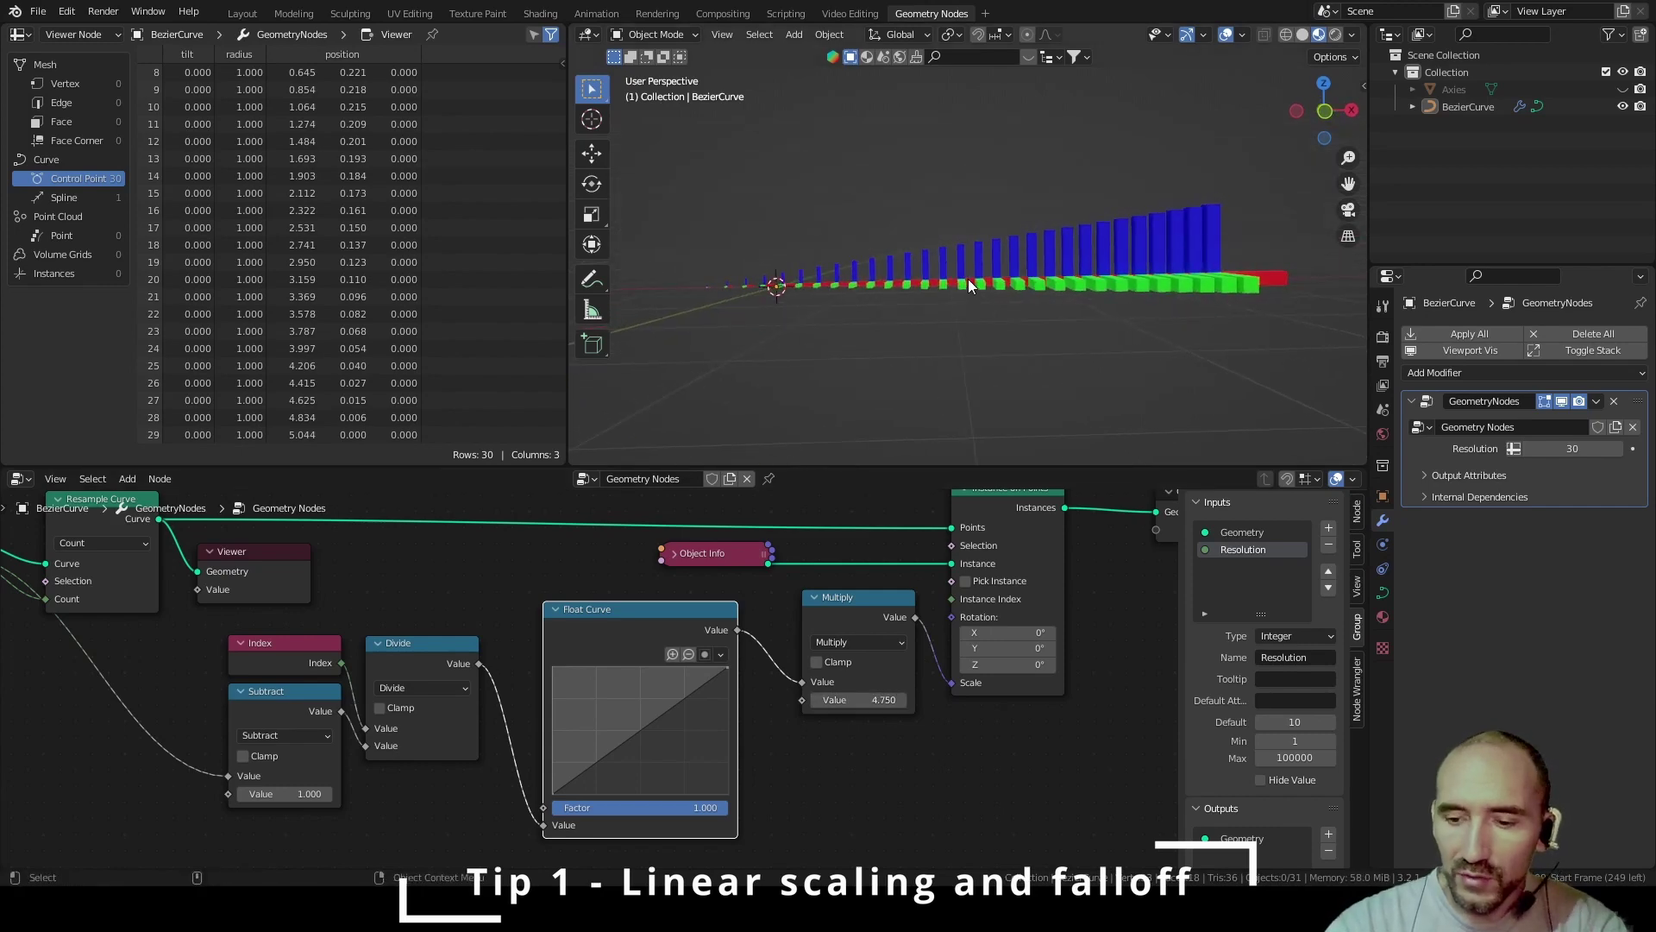
key("KP_1")
scroll(968, 278, "up", 1)
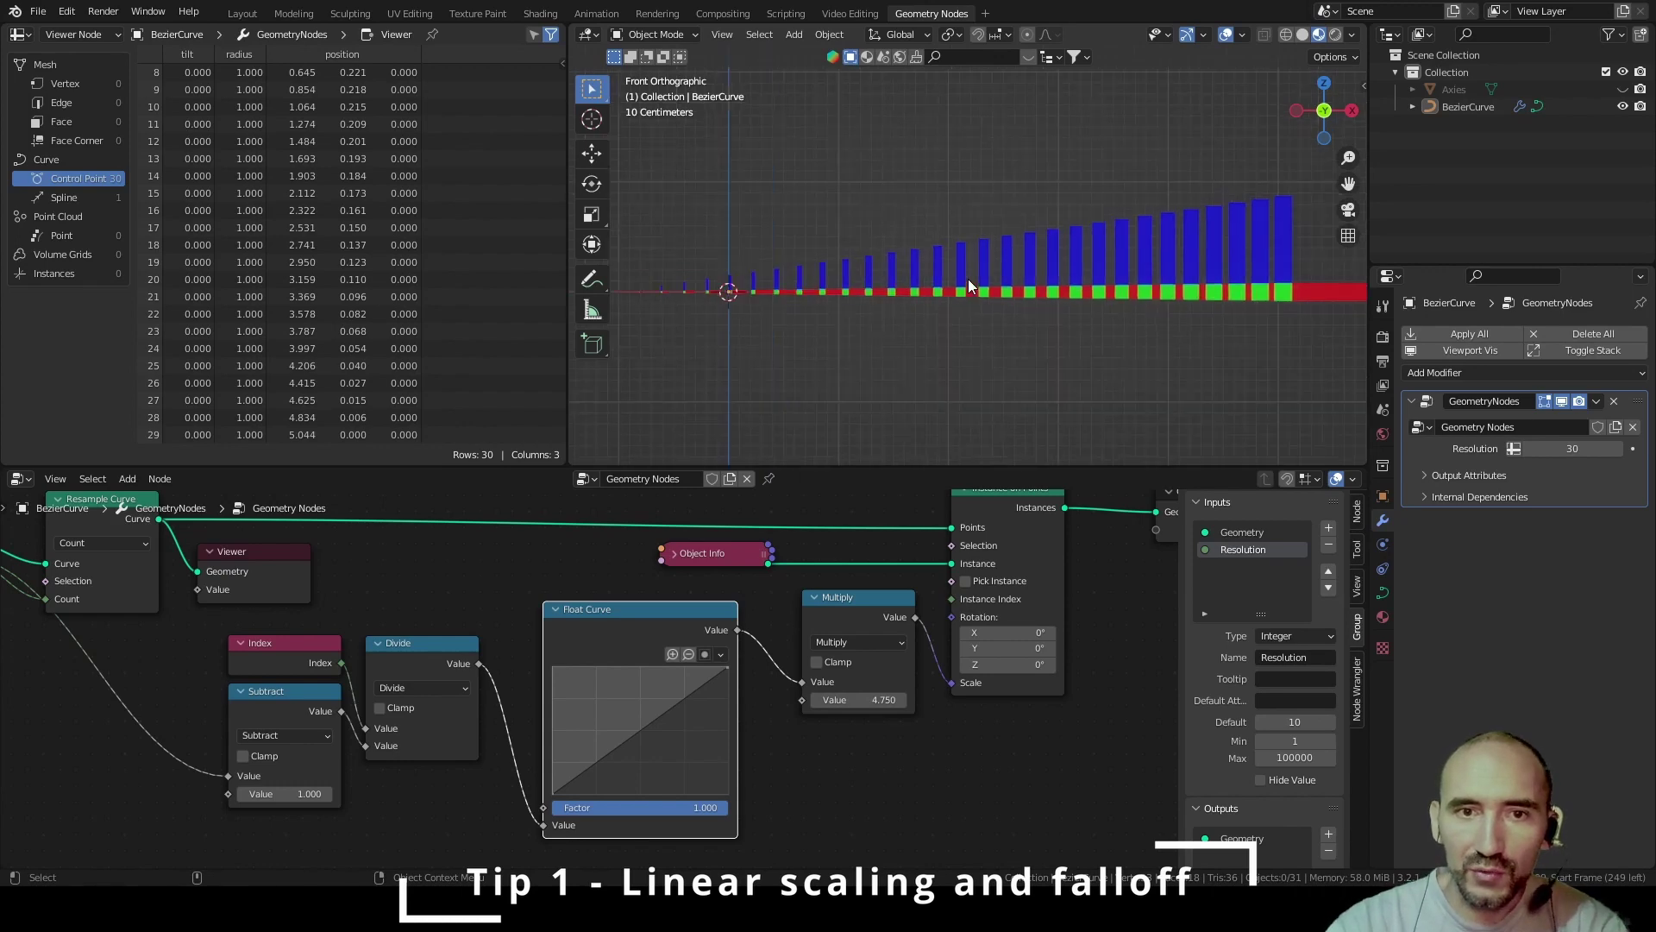
middle_click_drag(959, 277, 943, 271, "shift")
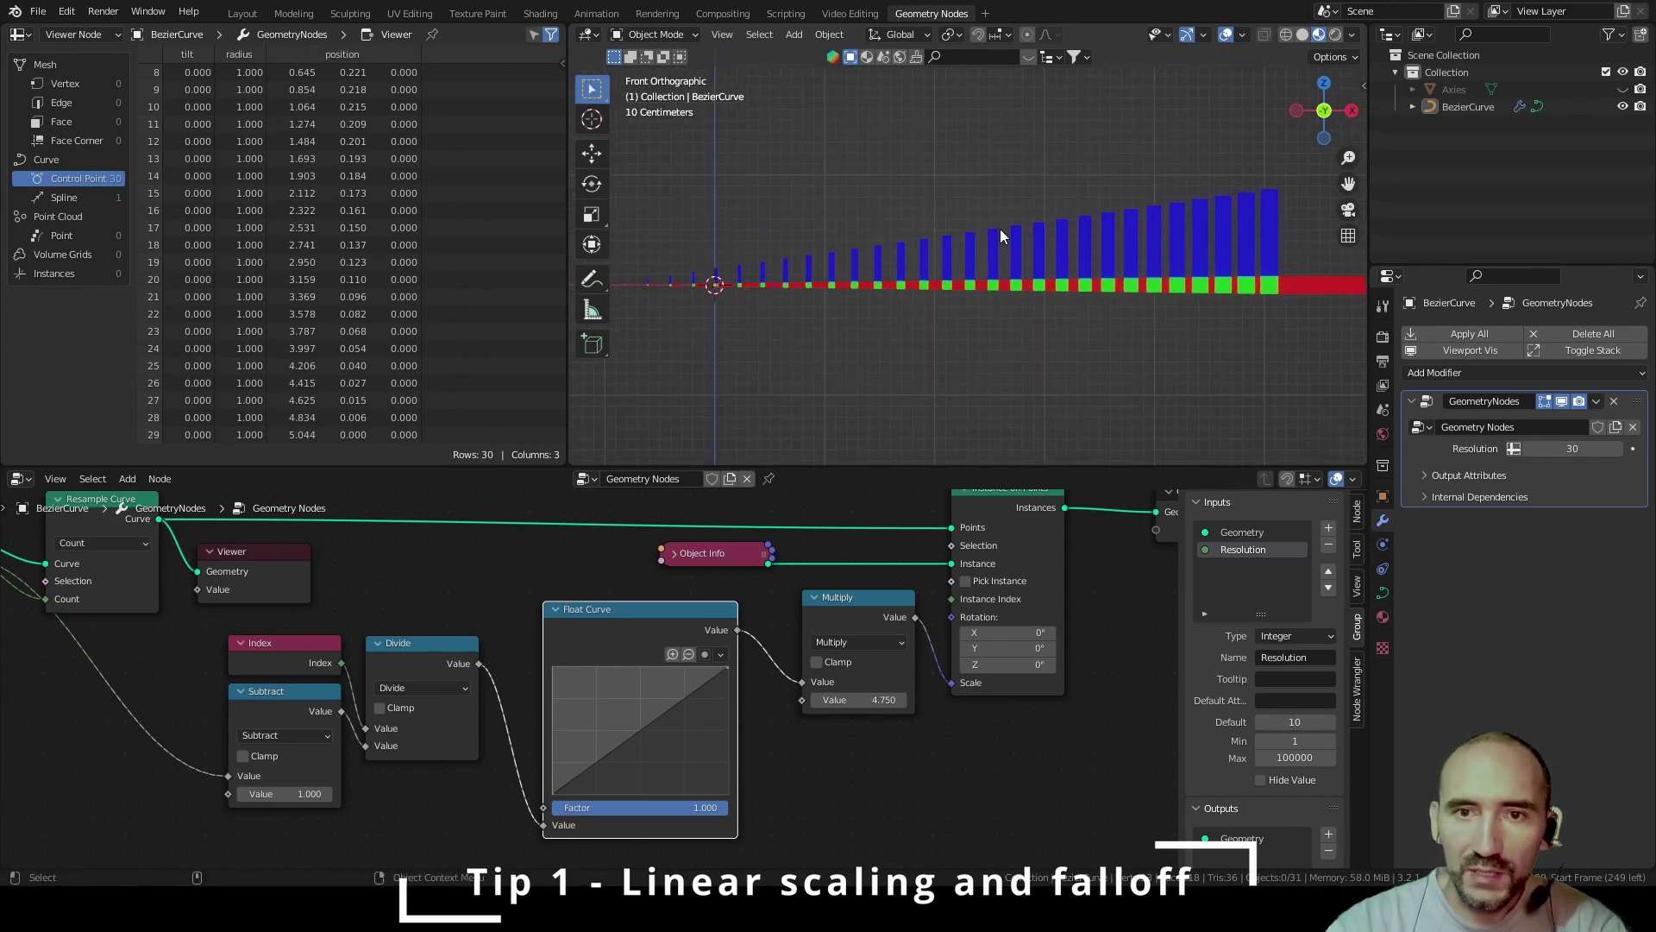
left_click_drag(629, 737, 690, 763)
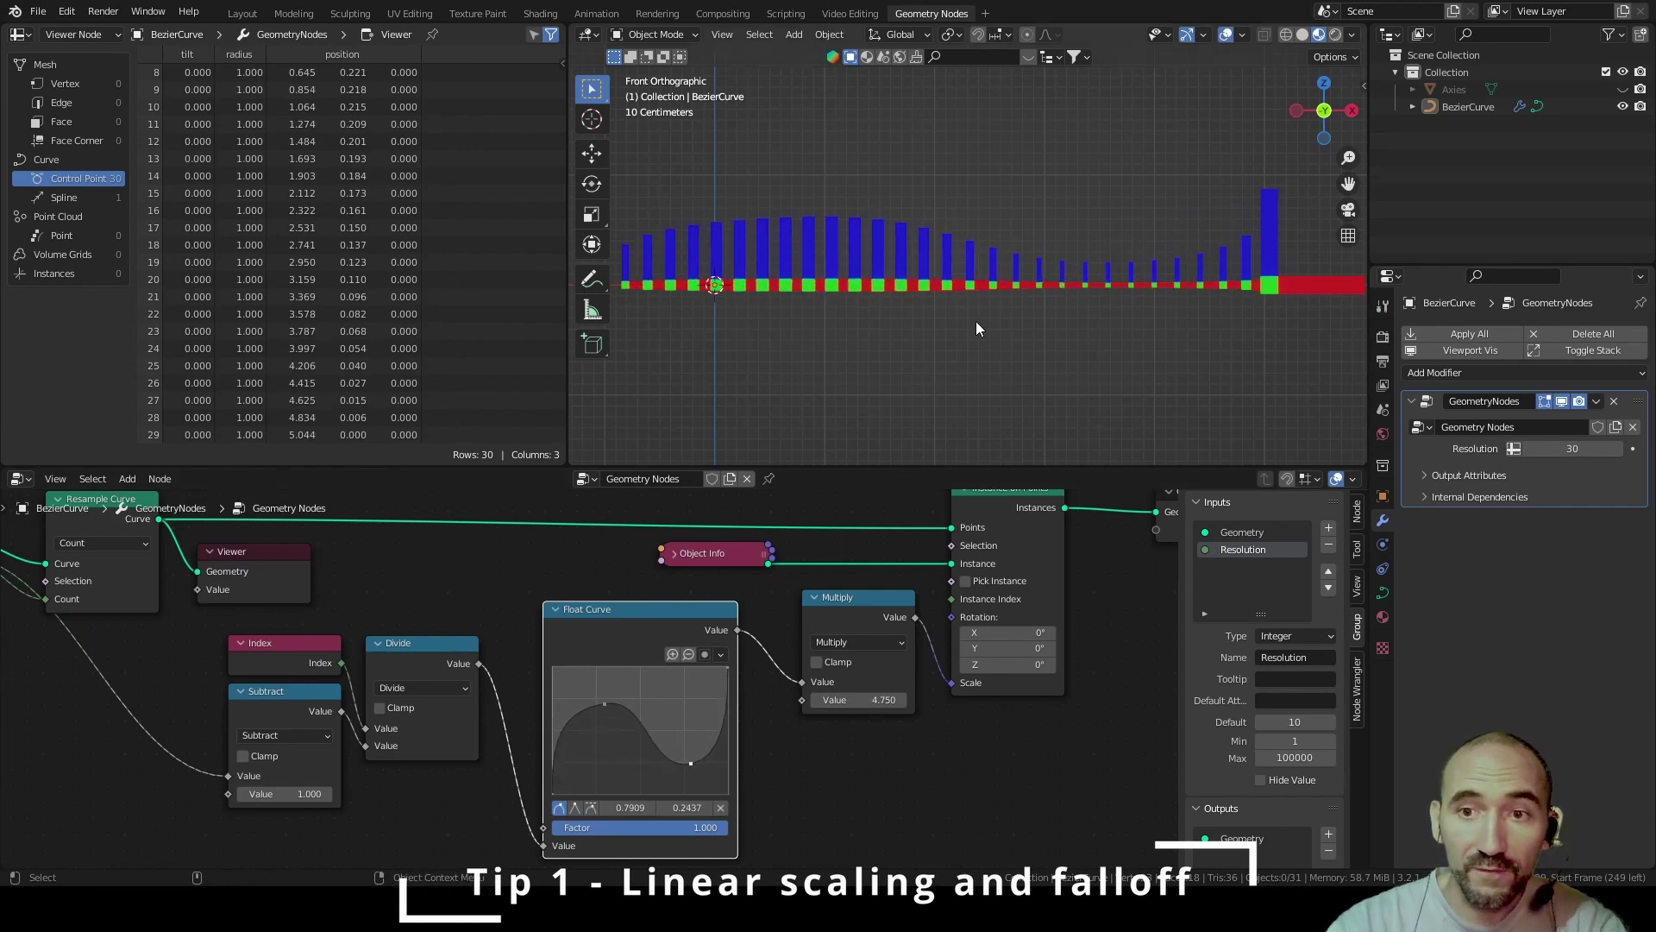
middle_click_drag(949, 335, 872, 363)
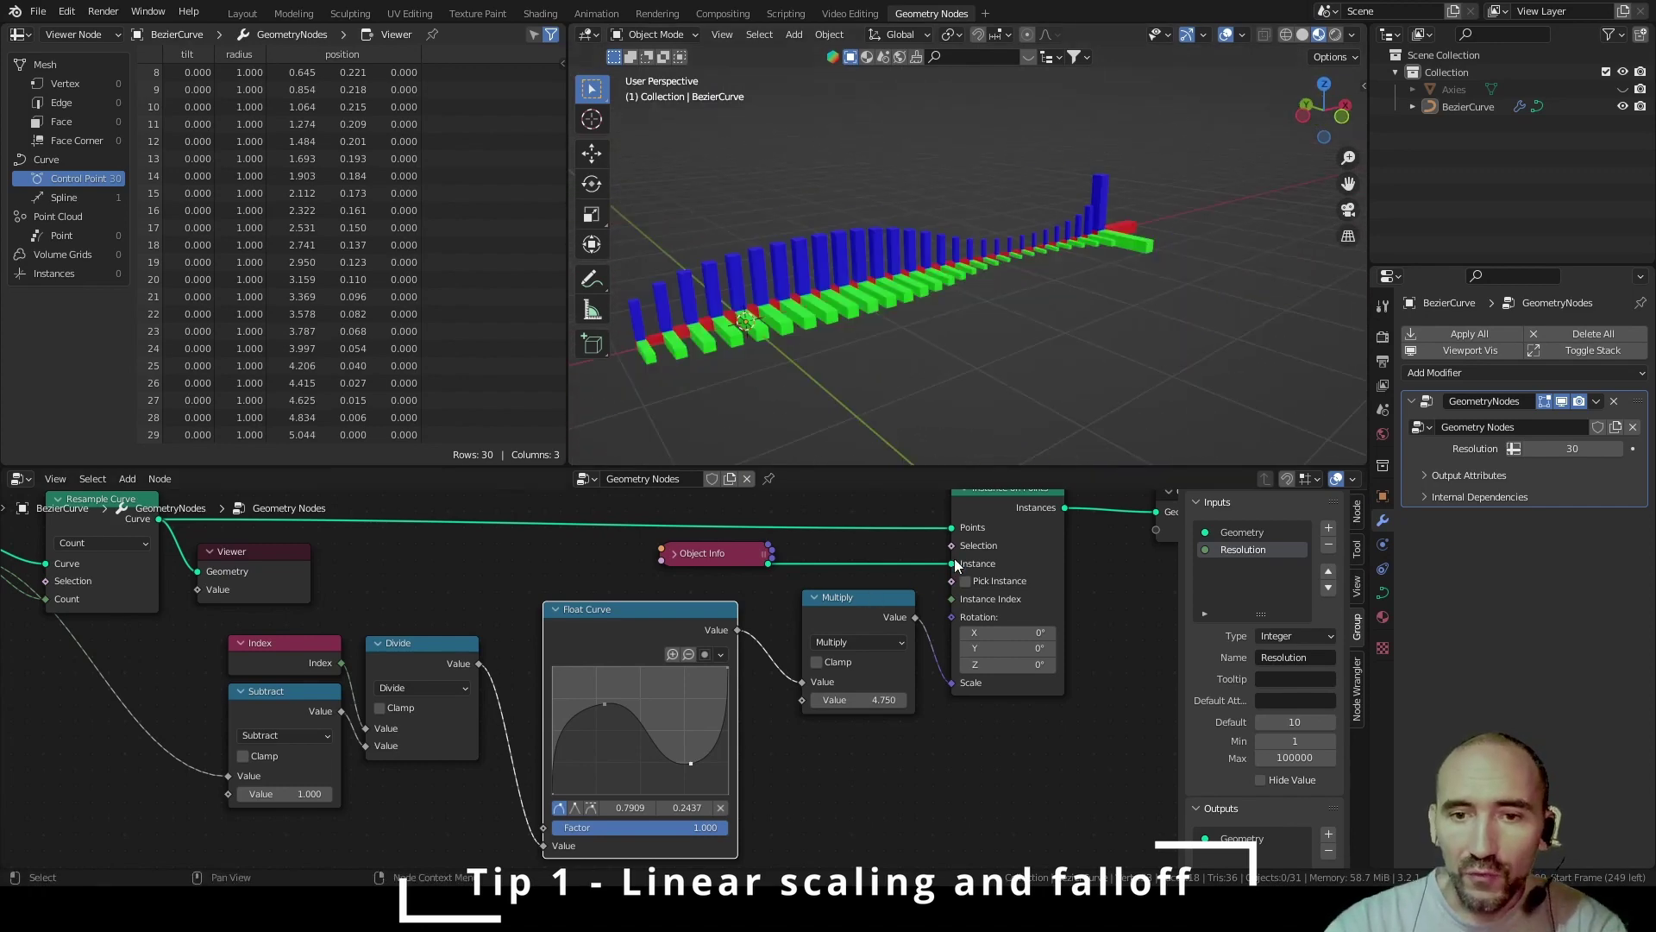
Make room after the Multiply node and insert a Combine XYZ node on its link to the Scale input of Instance on Points
scroll(731, 583, "down", 1)
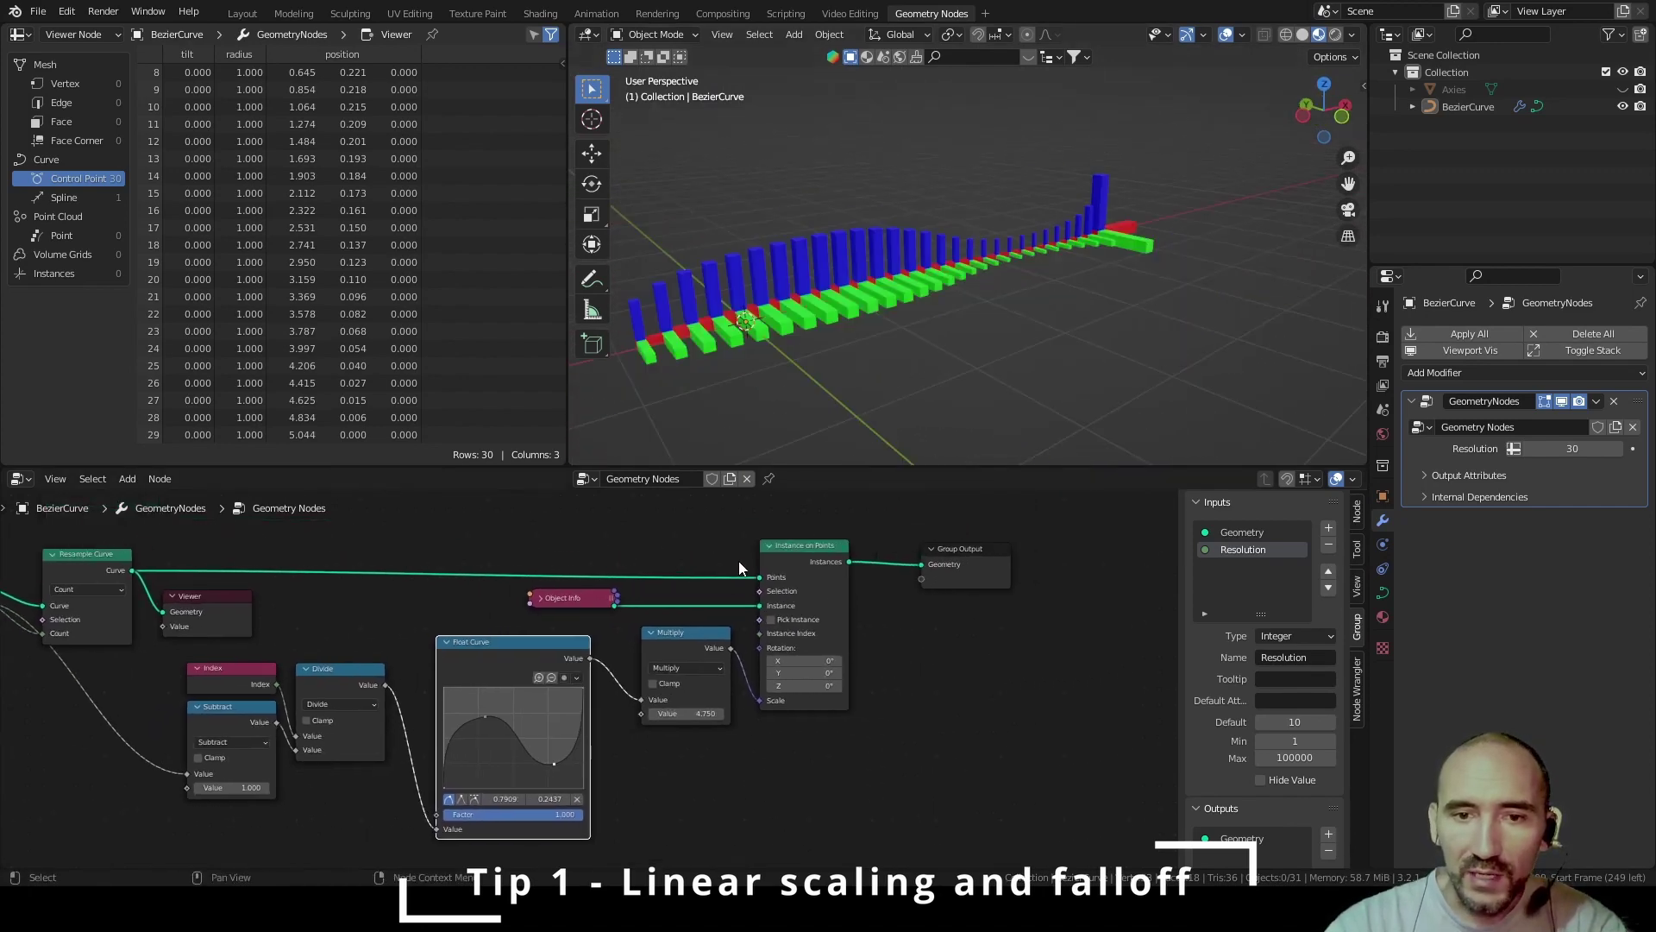
left_click_drag(749, 551, 1017, 660)
key("g")
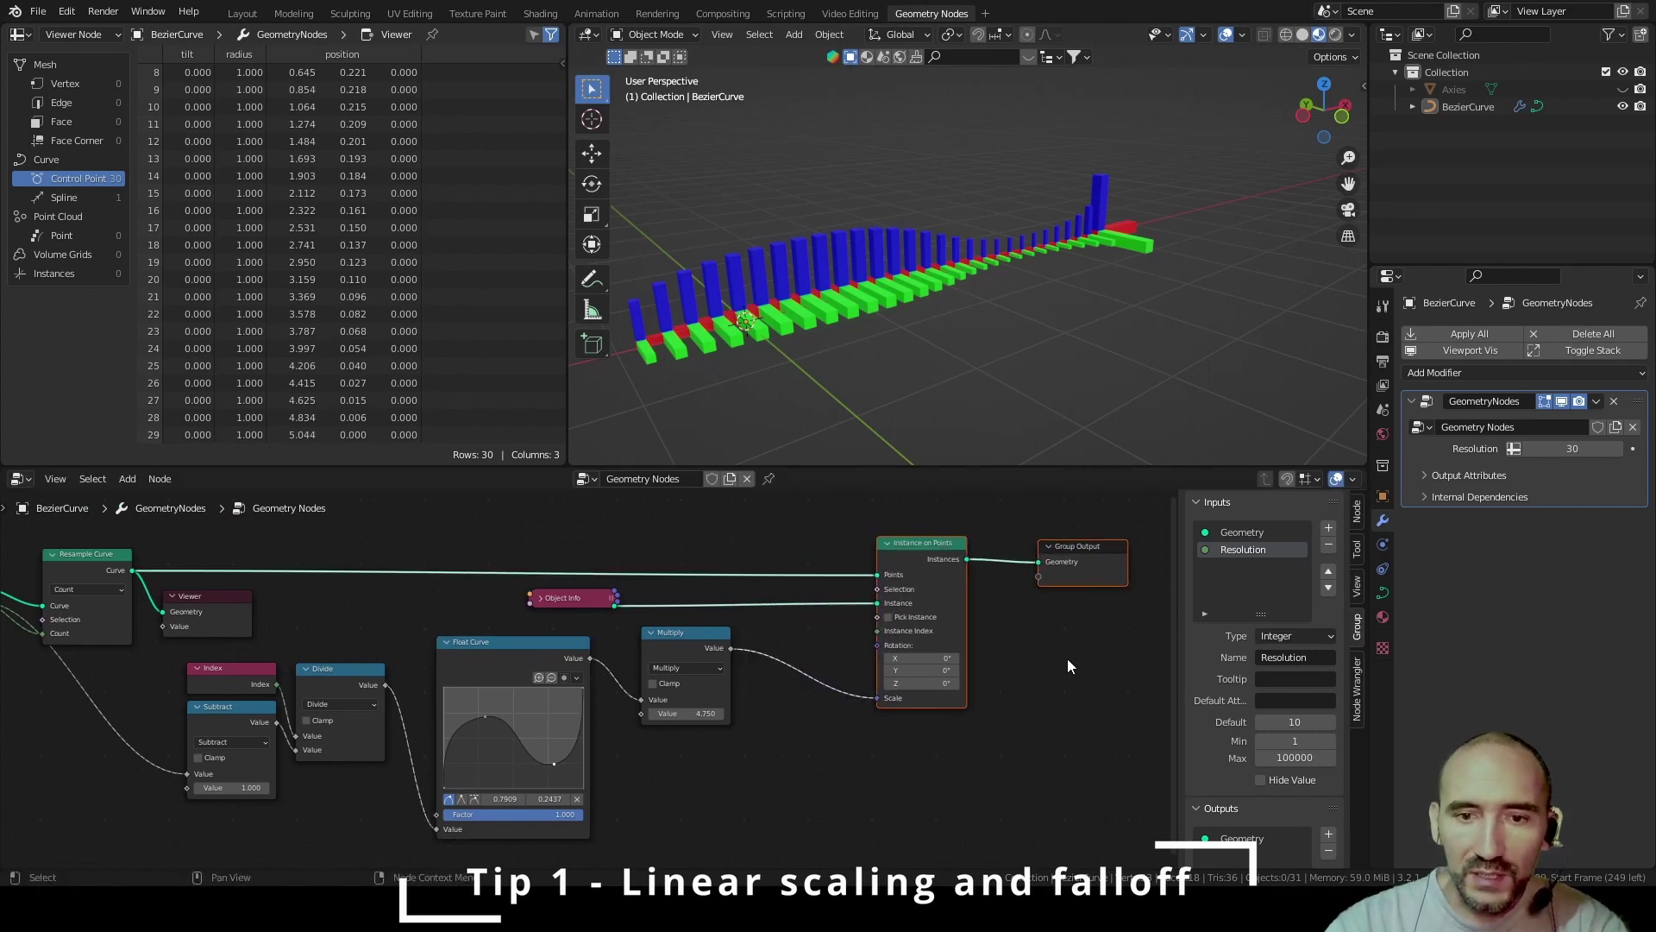
left_click_drag(693, 633, 660, 631)
key("F3")
type("combine")
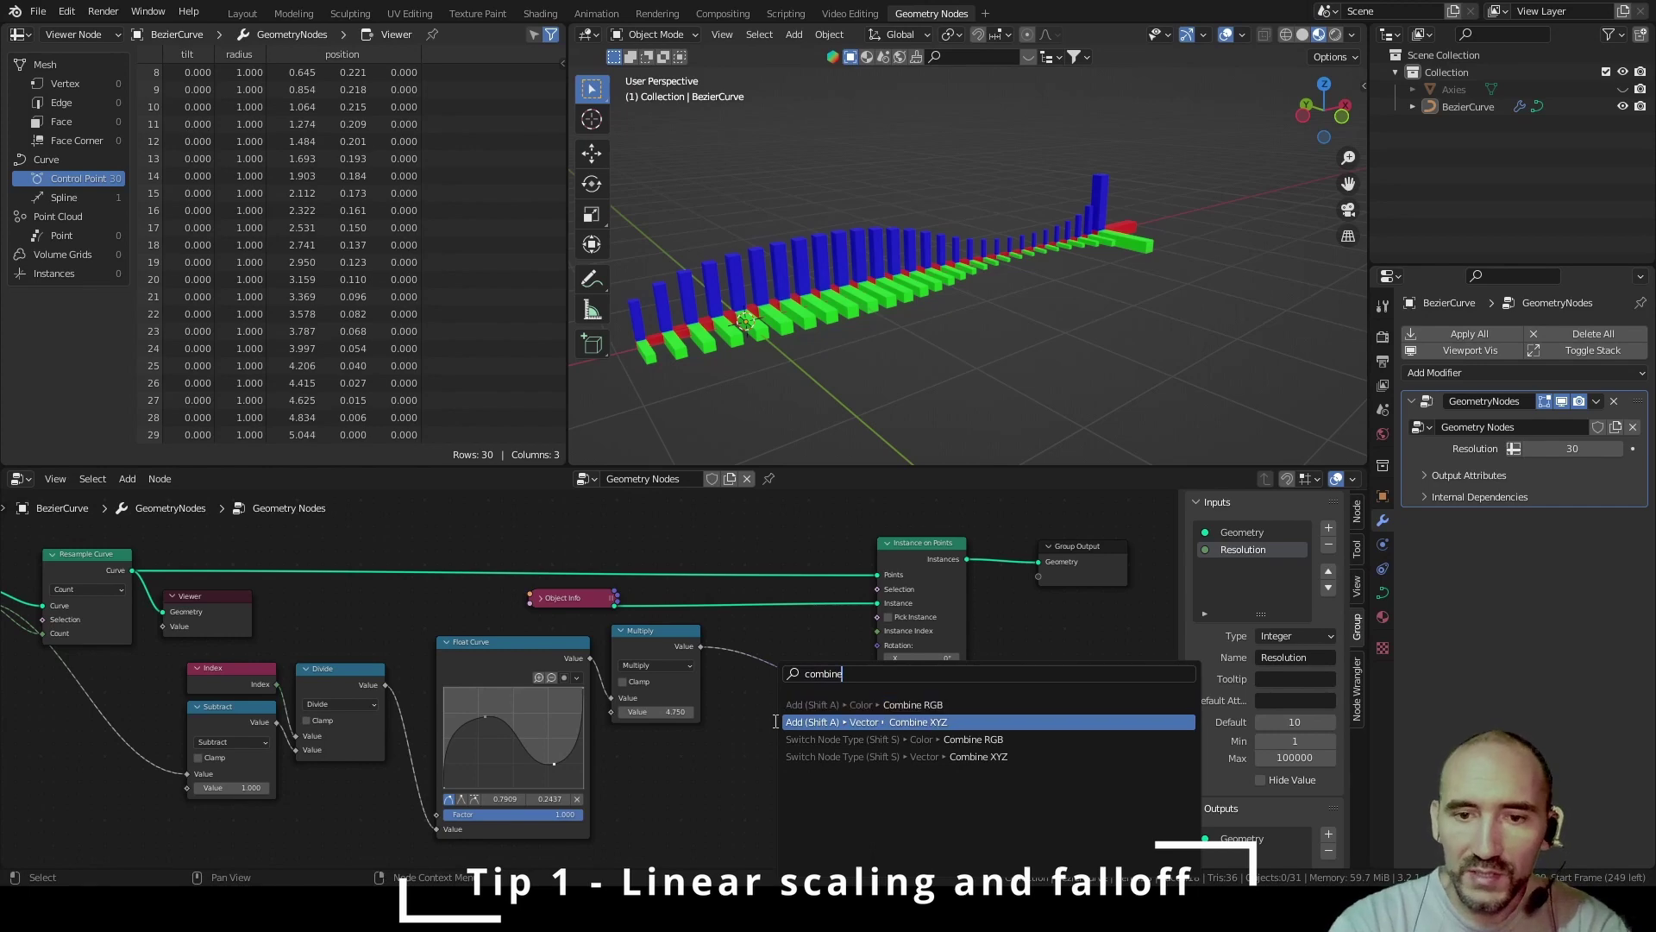
left_click(775, 721)
left_click(754, 661)
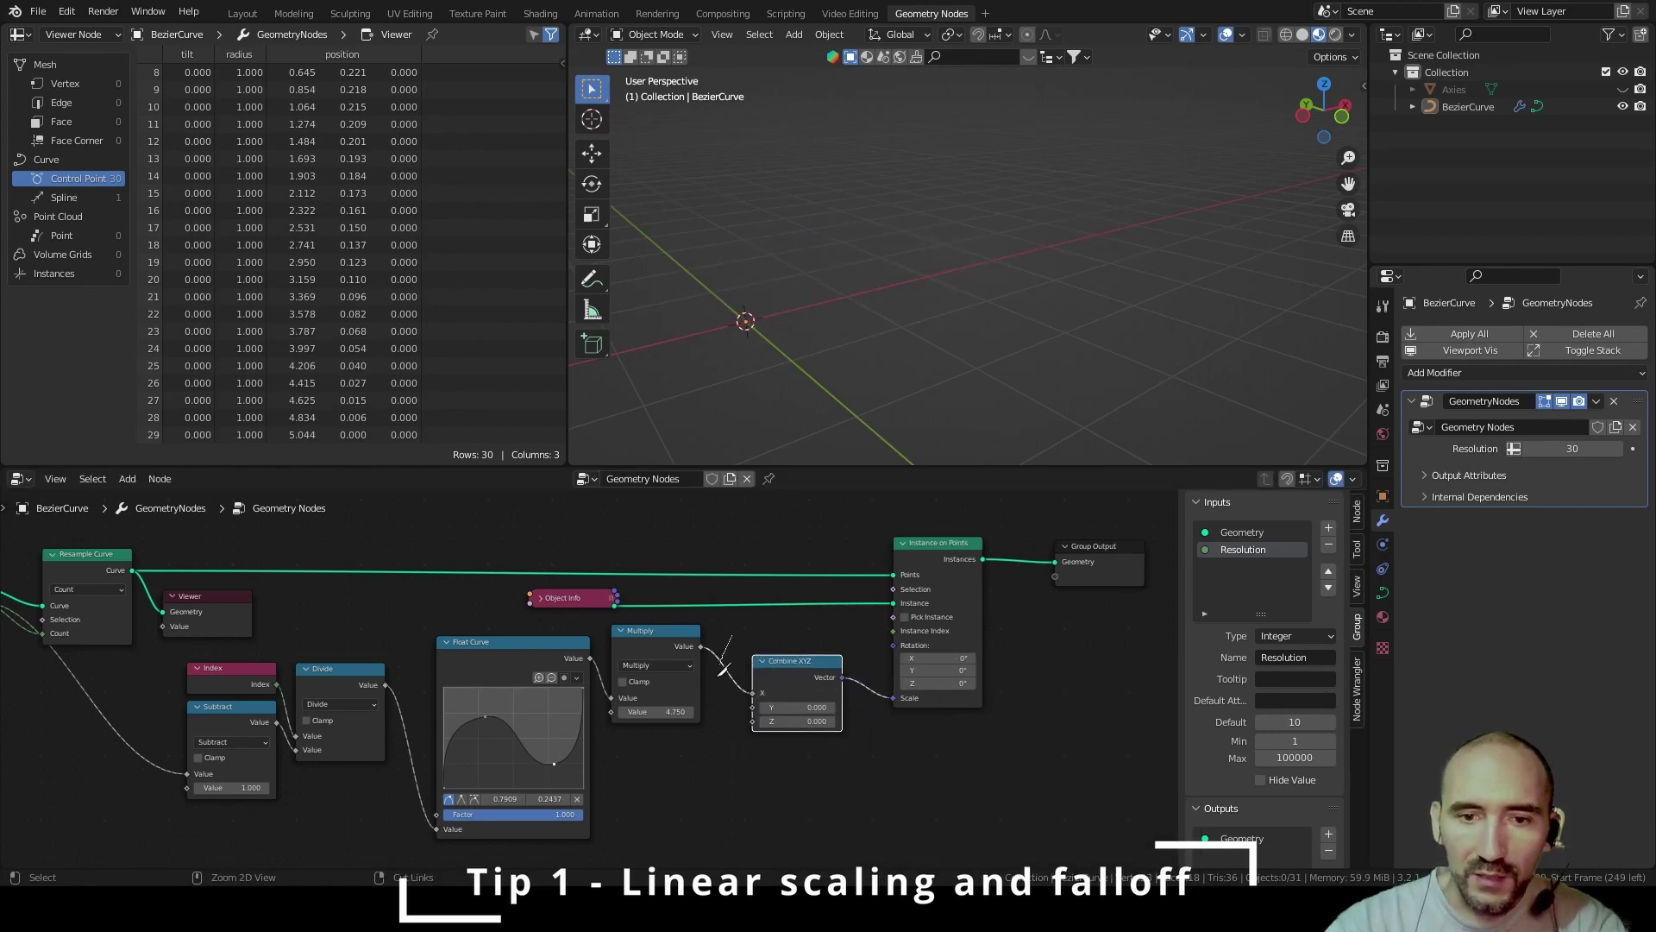
Reroute the Multiply output from X to Z of Combine XYZ and set its X and Y values to 1
right_click_drag(723, 670, 711, 676, "ctrl")
left_click_drag(699, 646, 753, 721)
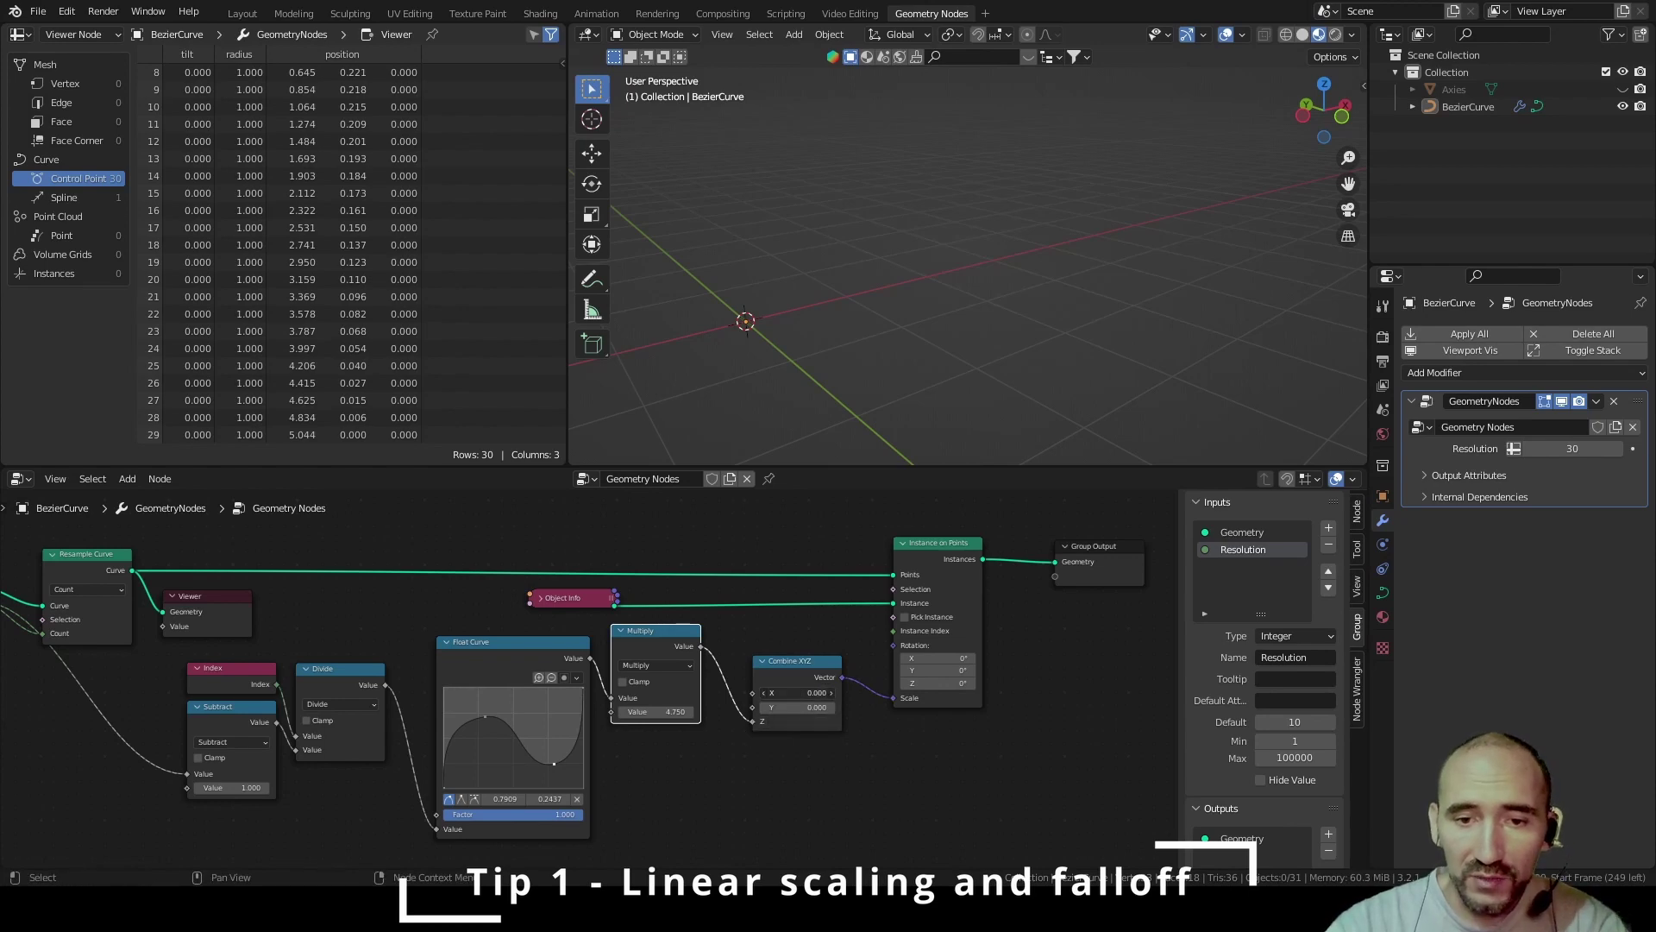
left_click(795, 691)
type("1")
key("Return")
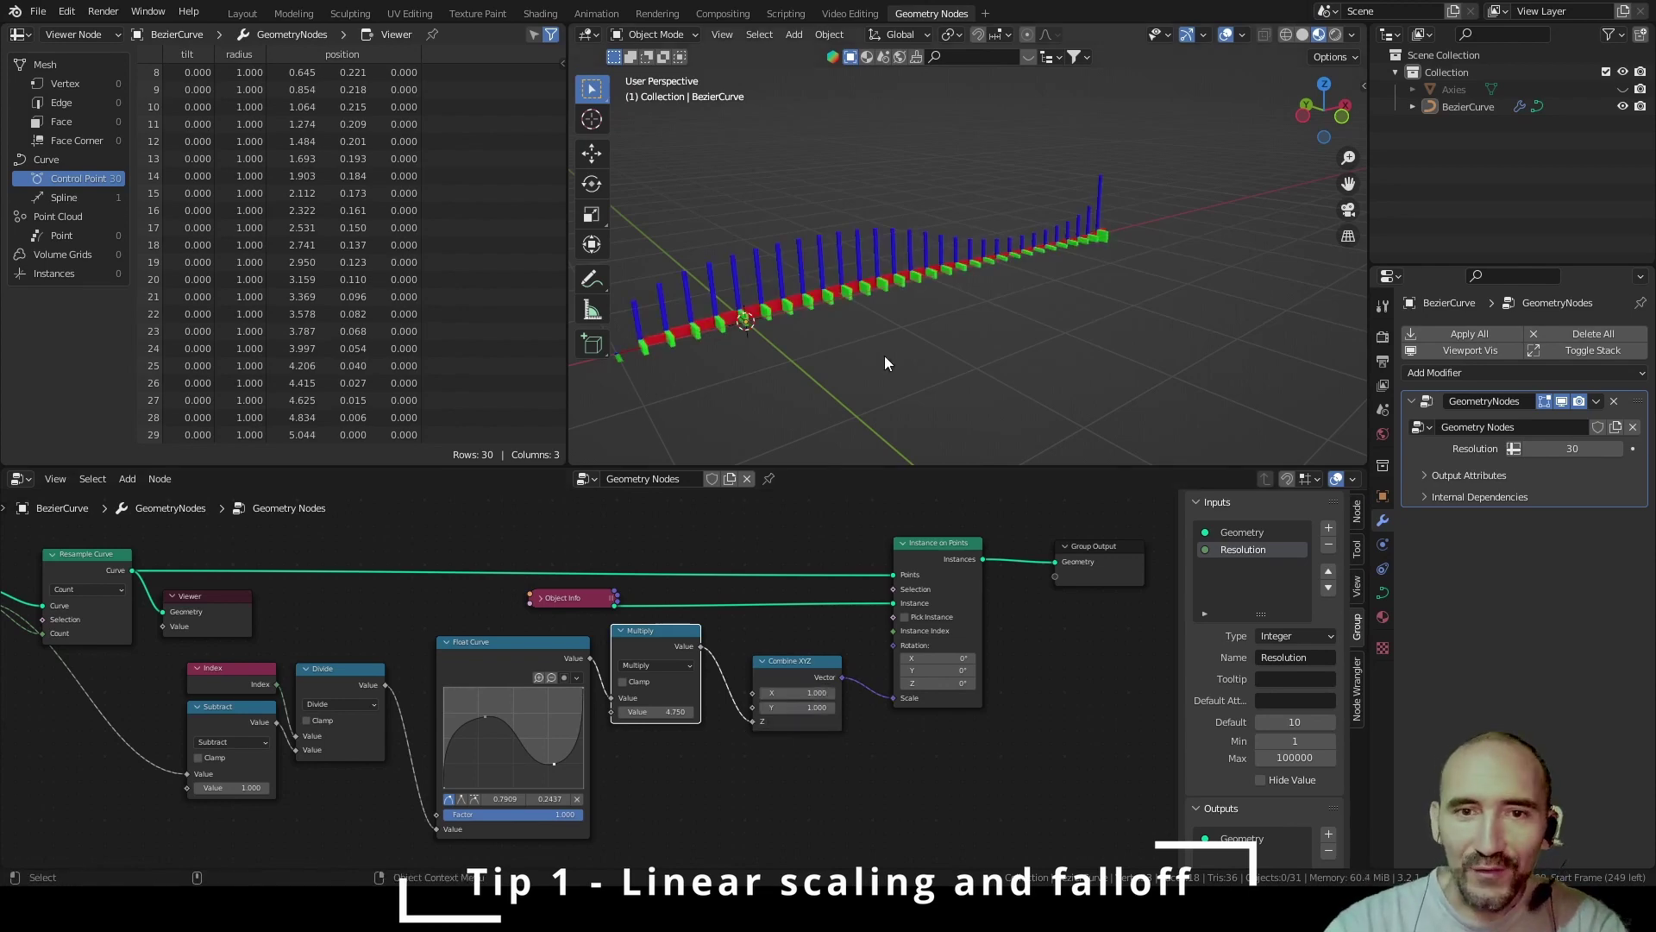
Set the Multiply node's value to 6.540 to lengthen the instances along Z
middle_click_drag(875, 311, 830, 323)
scroll(915, 233, "up", 5)
middle_click_drag(875, 225, 954, 319)
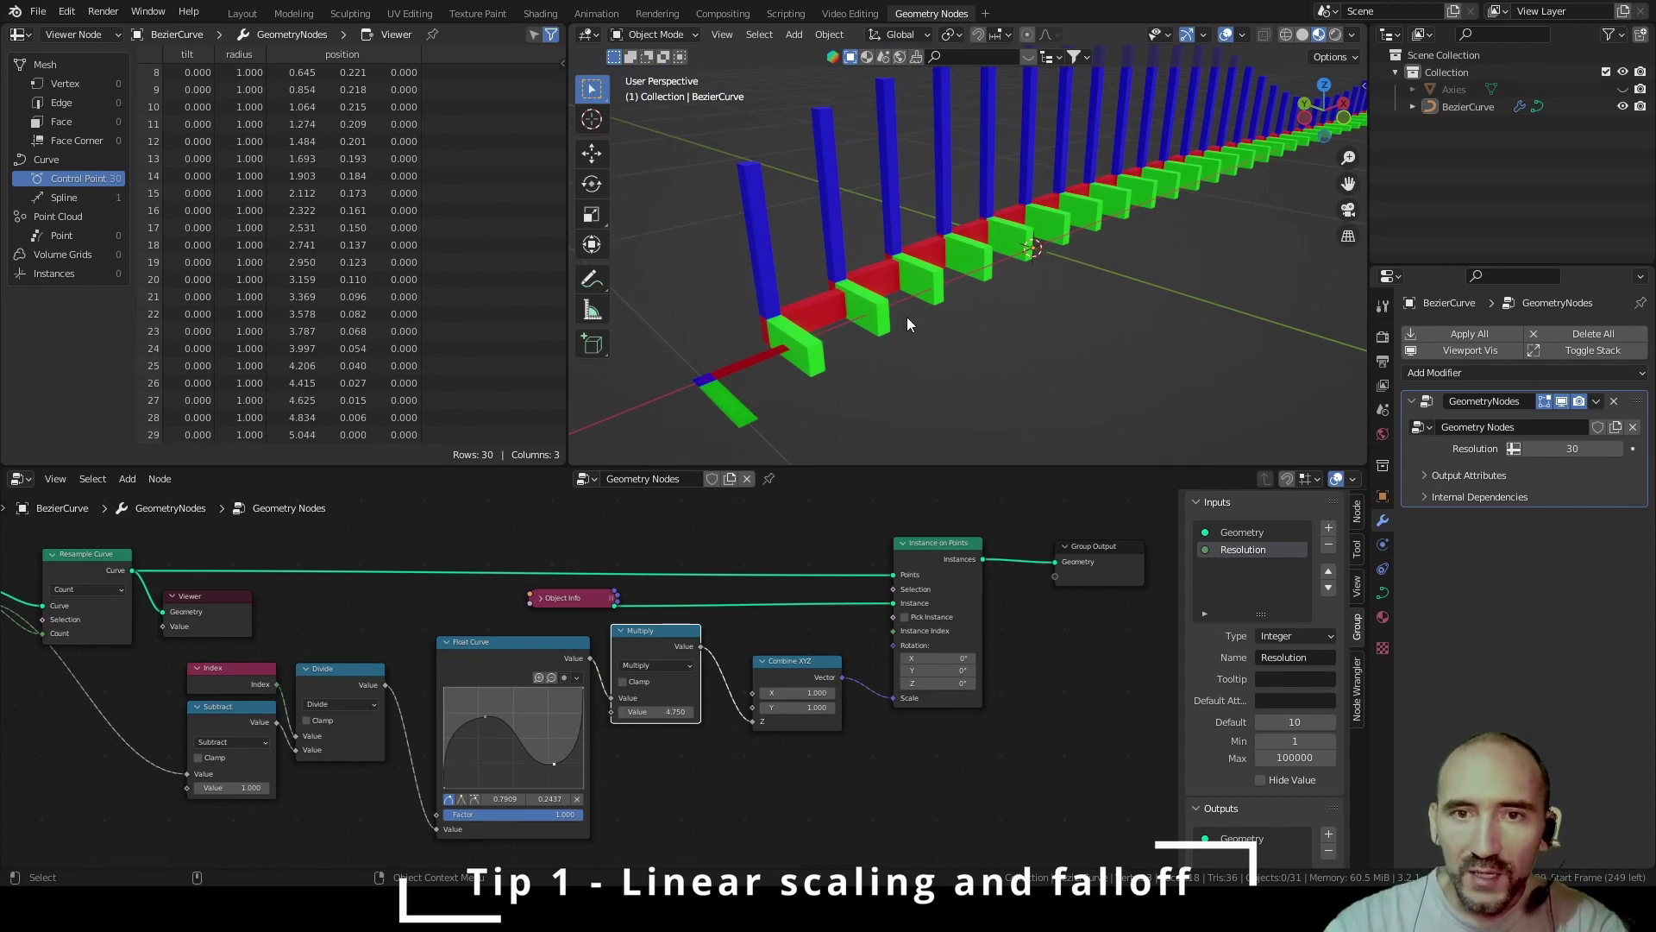
middle_click_drag(908, 317, 964, 250)
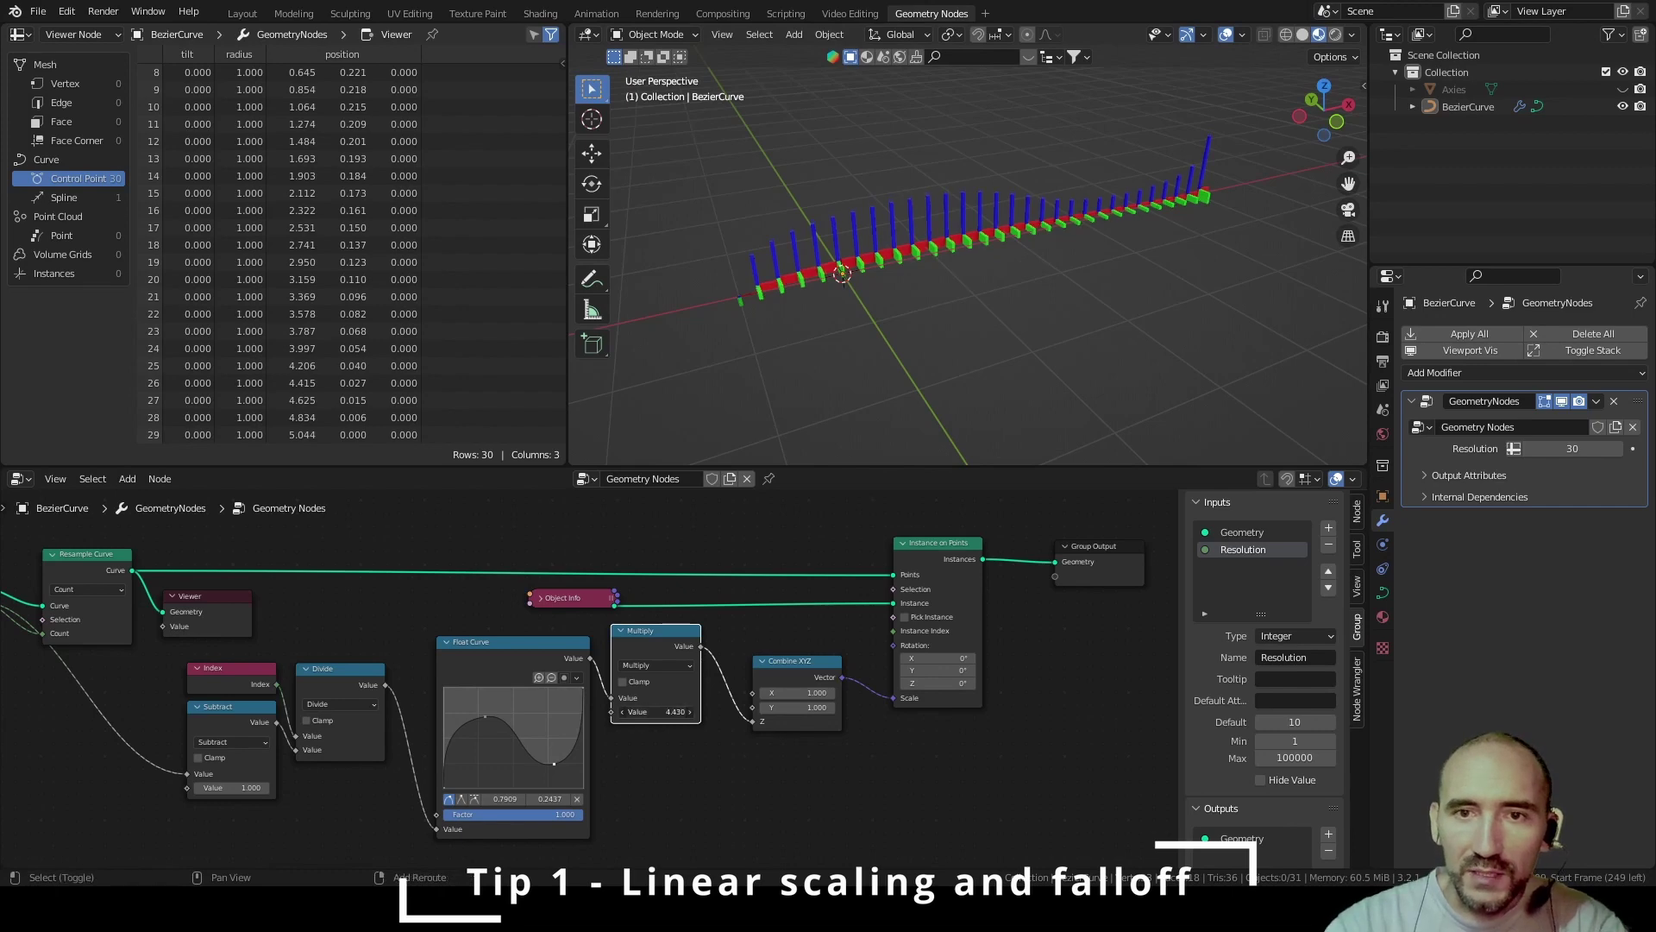
left_click_drag(655, 711, 722, 712)
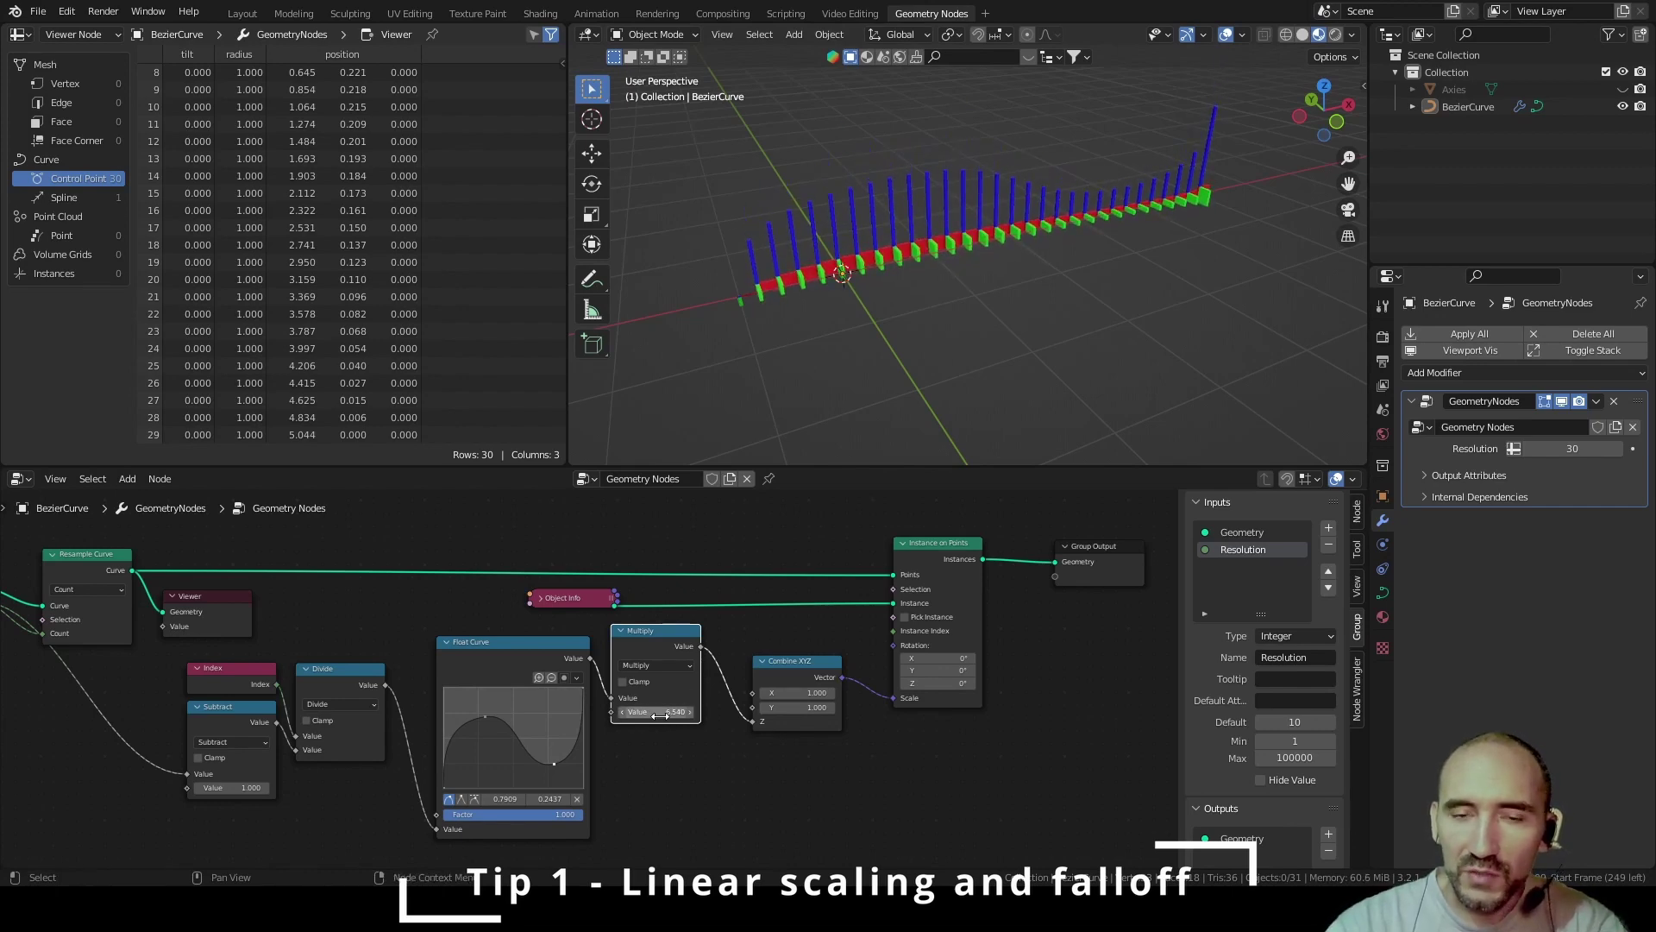
left_click(793, 628)
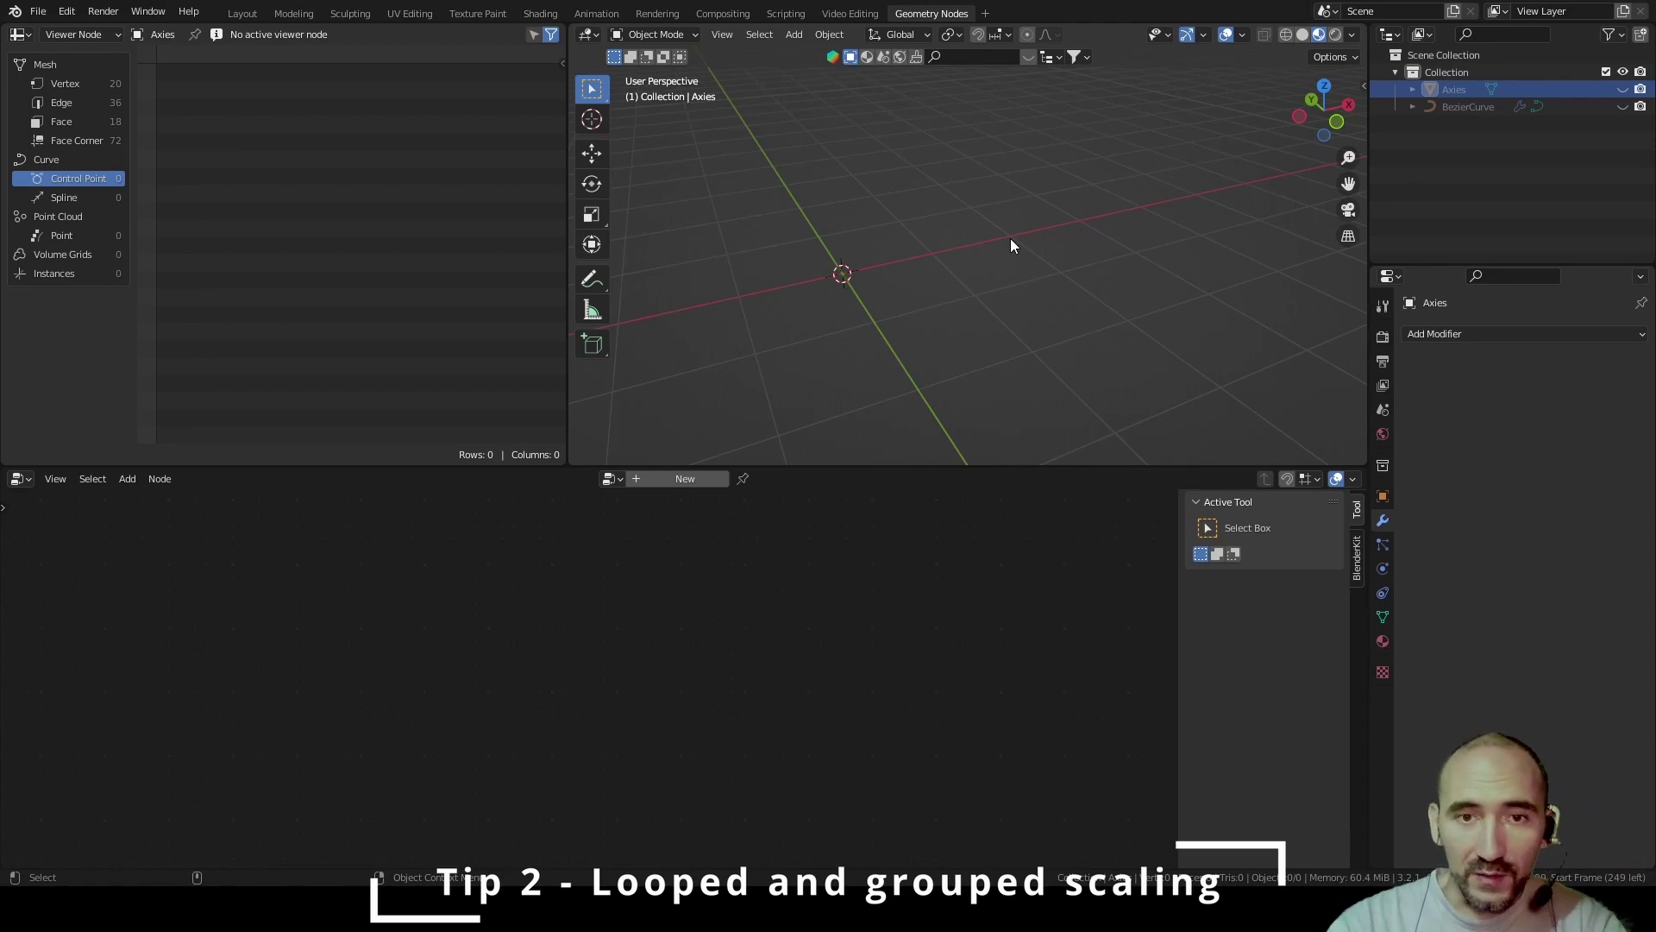
Select the BezierCurve object and duplicate it in place
left_click(1464, 107)
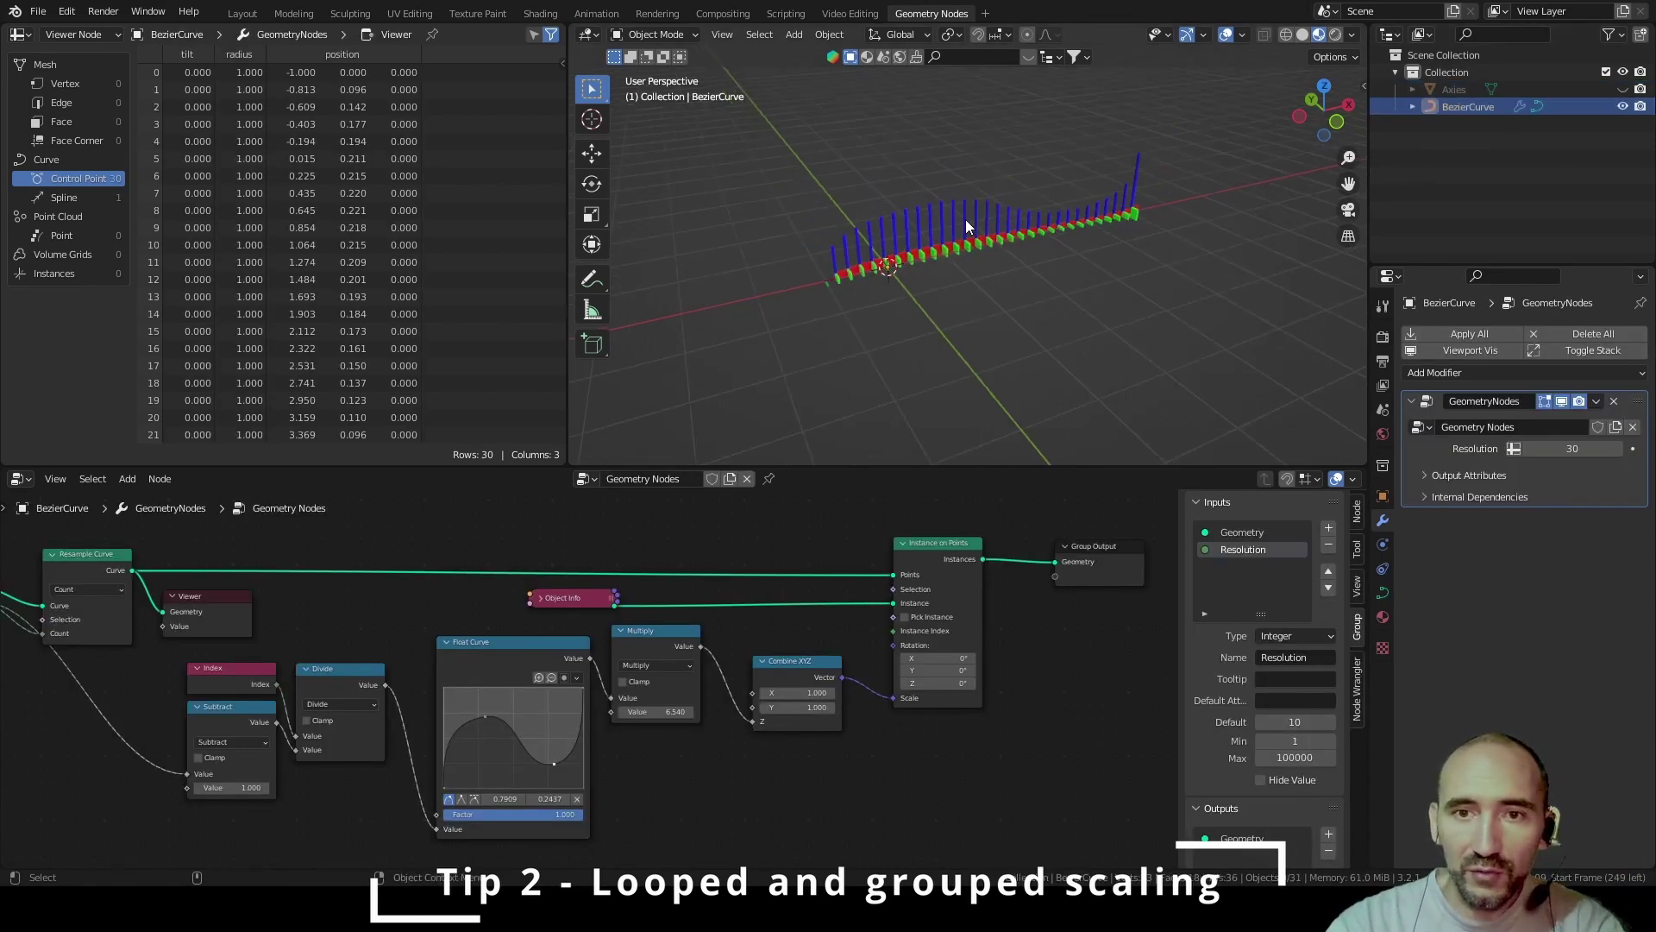
left_click(965, 226)
key("shift+d")
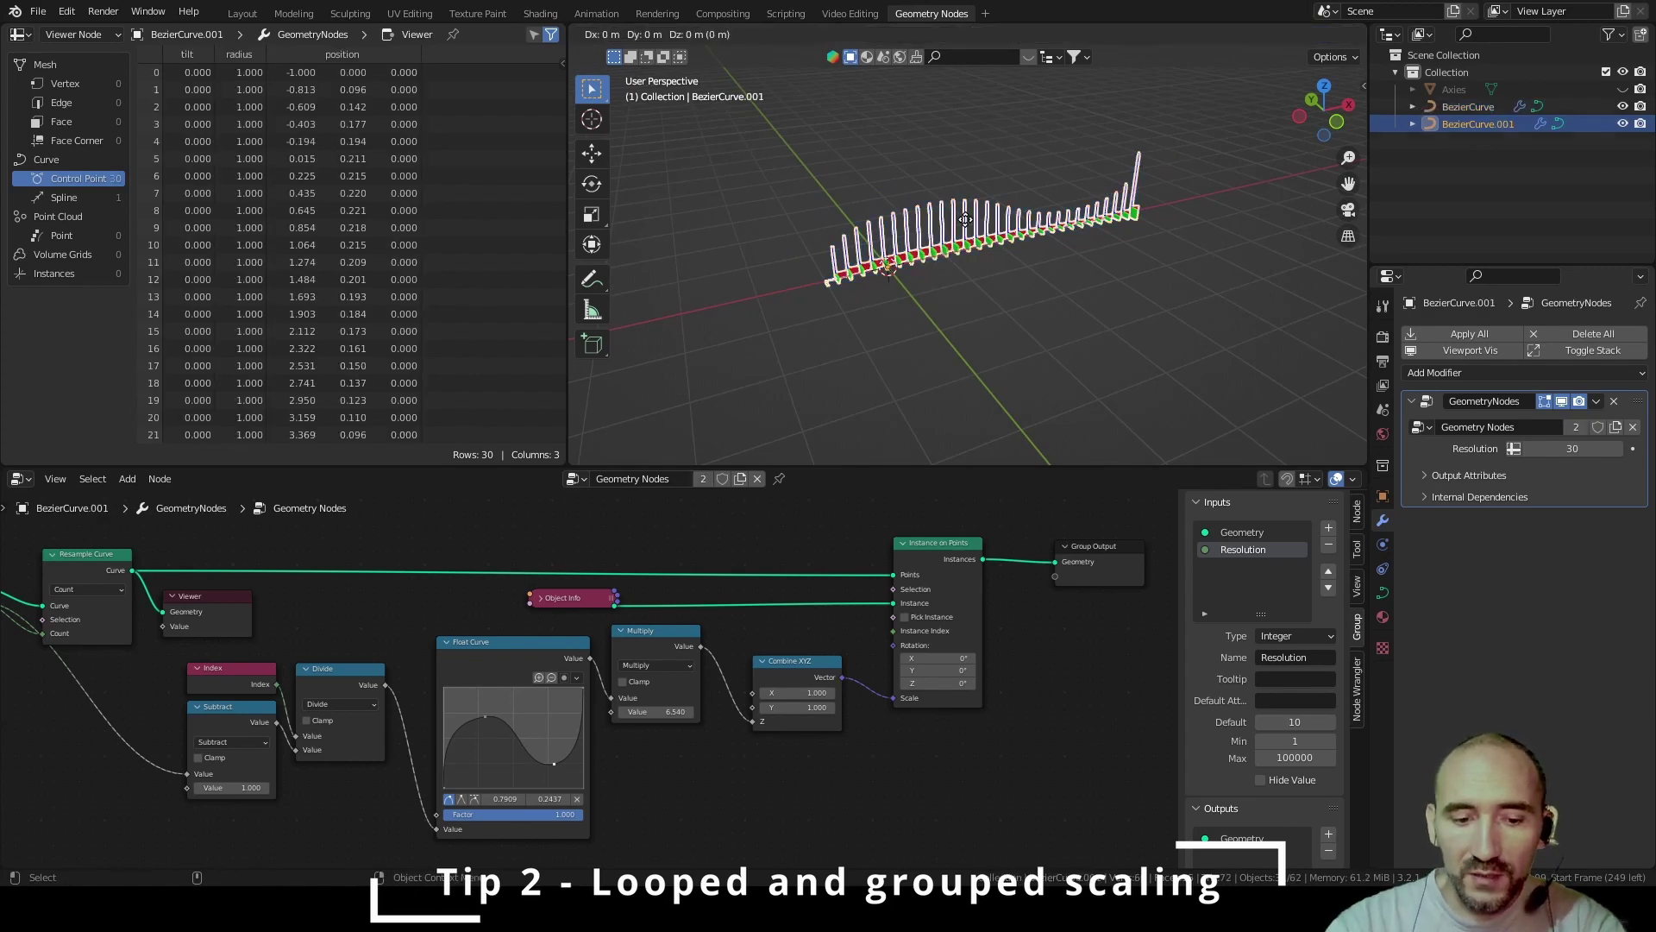
right_click(1054, 222)
scroll(1074, 215, "up", 2)
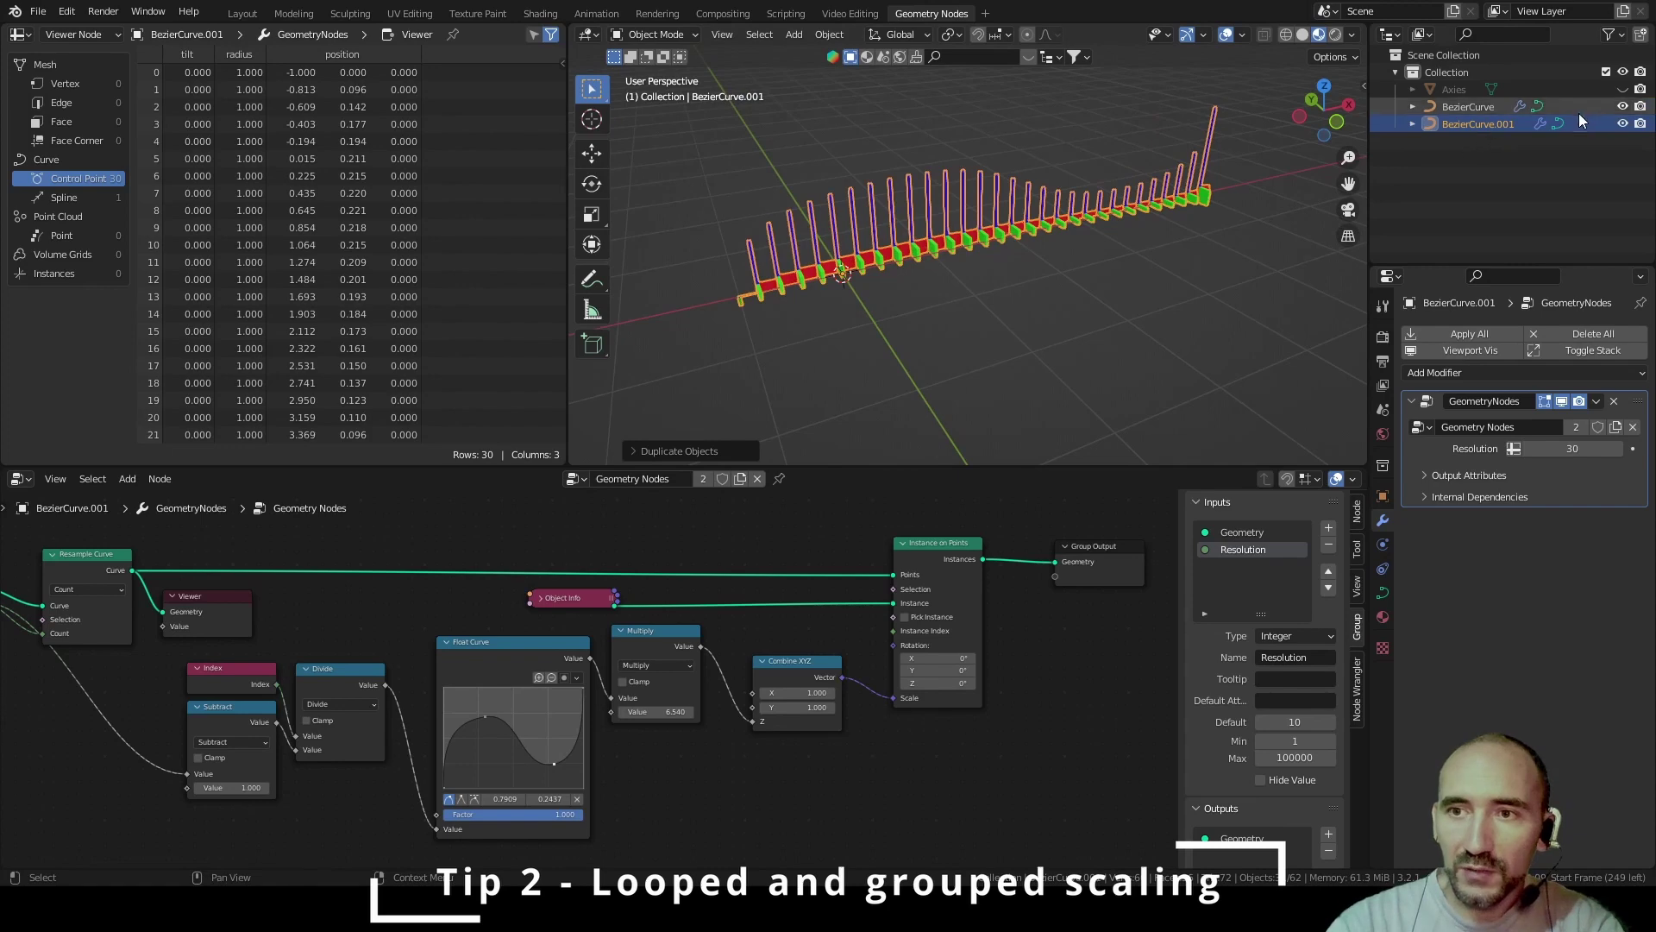
Rename the original curve Tip 1 and its duplicate Tip 2, and hide Tip 1
double_click(1473, 106)
type("Tip")
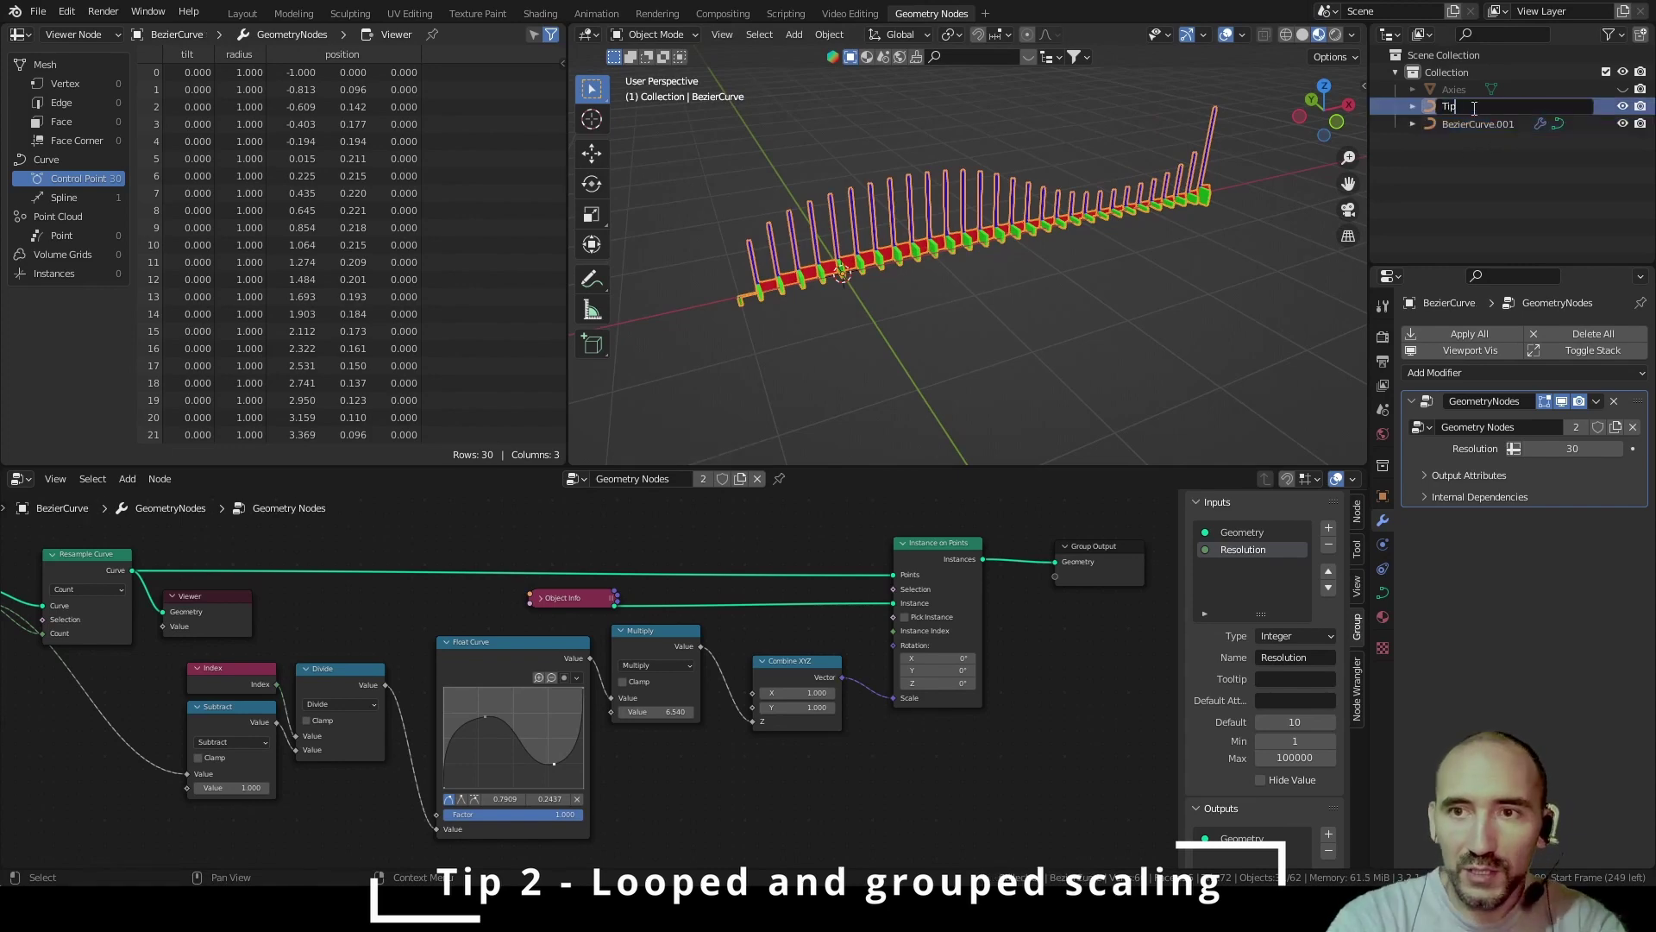
type(" 1")
key("Return")
double_click(1474, 107)
type("T")
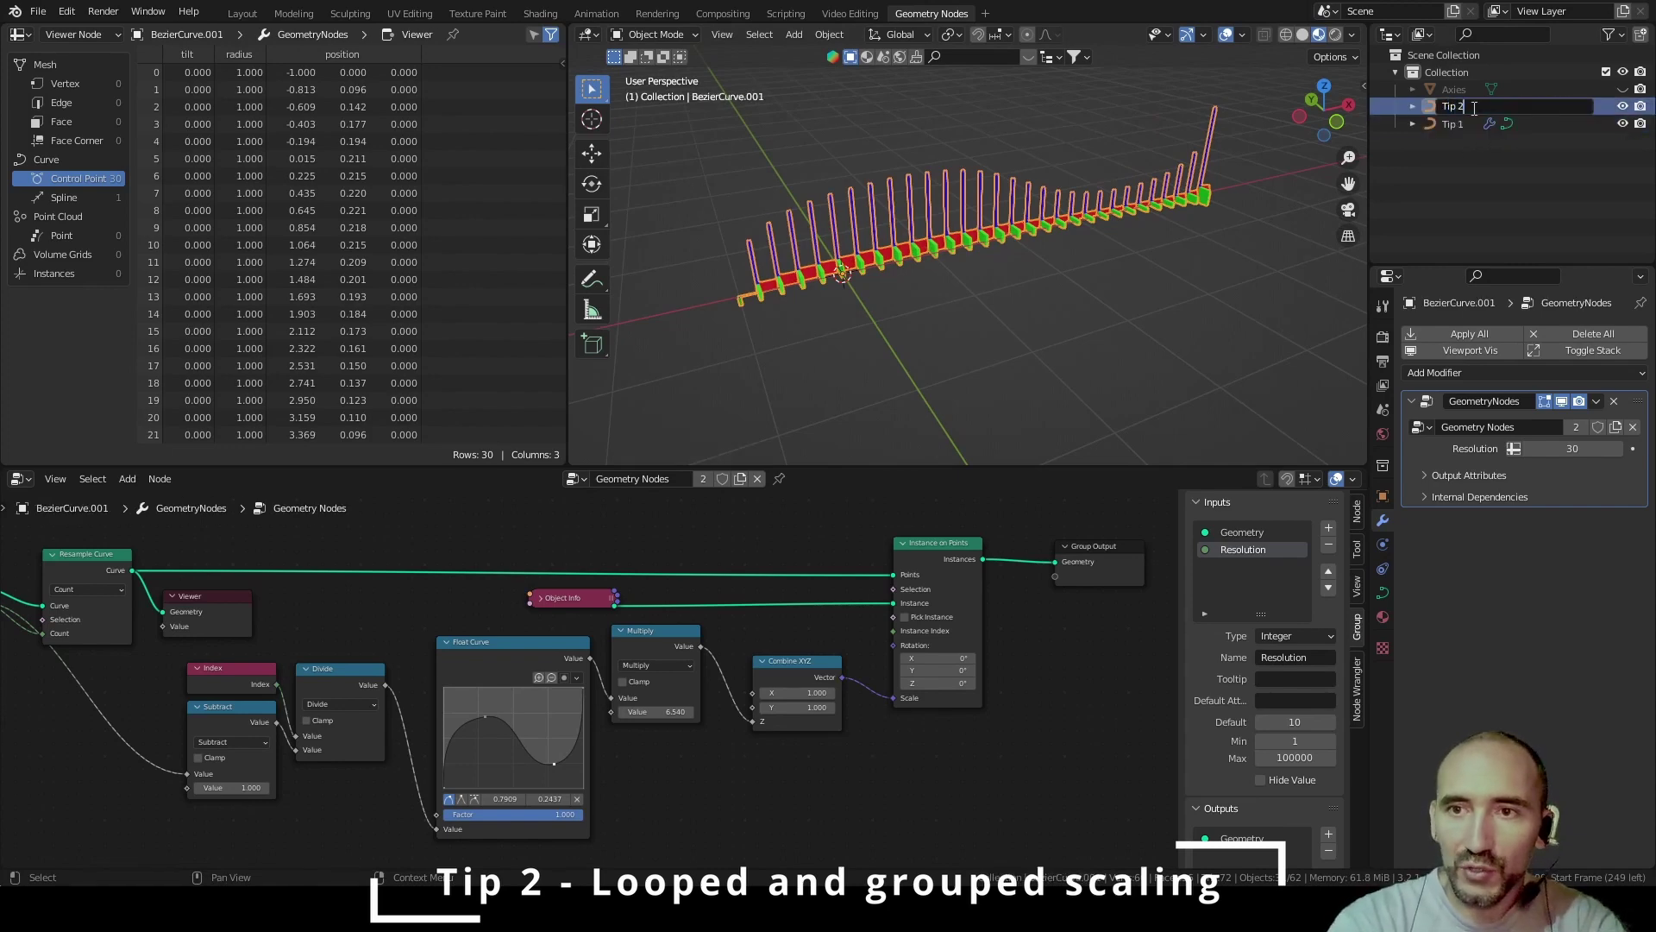
type("ip 2")
key("Return")
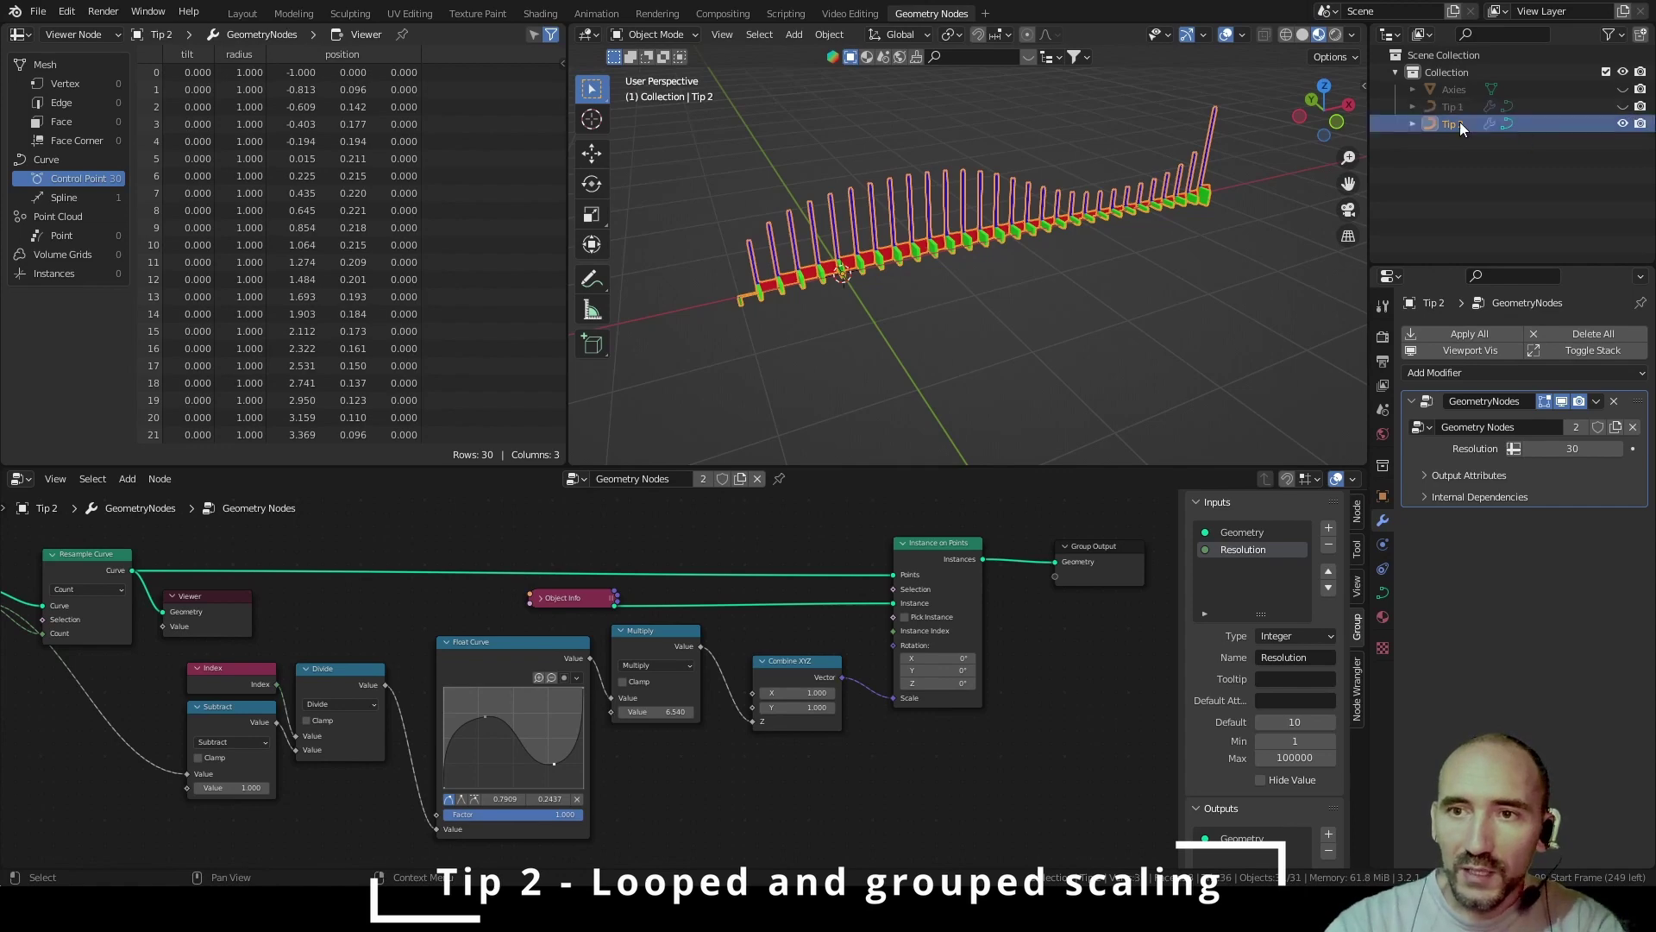
Set the Resolution of Tip 2's geometry nodes modifier to 24
middle_click_drag(651, 791, 817, 765)
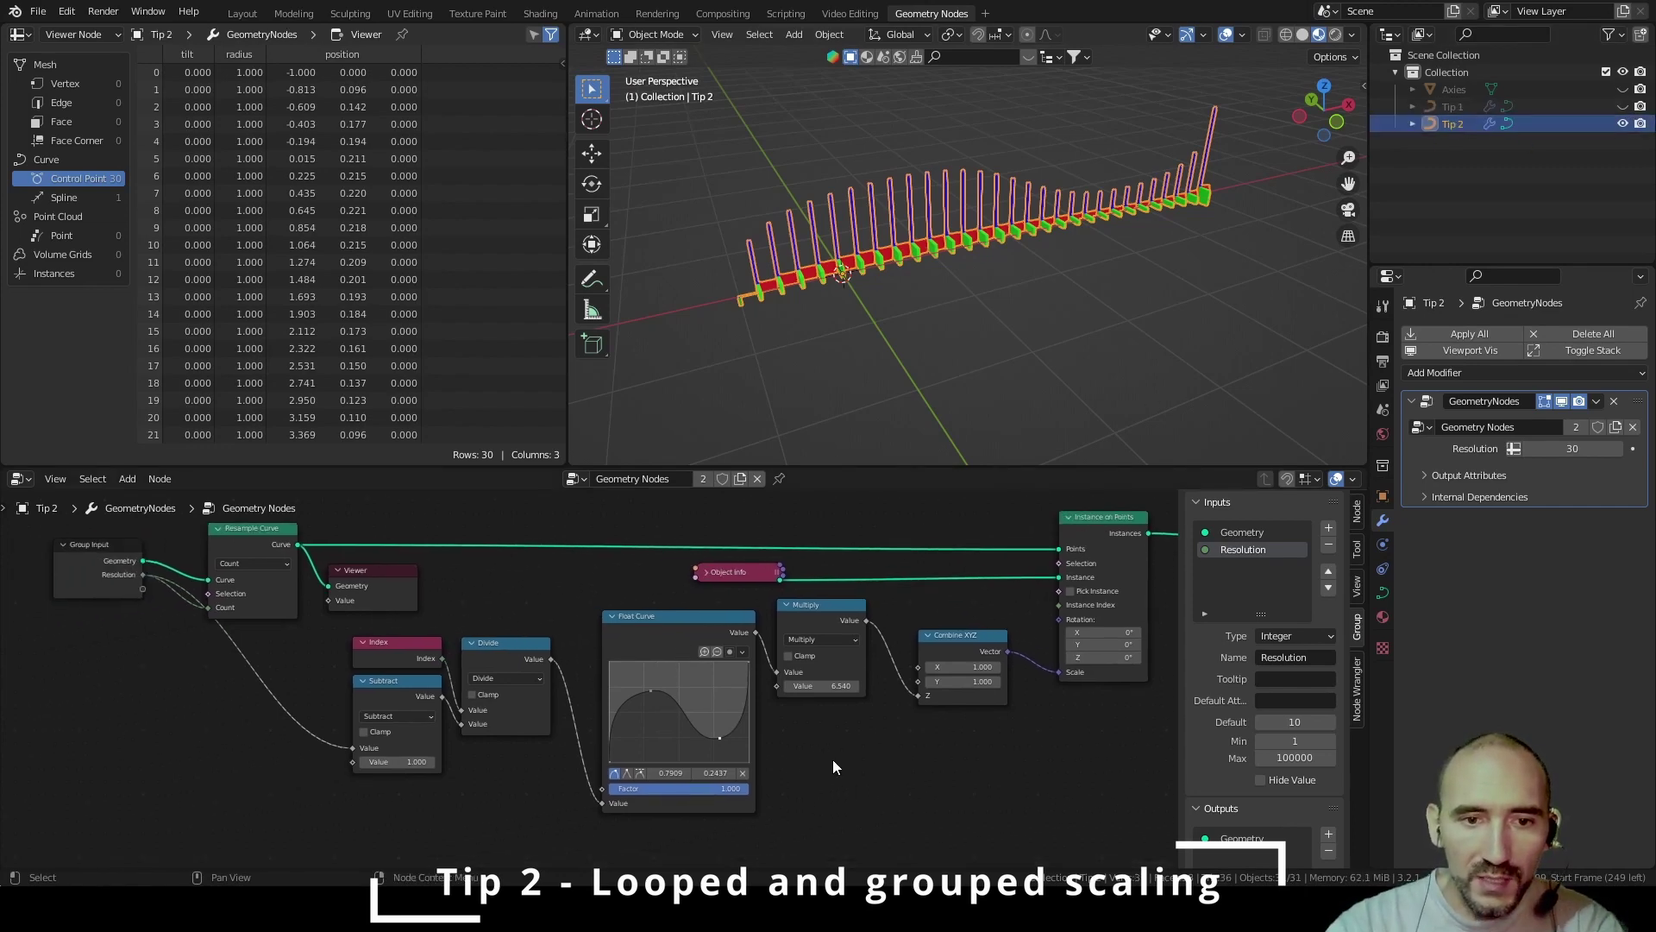
scroll(831, 759, "up", 2)
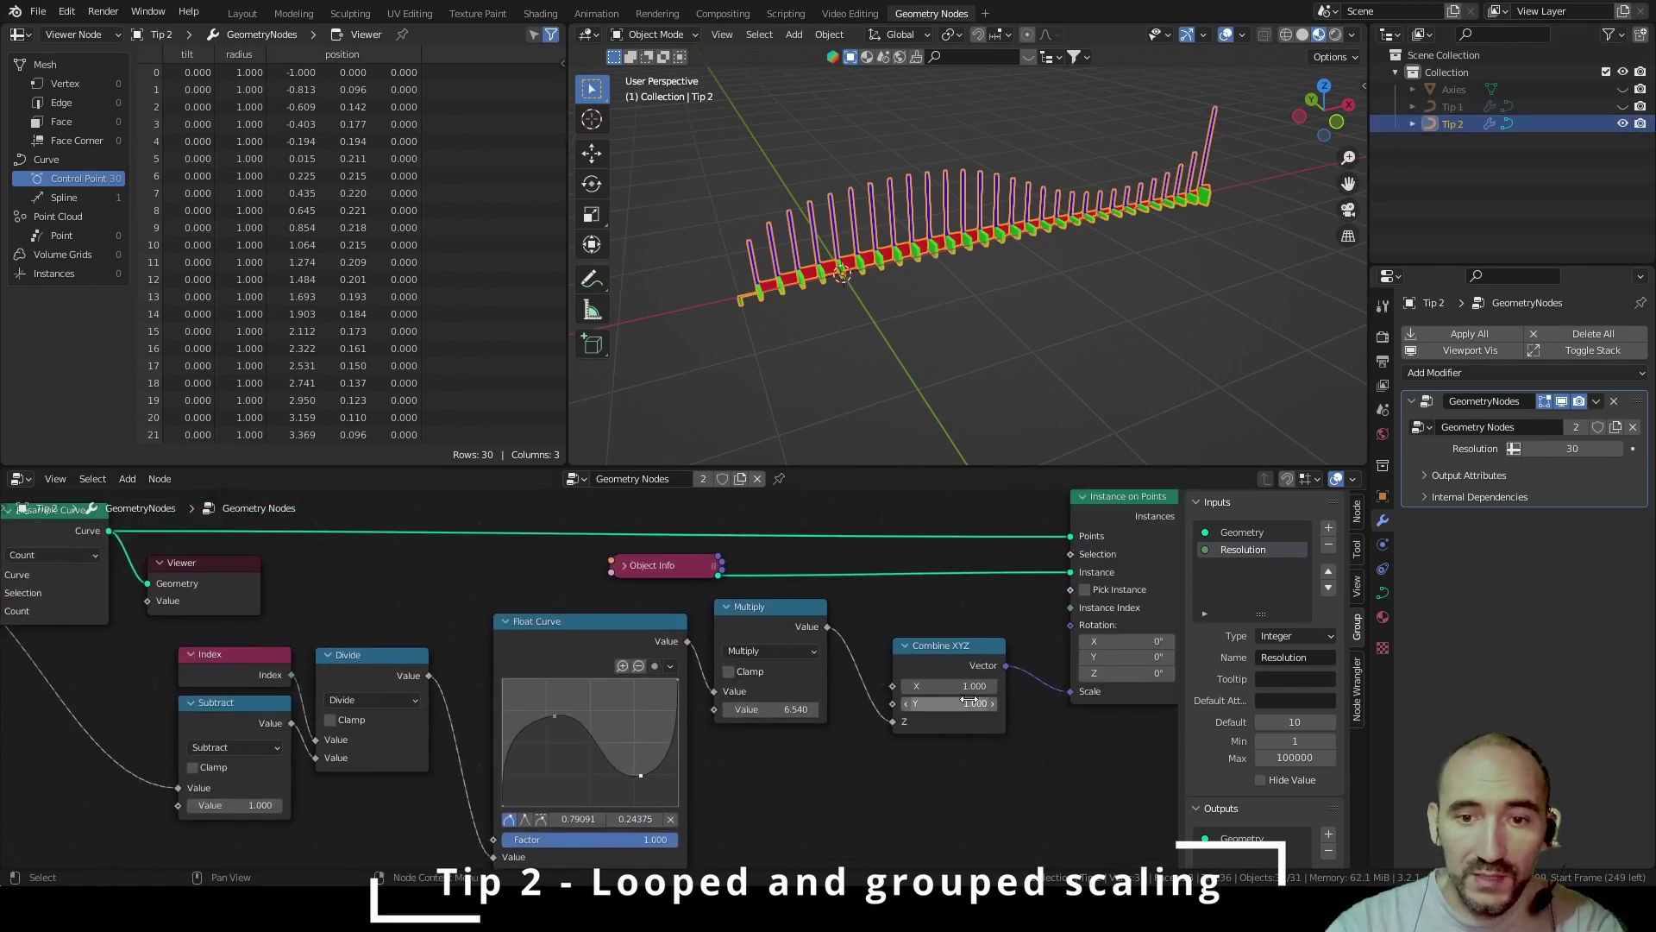
scroll(718, 734, "down", 1)
middle_click_drag(297, 680, 483, 603)
left_click(463, 595)
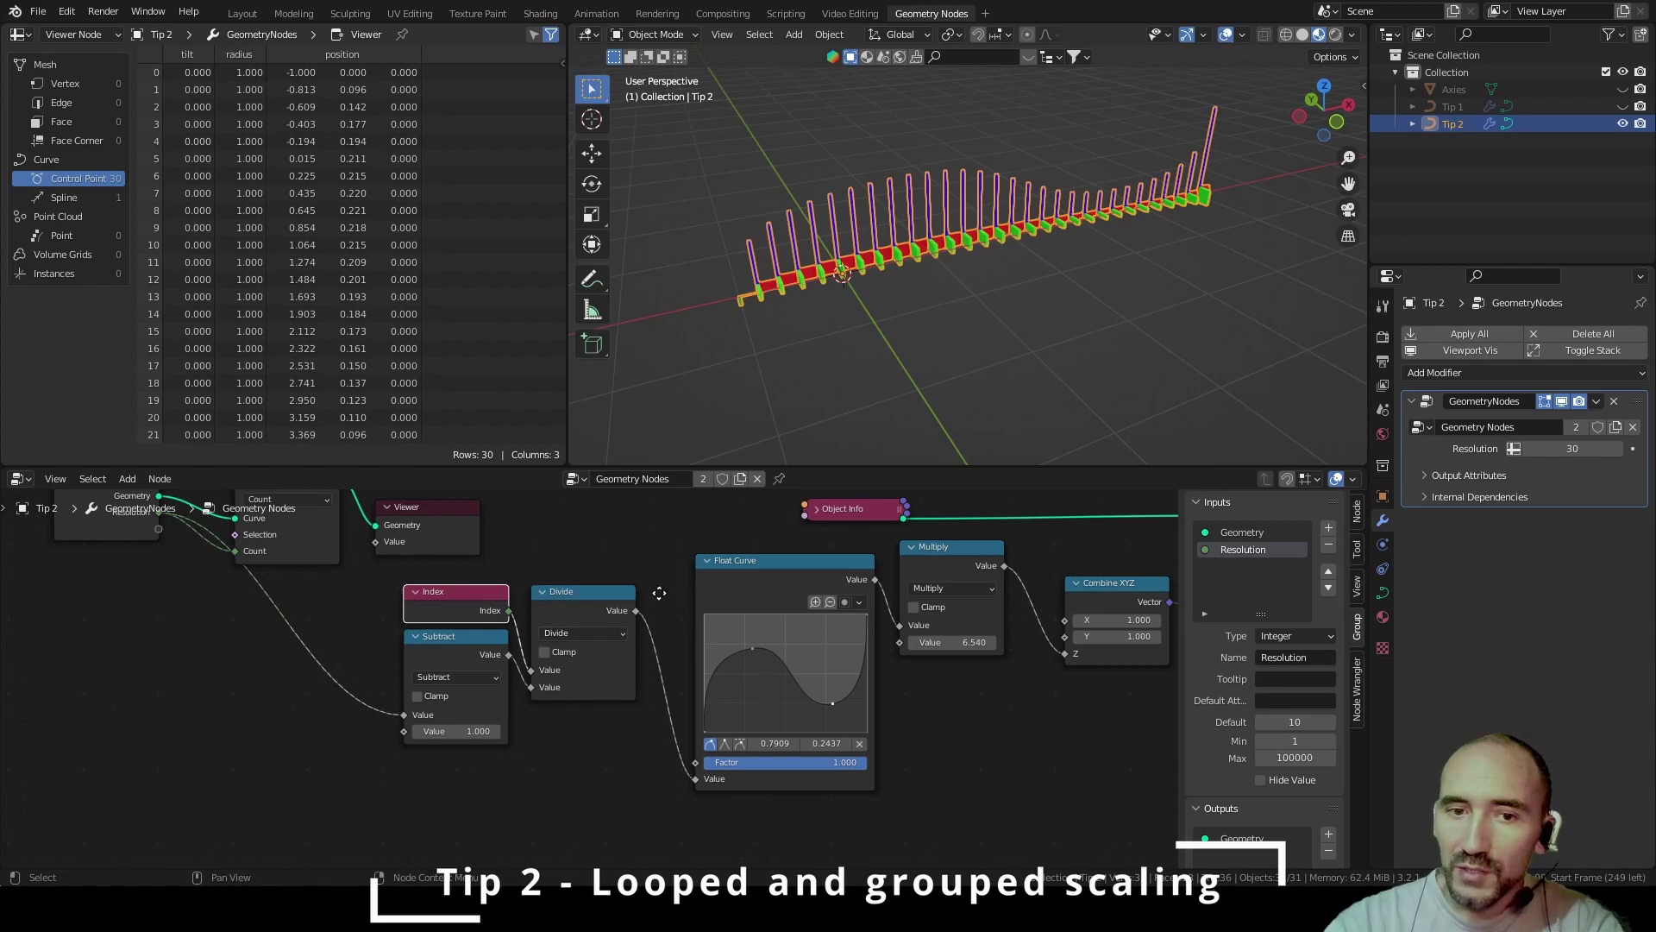
middle_click_drag(658, 592, 557, 615)
mouse_move(1572, 448)
left_mouse_down()
mouse_move(1603, 449)
mouse_move(1547, 448)
mouse_move(1578, 448)
left_mouse_up()
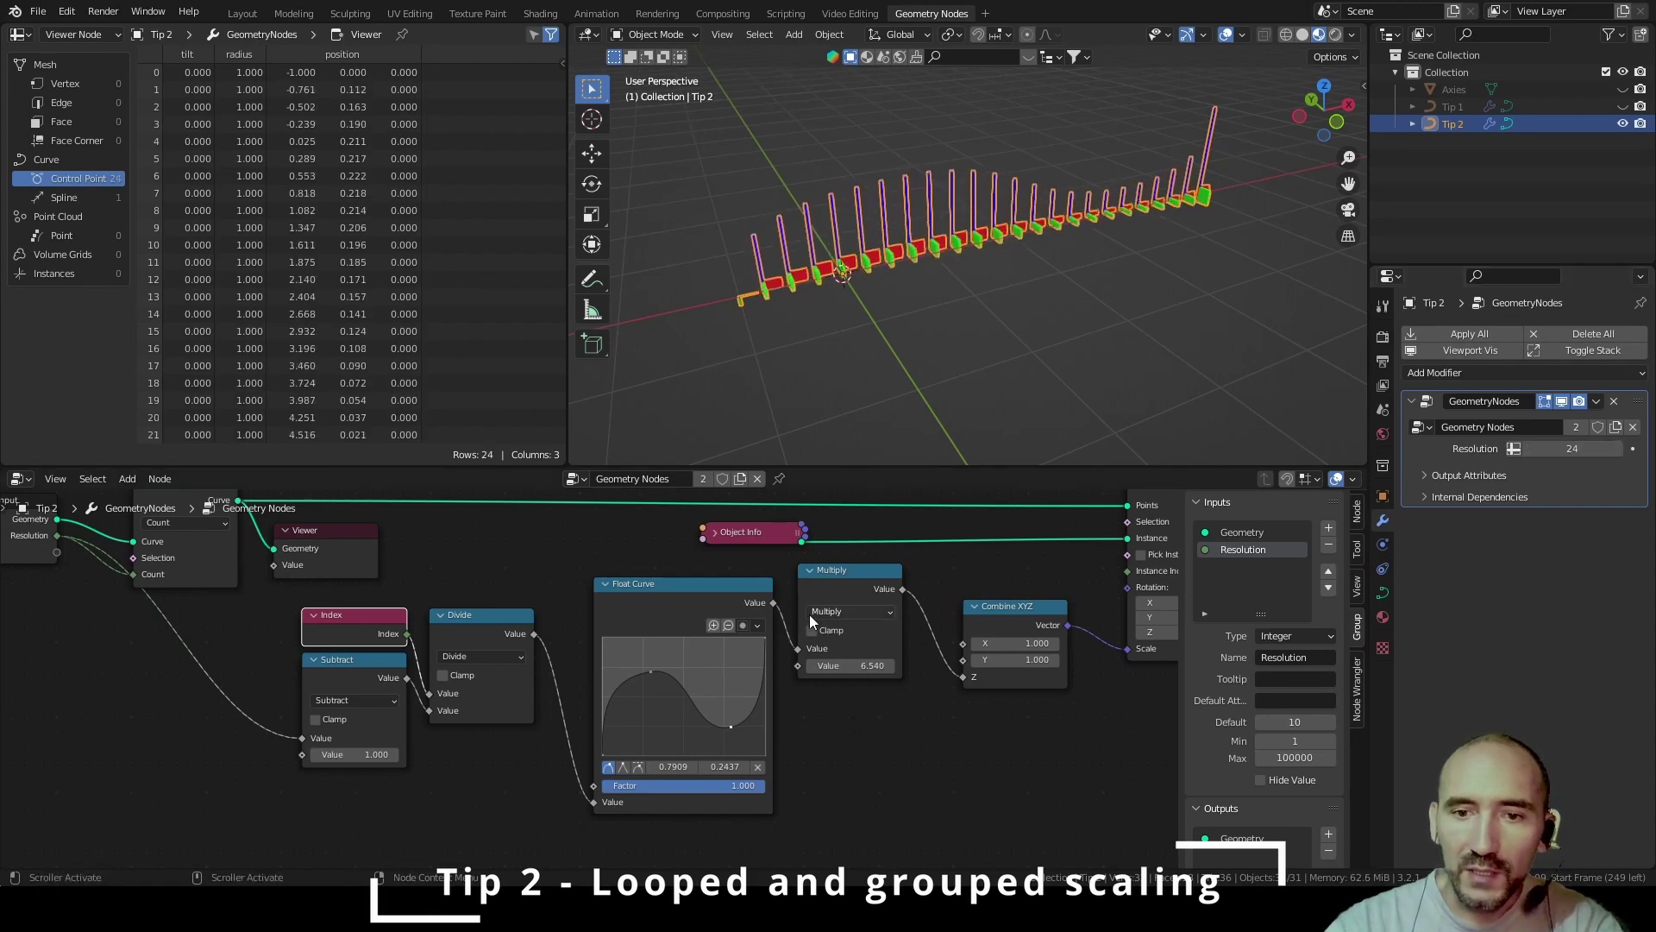
middle_click_drag(689, 597, 447, 621)
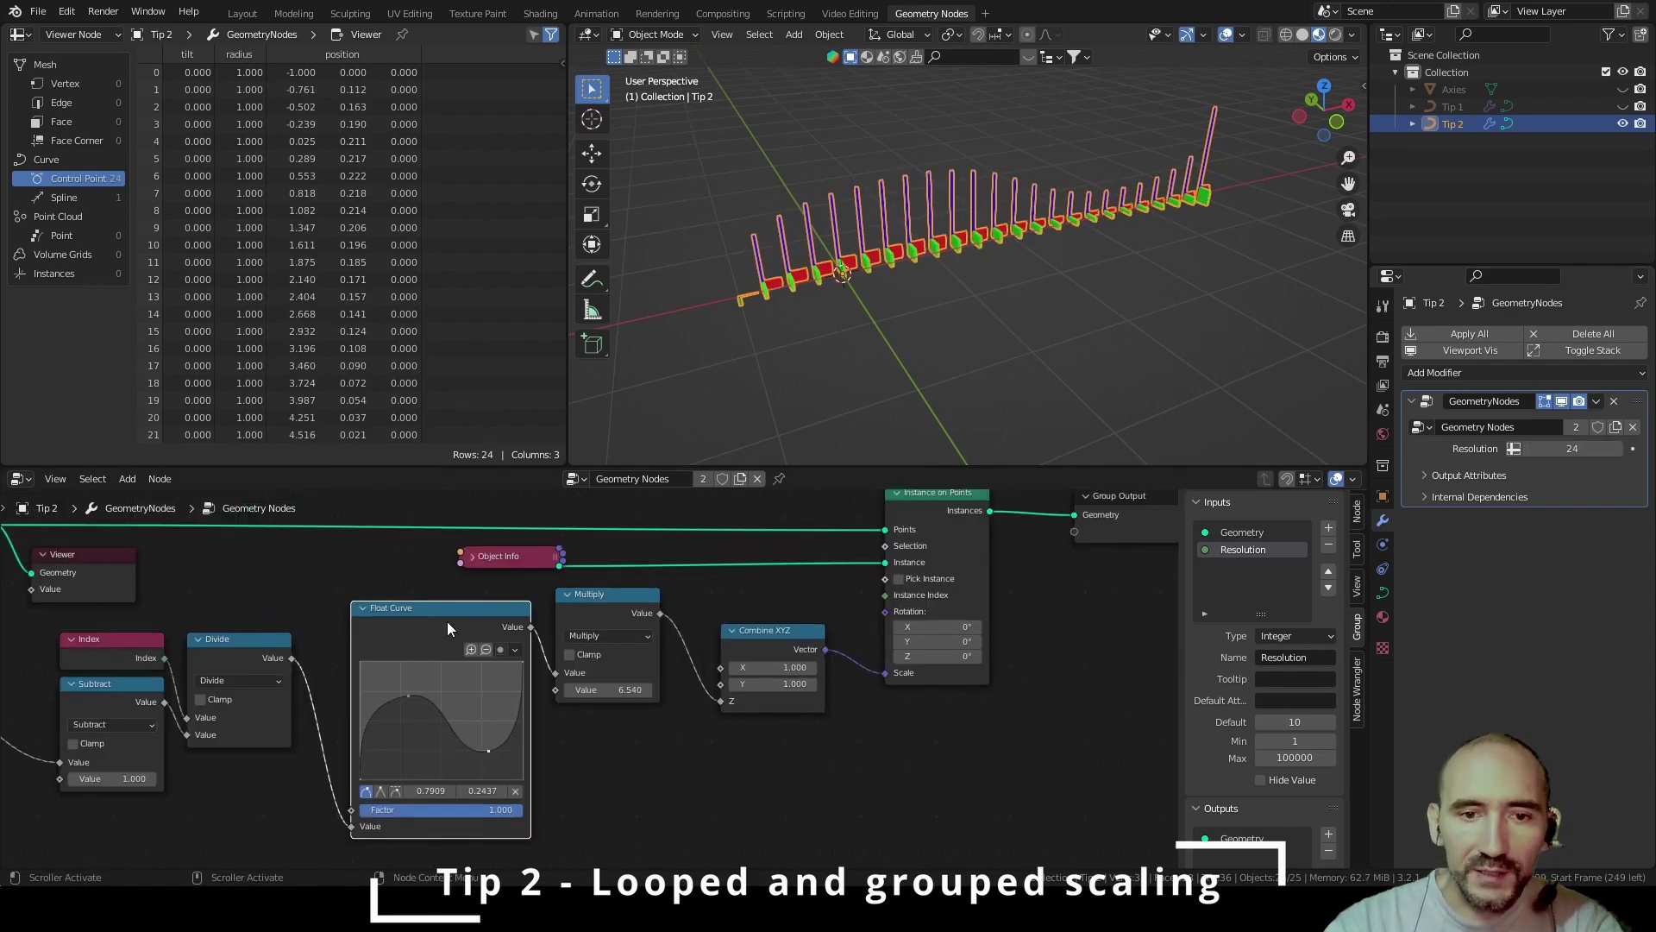
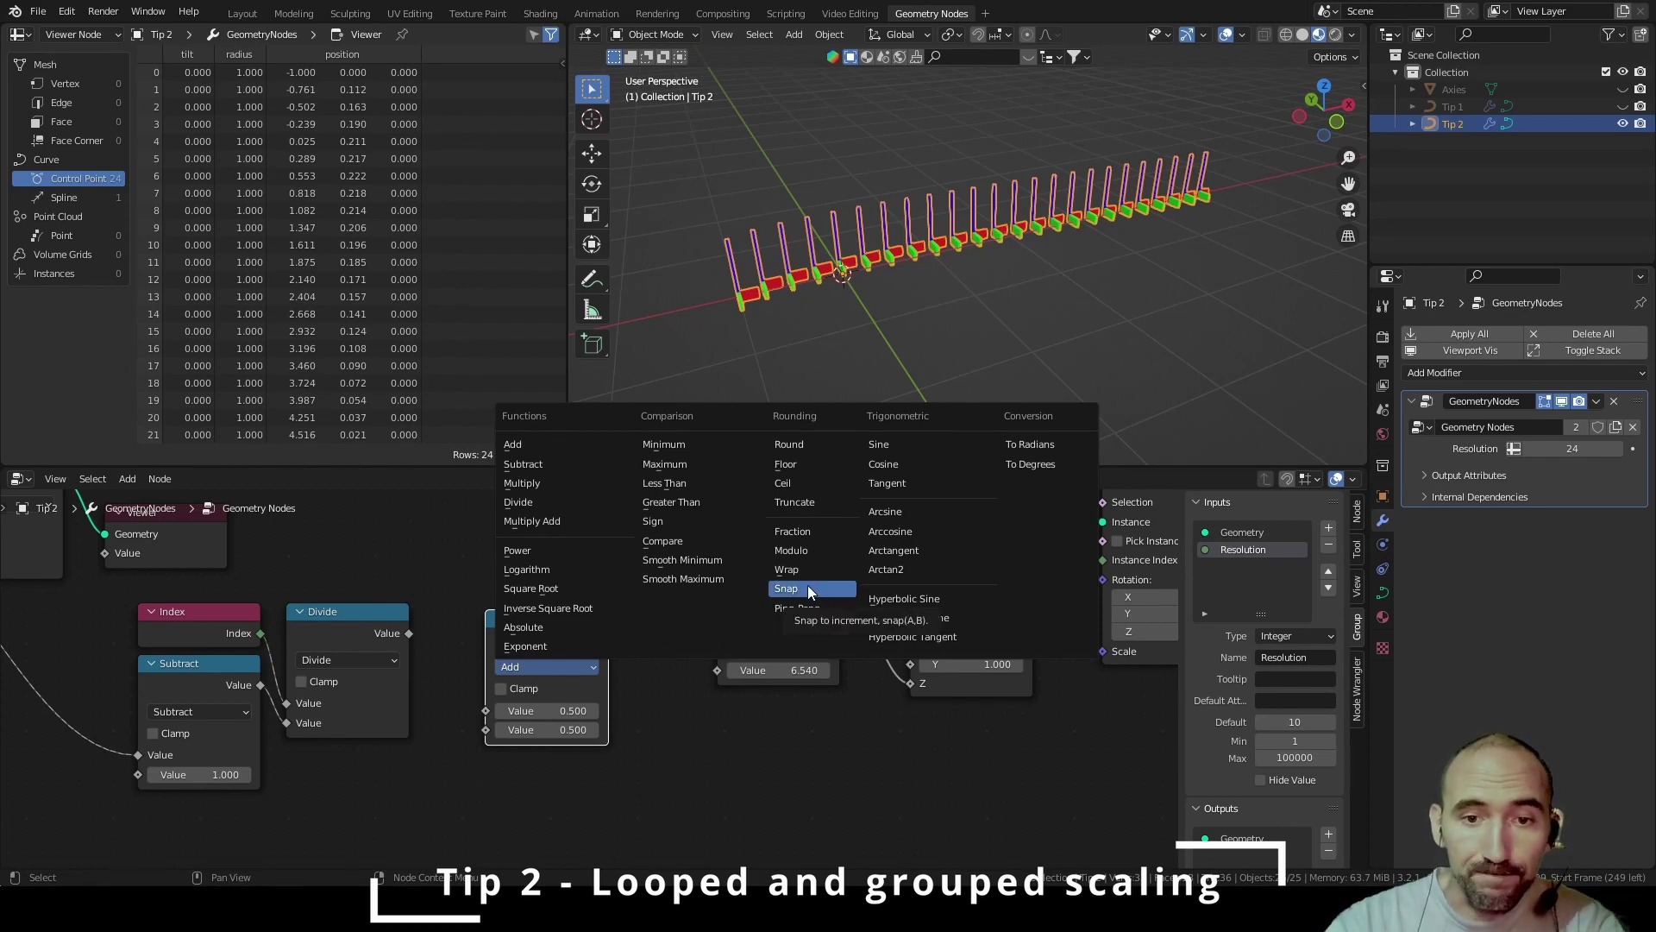
Set the new Math node to Modulo, connect the Divide output to its first value, and place it beside Divide
left_click(811, 551)
left_click_drag(409, 633, 487, 710)
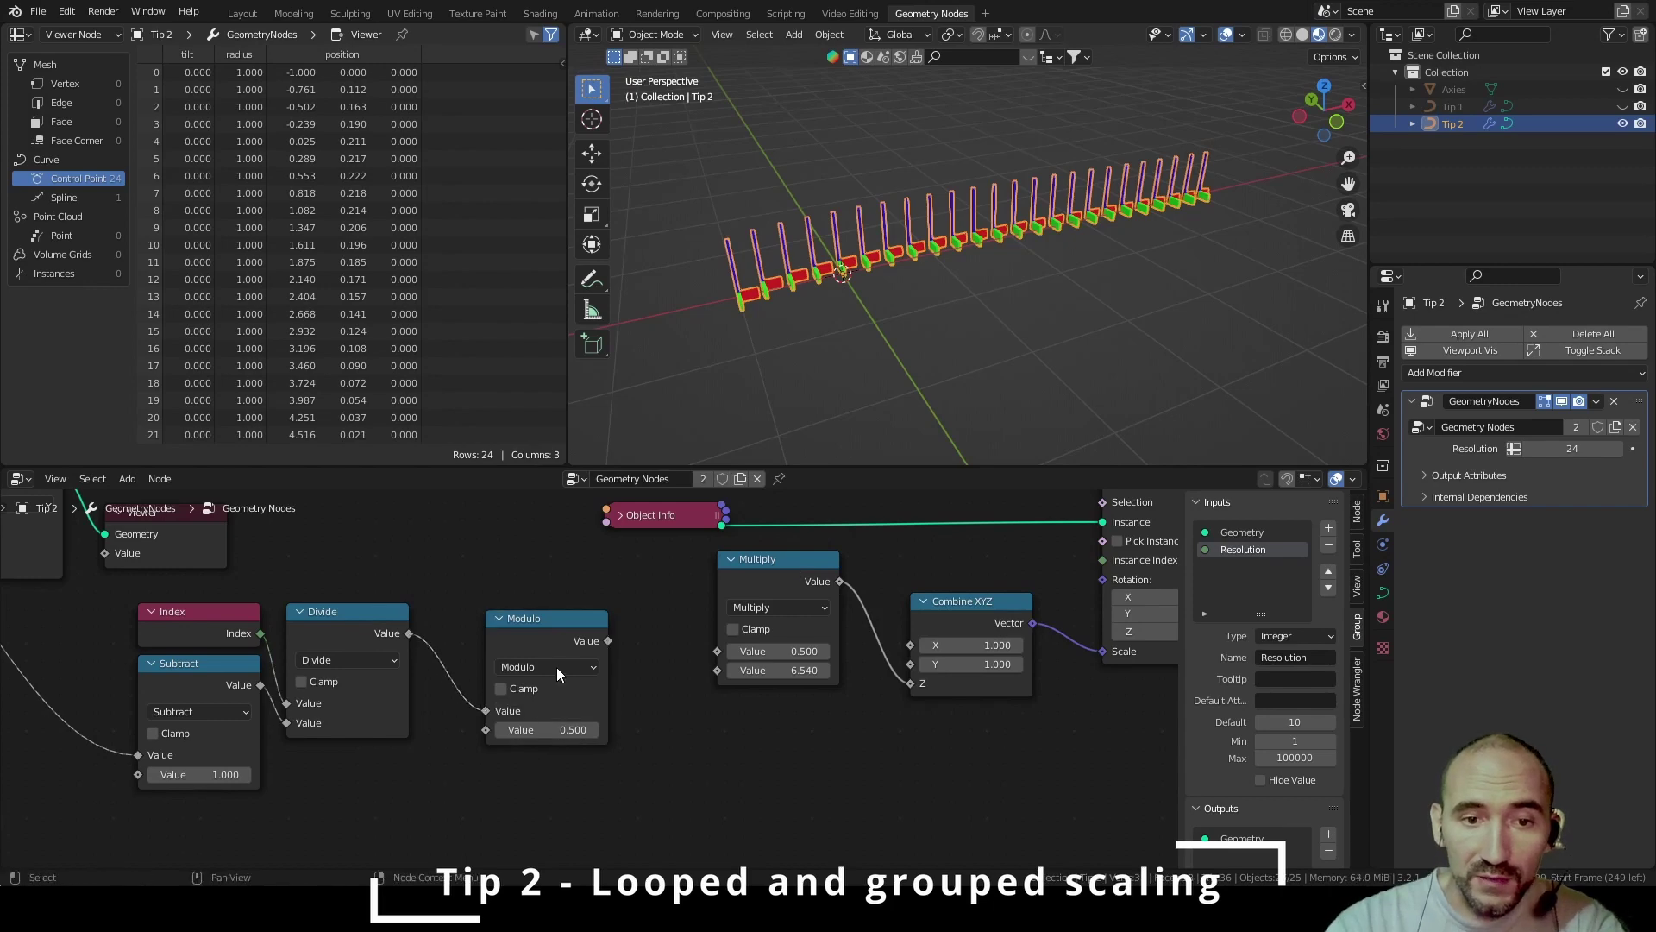
left_click_drag(556, 666, 509, 640)
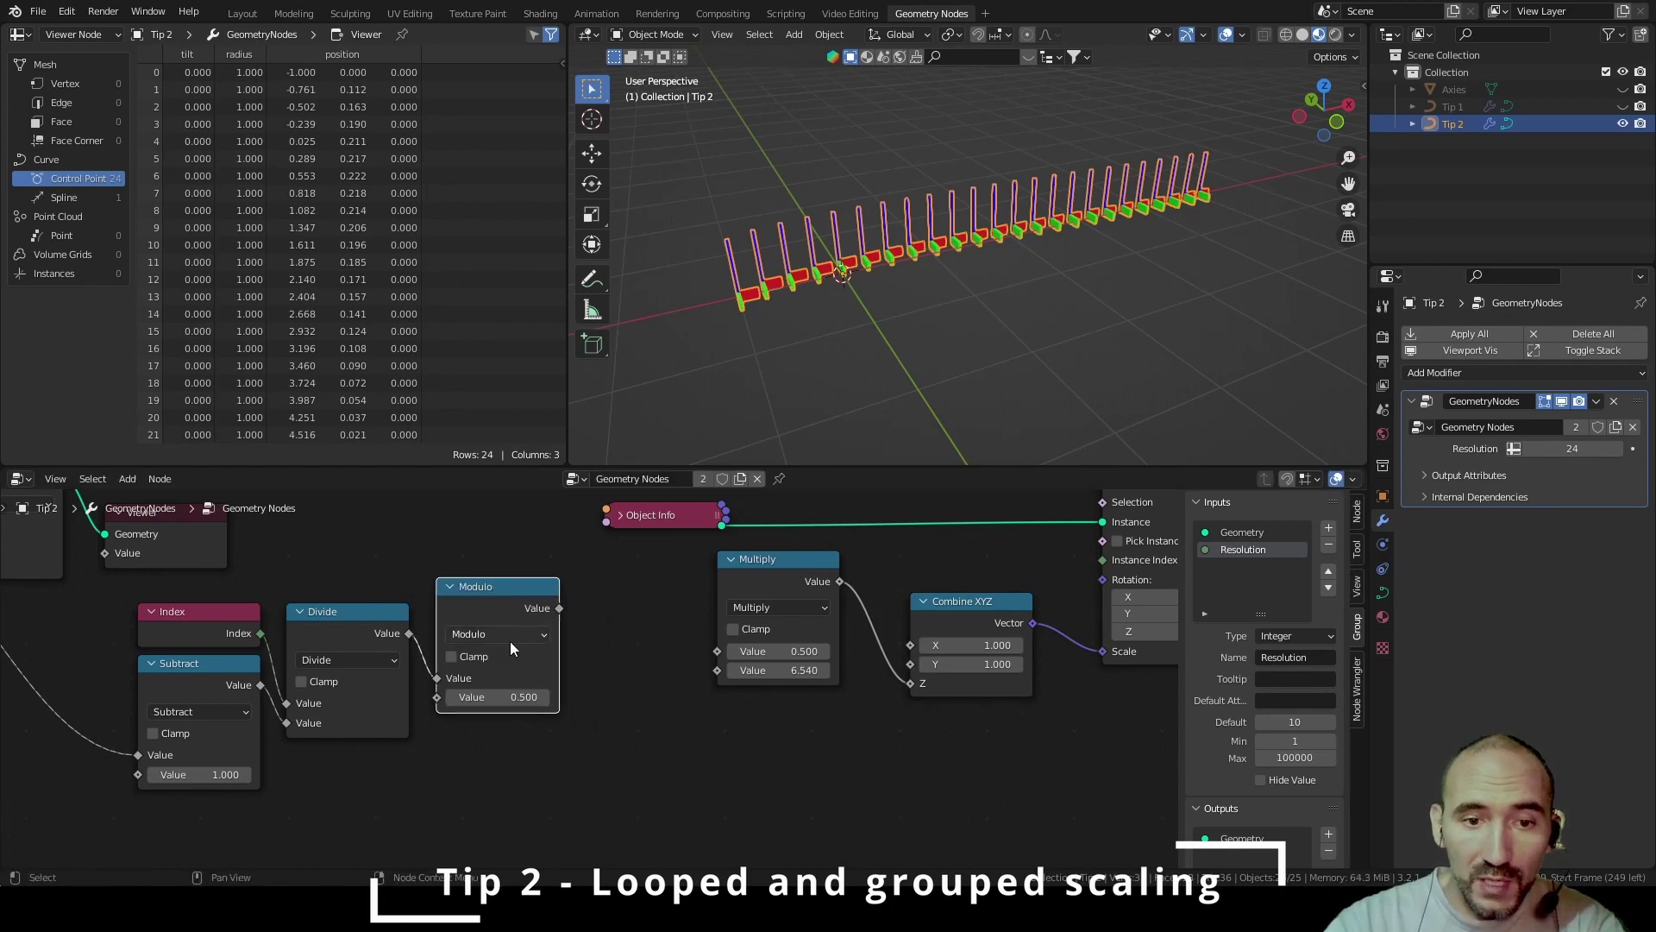
Set the Modulo node's second value to 0.1 and connect its output to the Multiply node, with the multiplier raised to 69.240
left_click(475, 701)
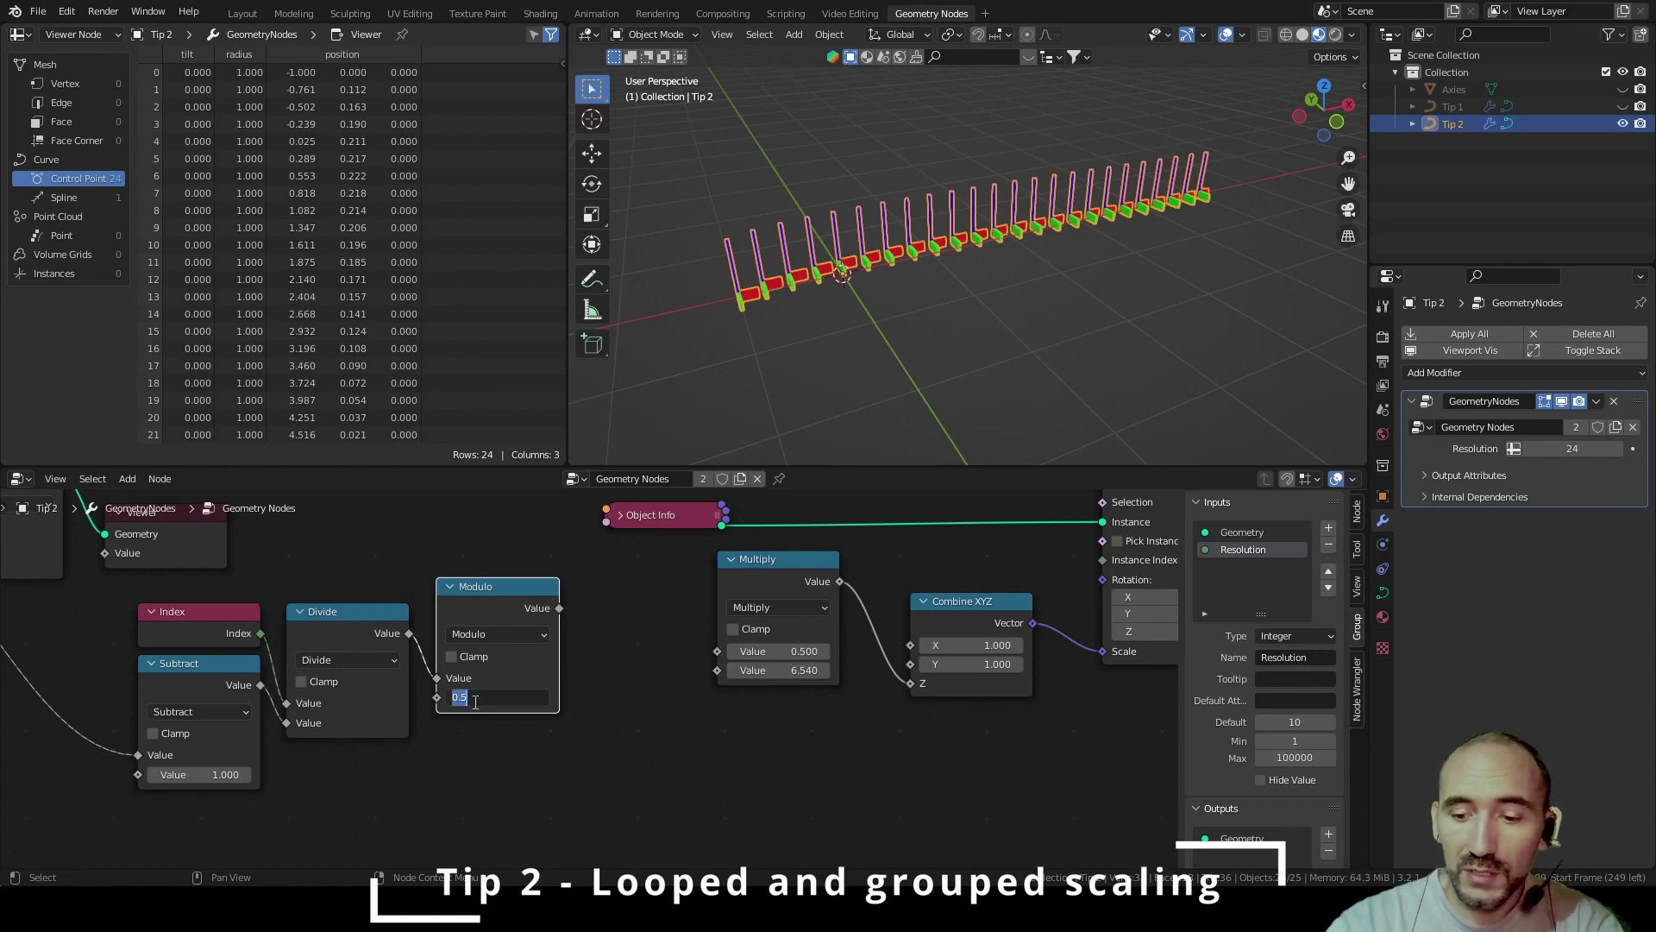
type("0.1")
key("Return")
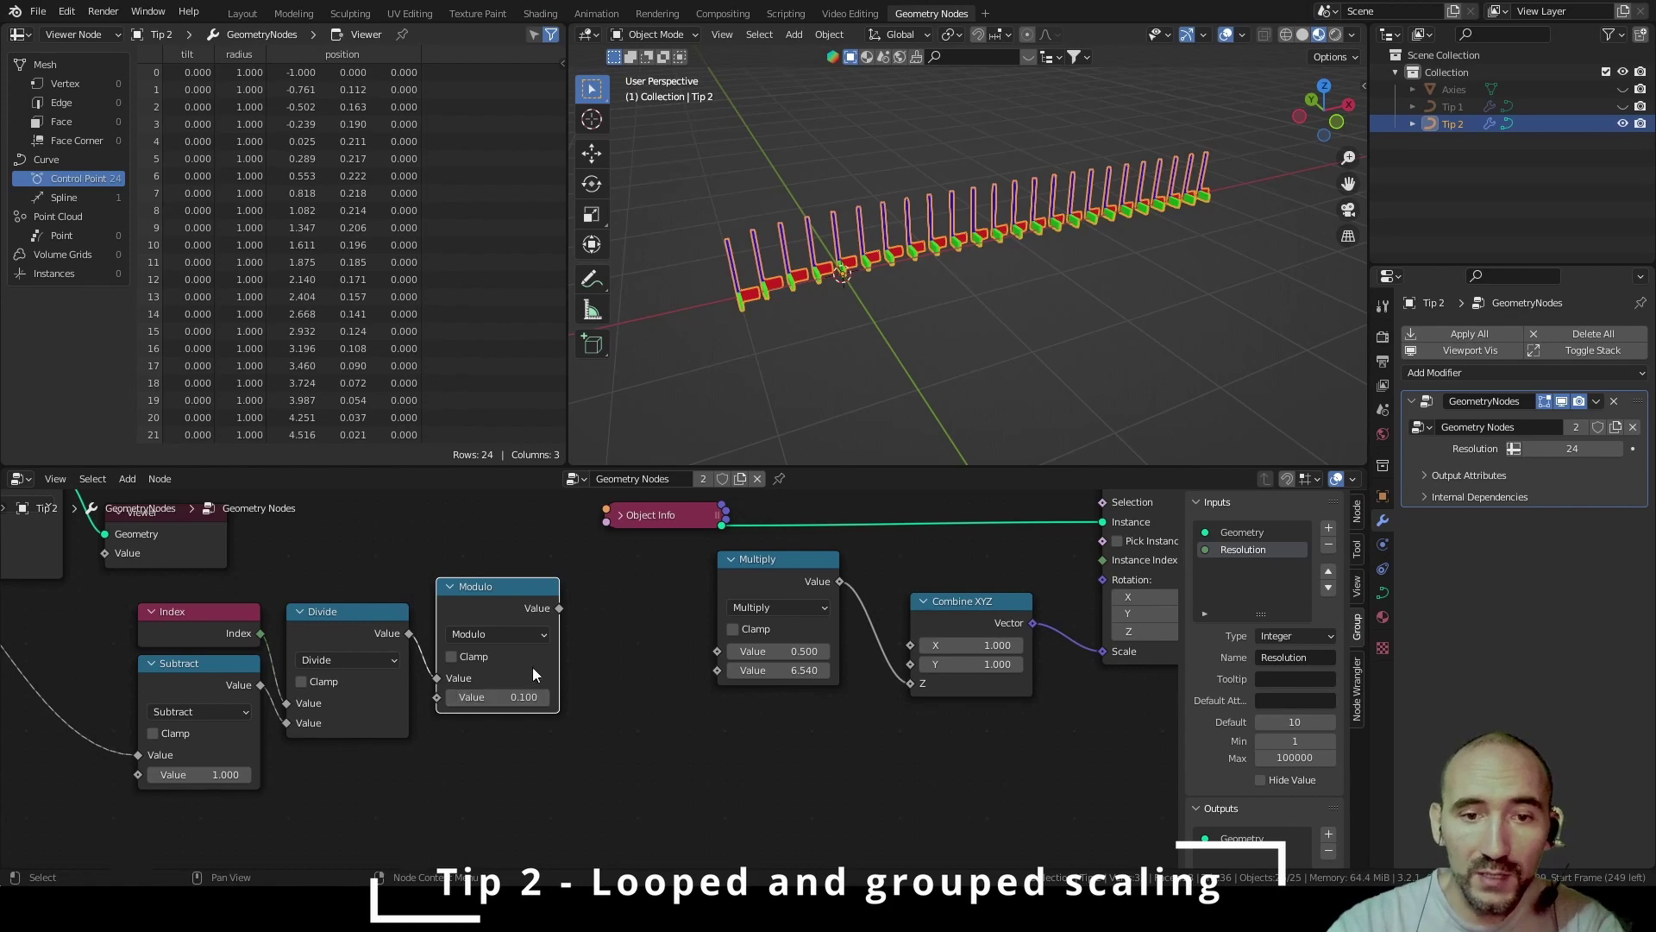
left_click_drag(561, 607, 906, 670)
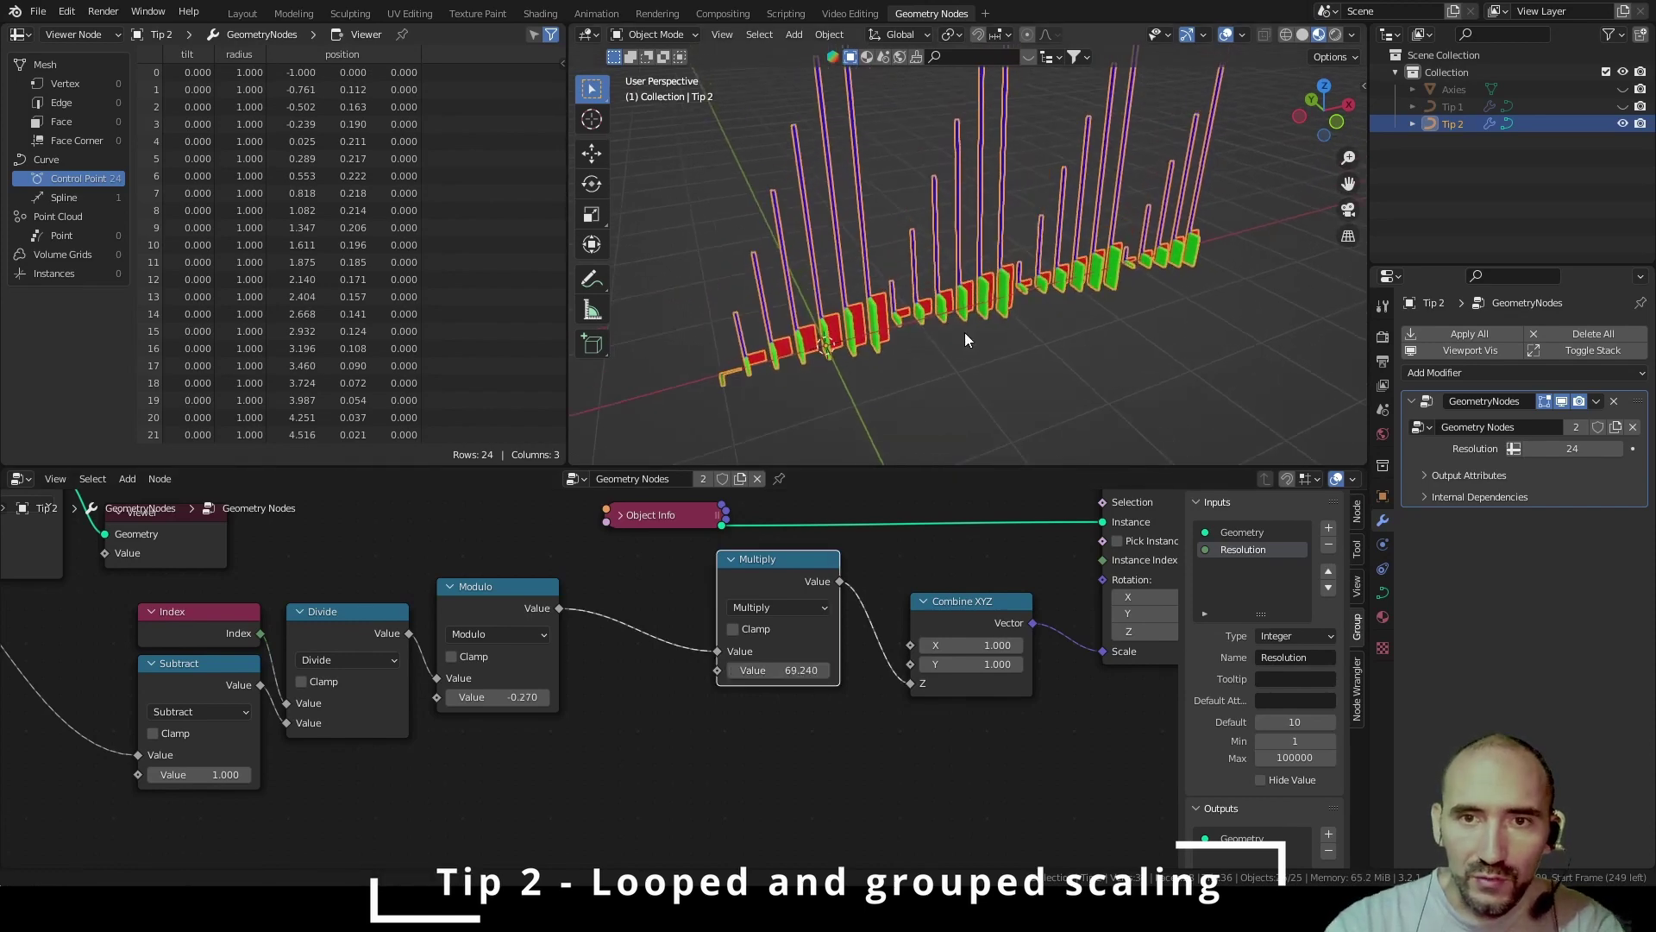
Adjust the looped scaling by setting the modifier's Resolution to 65 and the Modulo value to -0.210
left_click_drag(965, 332, 950, 365, "alt")
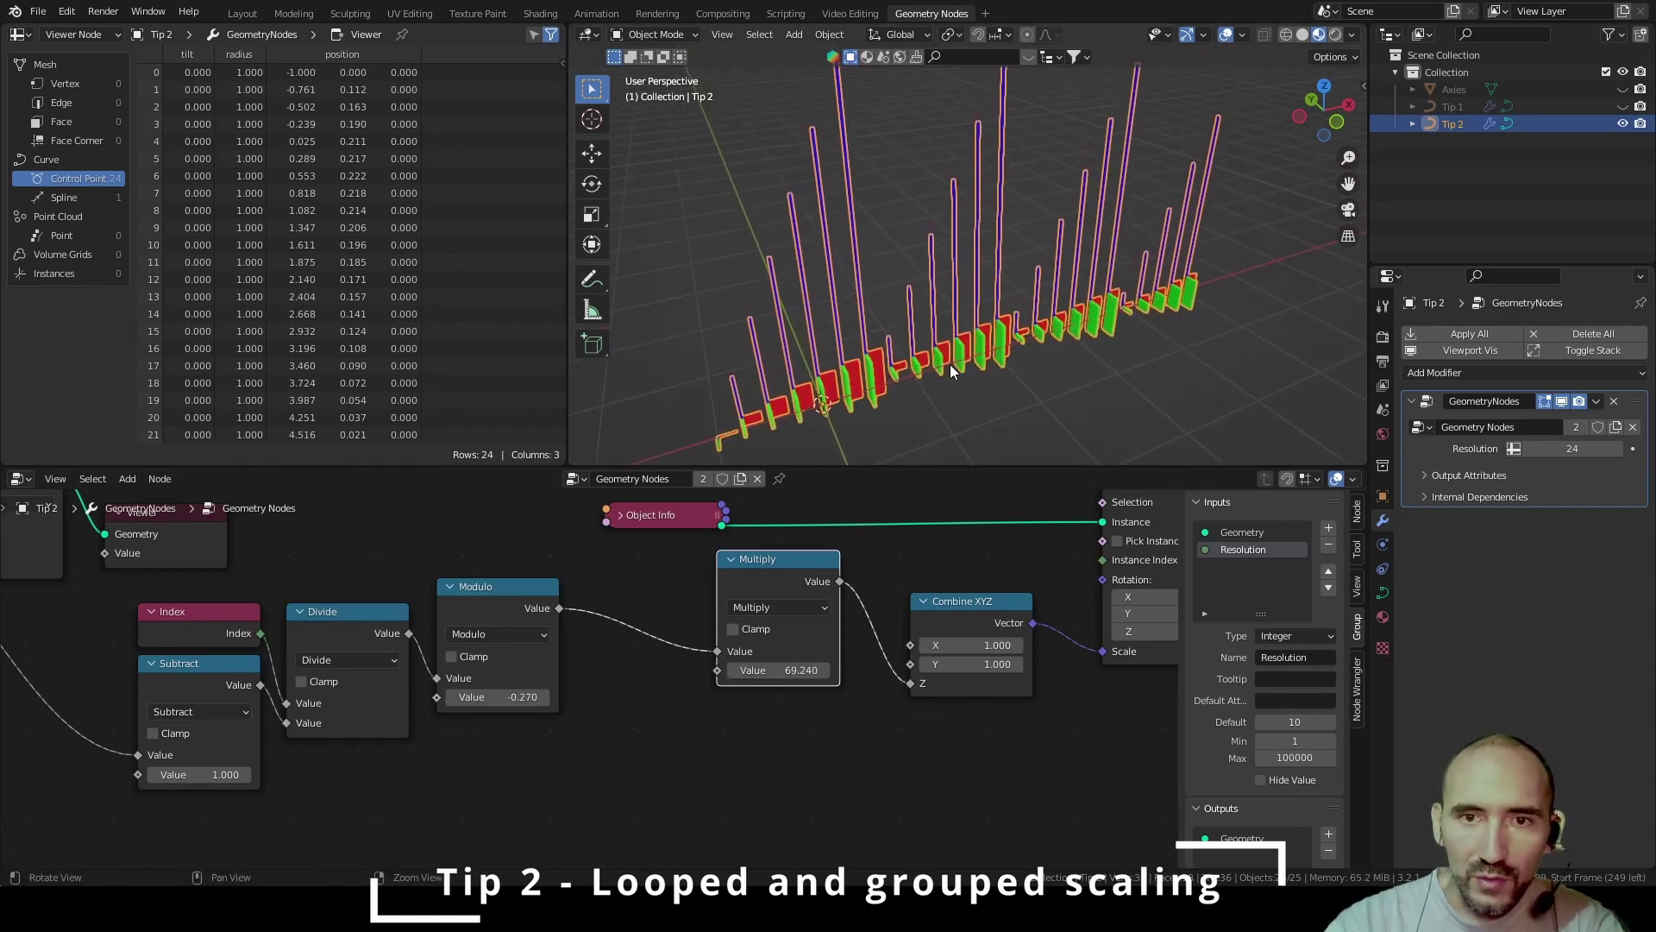
middle_click_drag(950, 364, 928, 337)
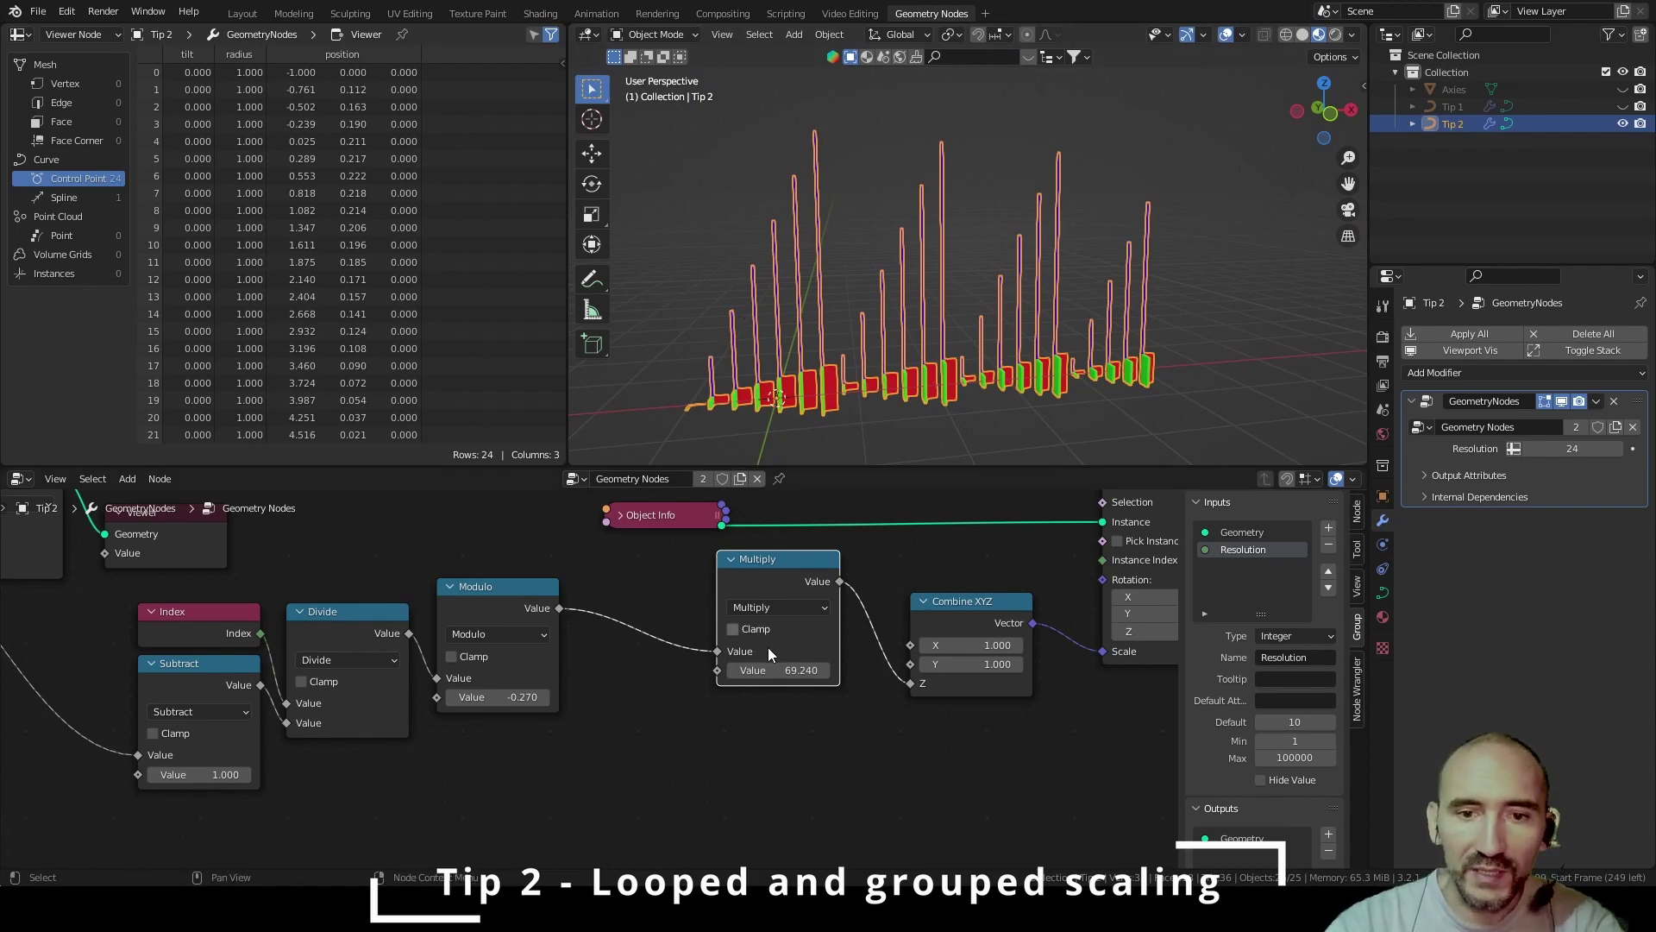
mouse_move(509, 697)
left_mouse_down("shift")
mouse_move(488, 697)
mouse_move(518, 697)
left_mouse_up("shift")
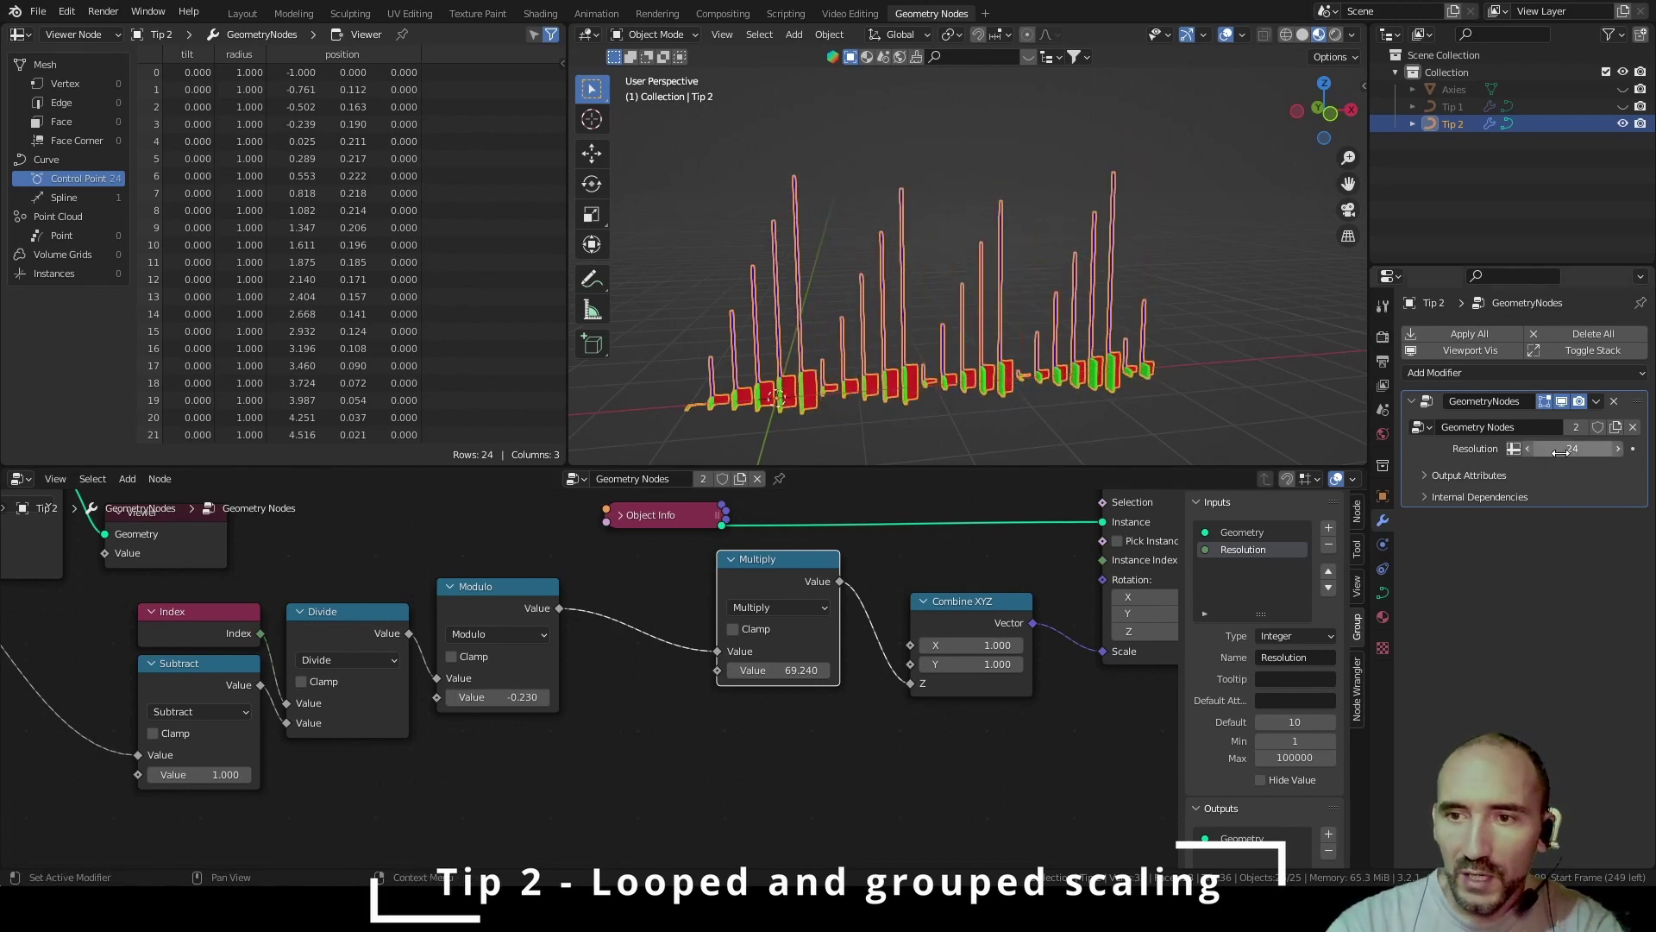
left_click_drag(1561, 451, 1602, 452)
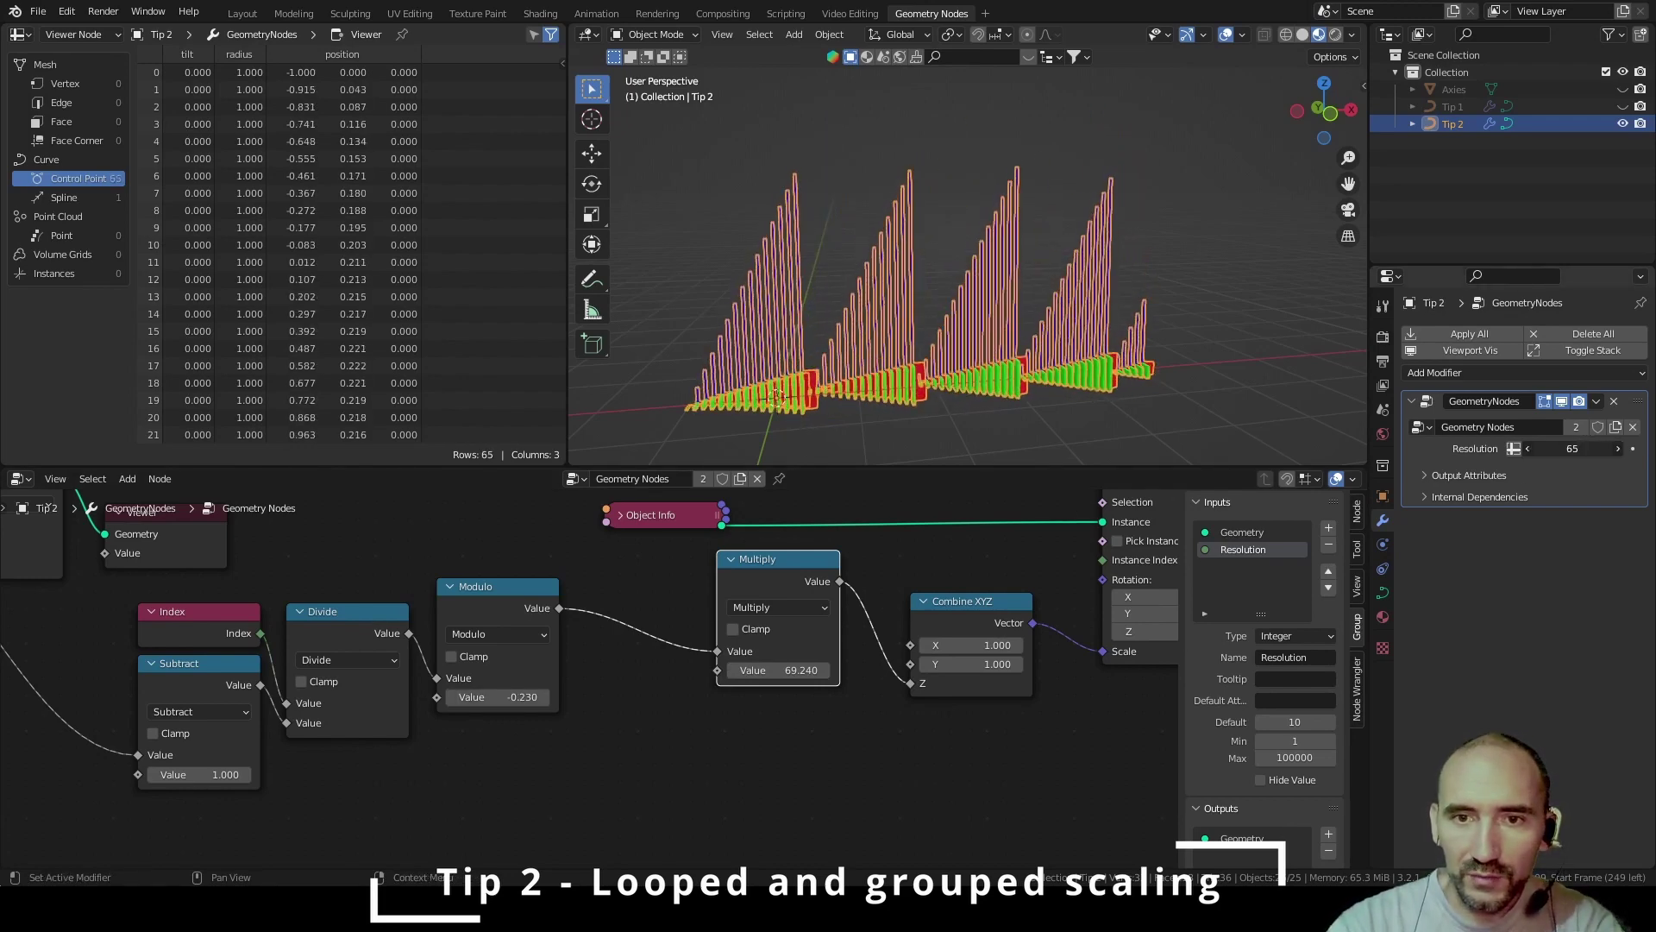
left_click_drag(509, 697, 589, 701)
Change the Modulo node's operation to Snap and set its Increment to 0.160
left_click(508, 635)
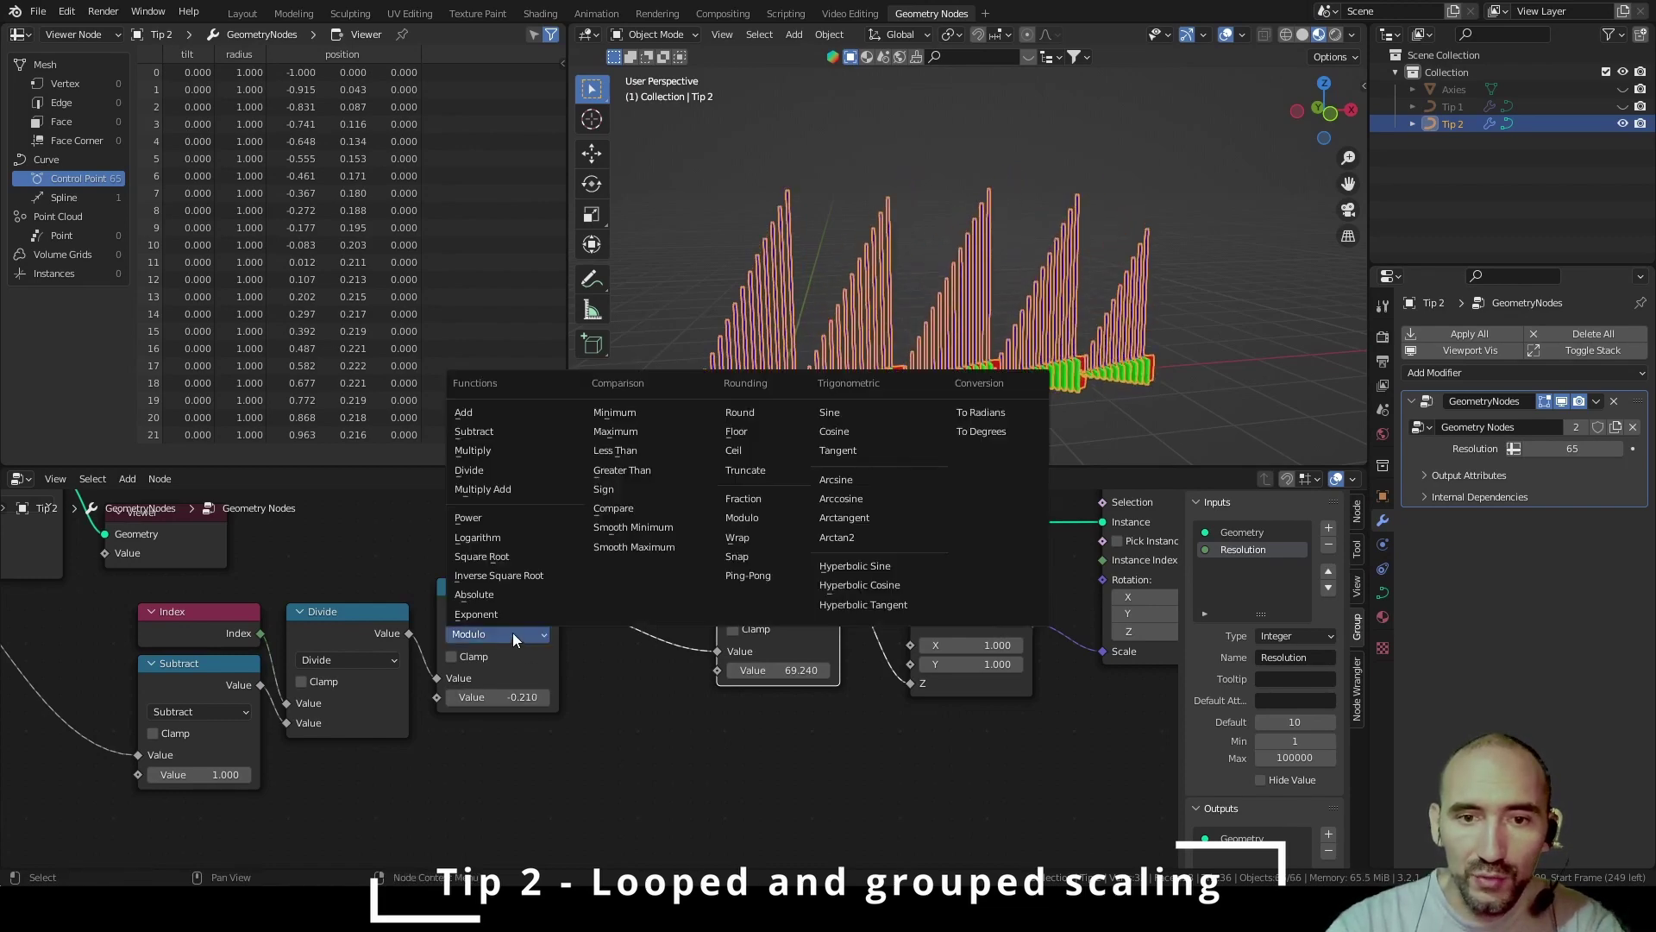
left_click(763, 575)
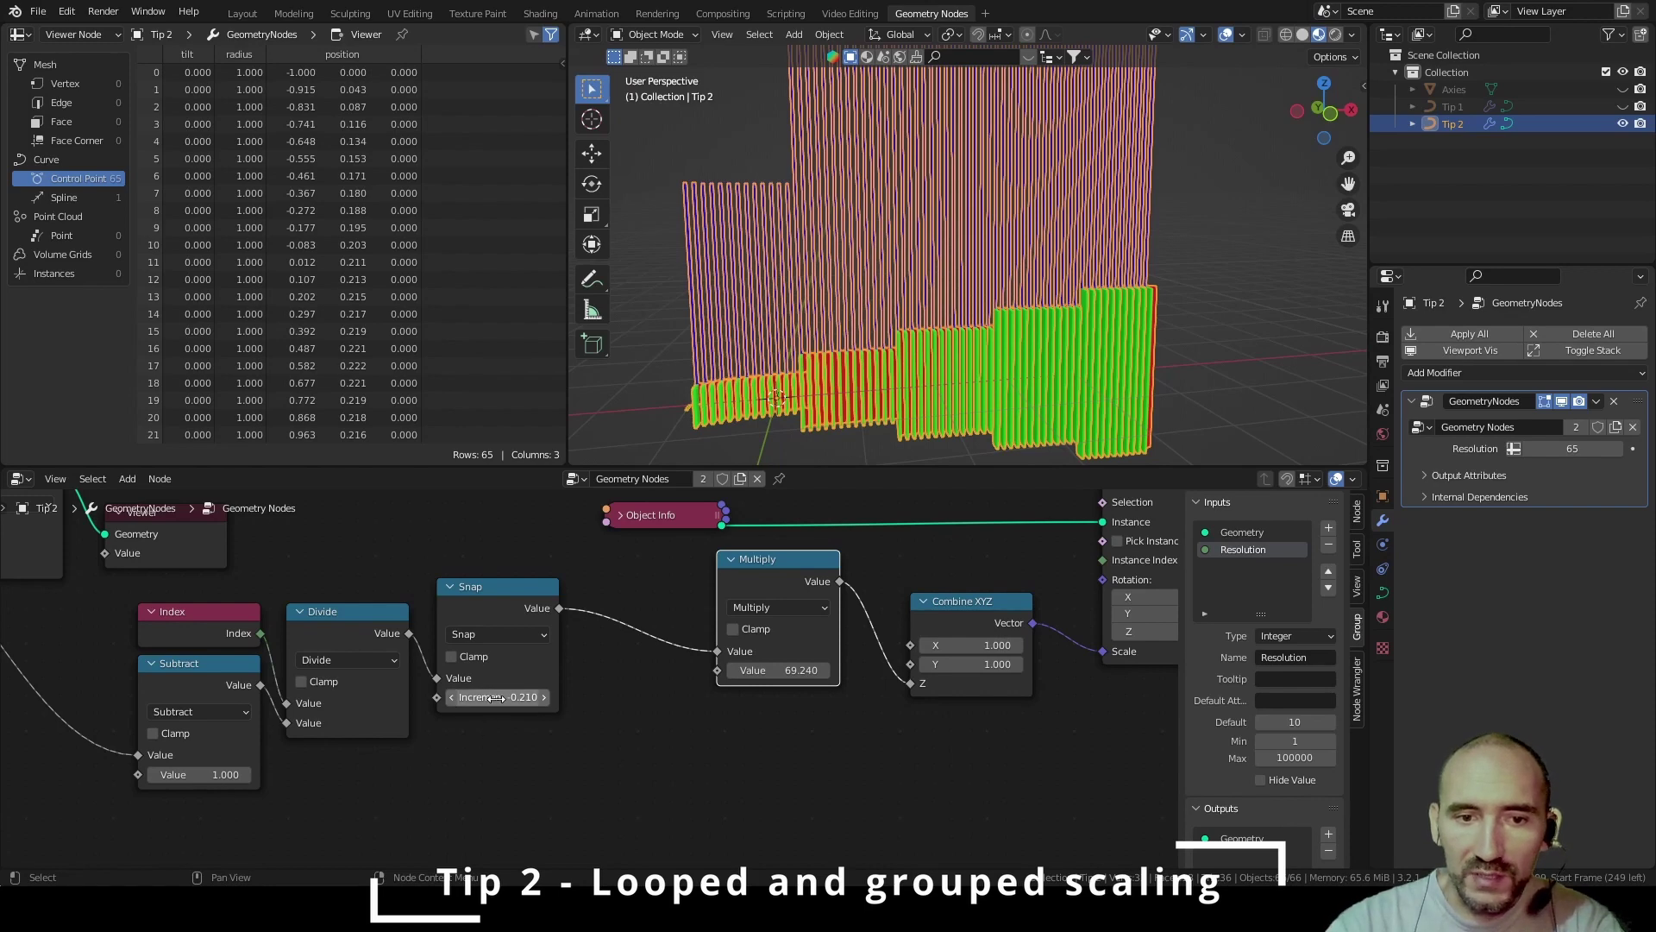
left_click_drag(496, 697, 744, 694, "shift")
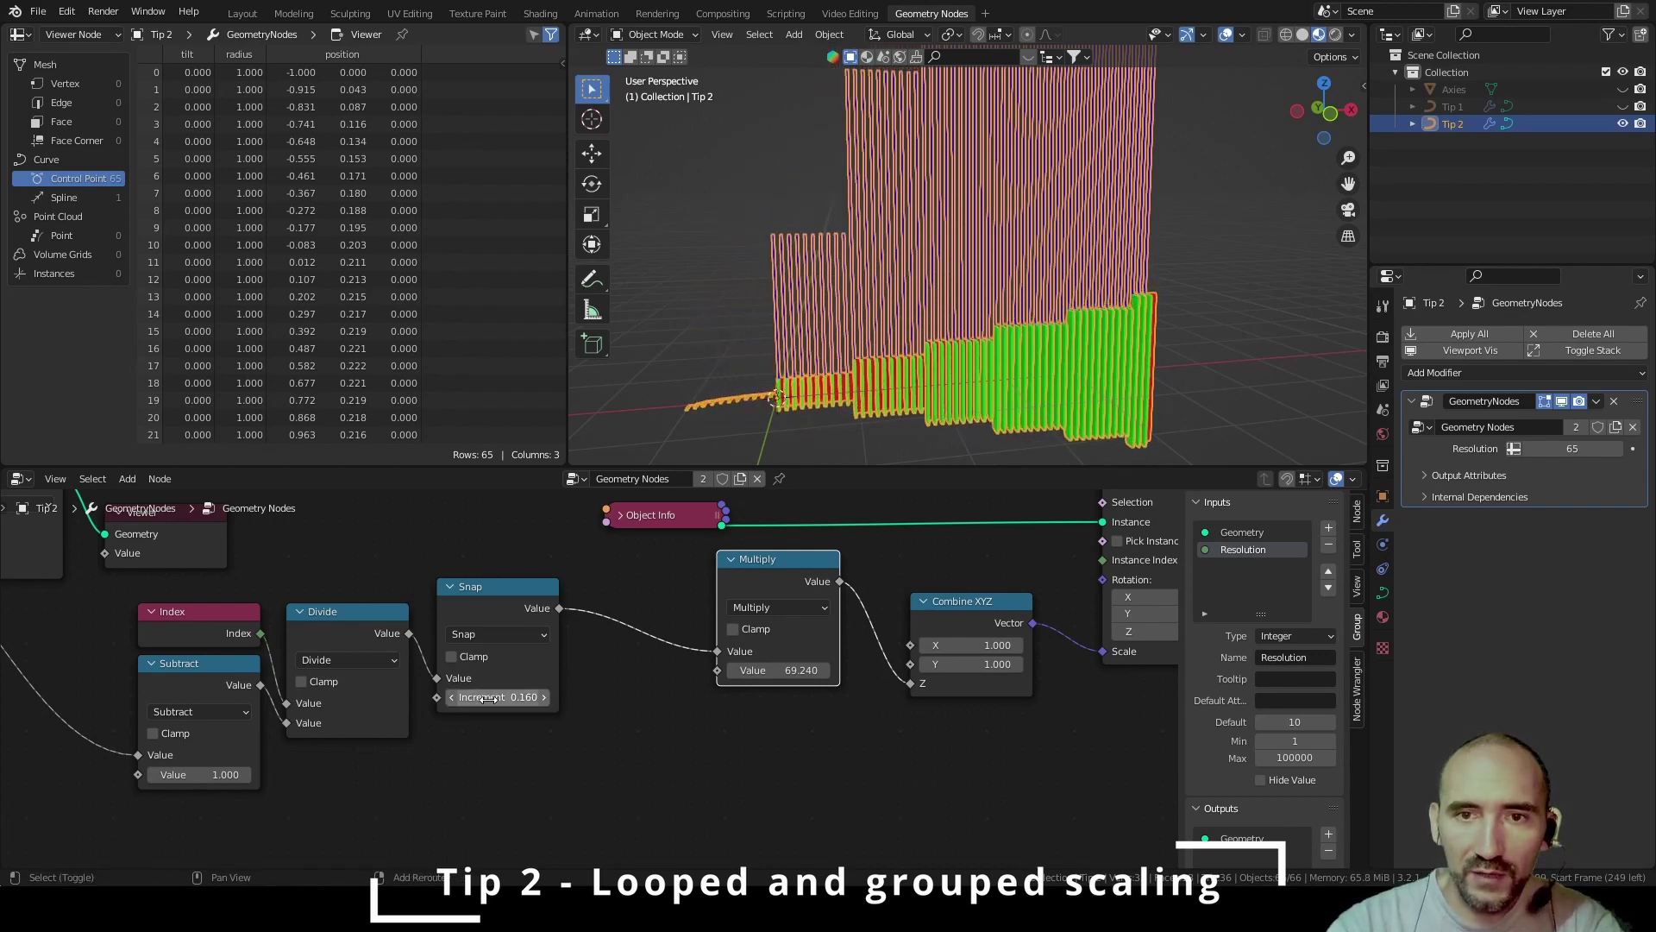
Lower the Multiply node's value to 13.840 and set the modifier's Resolution to 58
scroll(983, 267, "down", 4)
left_click_drag(984, 245, 975, 240, "alt")
scroll(975, 241, "up", 2)
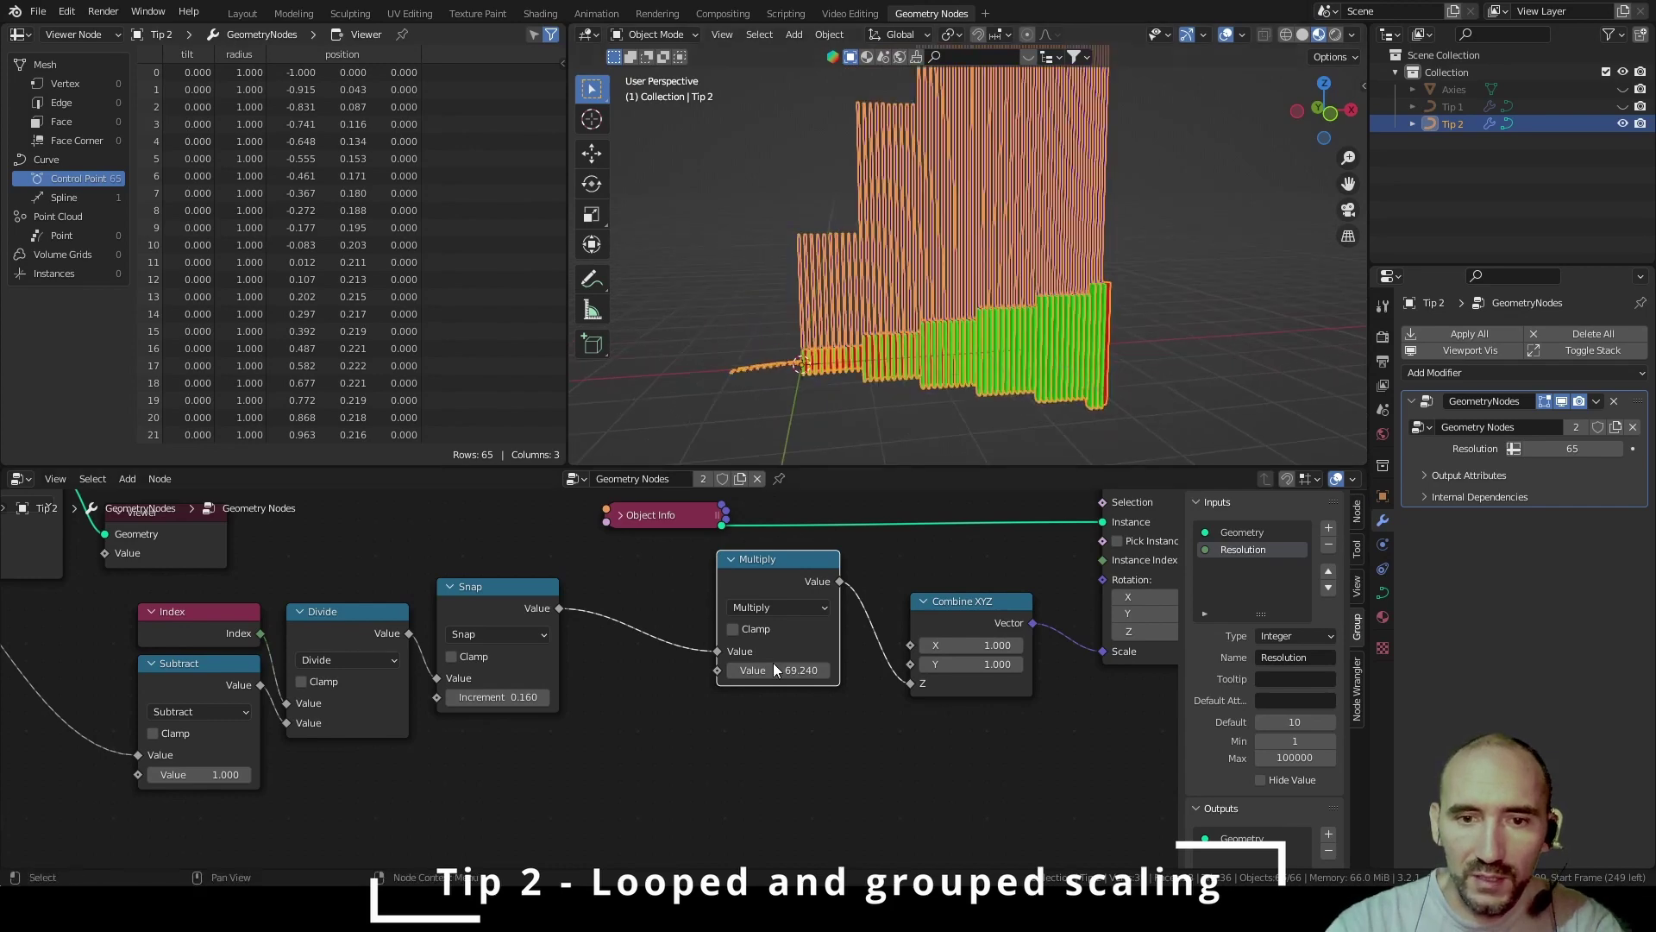
left_click_drag(776, 670, 500, 670)
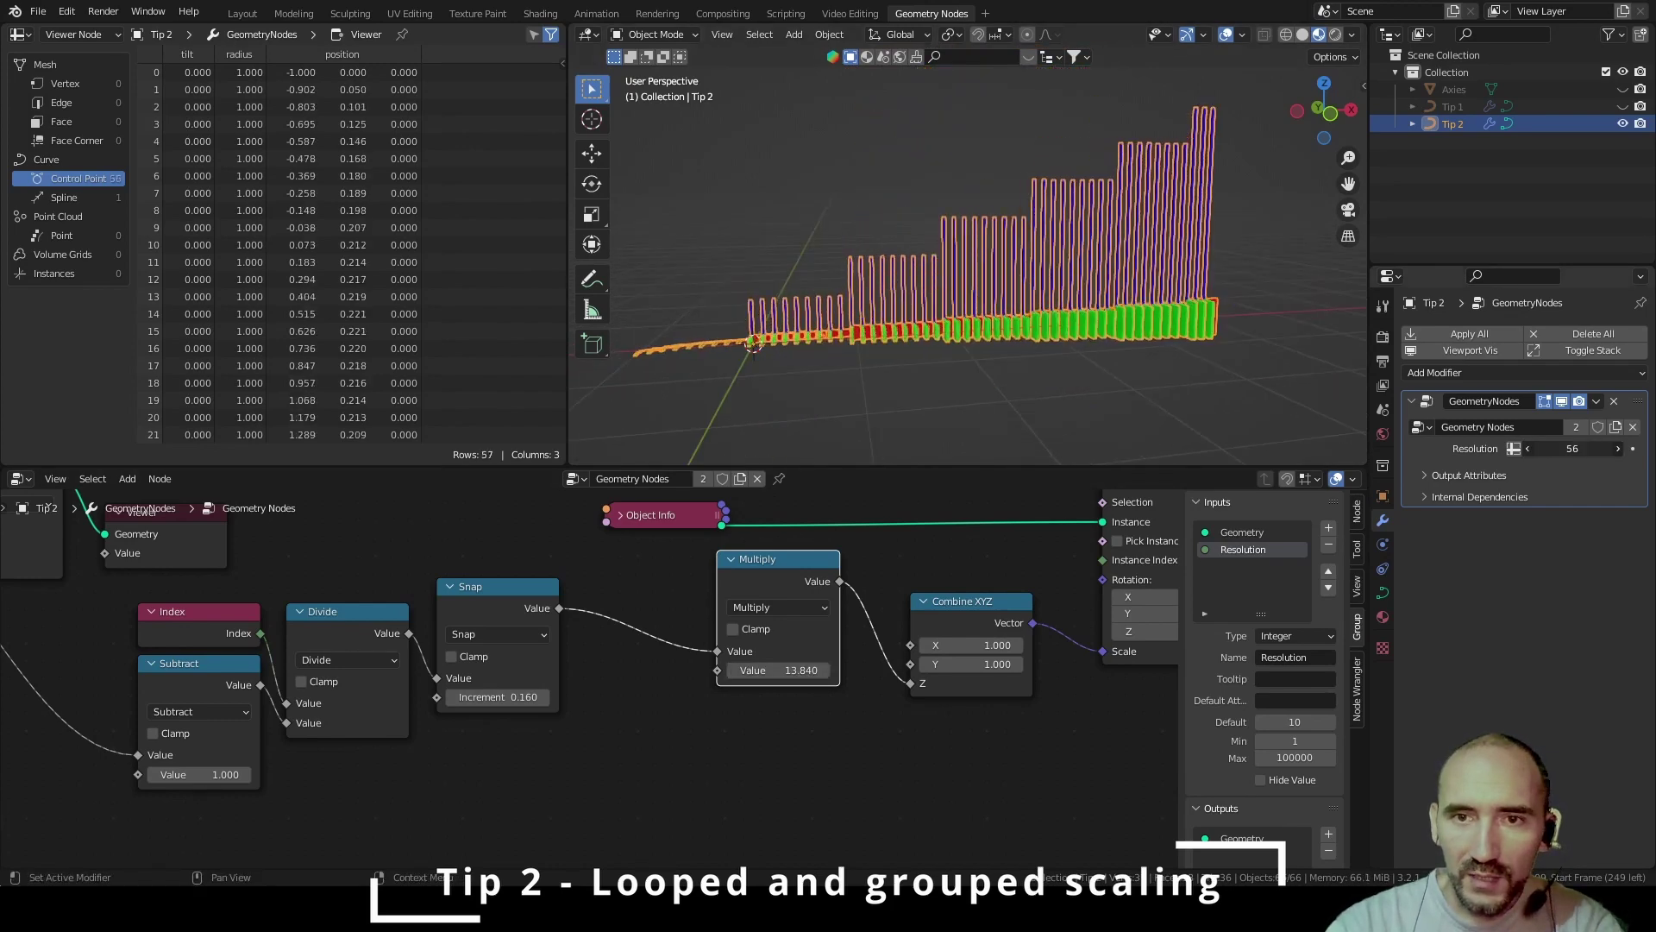
left_click_drag(1572, 449, 1583, 449)
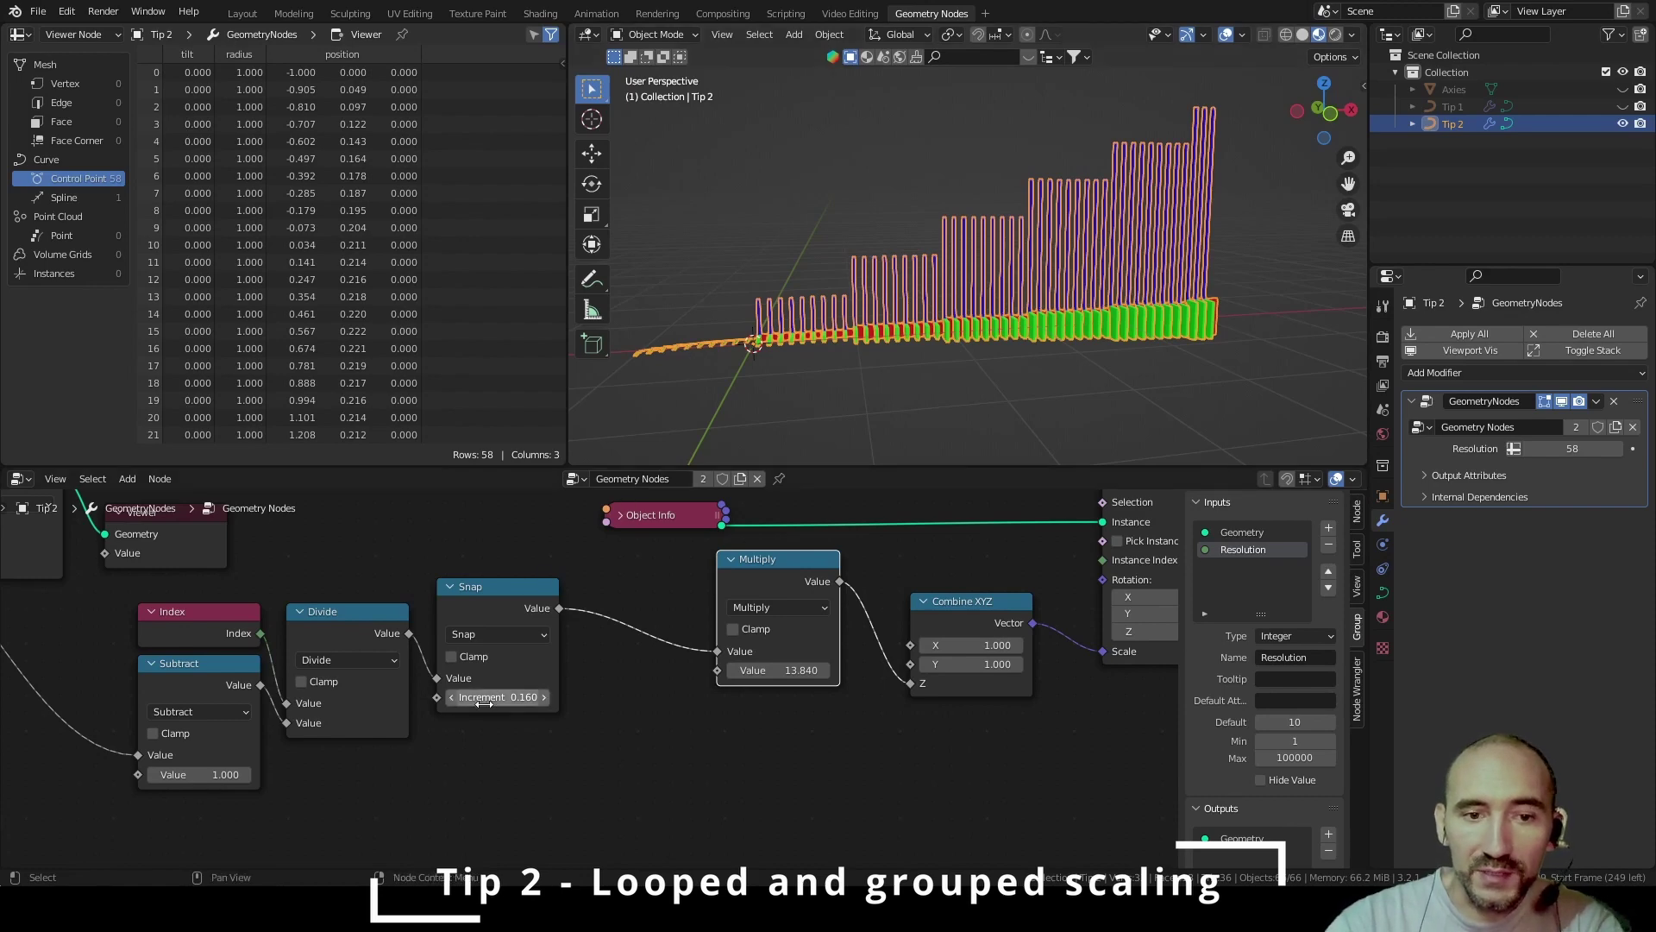
Add a Math node set to Add and insert it between the Snap and Multiply nodes
left_click(629, 728)
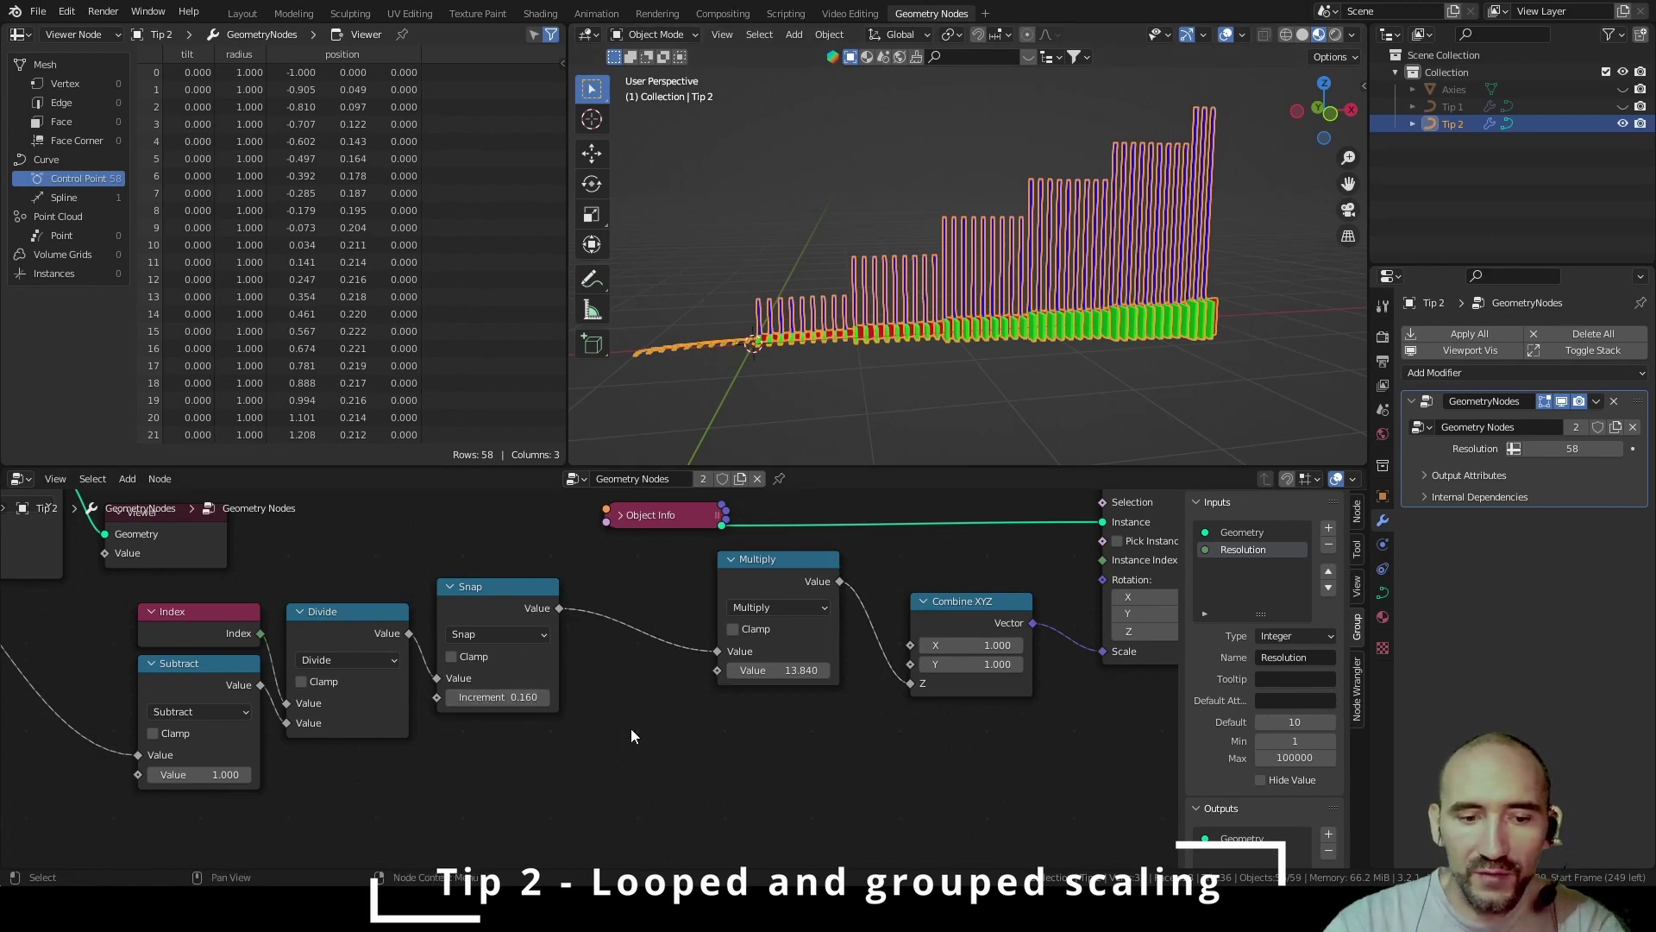
key("F3")
type("math")
key("Return")
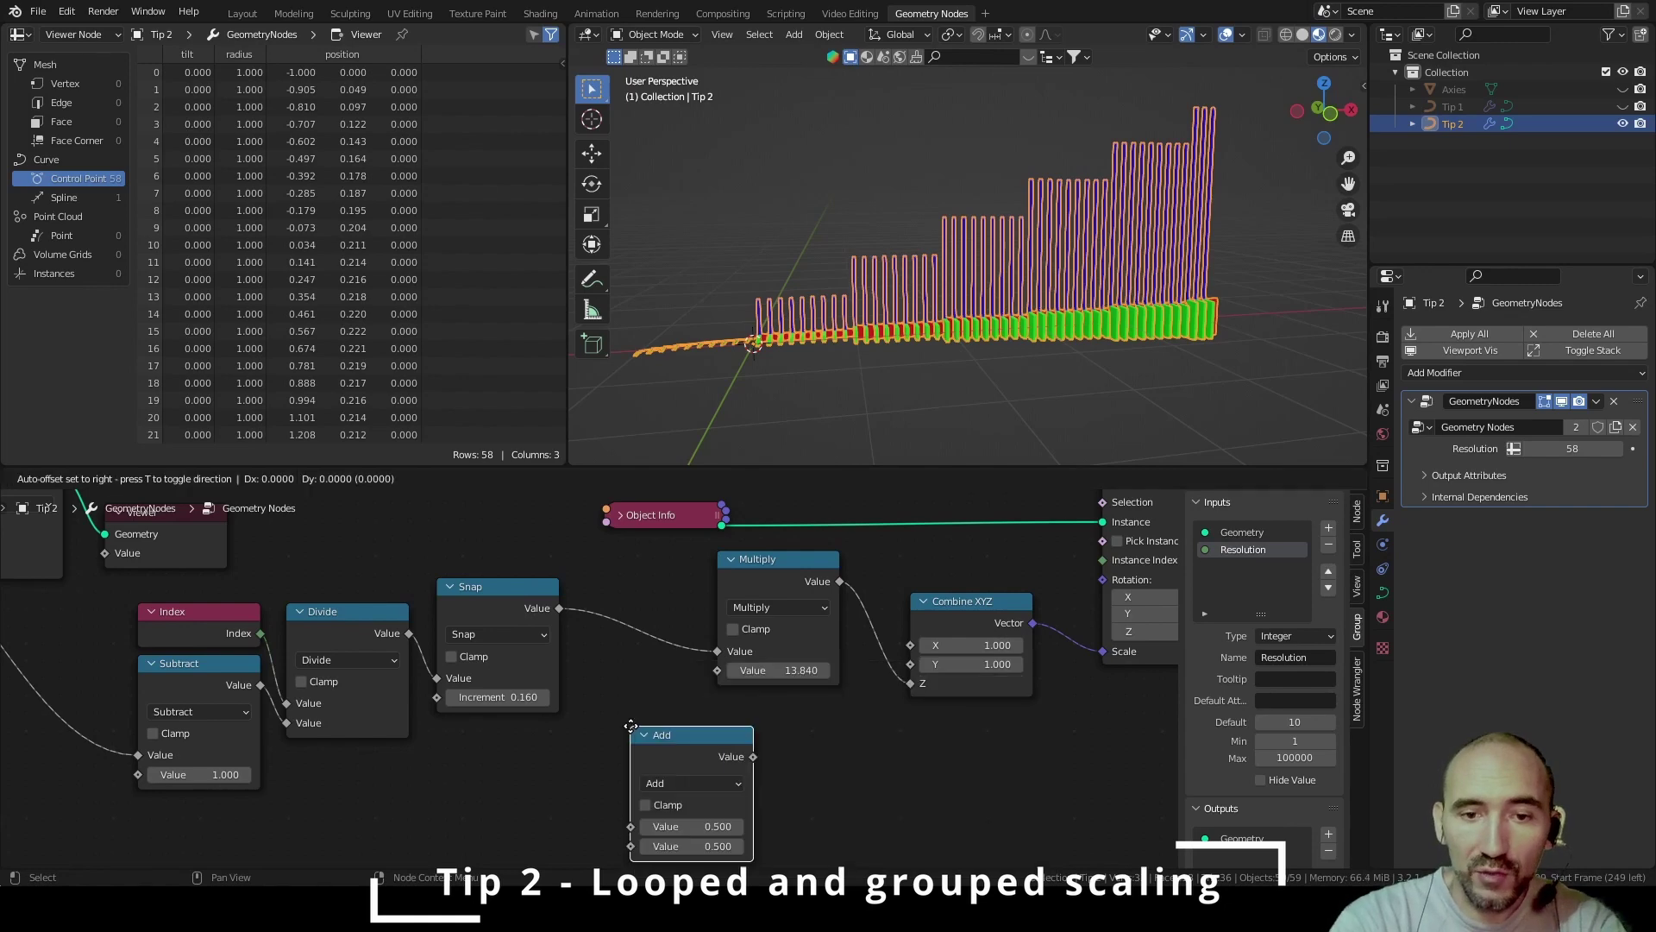
left_click(628, 611)
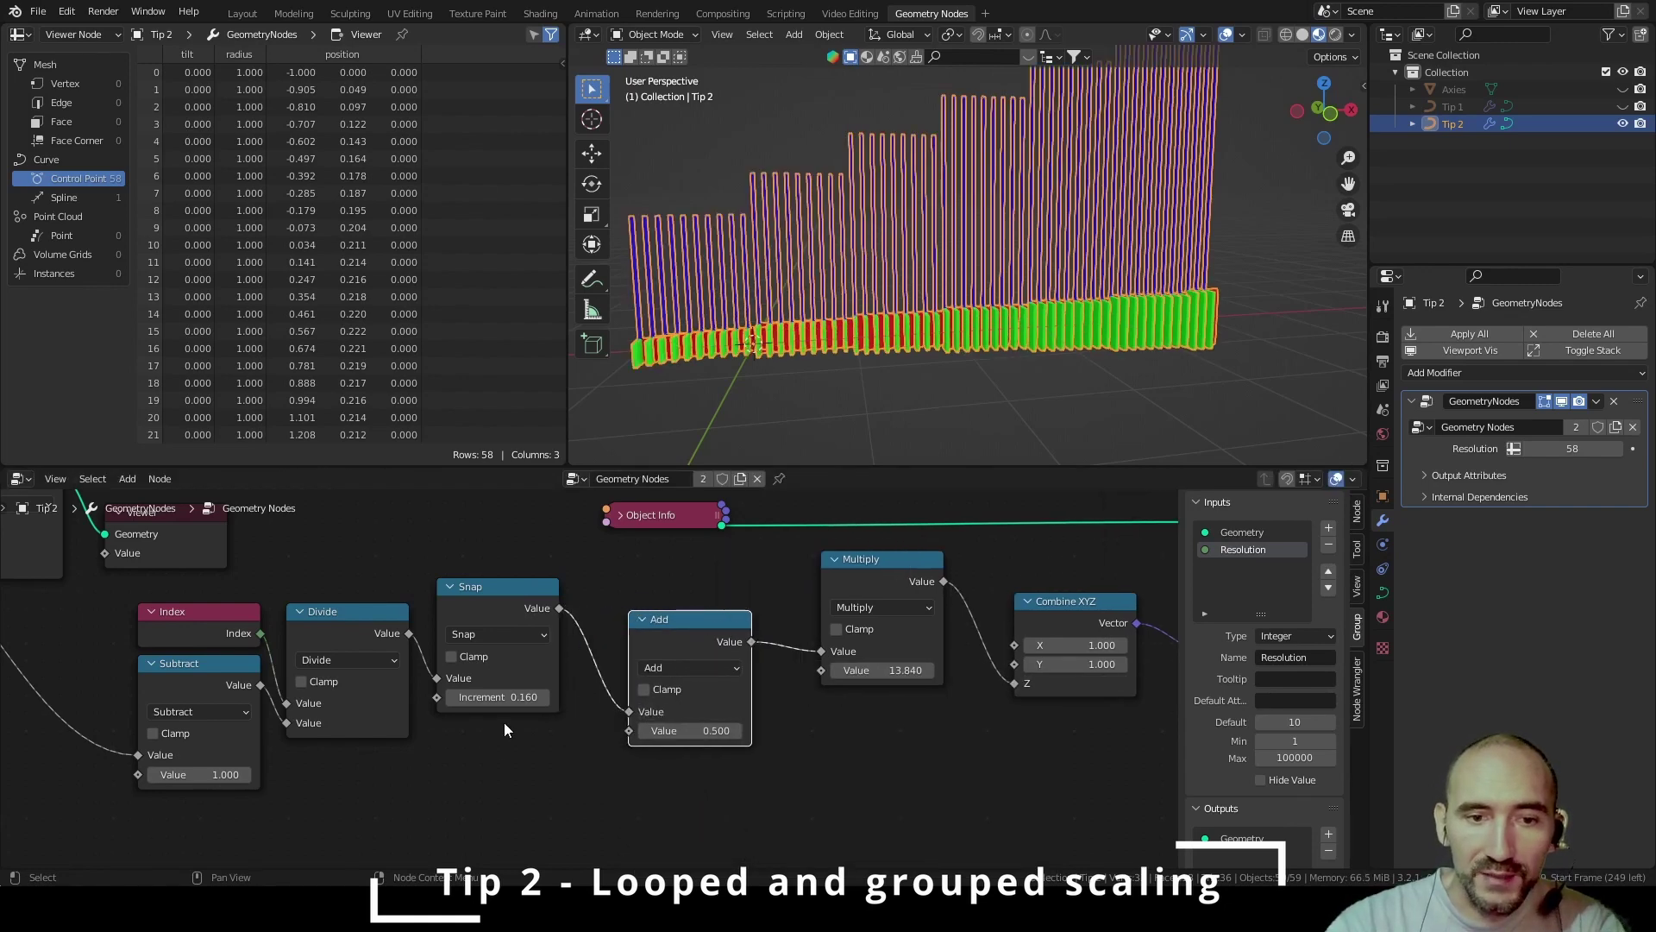
Add a Value node holding the Snap increment of 0.160 and connect it to the Snap Increment and the Add node's second value
key("F3")
type("value")
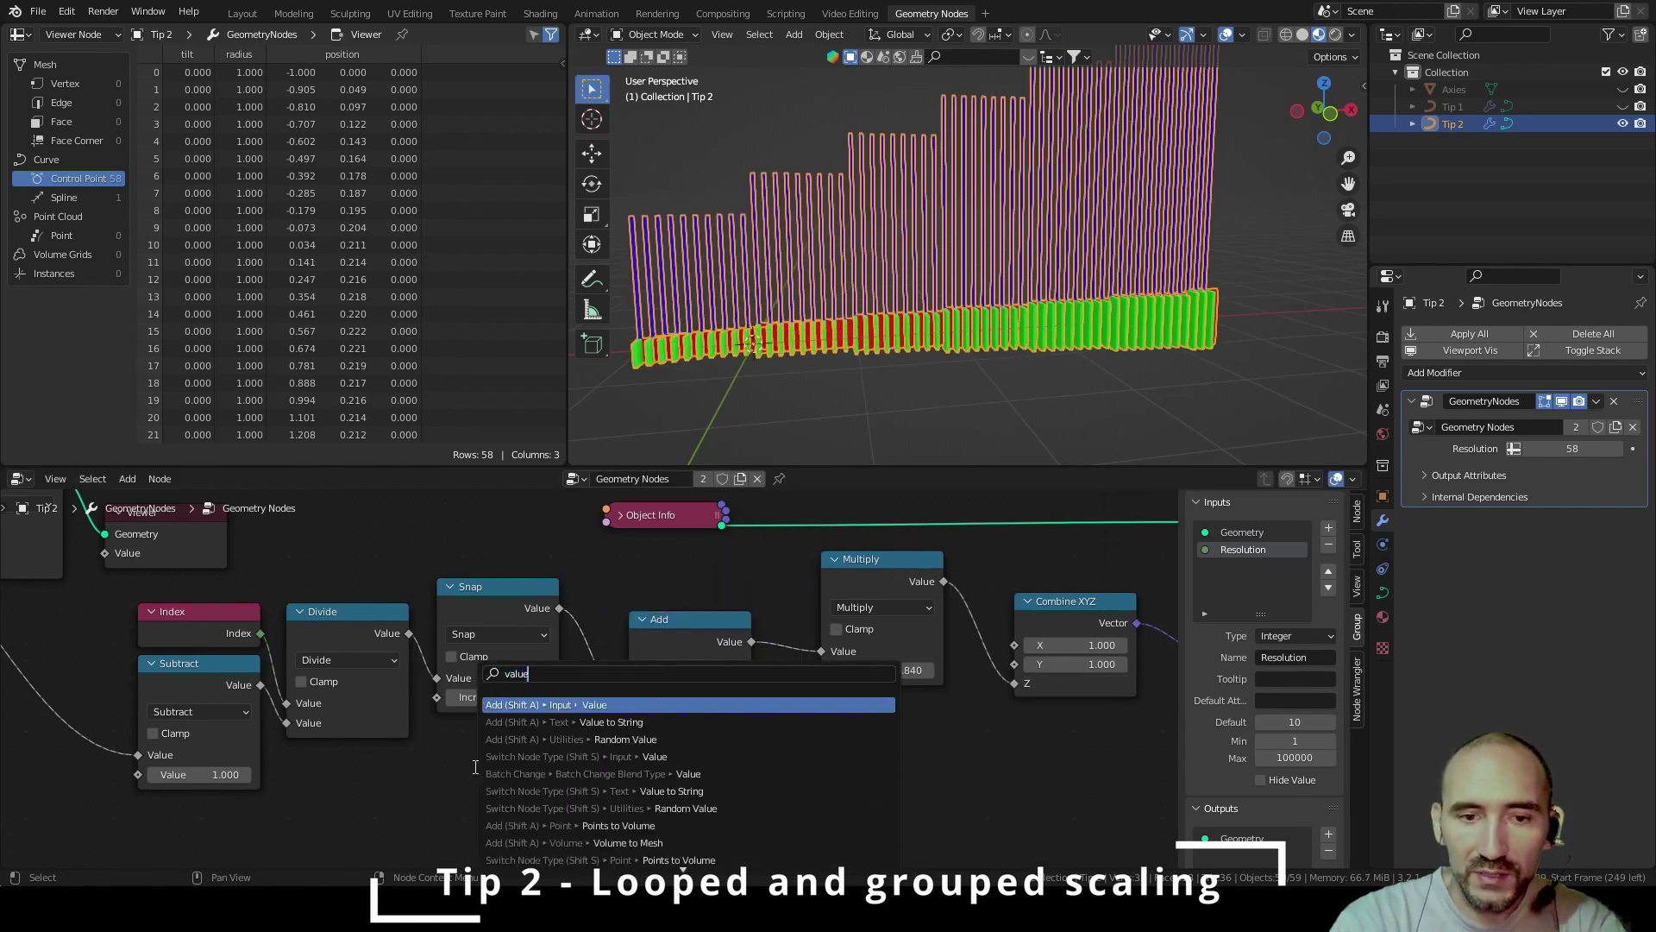
key("Return")
left_click(272, 744)
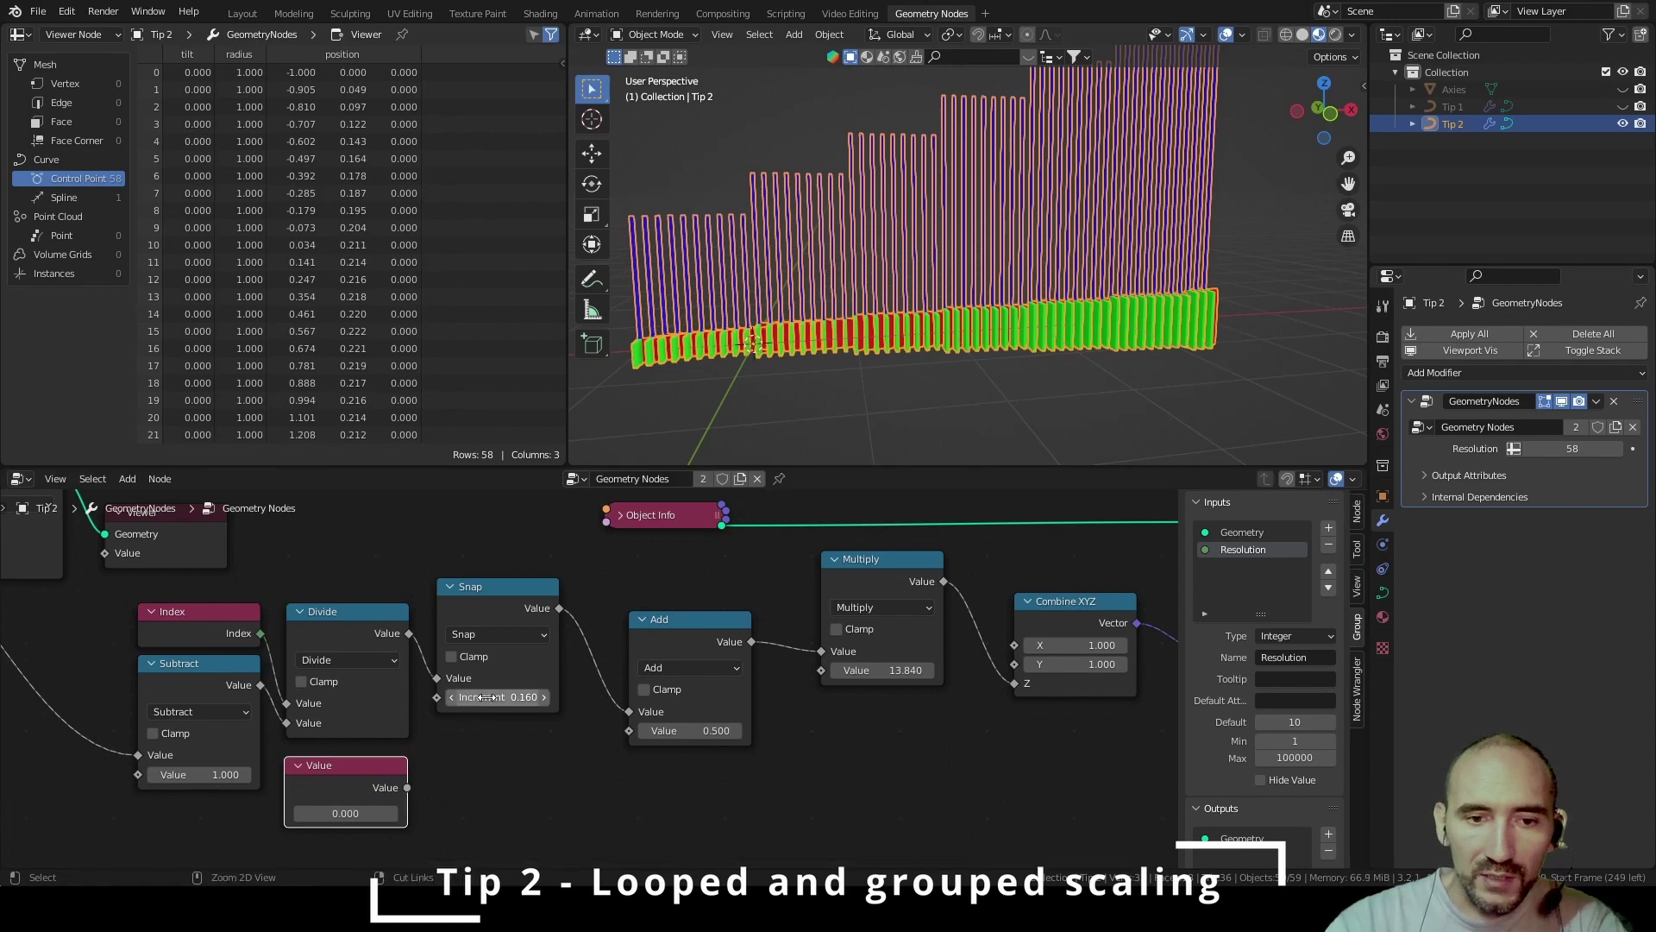
type("0.160")
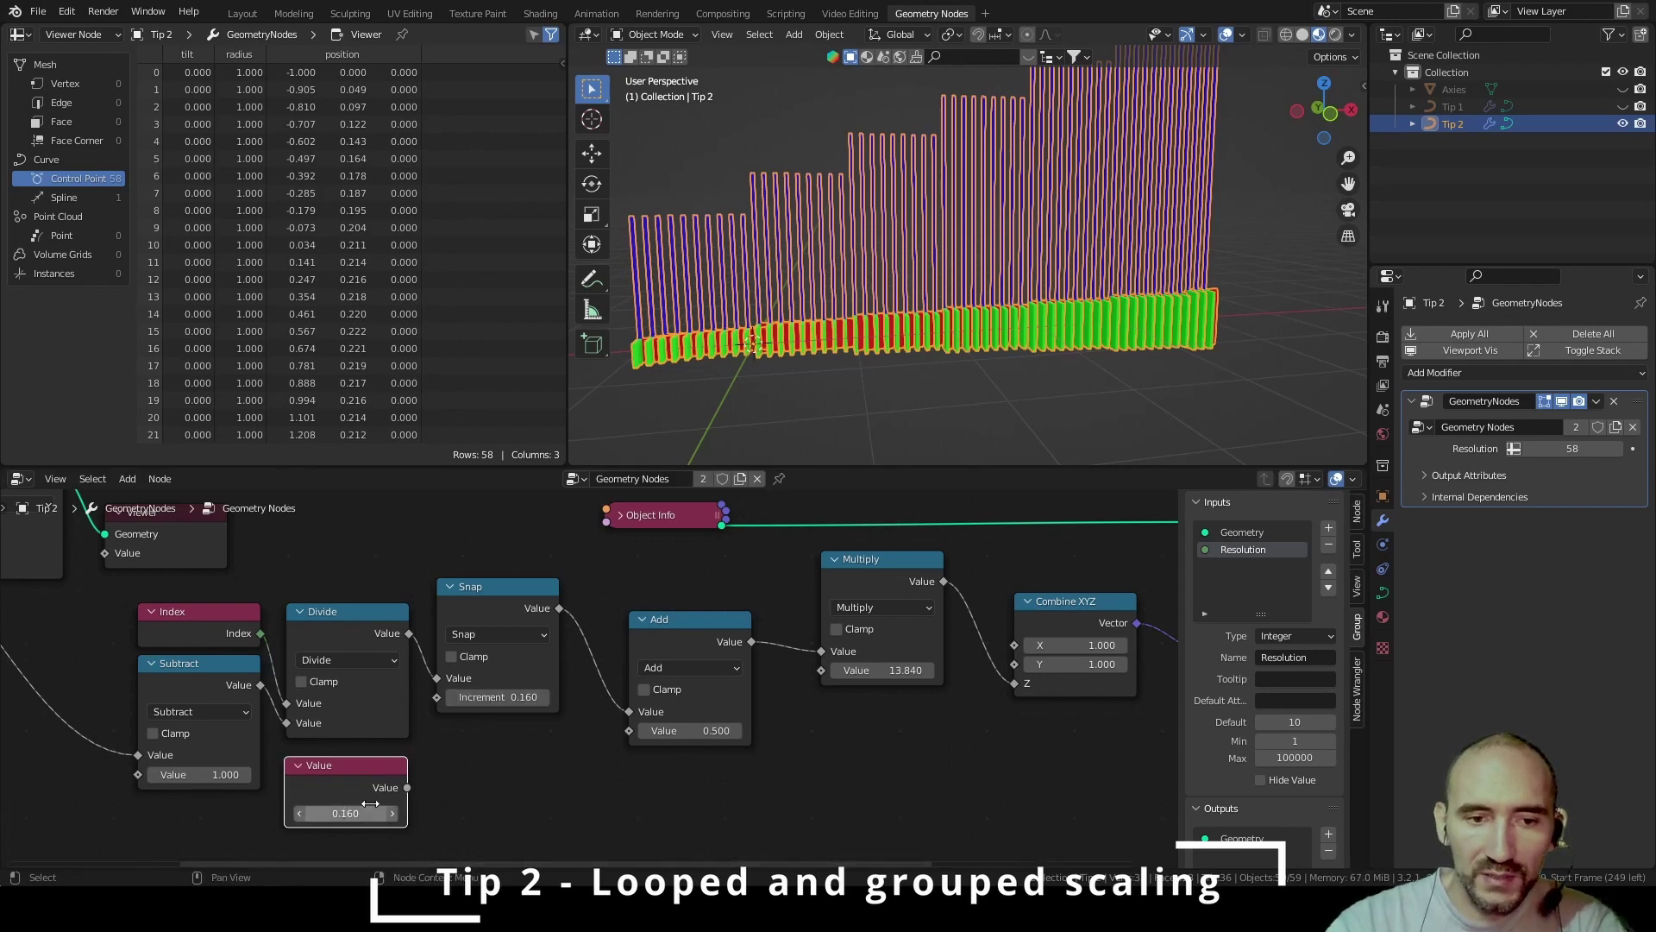
left_click_drag(407, 787, 629, 731)
Set the shared Value node to 0.190 and deselect the object to inspect the grouped scaling
scroll(838, 309, "down", 1)
mouse_move(830, 309)
middle_mouse_down()
mouse_move(903, 300)
mouse_move(854, 306)
middle_mouse_up()
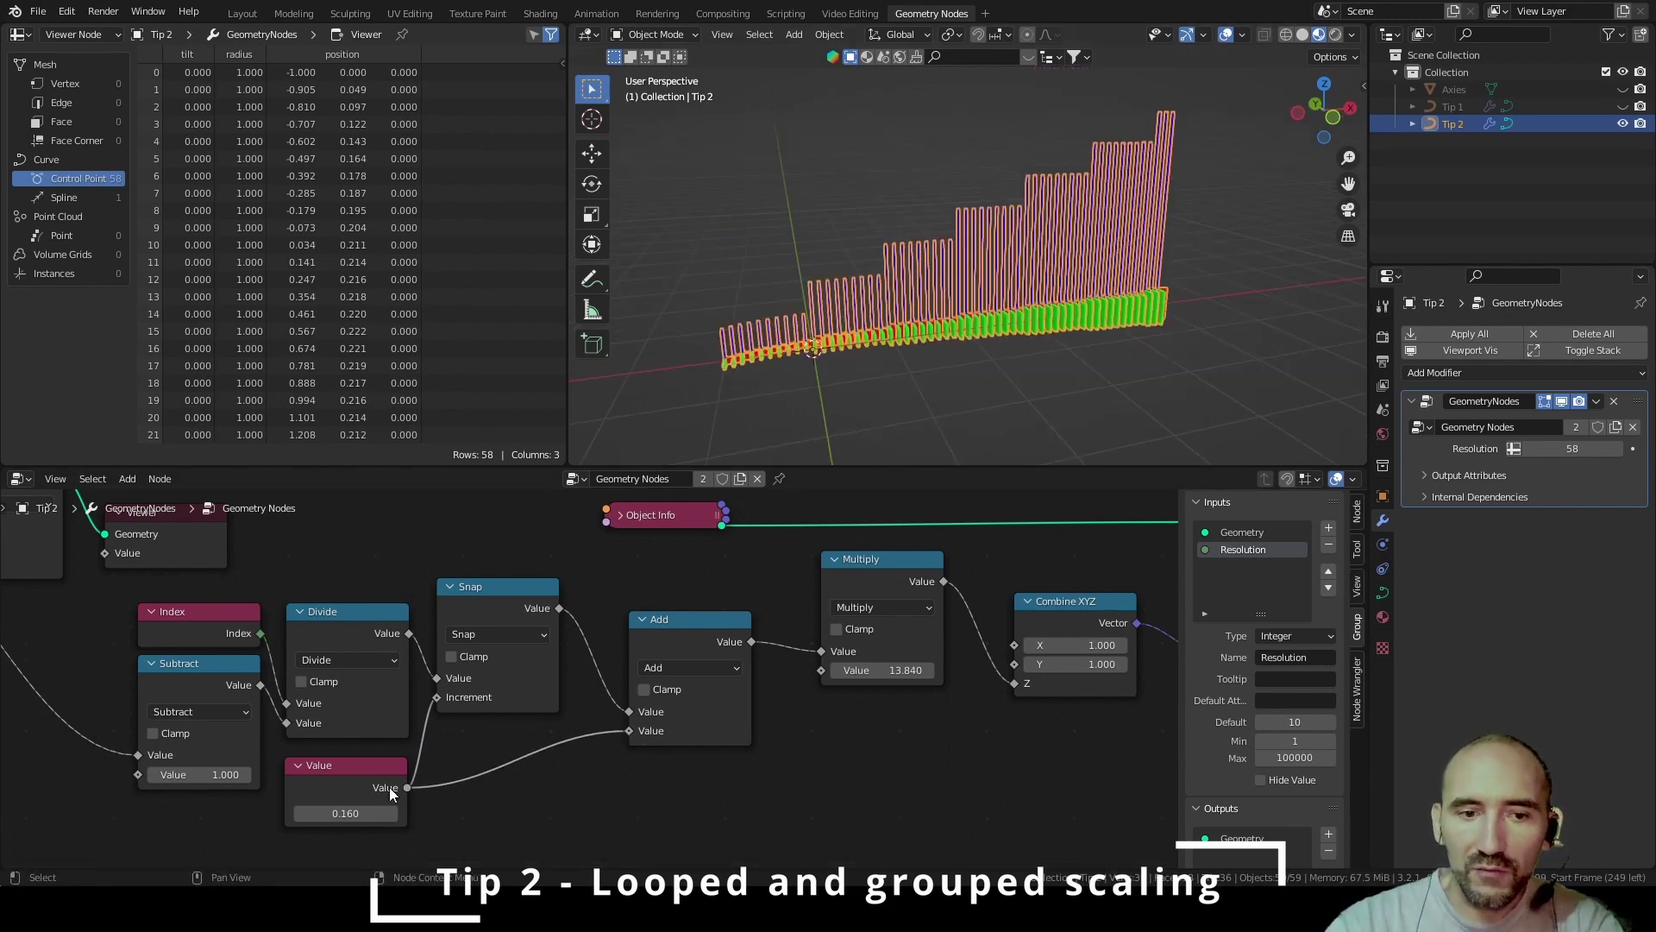
left_click_drag(346, 811, 346, 806)
key("alt+a")
scroll(909, 355, "up", 1)
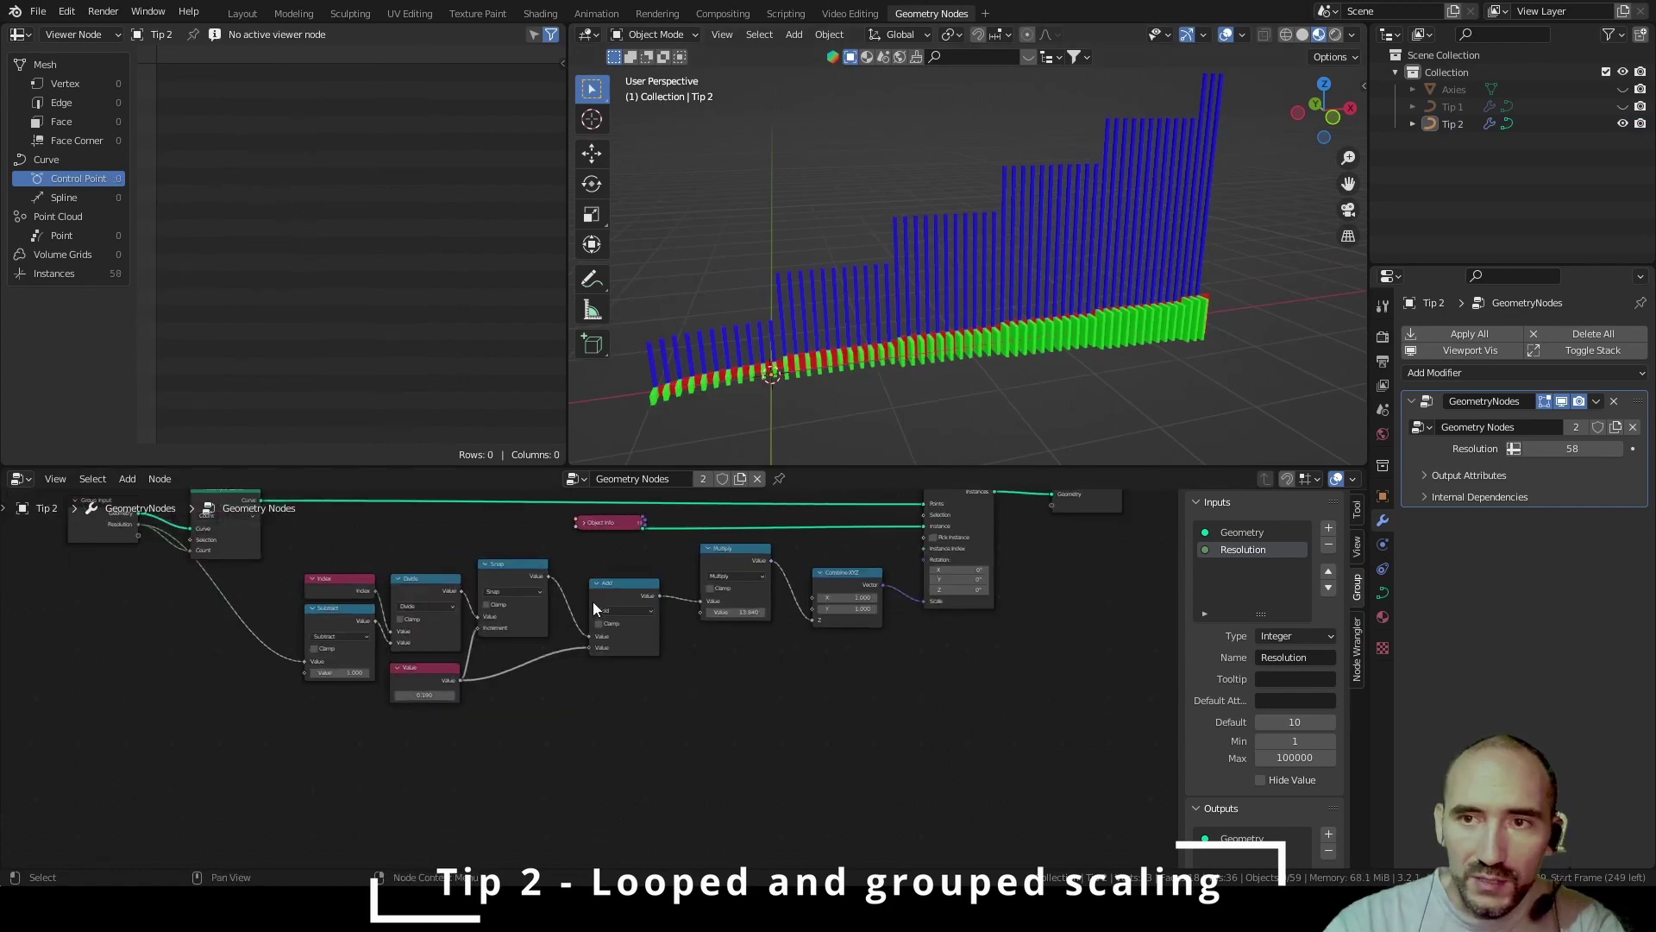
scroll(593, 602, "up", 1)
Select Tip 2 and duplicate it, moving the copy a short way along the negative Y axis
left_click(1456, 125)
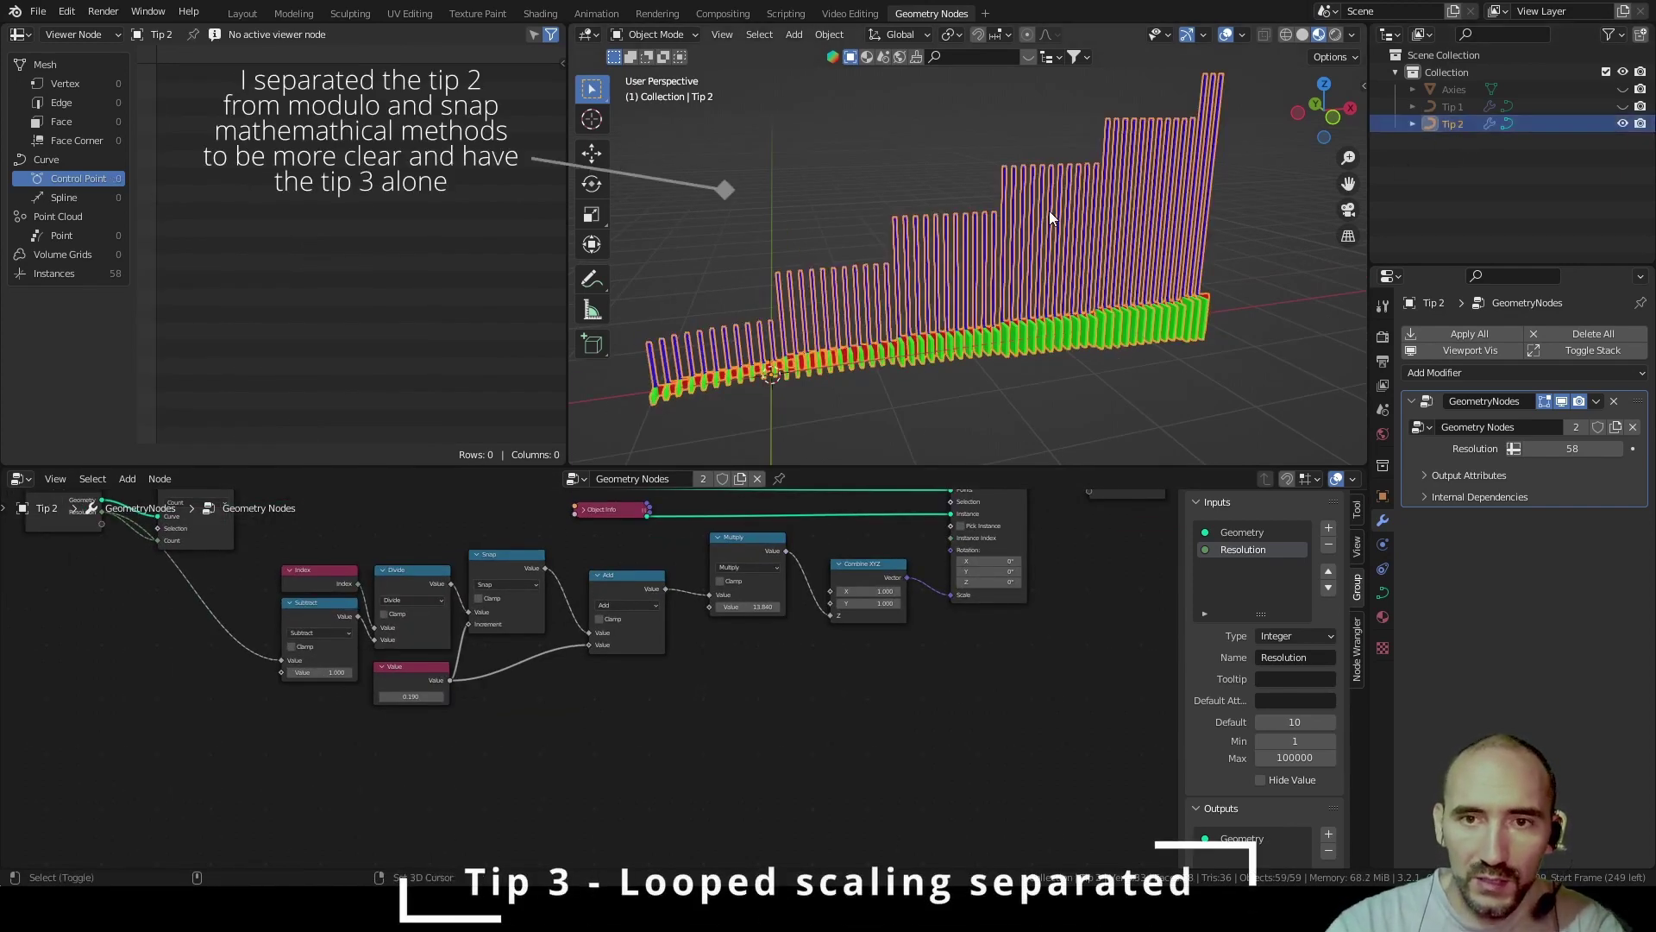
key("shift+d")
key("y")
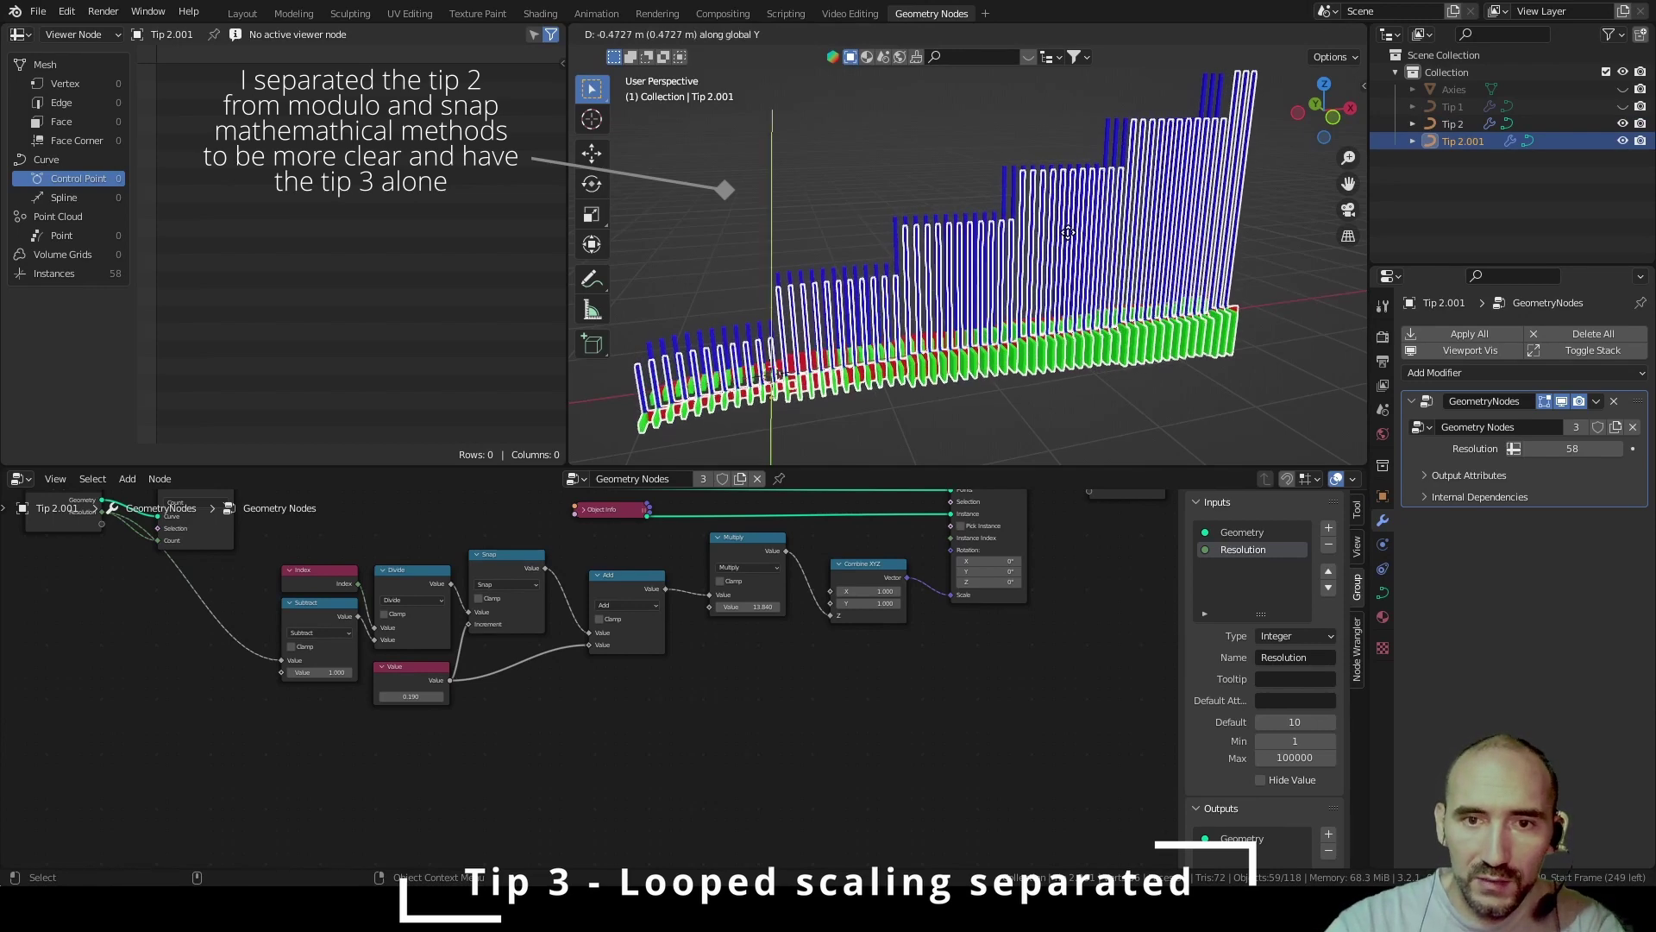
left_click(1065, 230)
Rename the duplicate Tip 3 and make its geometry node tree single-user
double_click(1462, 142)
type("Tip 3")
key("Return")
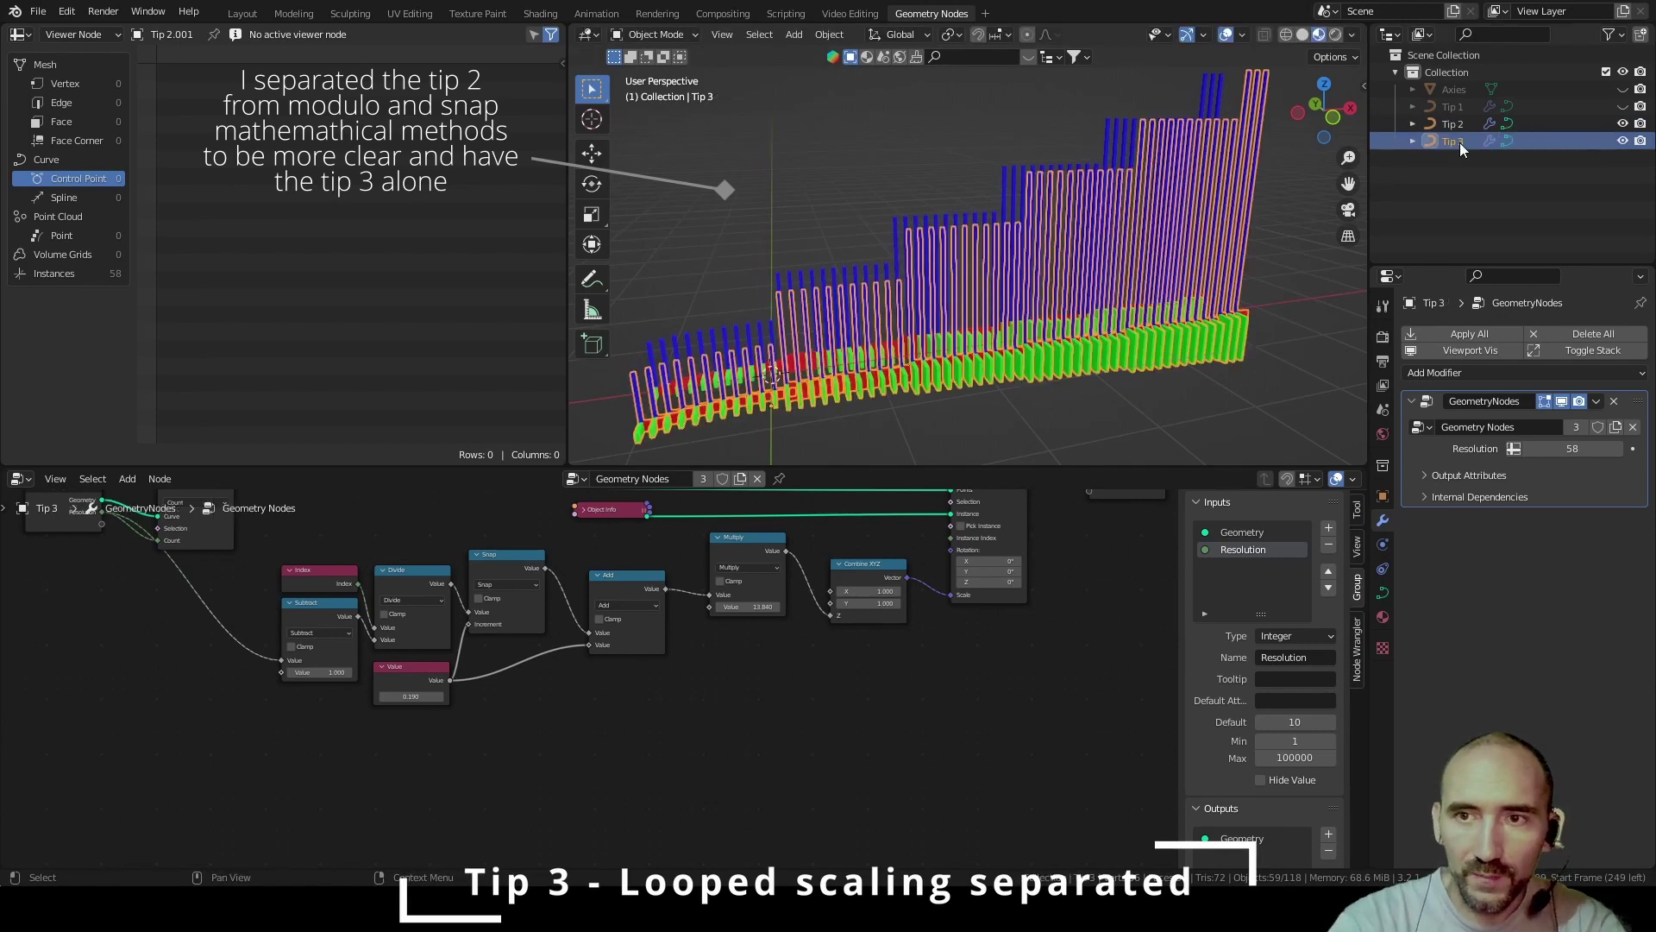
left_click(702, 478)
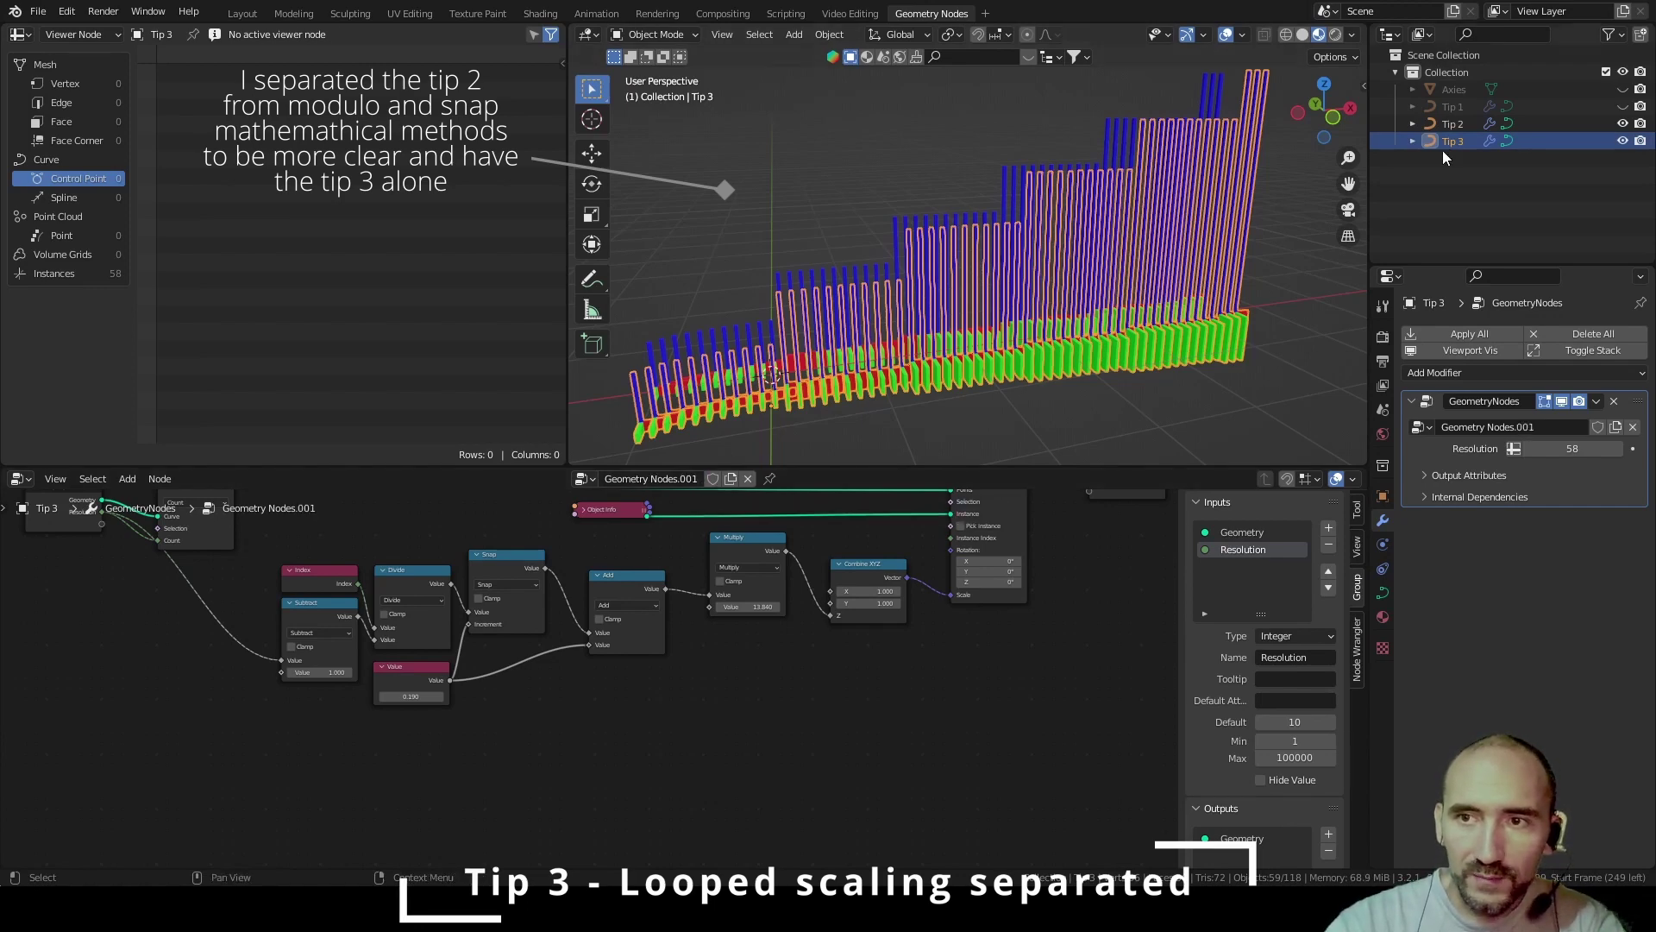
Hide Tip 2 and change the Snap node in Tip 3's node tree to Modulo
left_click(1621, 123)
left_click(504, 585)
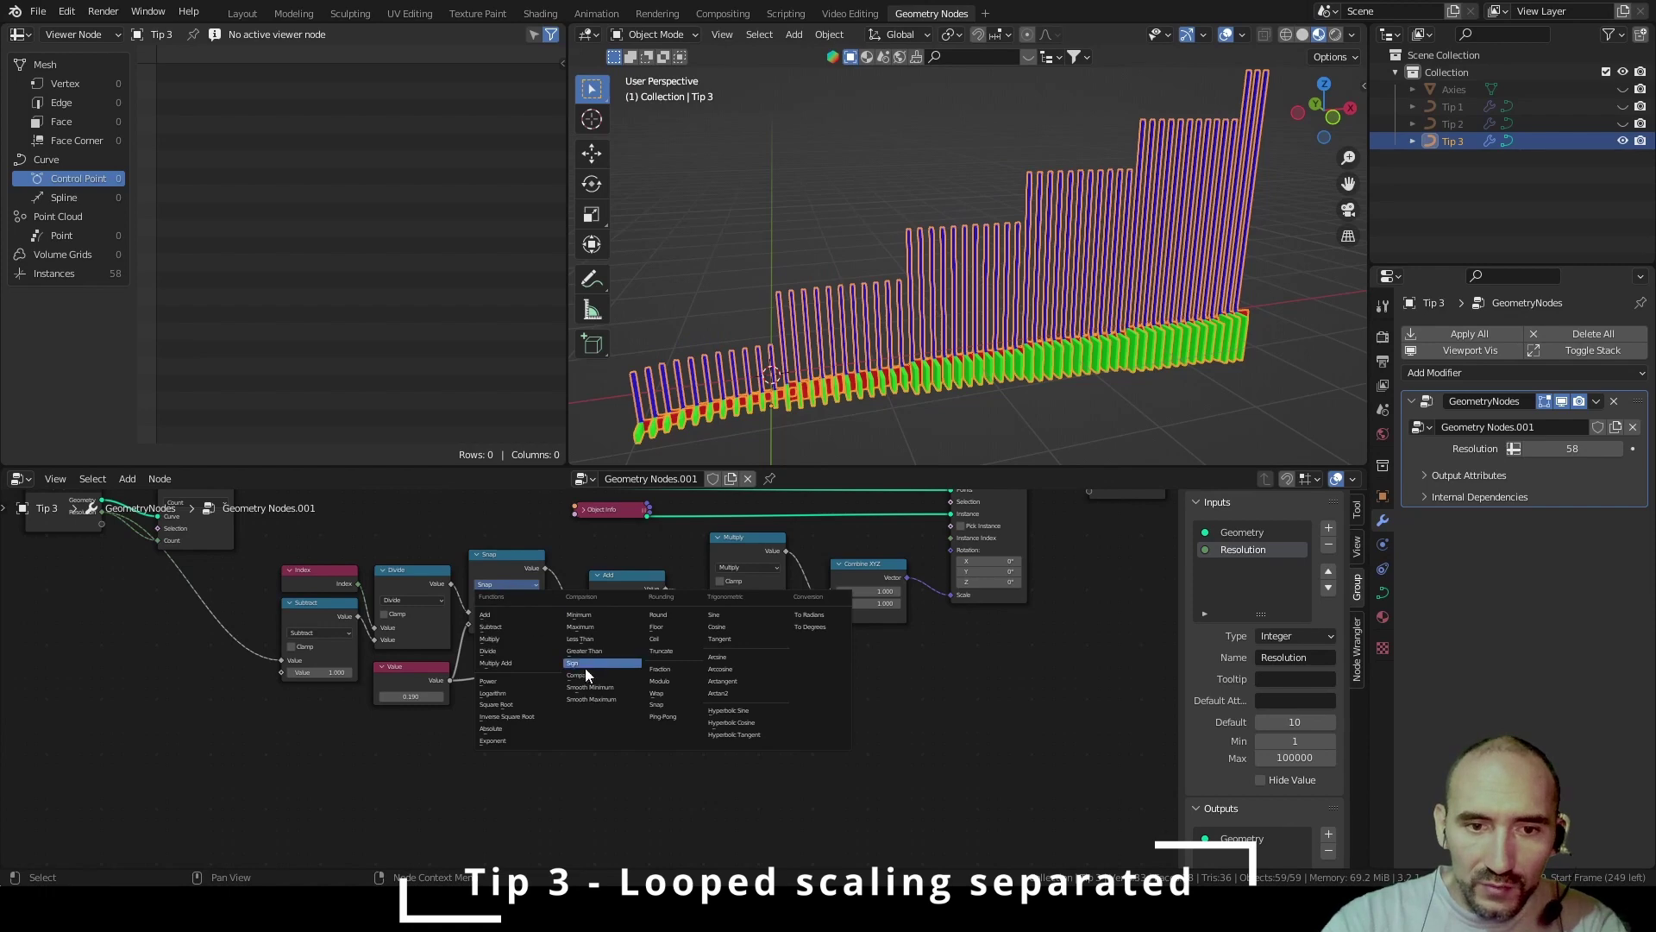
left_click(659, 681)
scroll(551, 686, "up", 3)
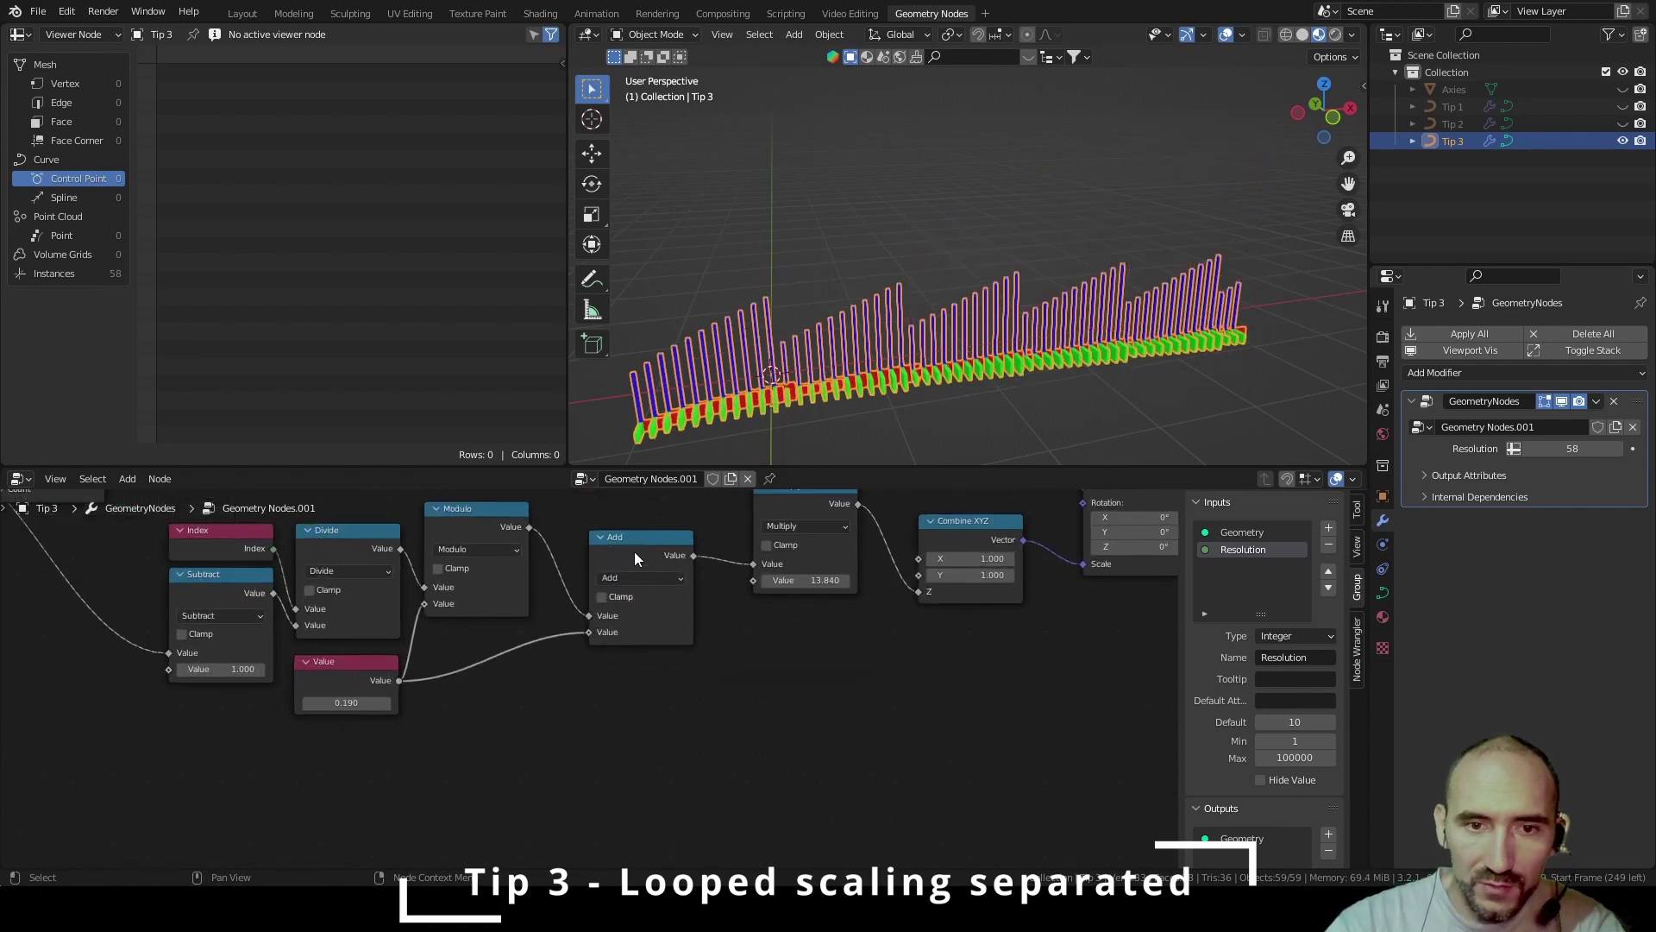
Remove the Add node so Modulo feeds Multiply directly, and set the multiplier to 42.040 and the Value node to 0.220
left_click_drag(478, 518, 660, 531)
left_click_drag(365, 659, 544, 649)
left_click_drag(824, 580, 854, 580)
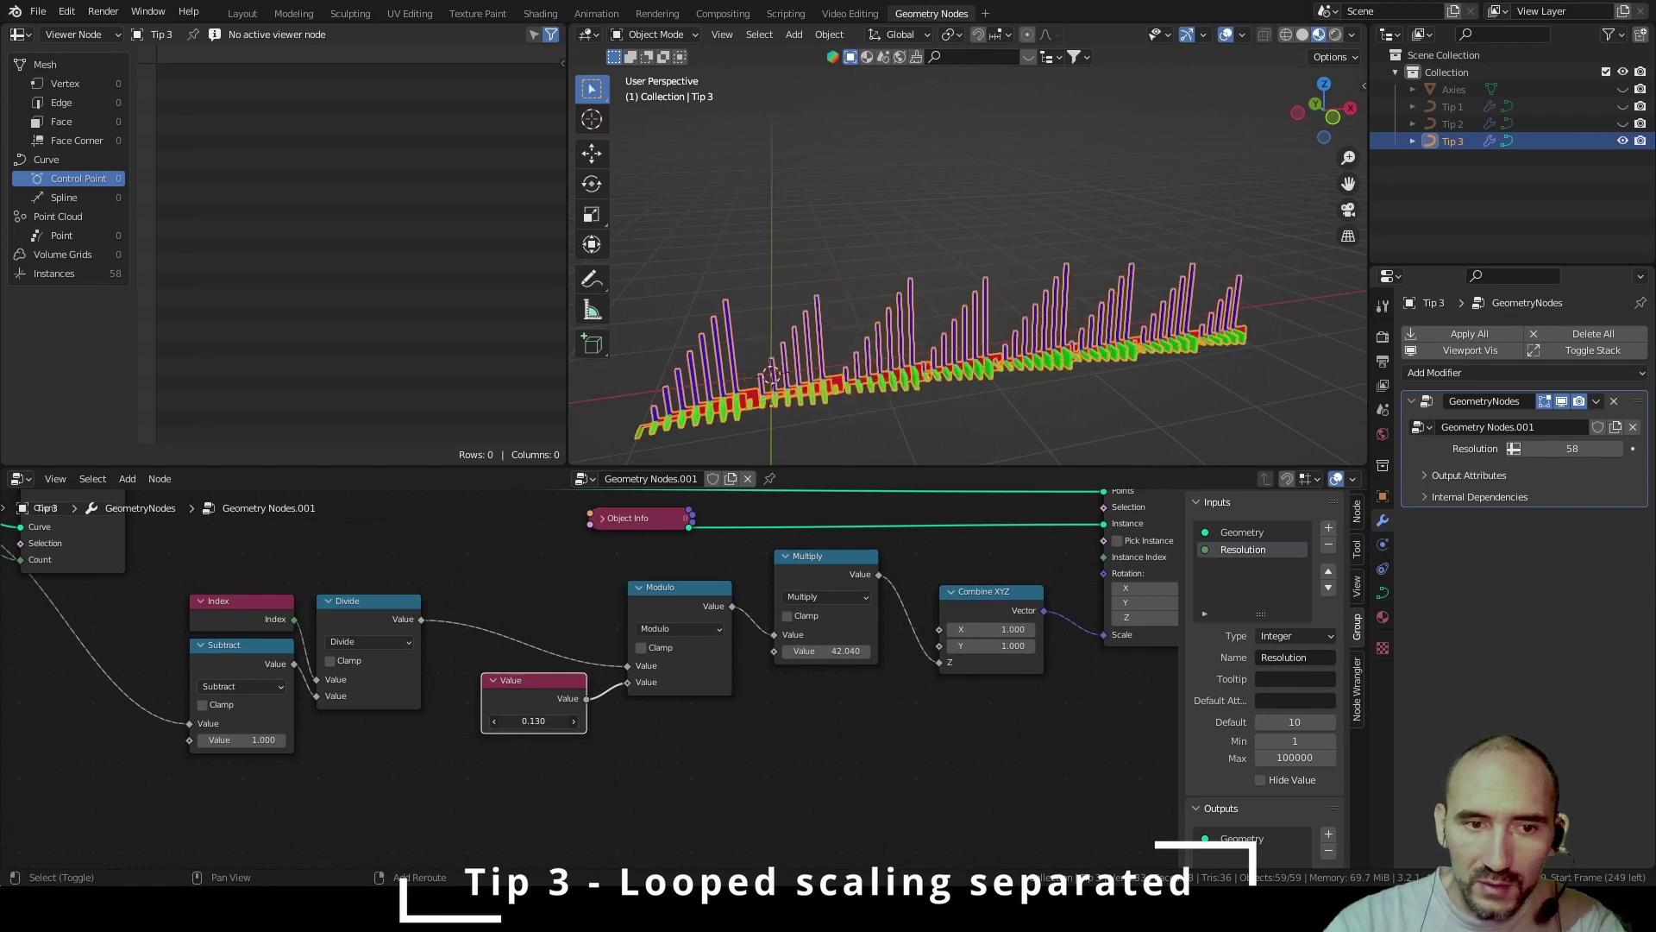
mouse_move(533, 720)
left_mouse_down()
mouse_move(556, 720)
mouse_move(539, 720)
left_mouse_up()
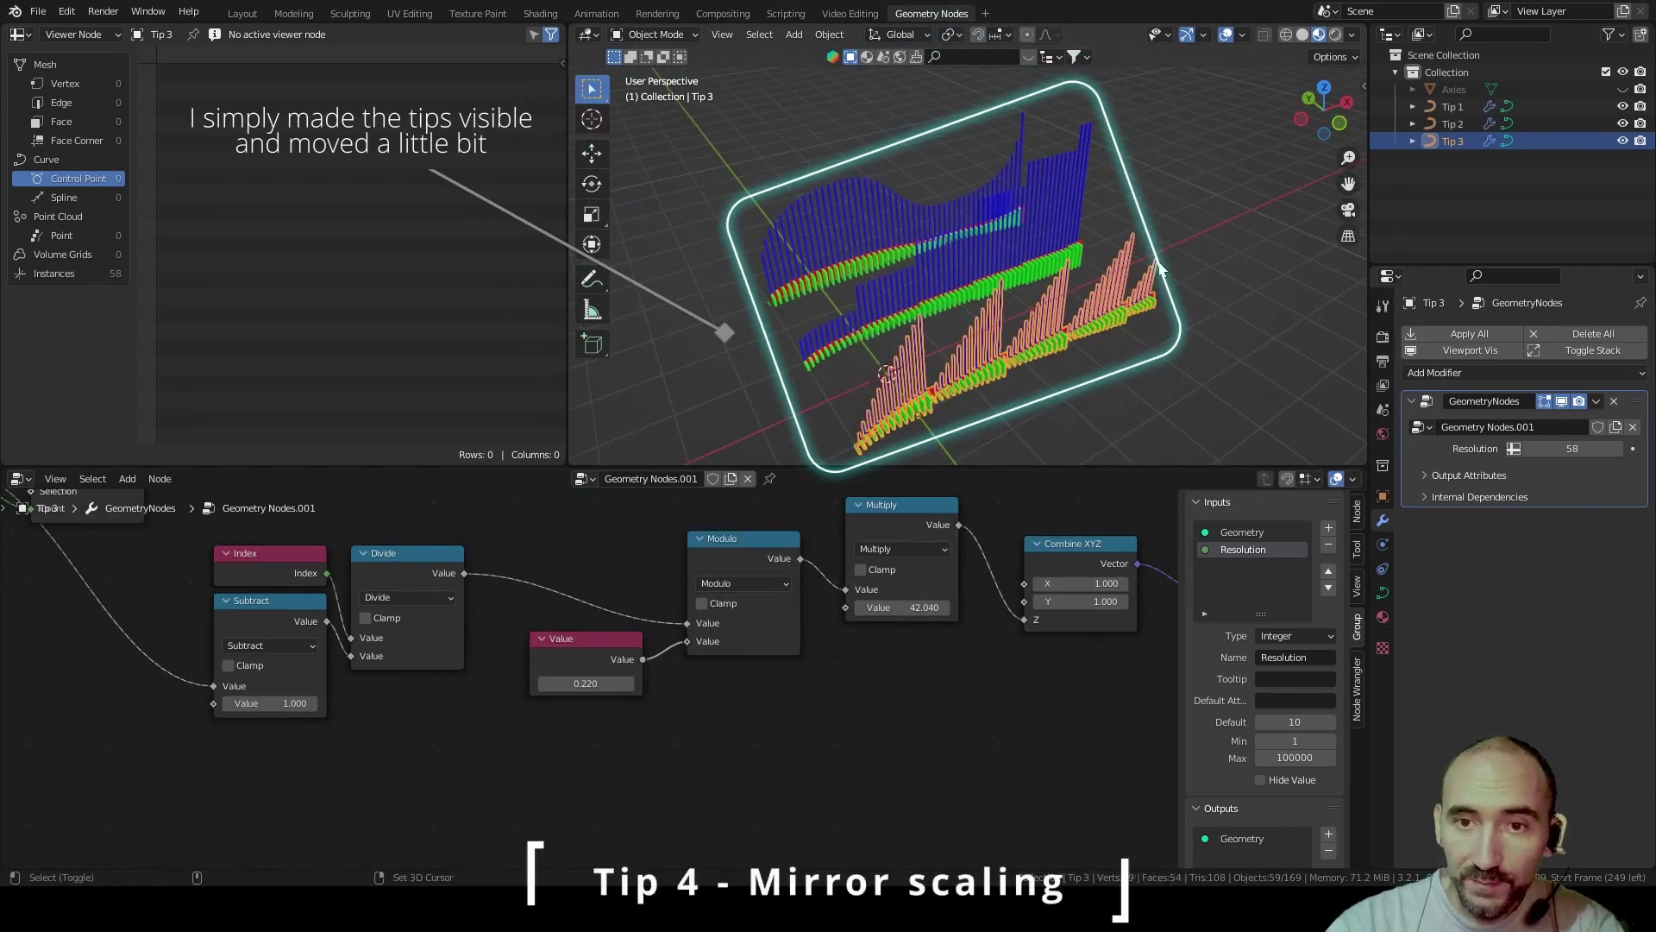
Duplicate Tip 3 and move the copy 2 m along the negative Y axis
key("shift+d")
key("y")
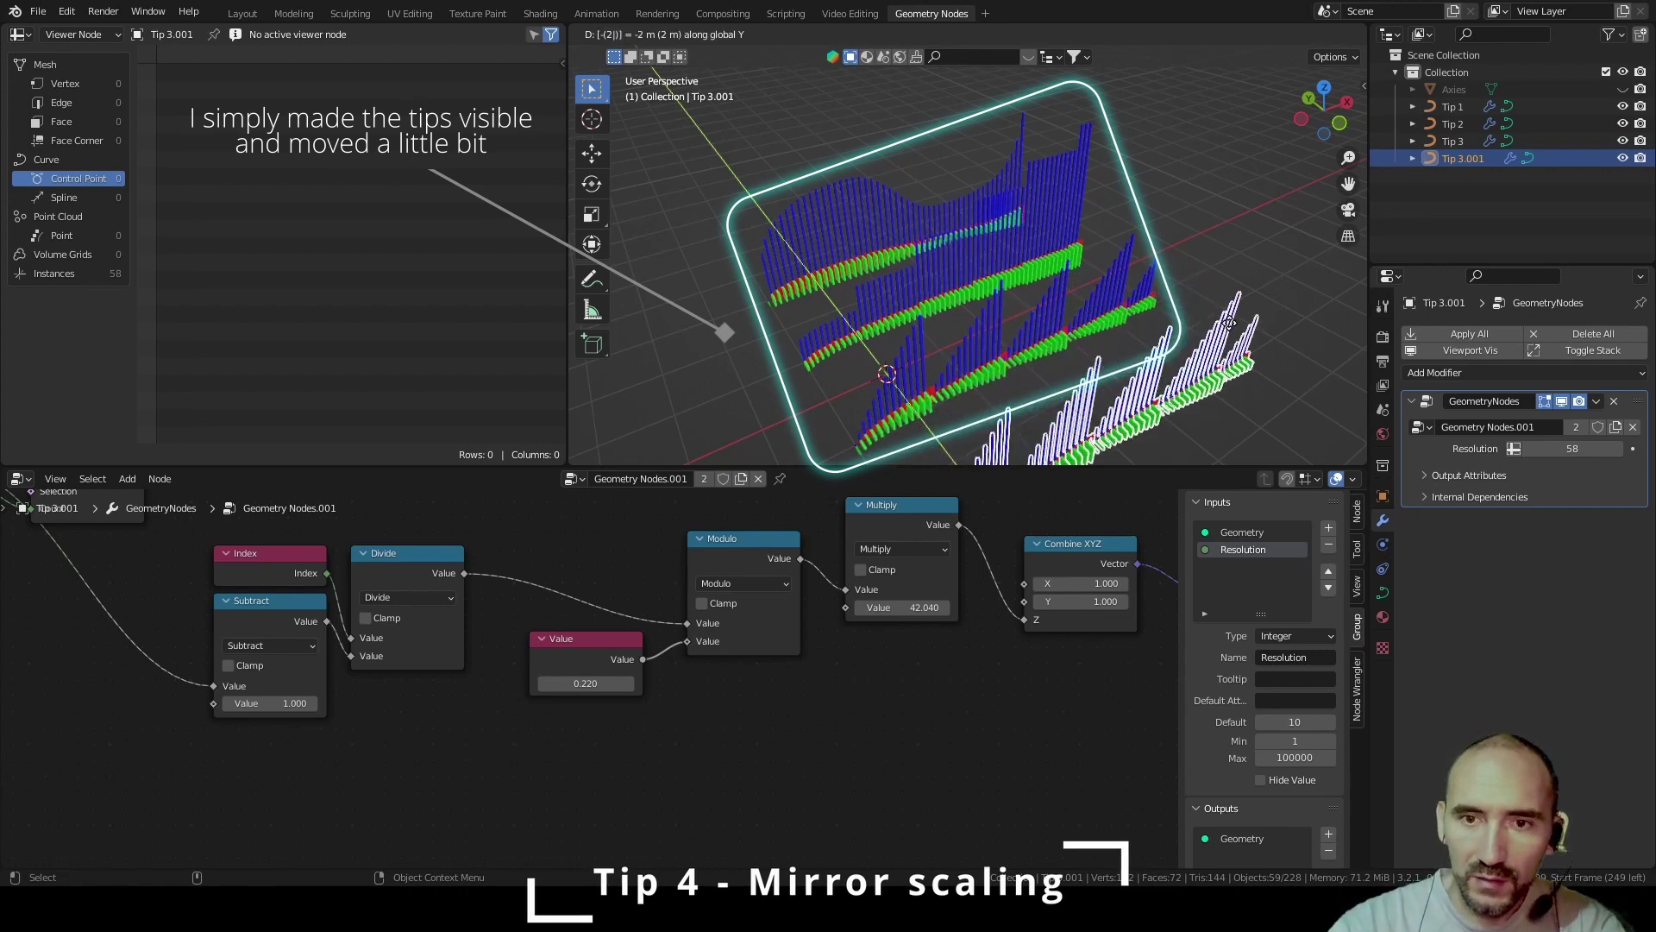
left_click(1229, 322)
mouse_move(1229, 323)
middle_mouse_down("shift")
mouse_move(1133, 320)
mouse_move(1069, 209)
mouse_move(1111, 261)
middle_mouse_up("shift")
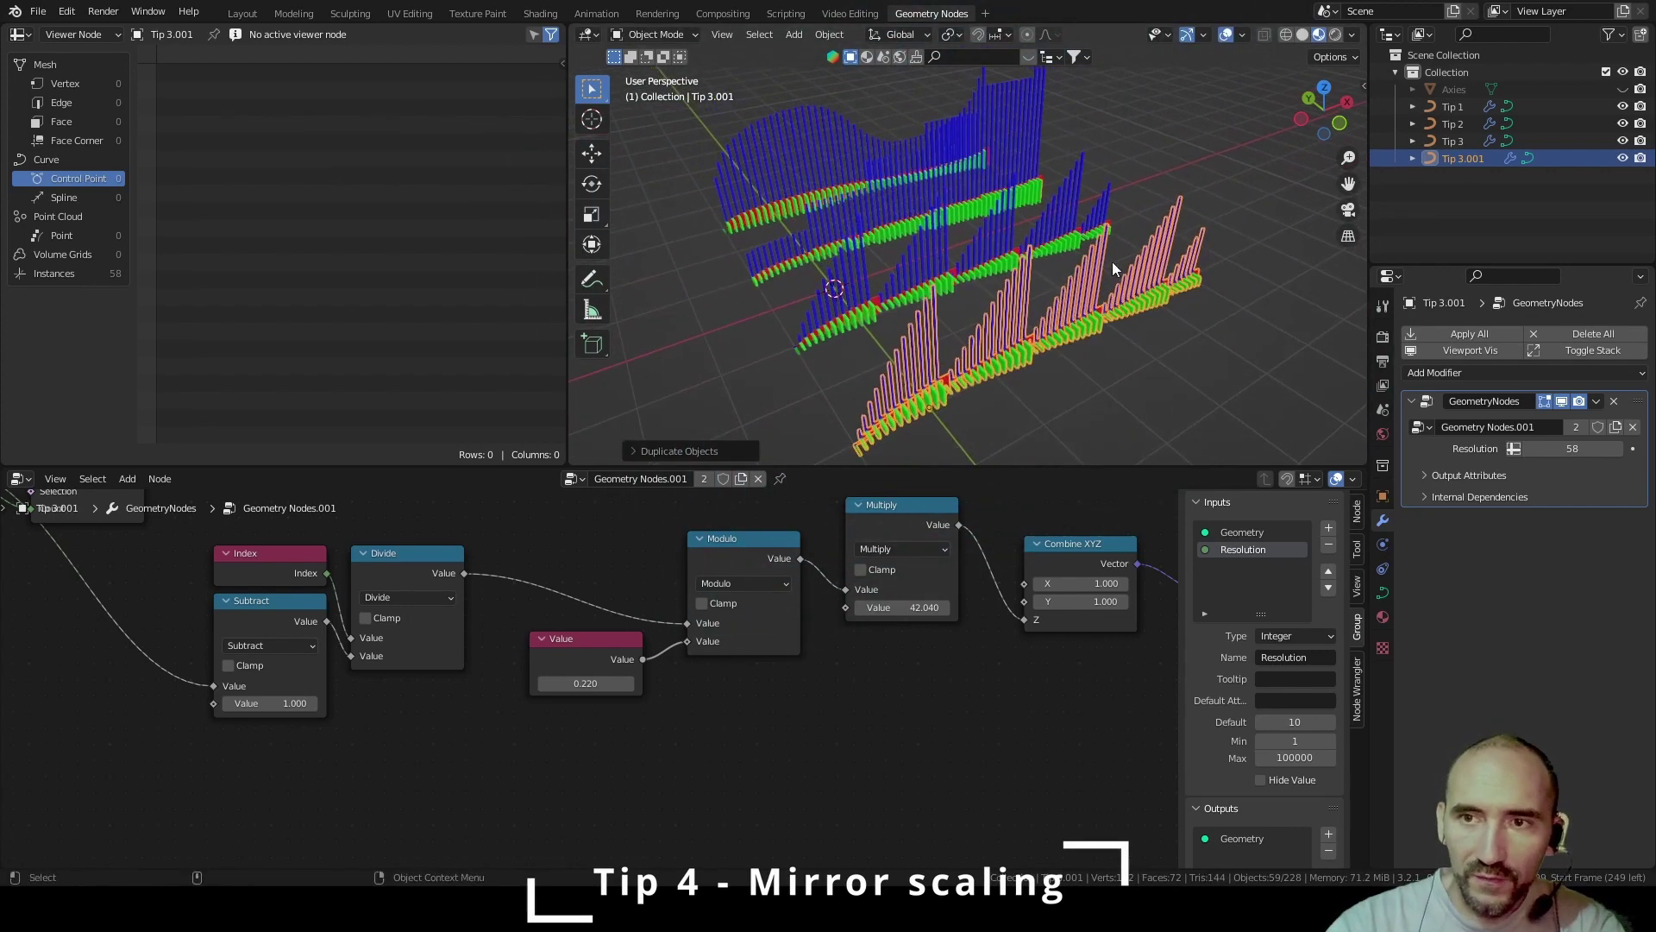
Hide Tip 1, Tip 2 and Tip 3, and make the new duplicate's geometry node tree single-user
left_click_drag(1622, 106, 1622, 140)
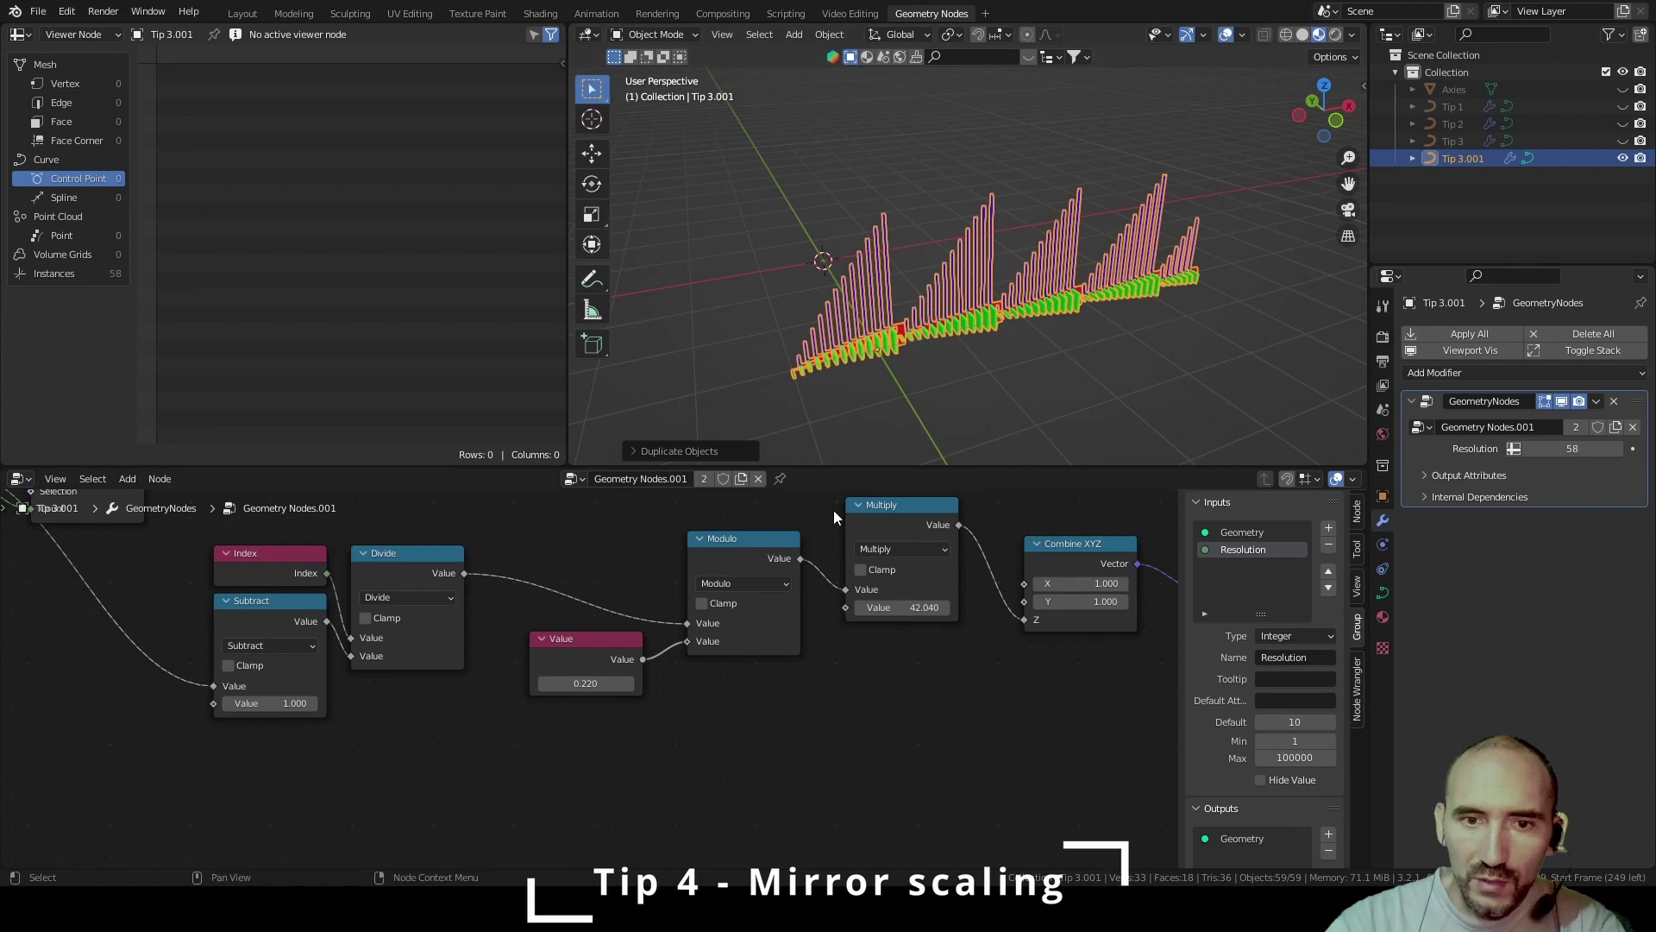
left_click(703, 478)
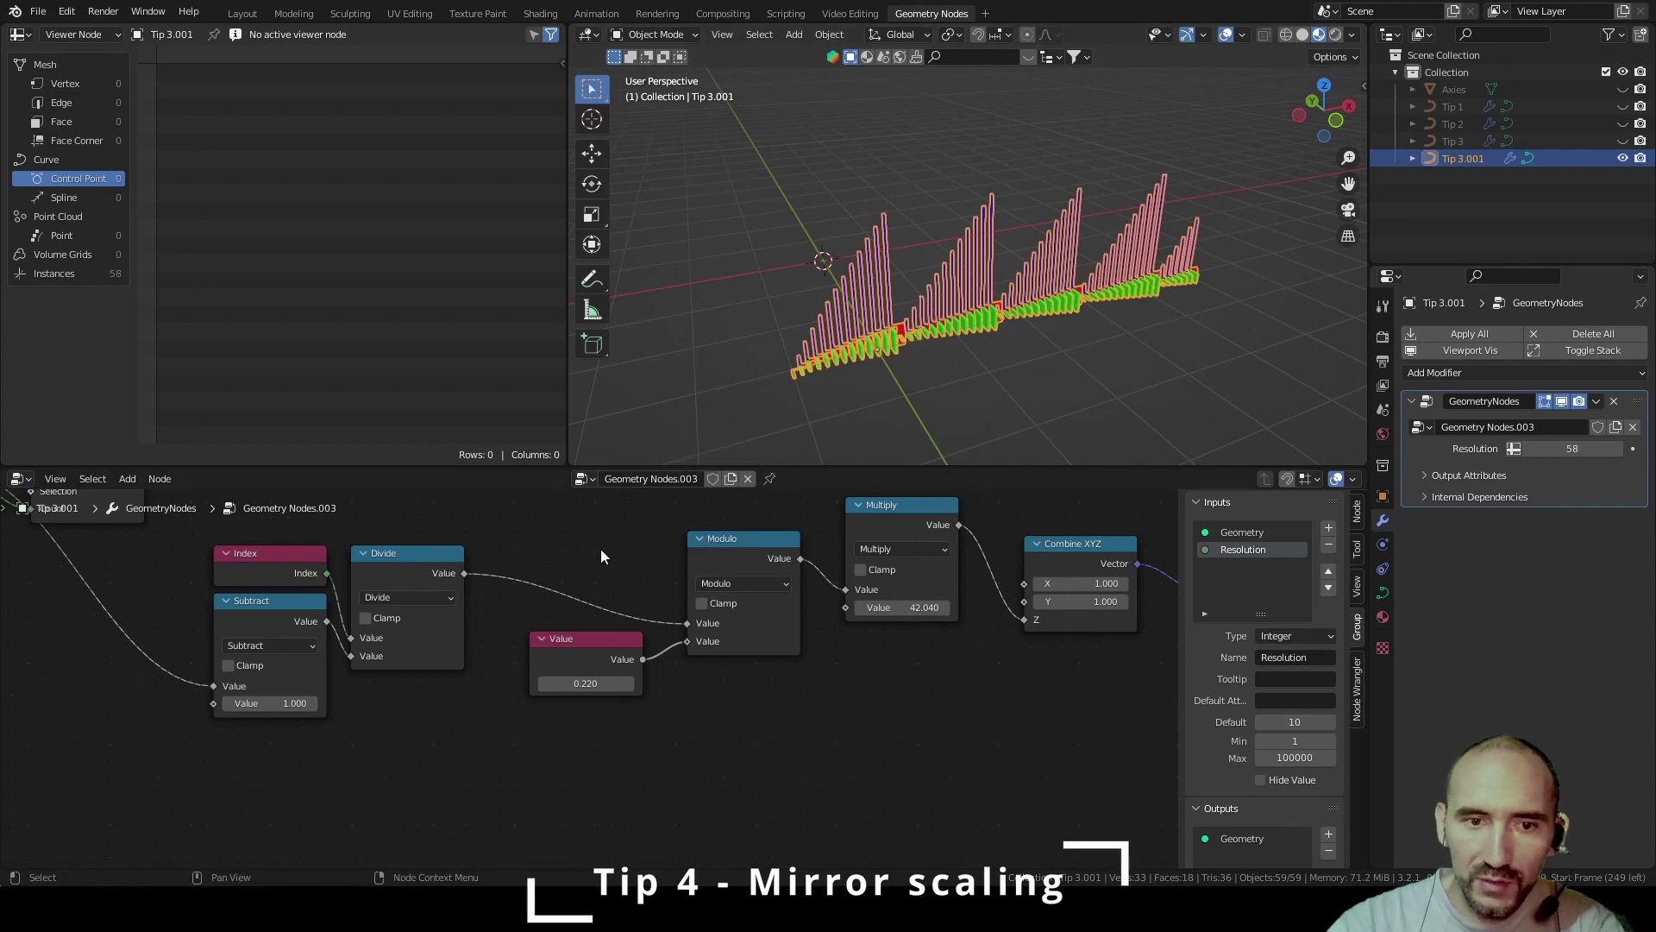
scroll(600, 549, "down", 3)
scroll(569, 596, "up", 2)
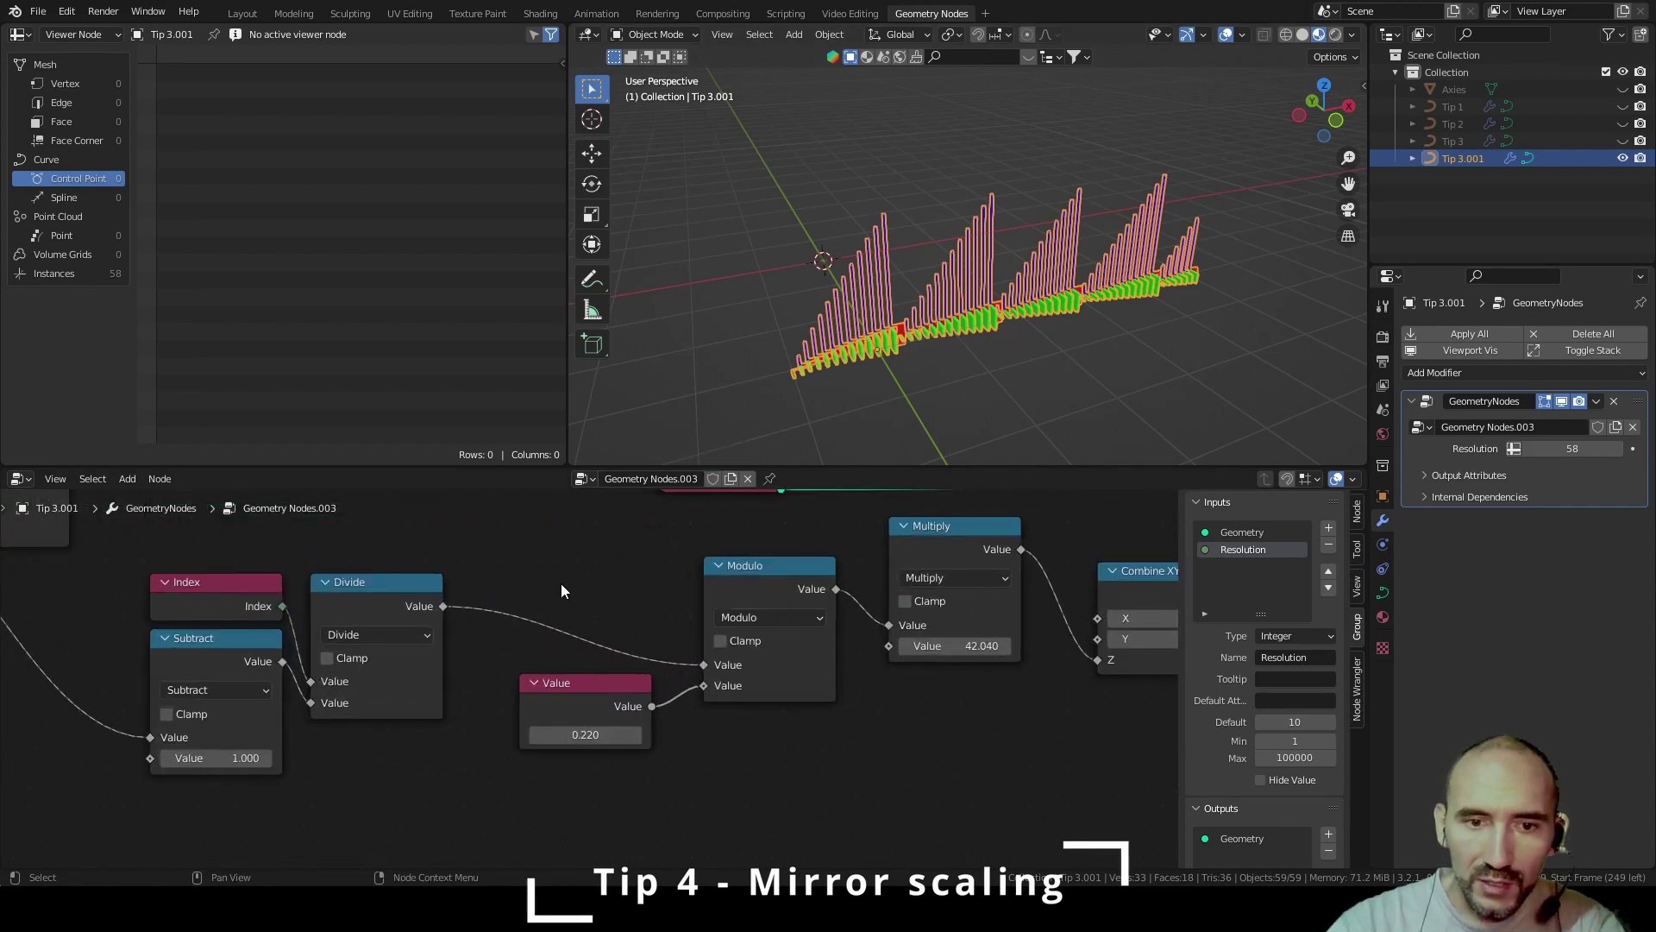
Change the Modulo node to Ping-Pong and set the Value node feeding its scale to 0.240
left_click(768, 617)
left_click(1040, 532)
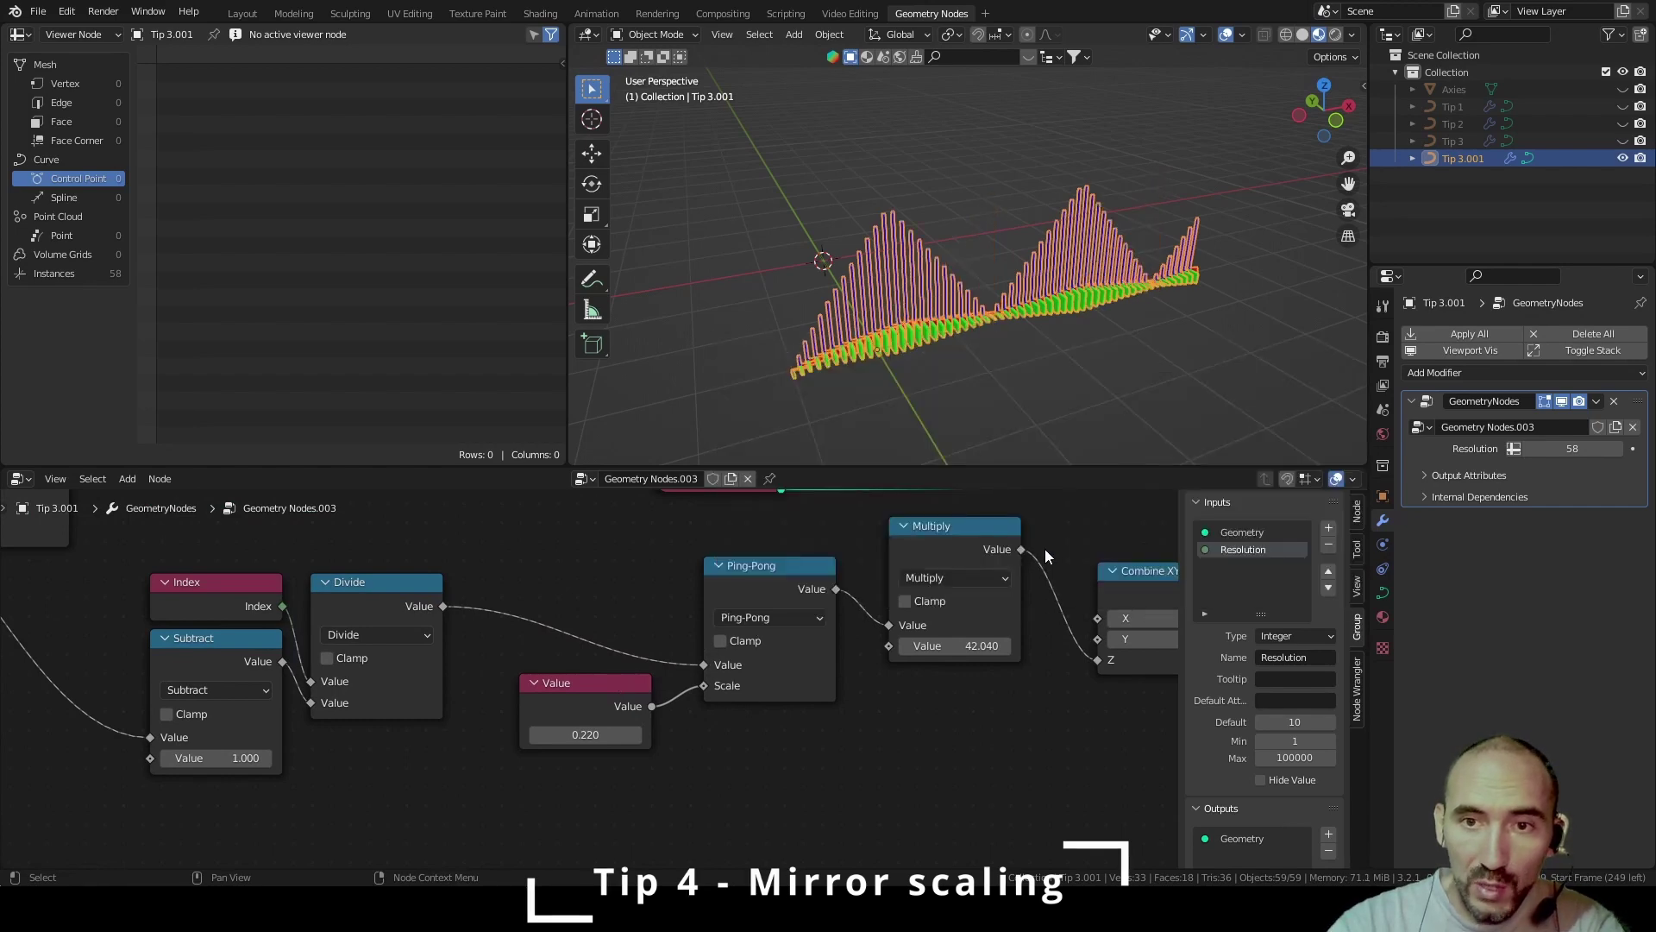
left_click_drag(571, 684, 552, 732)
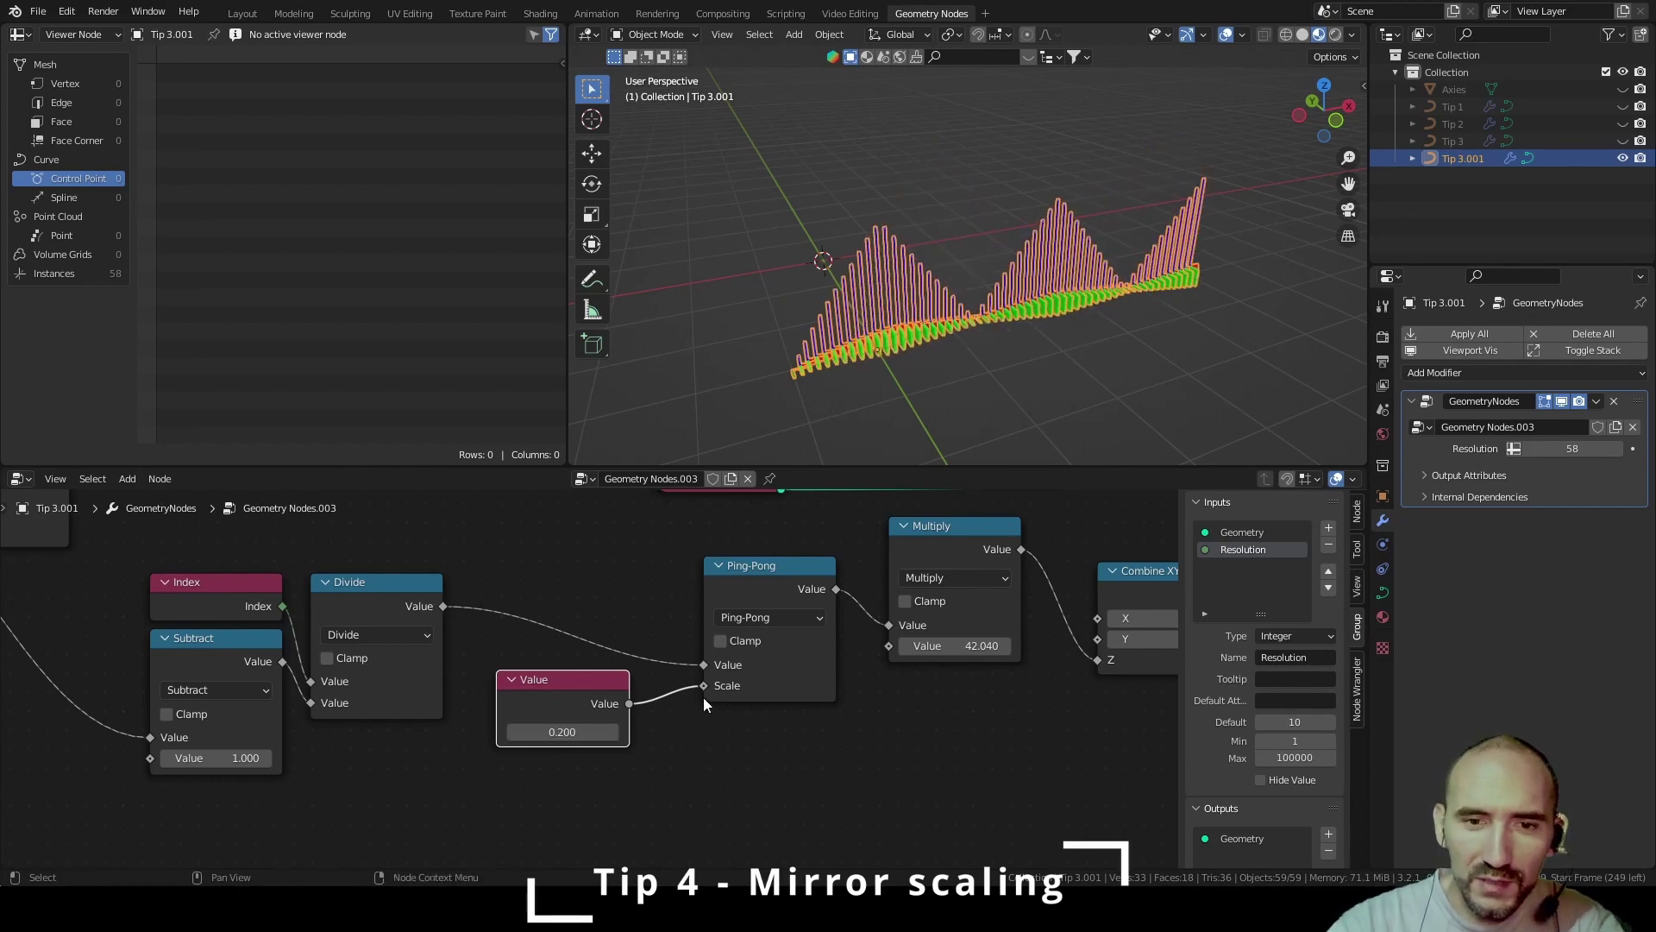
scroll(705, 701, "down", 4)
middle_click_drag(717, 710, 664, 741)
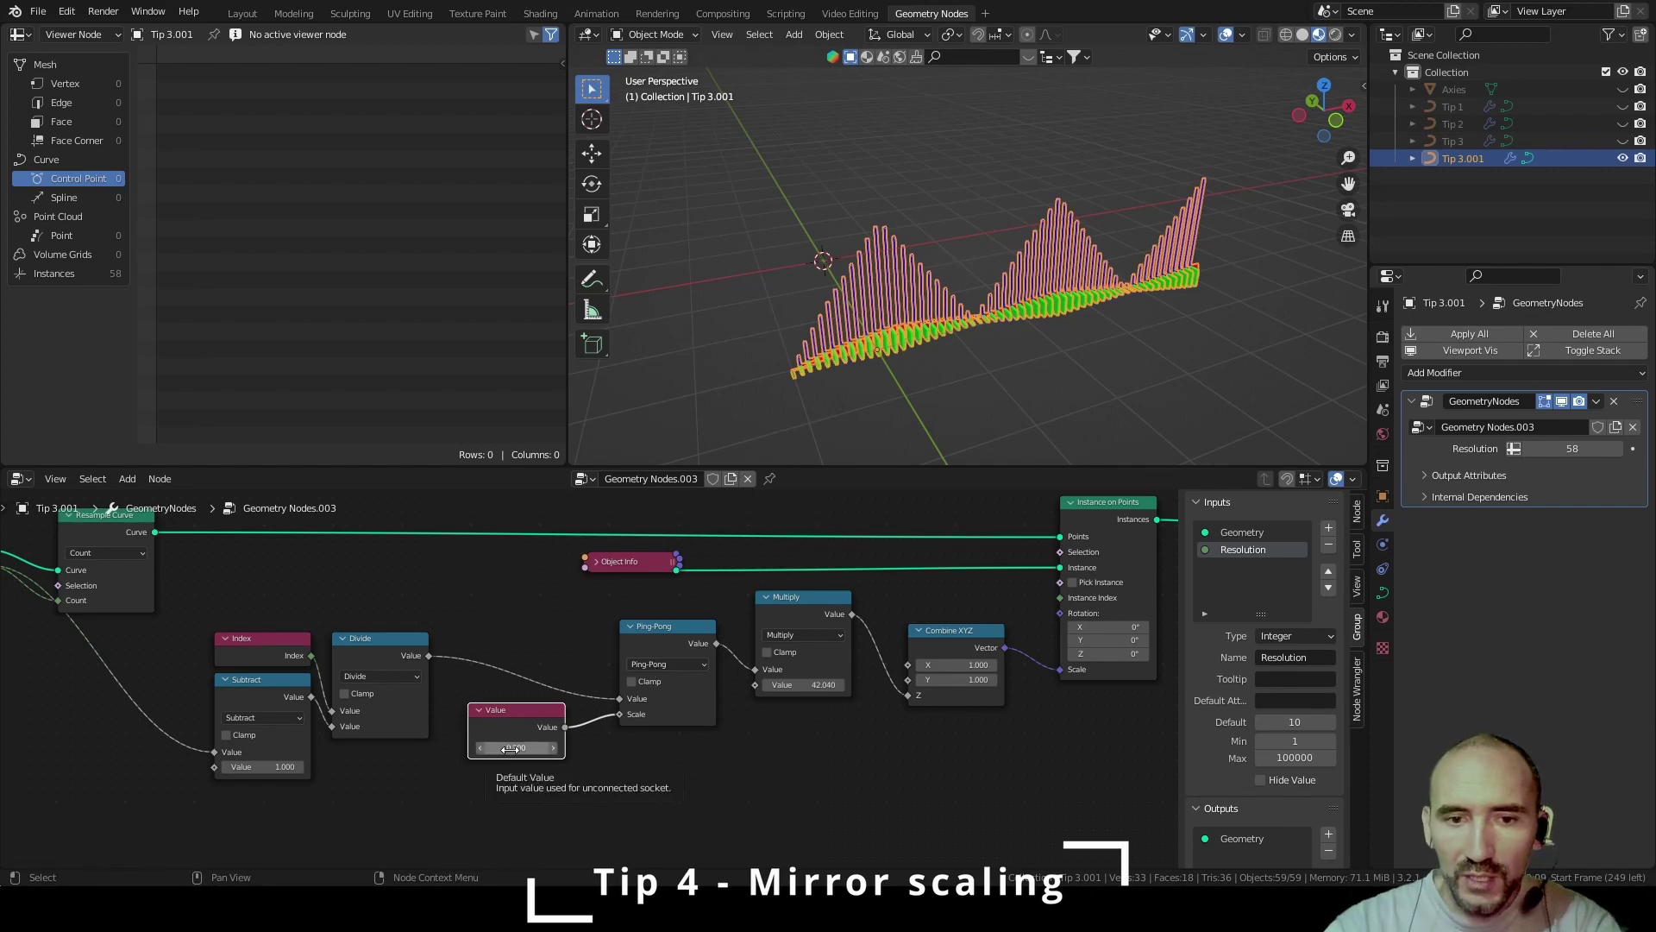
mouse_move(559, 744)
left_mouse_down("shift")
mouse_move(580, 744)
mouse_move(543, 744)
mouse_move(566, 744)
left_mouse_up("shift")
With the Annotate tool, sketch a square with a full diagonal and a smaller half-height peak above the nodes, labelled 1
key("t")
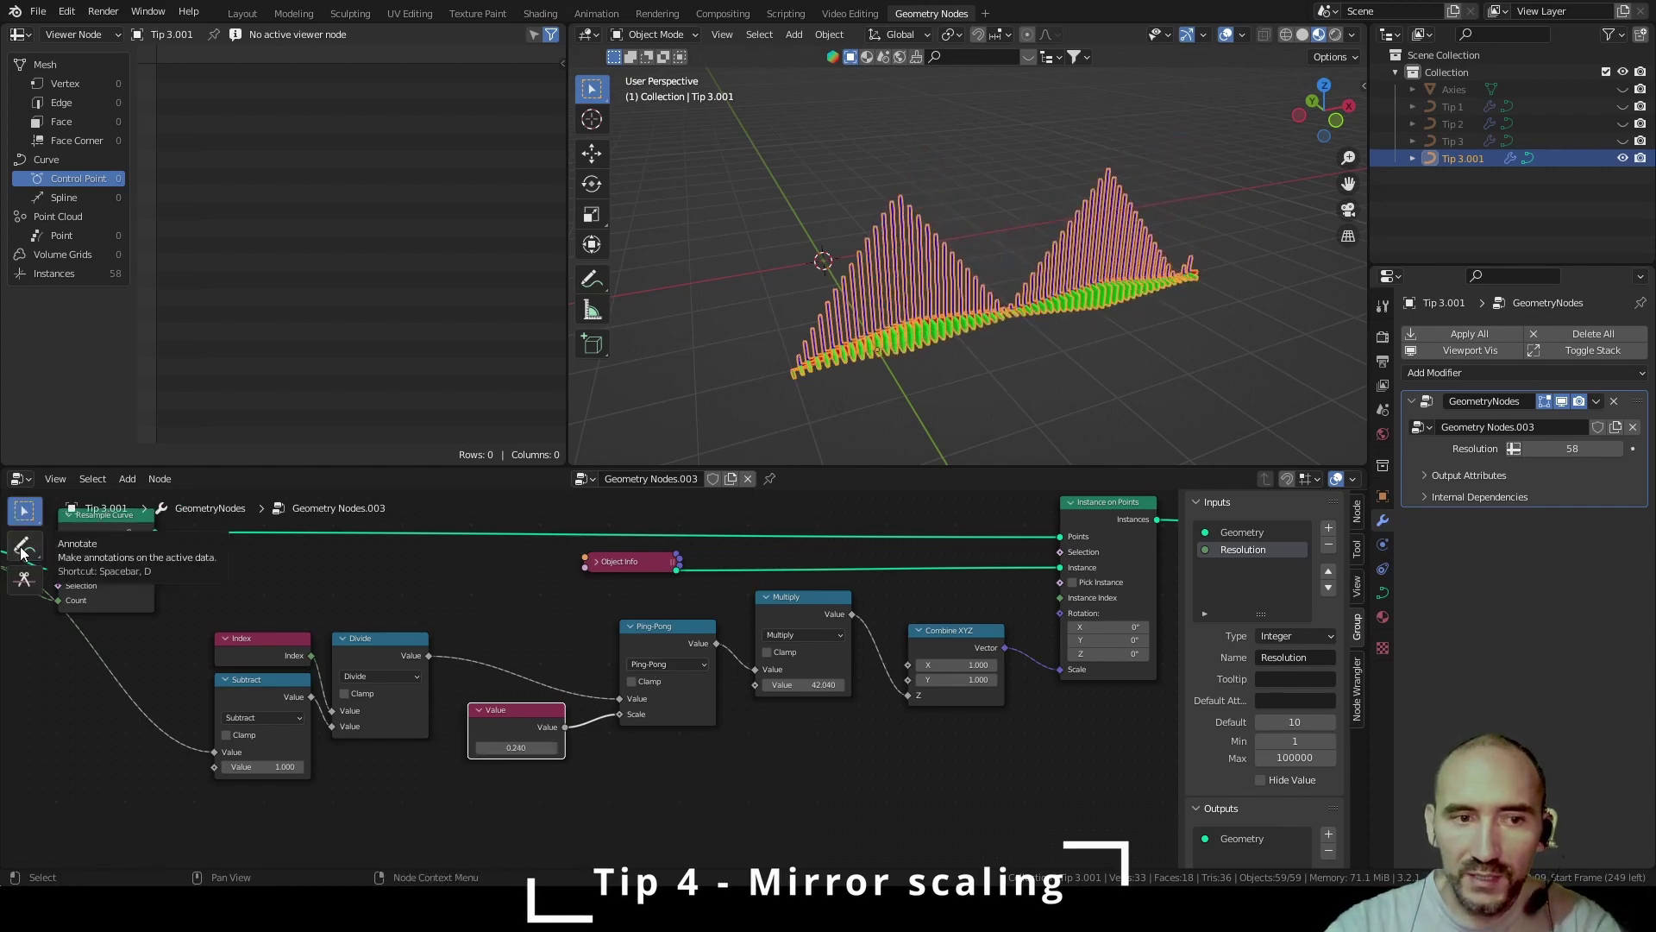
left_click(23, 545)
key("Home")
mouse_move(254, 562)
left_mouse_down()
mouse_move(261, 663)
mouse_move(333, 595)
mouse_move(334, 564)
mouse_move(280, 636)
mouse_move(333, 567)
left_mouse_up()
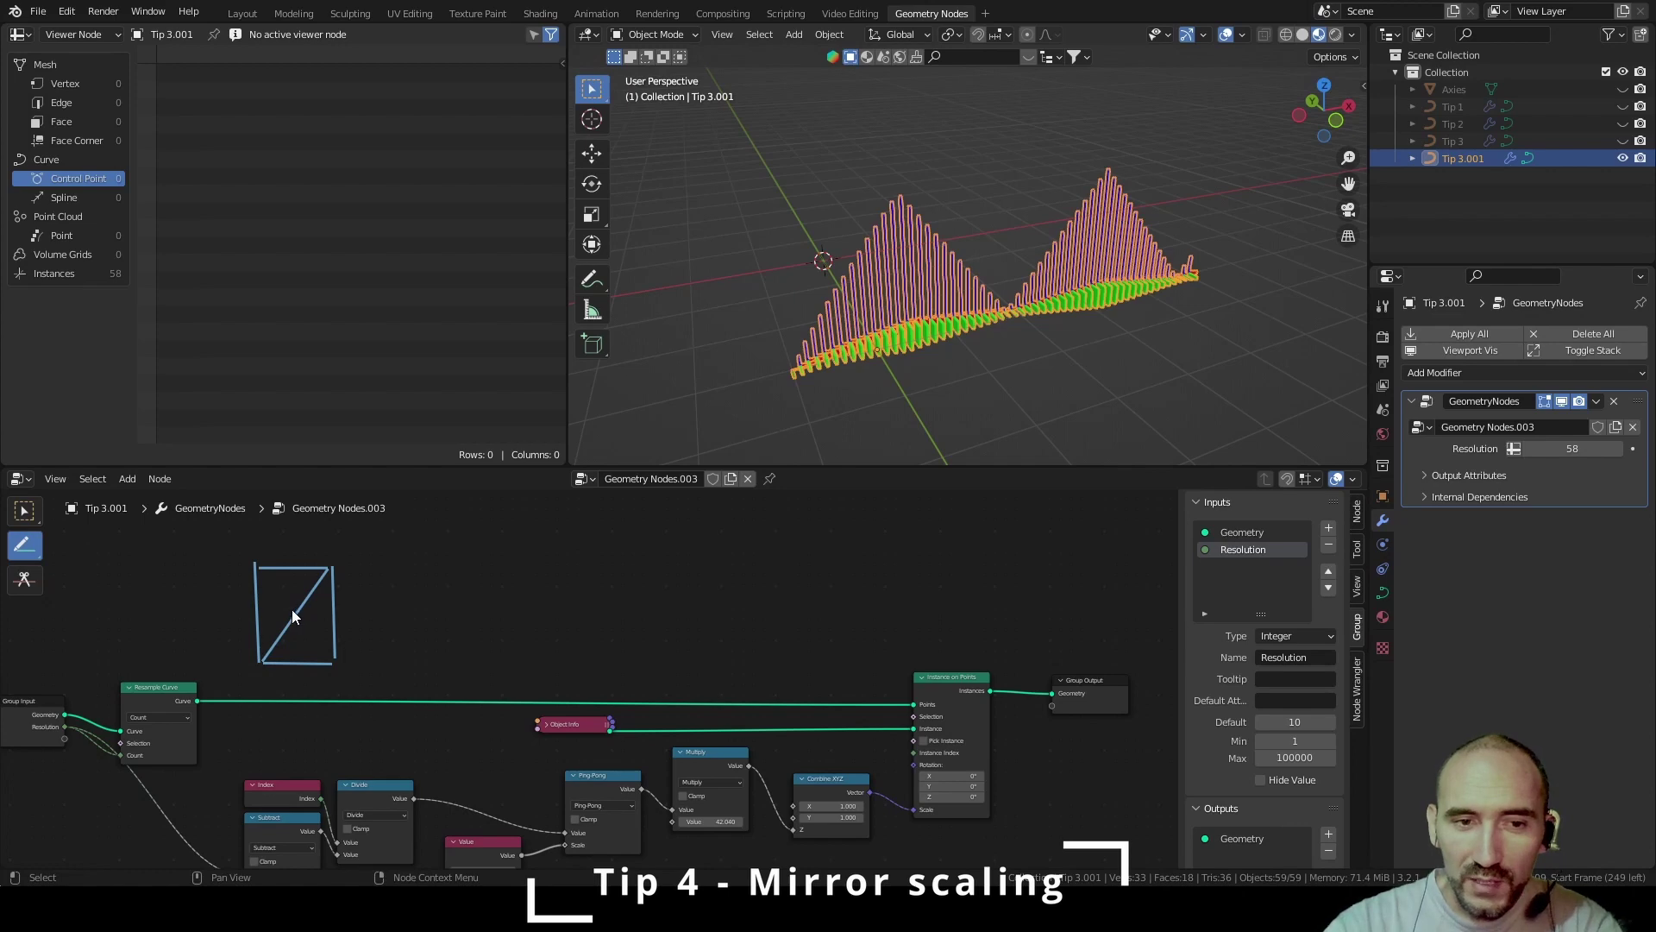
left_click_drag(297, 615, 335, 660)
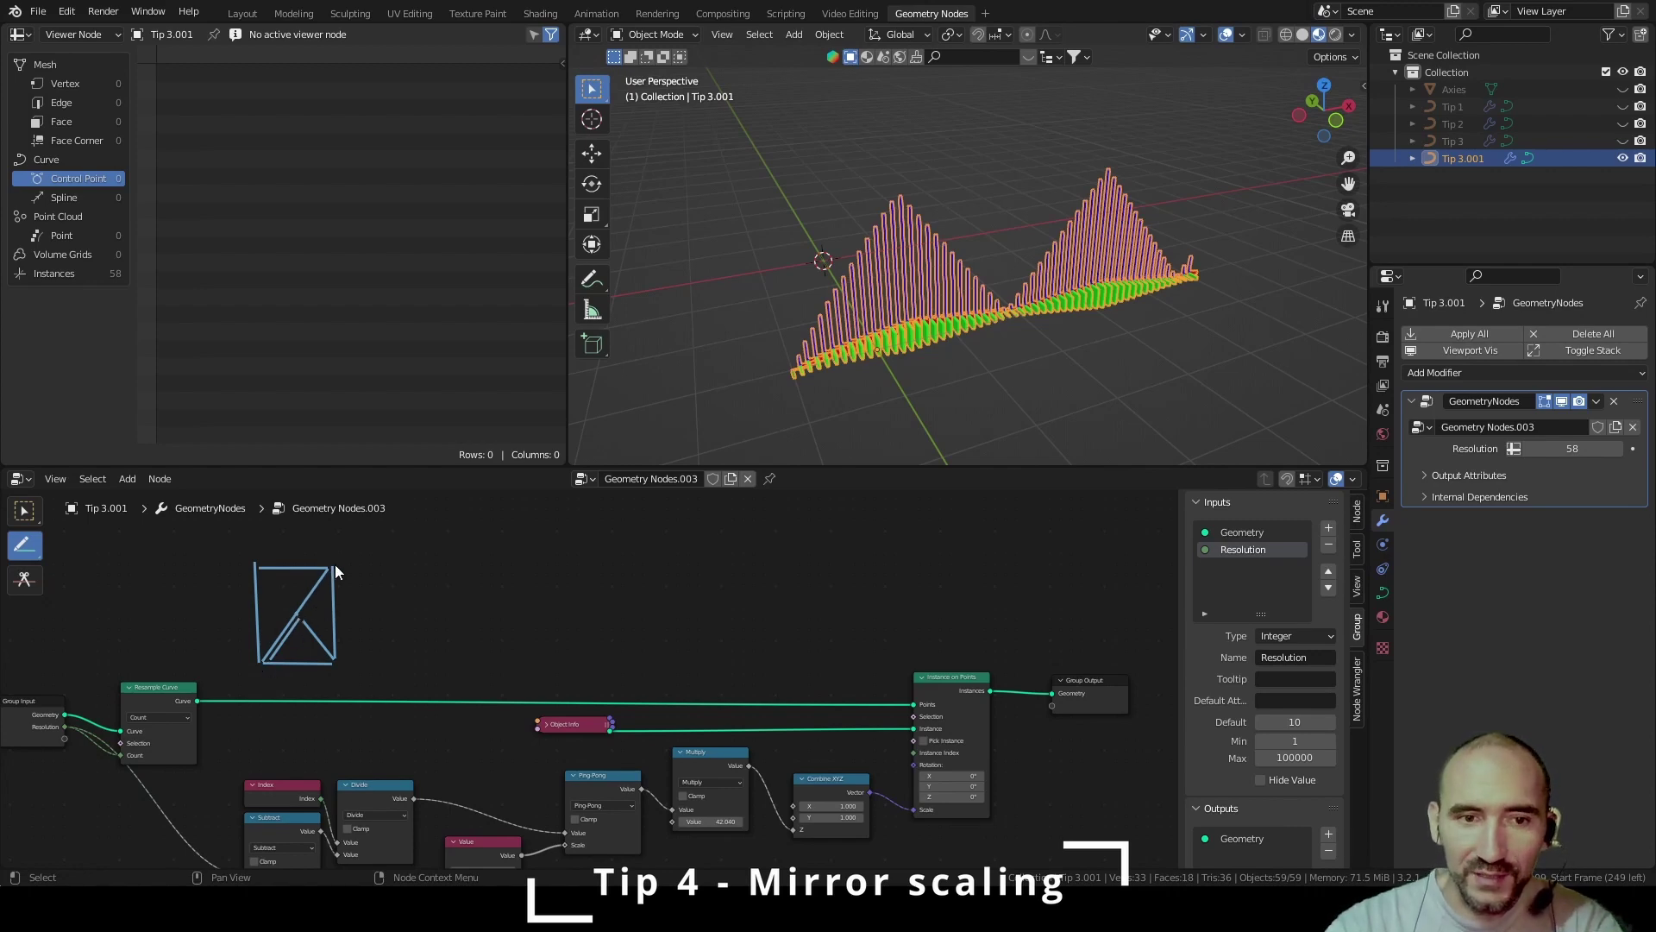
middle_click_drag(407, 595, 392, 647)
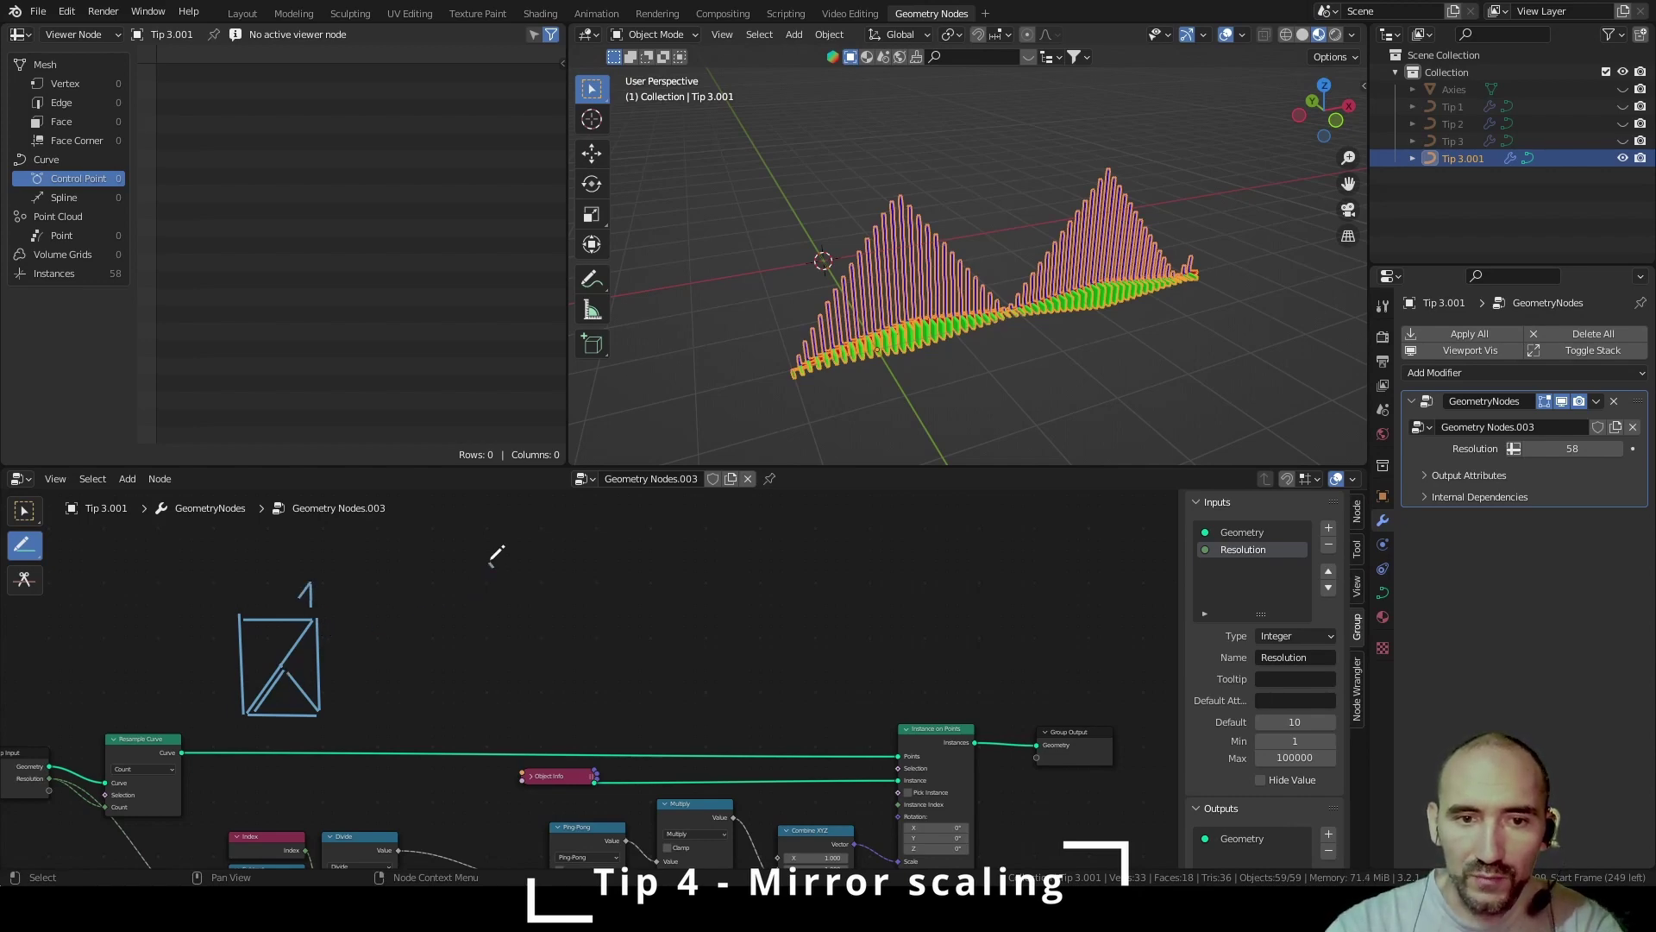
Annotate beside the square how 1 times 2 leads to 2 and 0,5 times 2 leads to 1, joined by lines
left_click_drag(334, 589, 462, 573)
mouse_move(473, 559)
left_mouse_down()
mouse_move(495, 584)
mouse_move(583, 557)
mouse_move(615, 572)
left_mouse_up()
mouse_move(336, 650)
left_mouse_down()
mouse_move(333, 673)
mouse_move(329, 653)
left_mouse_up()
mouse_move(357, 671)
left_mouse_down()
mouse_move(345, 679)
mouse_move(478, 586)
mouse_move(633, 662)
left_mouse_up()
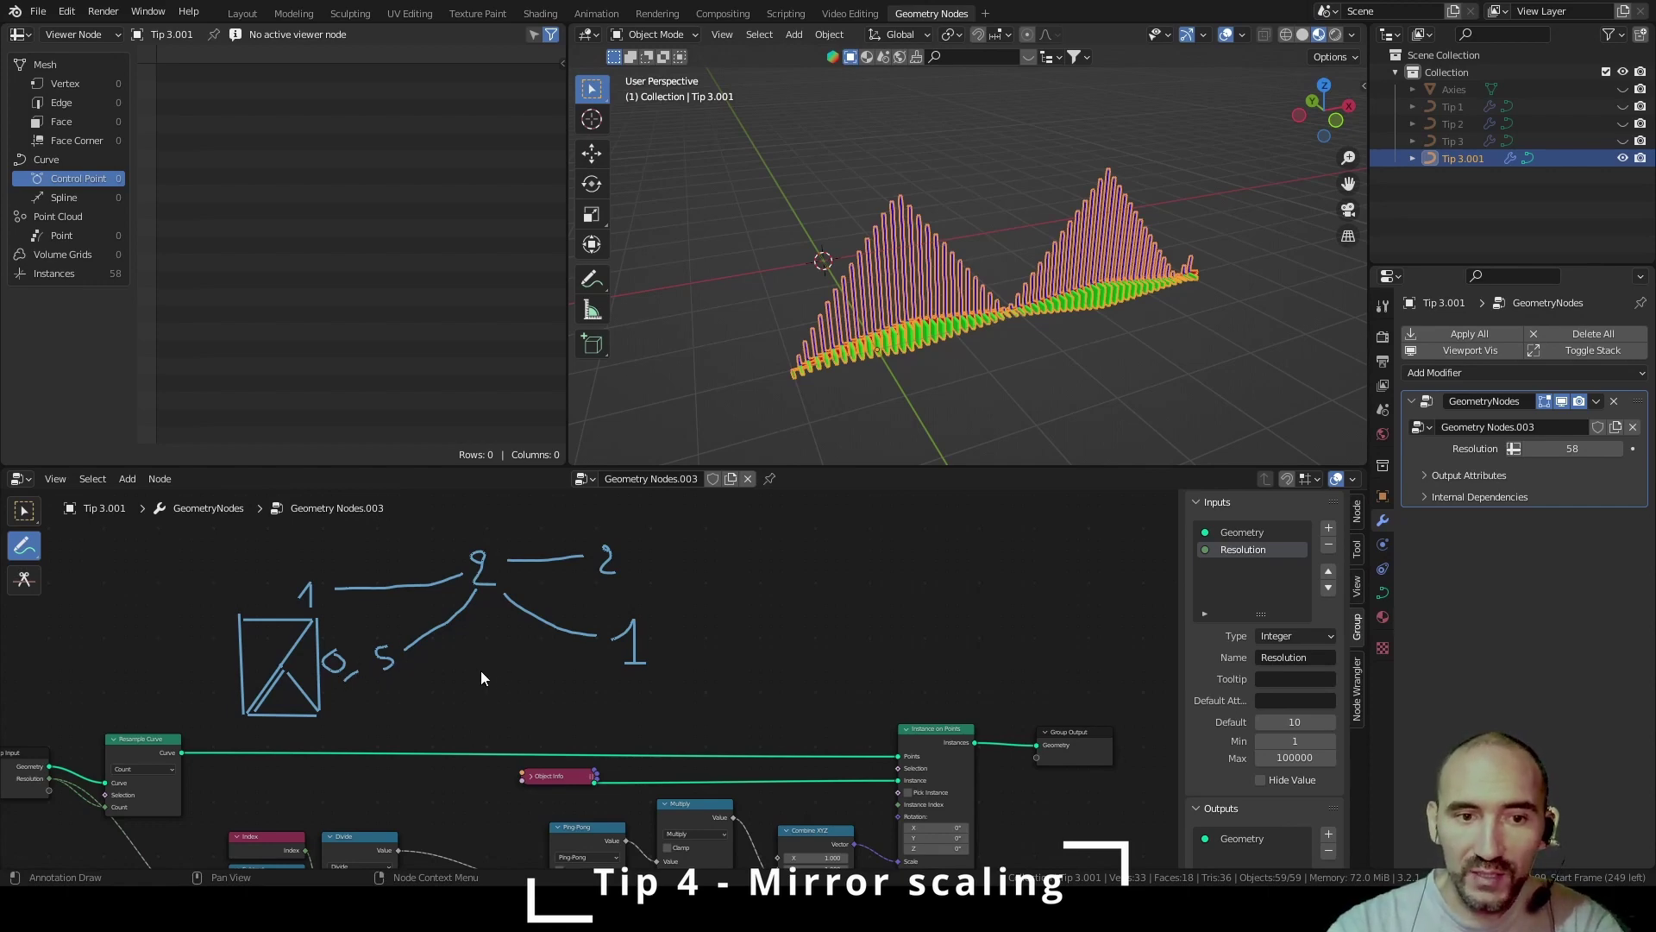
Annotate an arrow from the first square to a second square containing a full-height triangular peak
left_click_drag(342, 703, 699, 681)
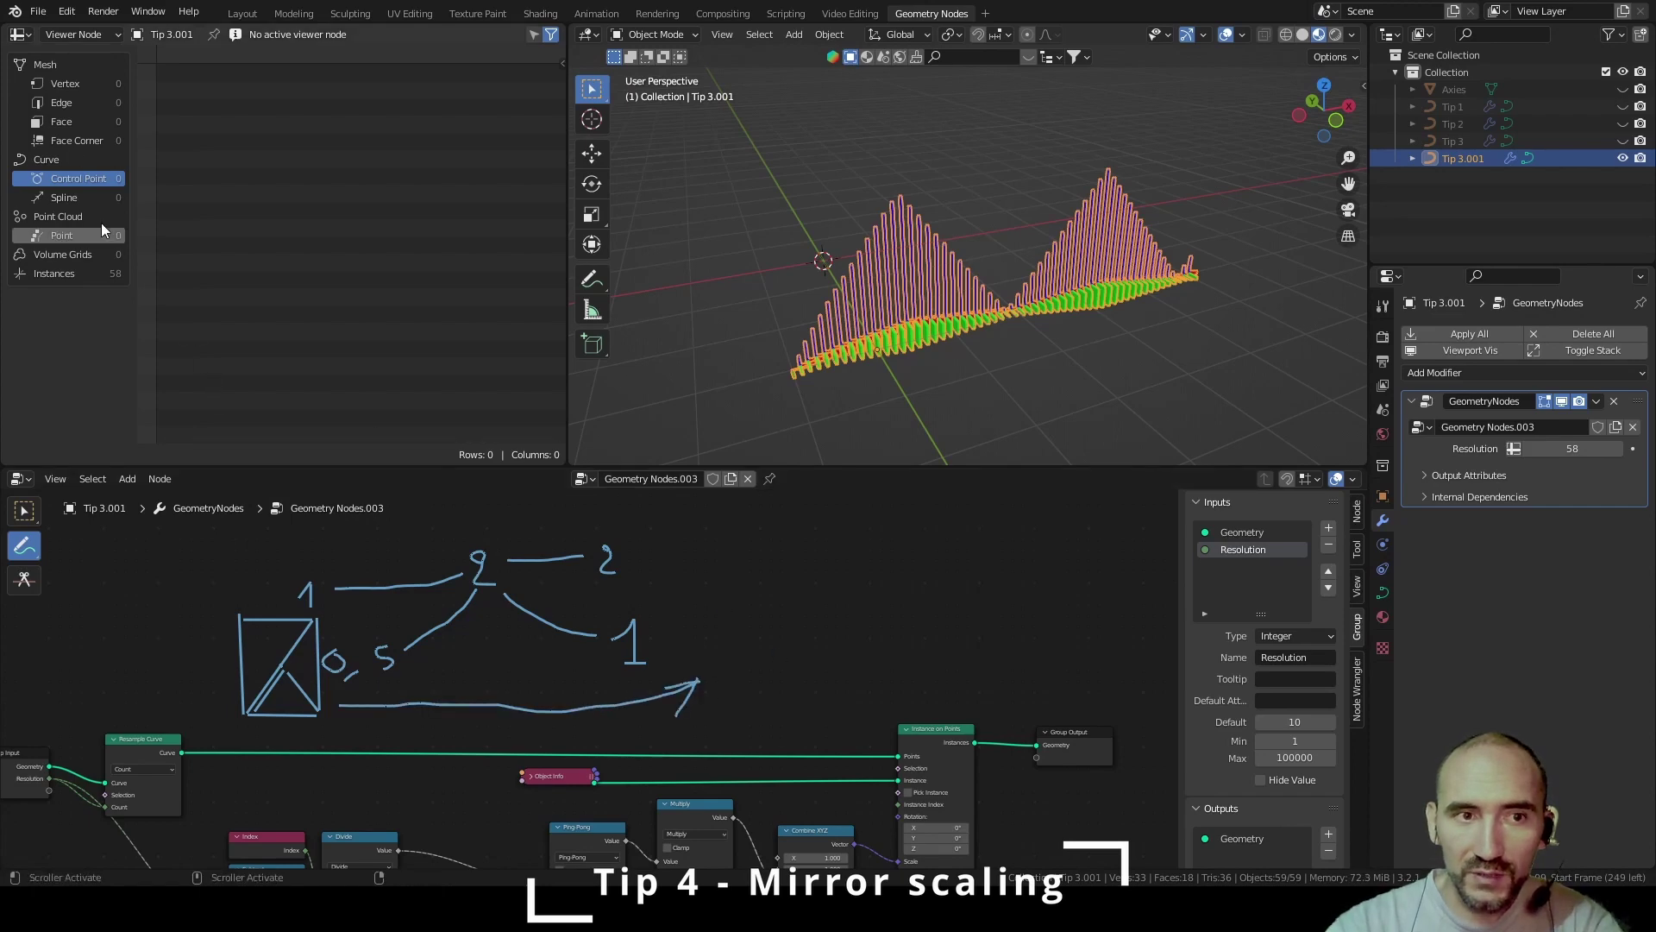
left_click_drag(23, 546, 57, 554)
left_click_drag(722, 623, 722, 704)
left_click_drag(771, 628, 804, 700)
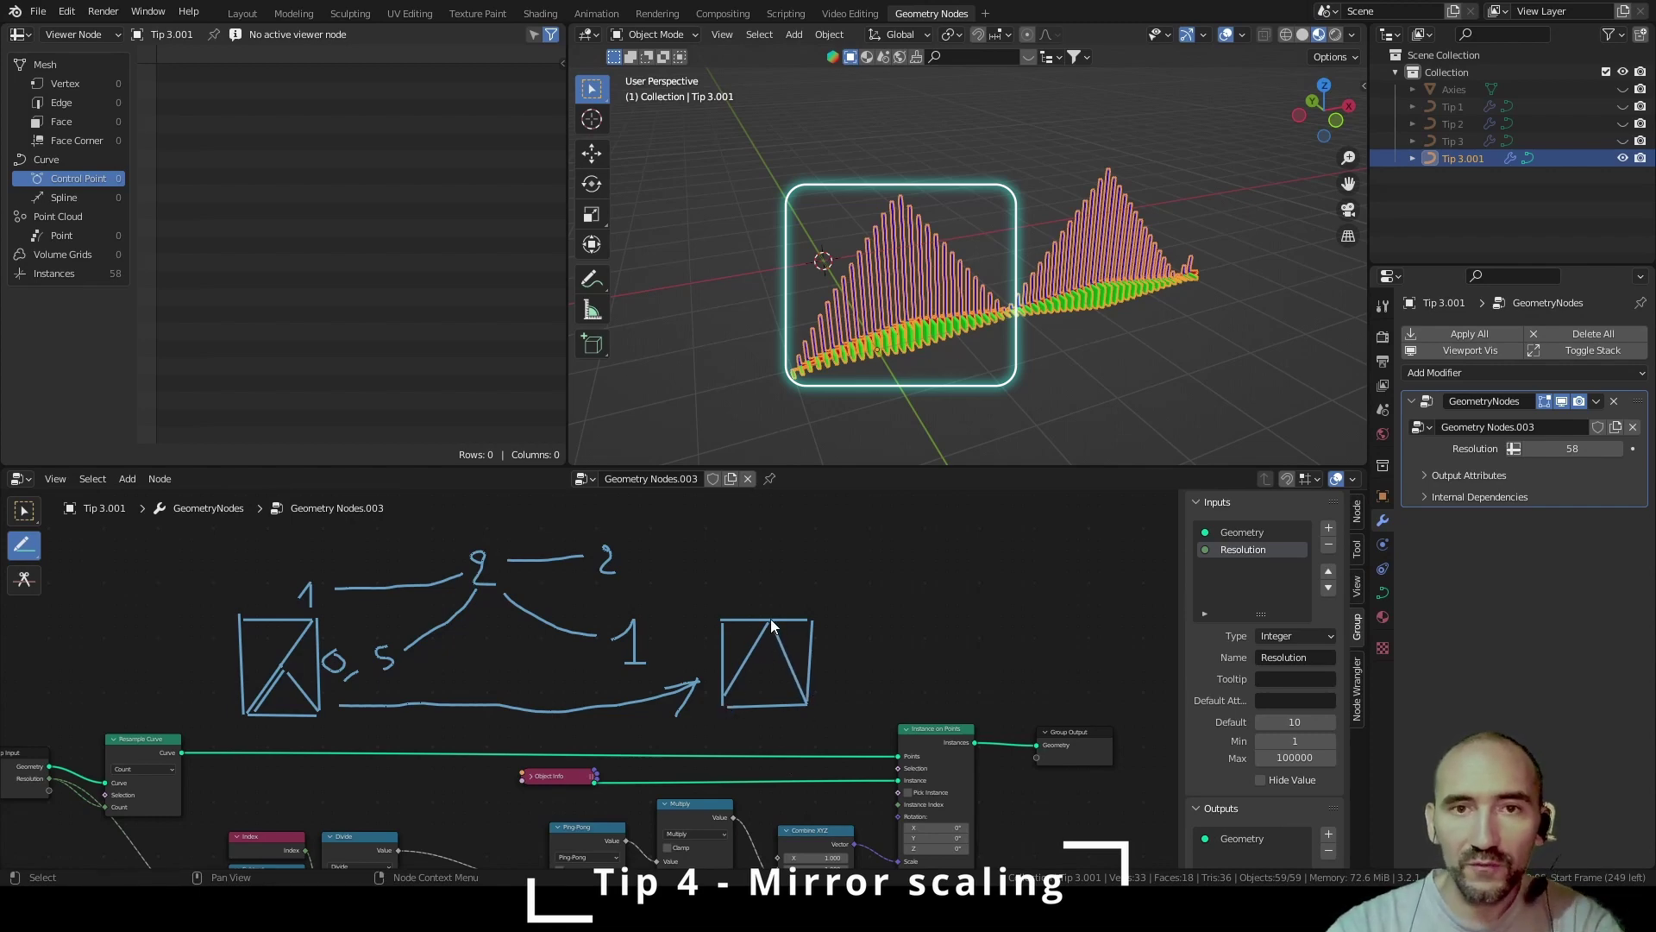
Return to the selection tool and spread the Ping-Pong and Multiply nodes apart to make room between them
mouse_move(624, 817)
middle_mouse_down()
mouse_move(748, 583)
mouse_move(635, 581)
middle_mouse_up()
scroll(748, 583, "up", 6)
key("w")
left_click_drag(634, 581, 519, 576)
left_click(650, 649)
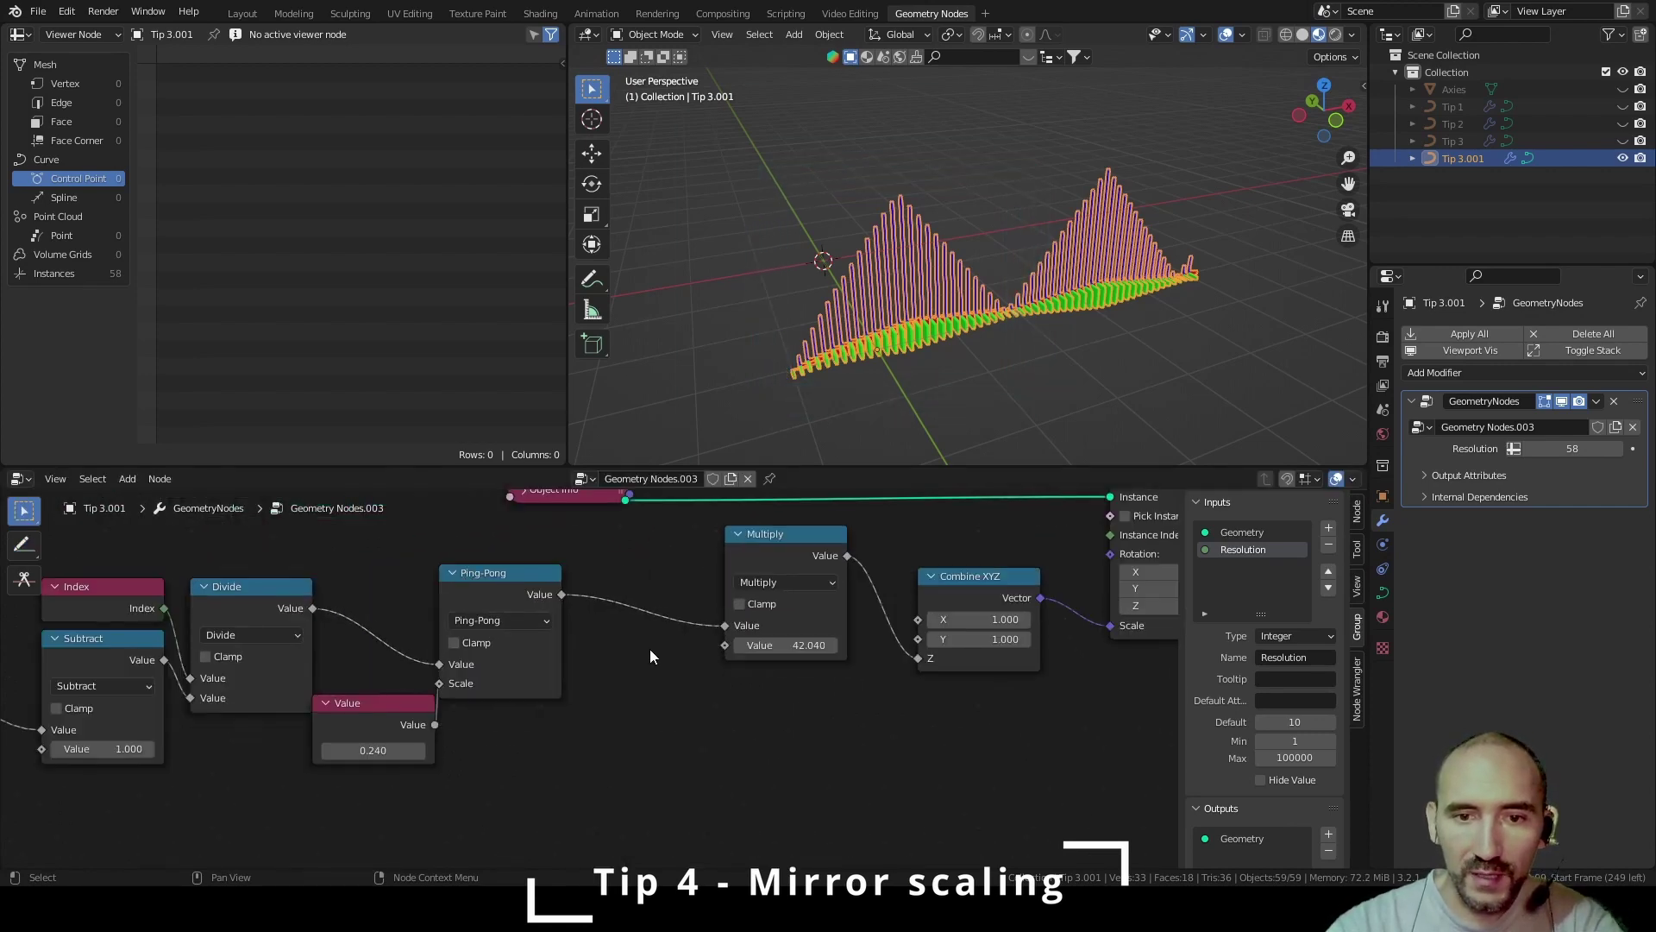
left_click_drag(775, 548, 814, 557)
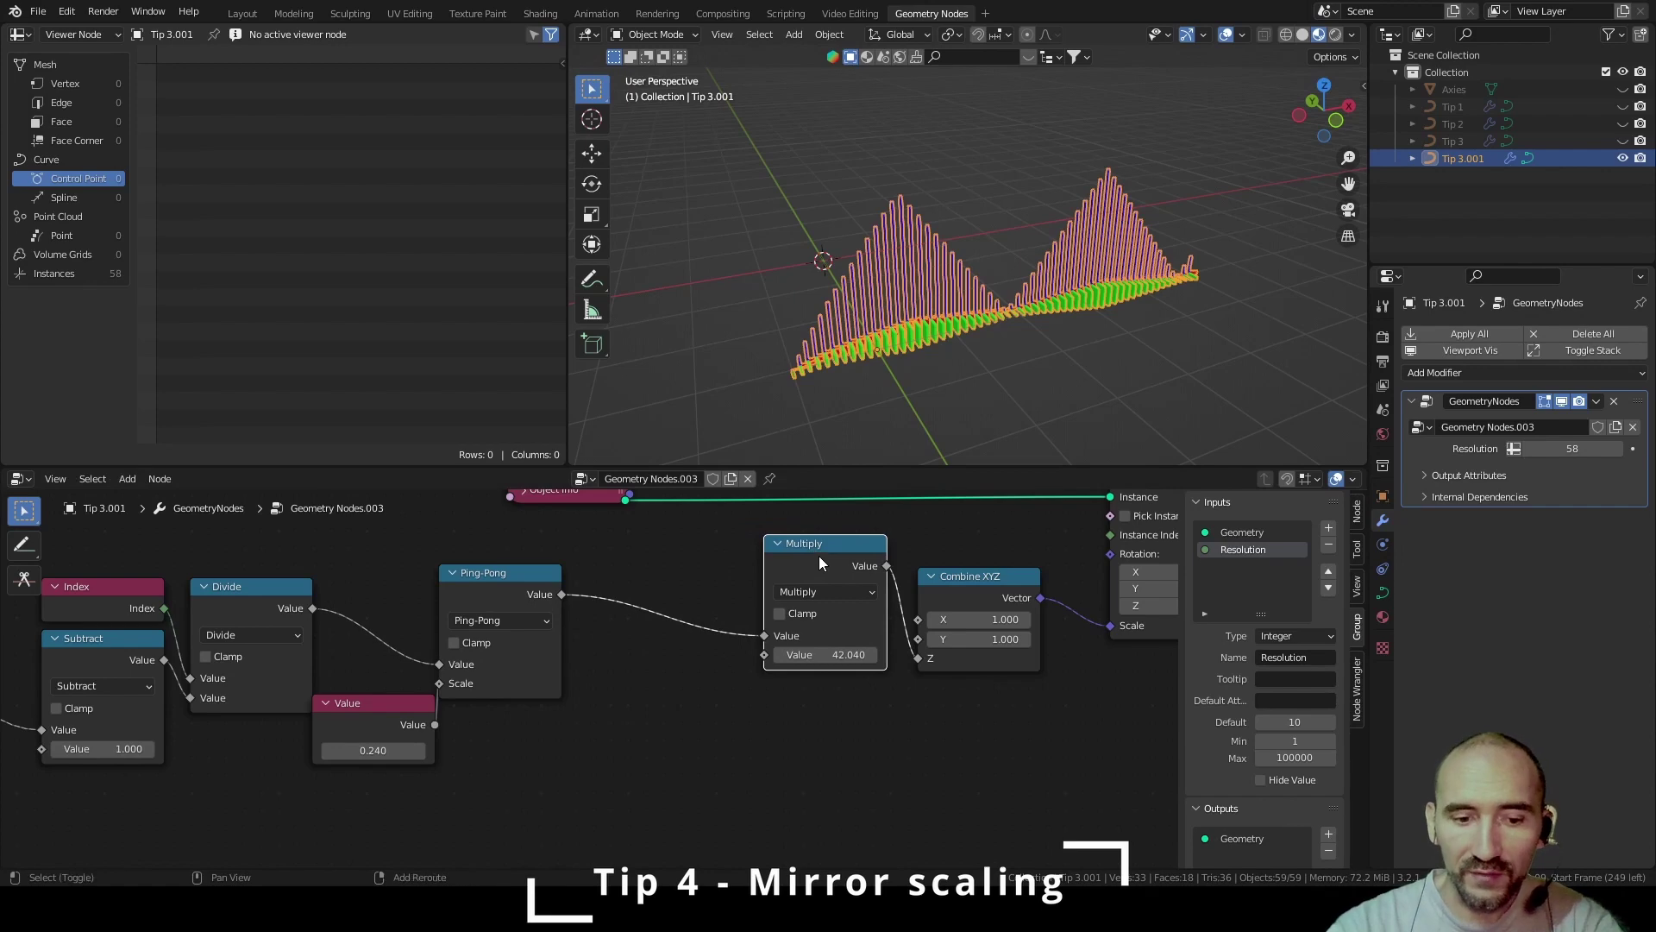
Insert a duplicate of Multiply after Ping-Pong, change it to Divide, and connect the Value node to its second input
key("shift+d")
left_click(686, 571)
left_click(681, 599)
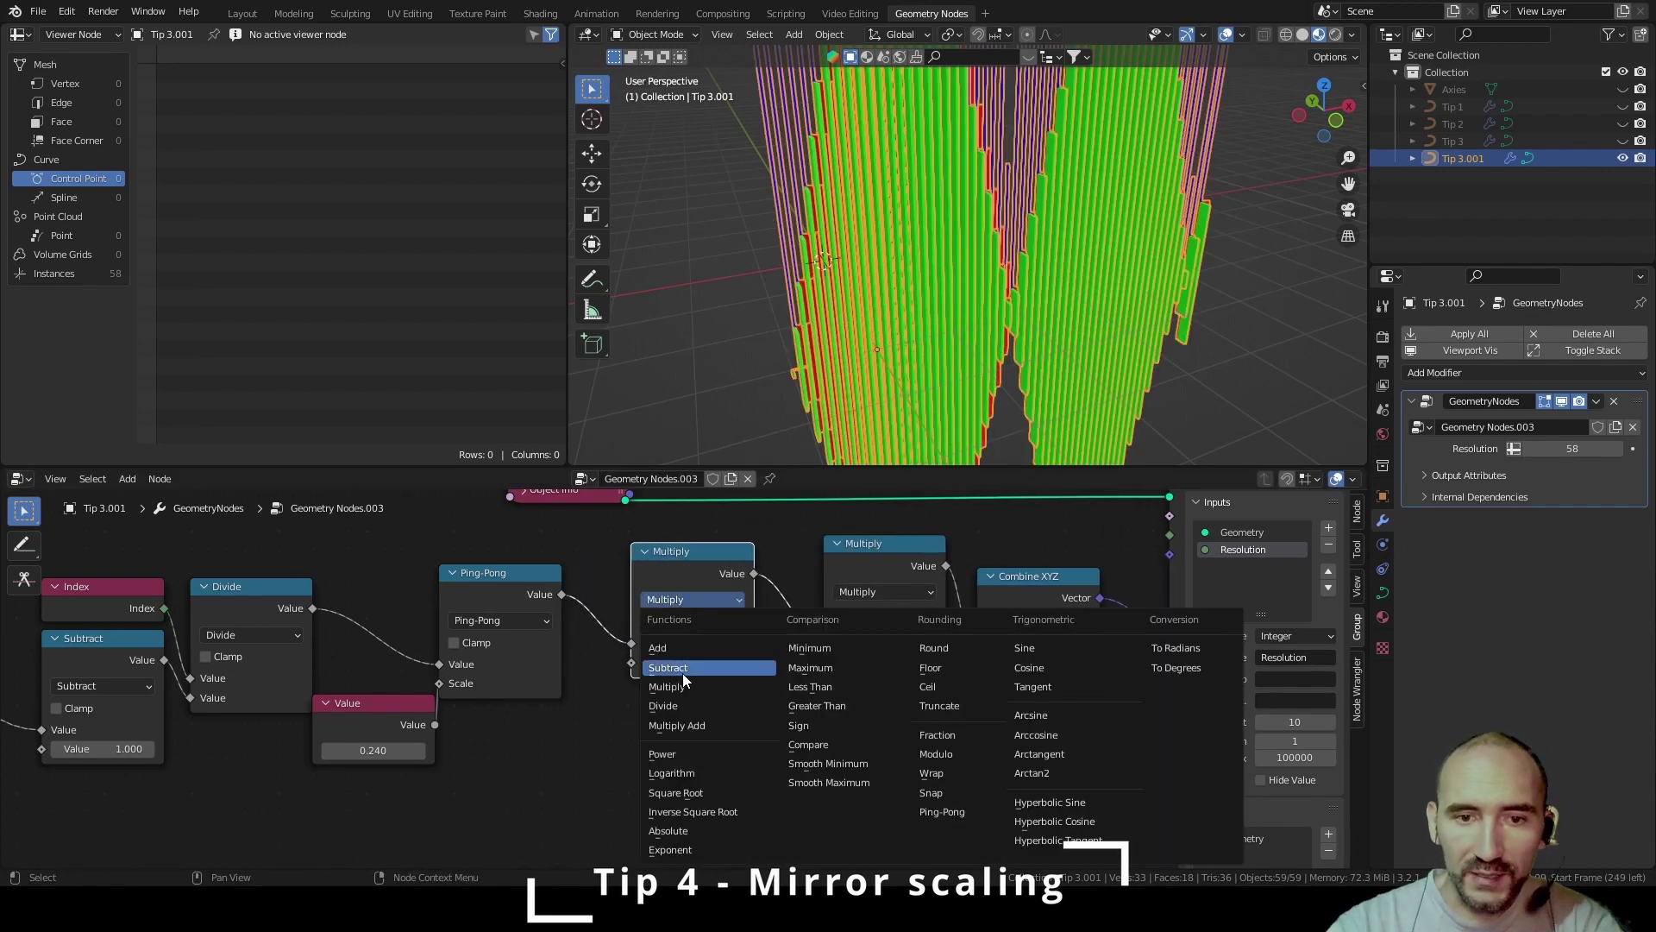
left_click(663, 705)
left_click_drag(435, 725, 698, 621)
Set the Multiply node's value to 9.240 and the modifier's Resolution to 29
scroll(727, 695, "down", 2)
left_click_drag(808, 662, 716, 662)
scroll(934, 682, "up", 1)
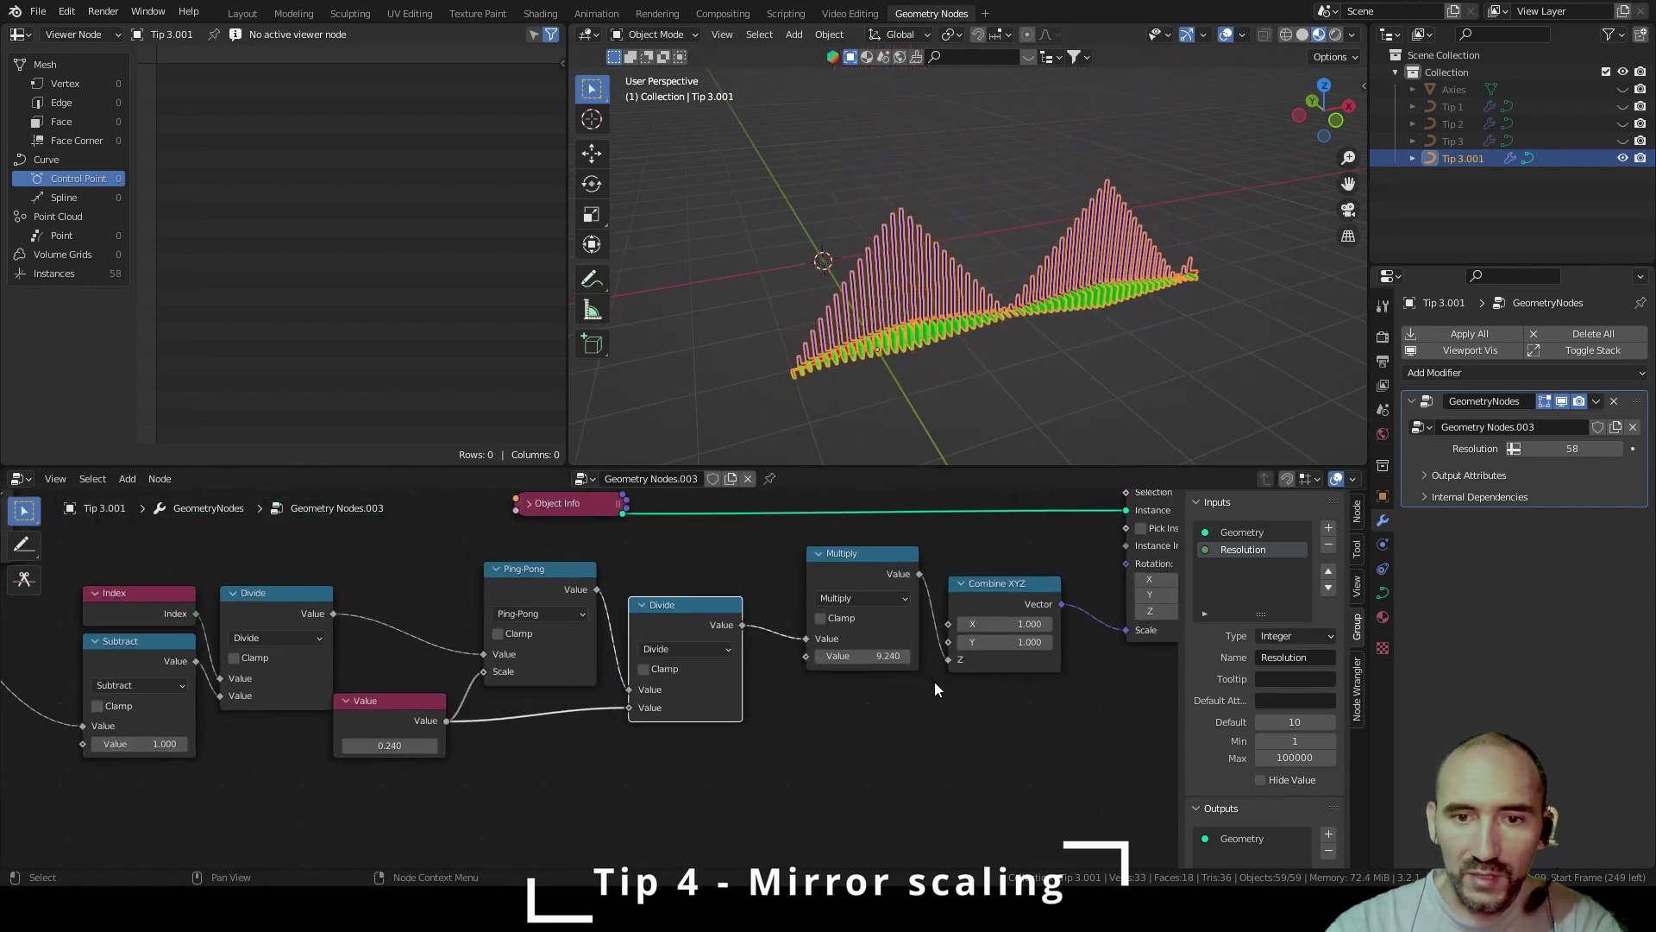
middle_click_drag(934, 681, 794, 731)
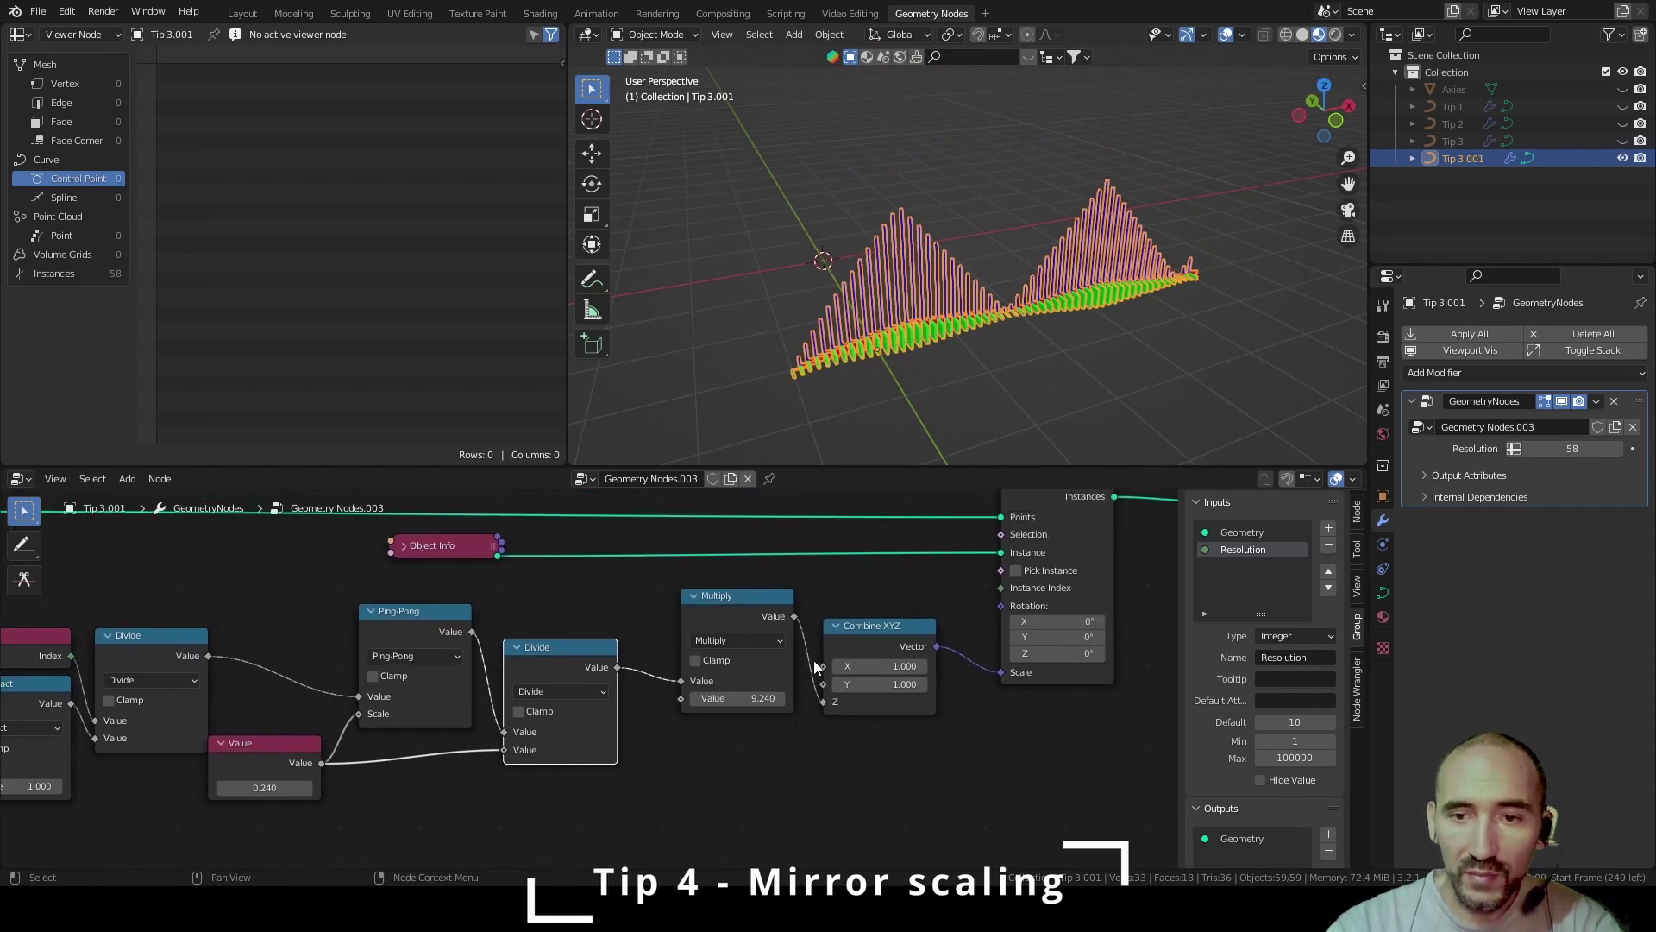
left_click_drag(1572, 448, 1525, 448)
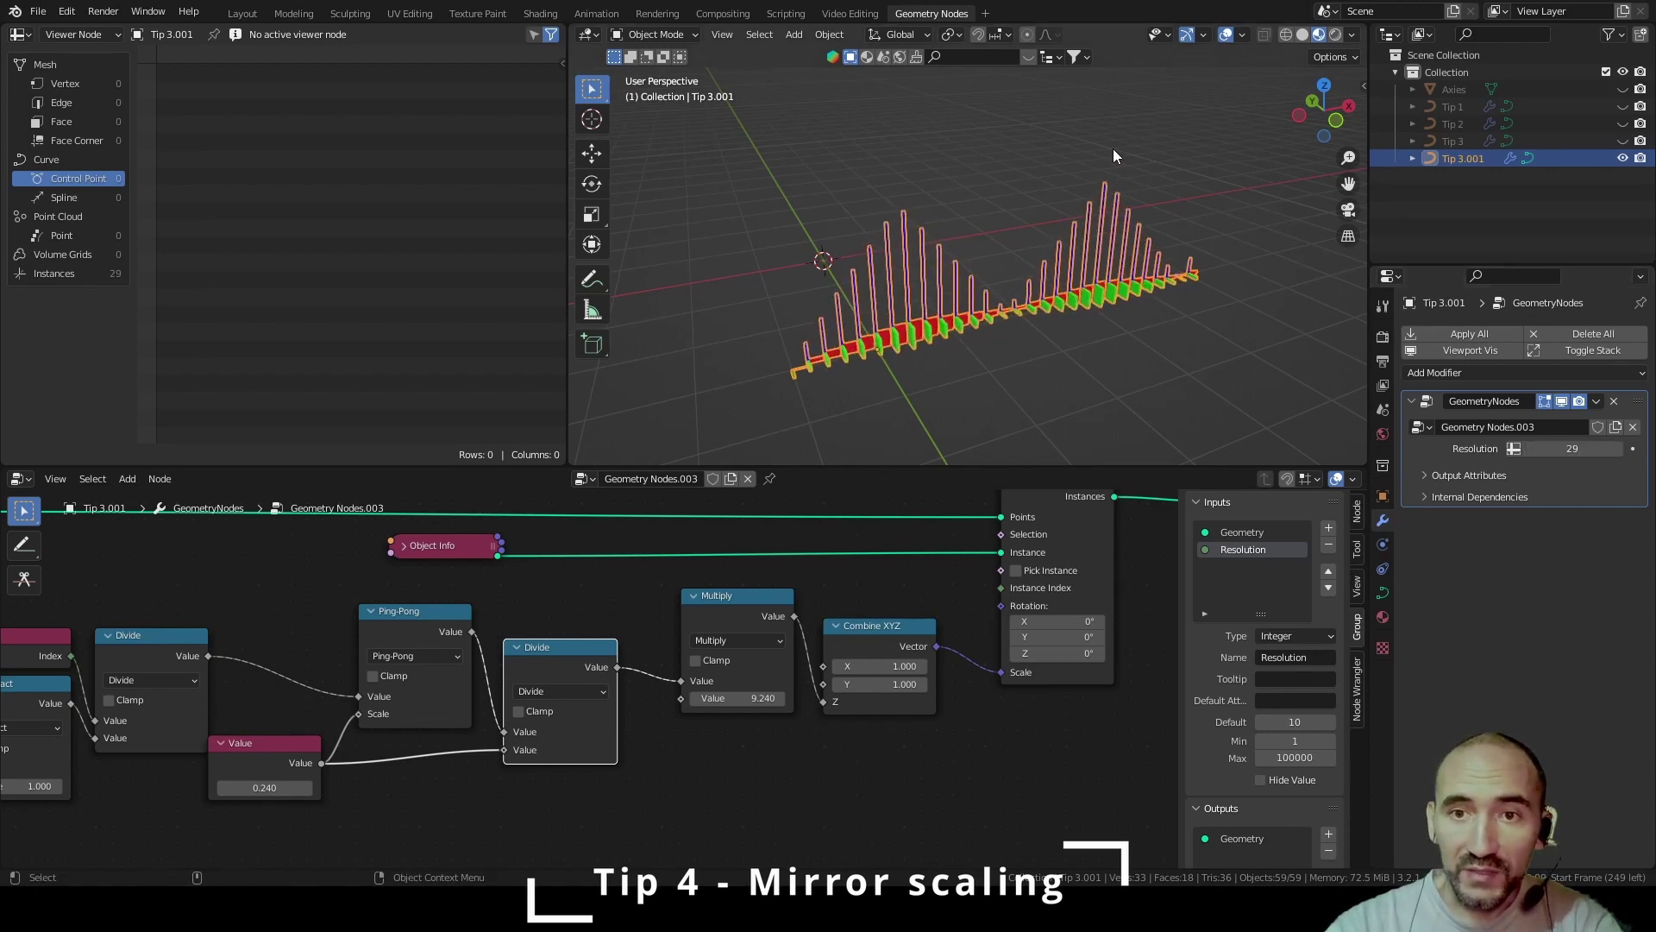
left_click(267, 841)
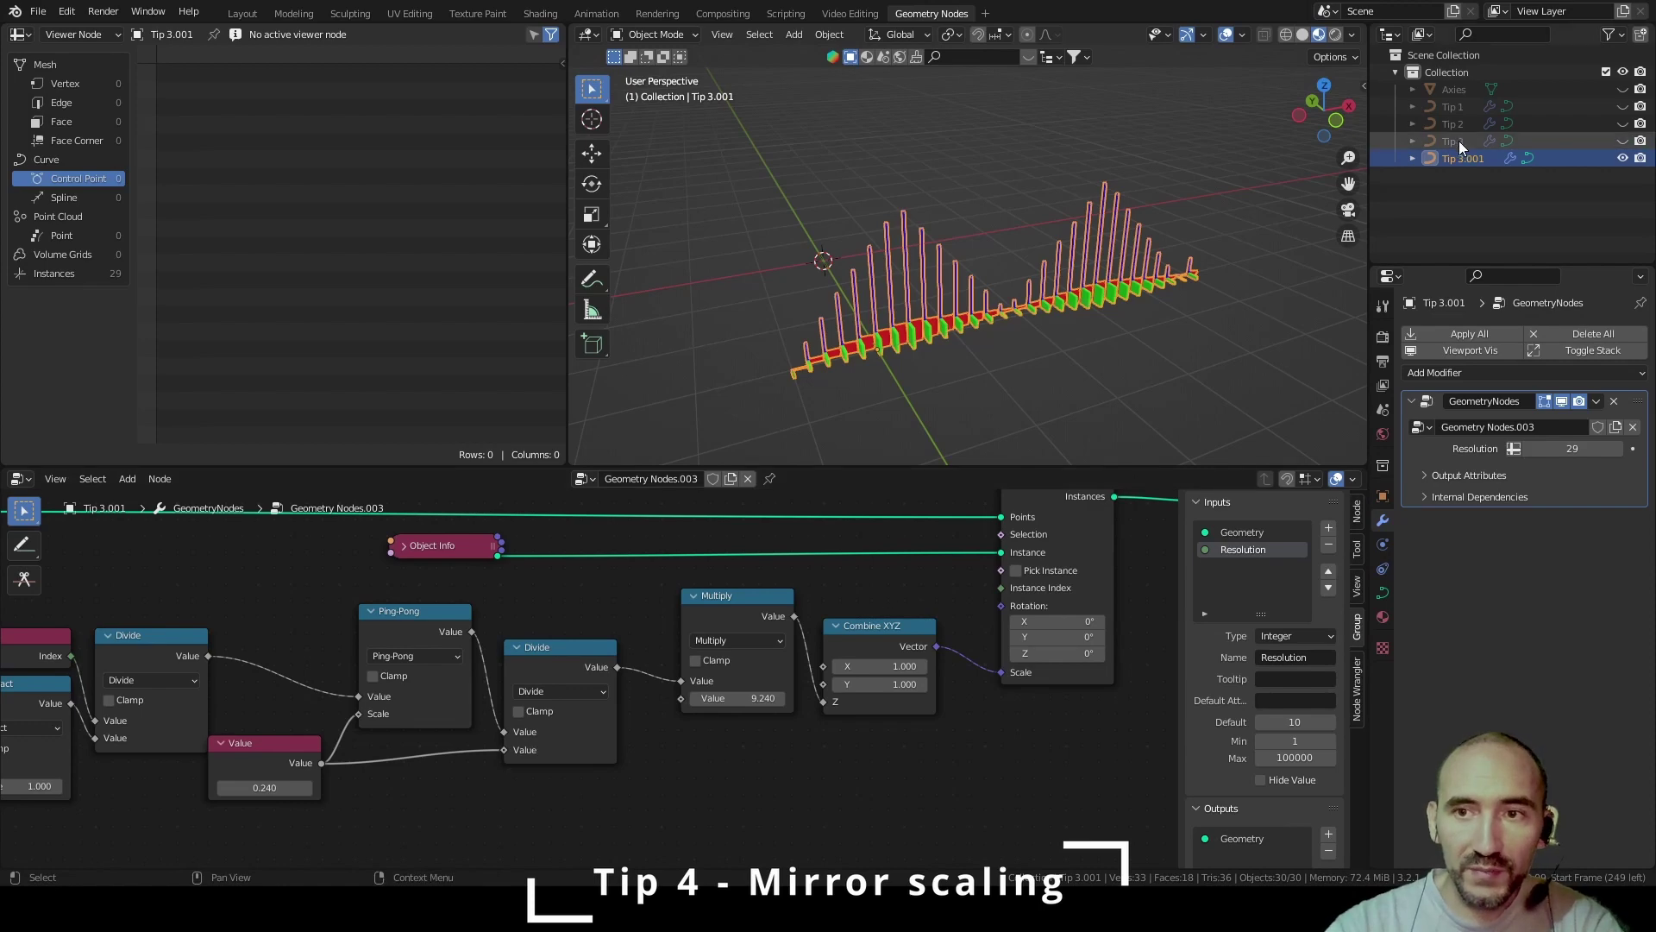
Unhide and select Tip 3, and rearrange its Modulo, Value and Multiply nodes to free space before Multiply
left_click(1622, 141)
left_click(1458, 141)
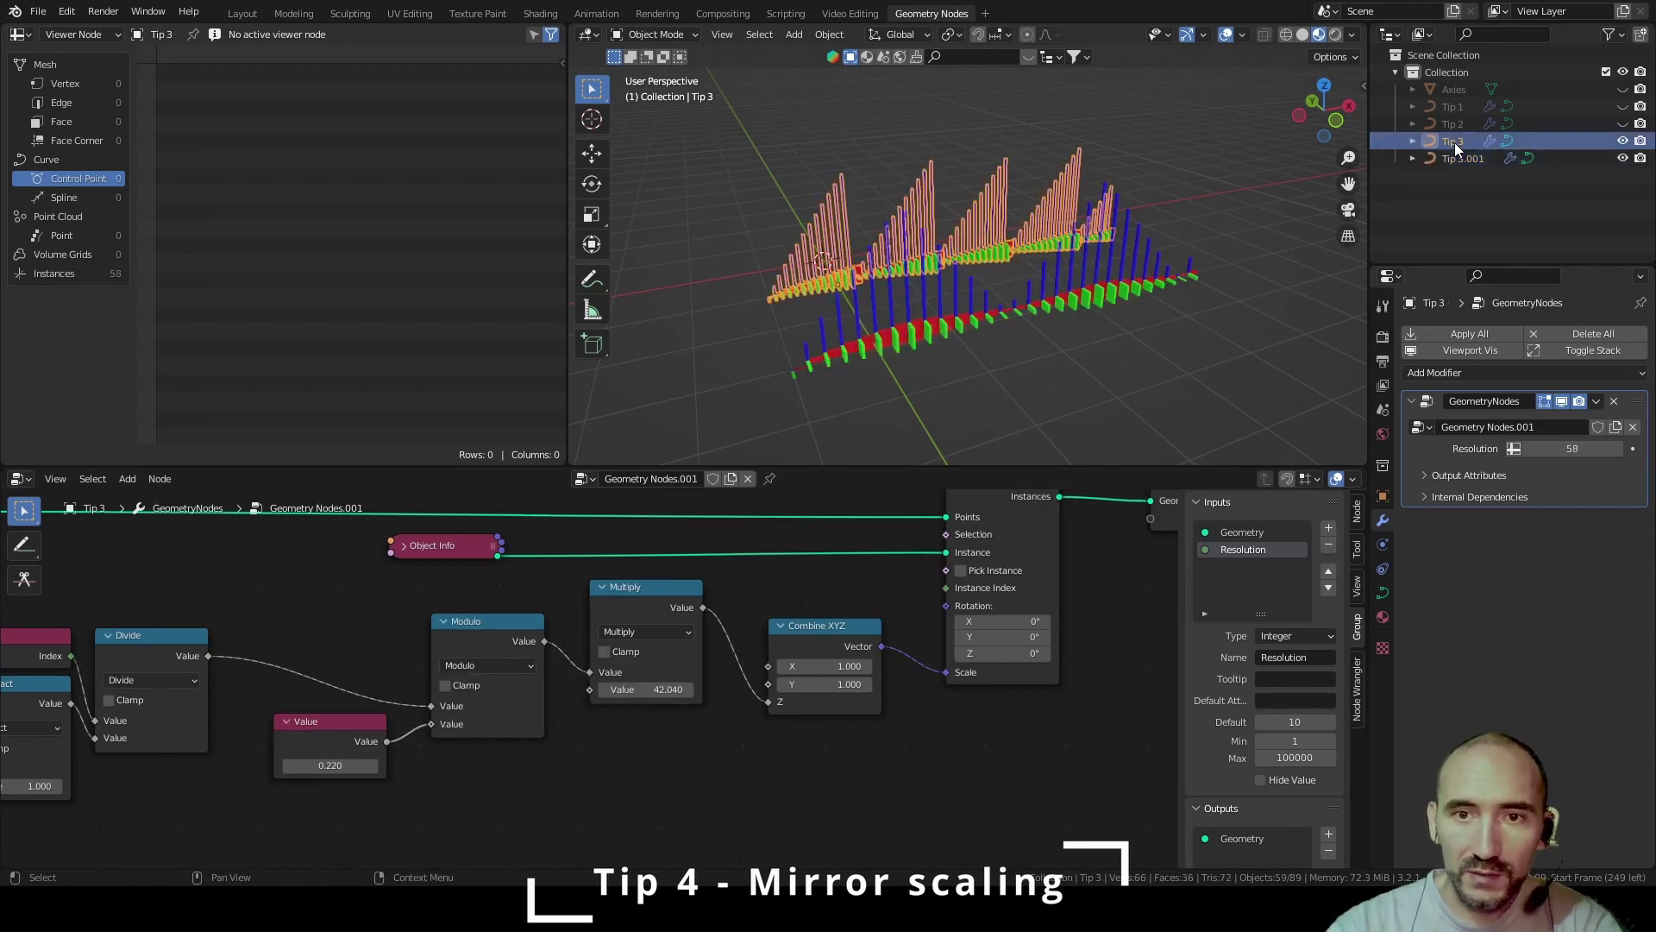
left_click_drag(487, 690, 469, 684)
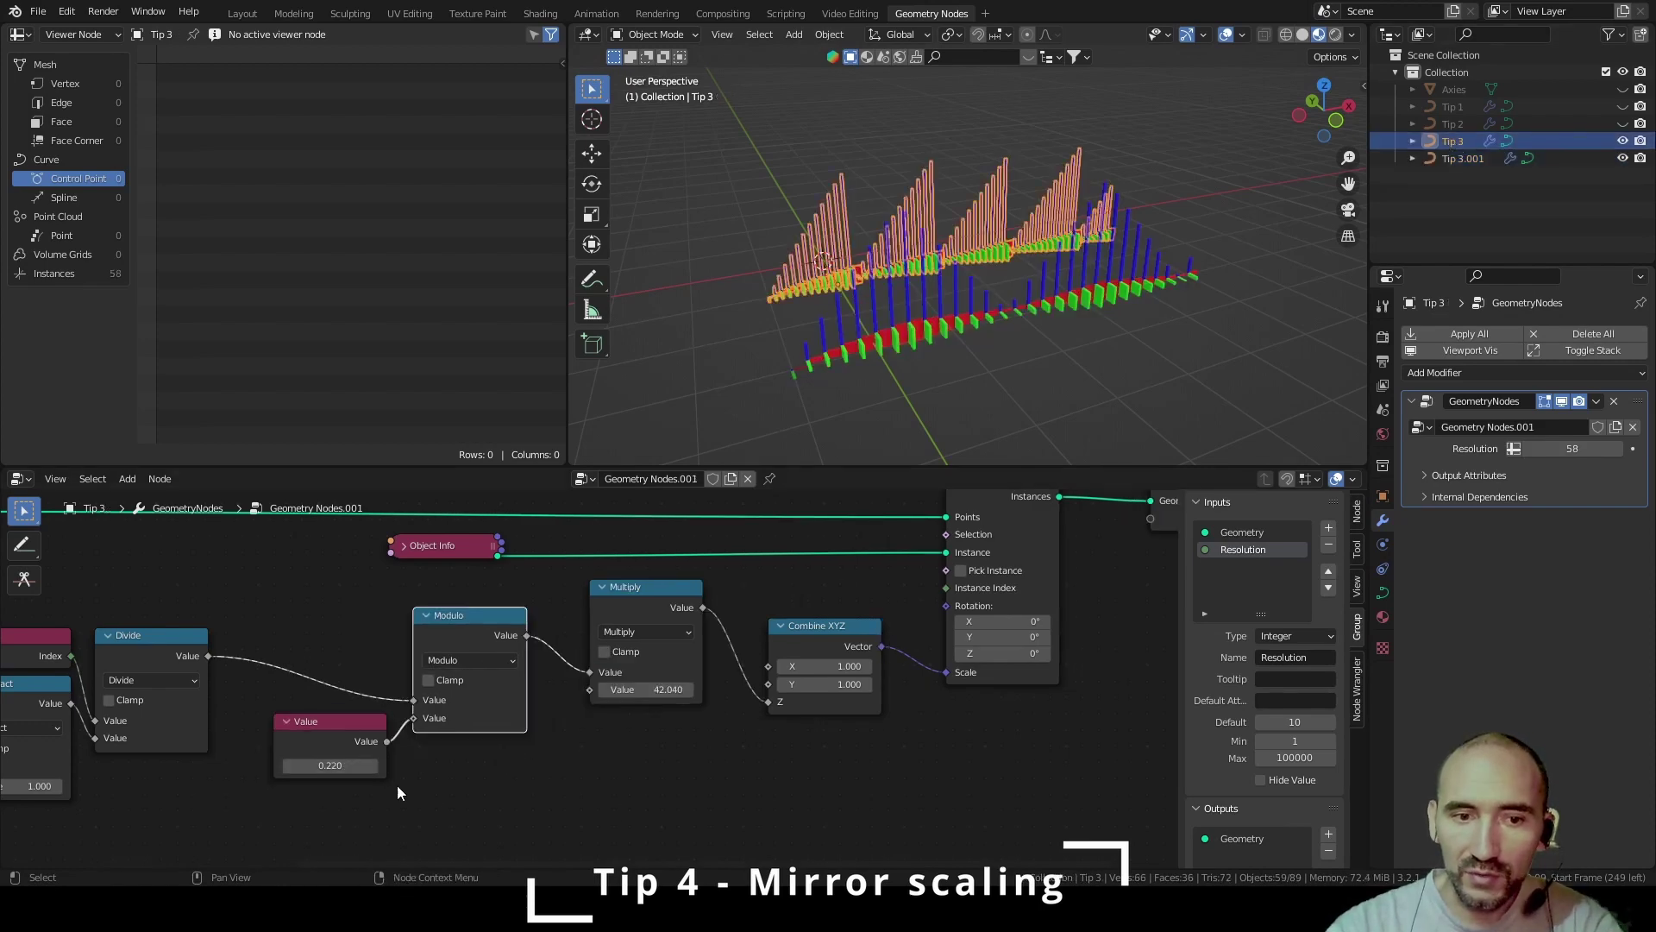
left_click(641, 589)
left_click_drag(642, 589, 684, 601)
Insert a duplicate of Modulo before Multiply, change it to Divide, and connect the Value node to its second input
key("shift+d")
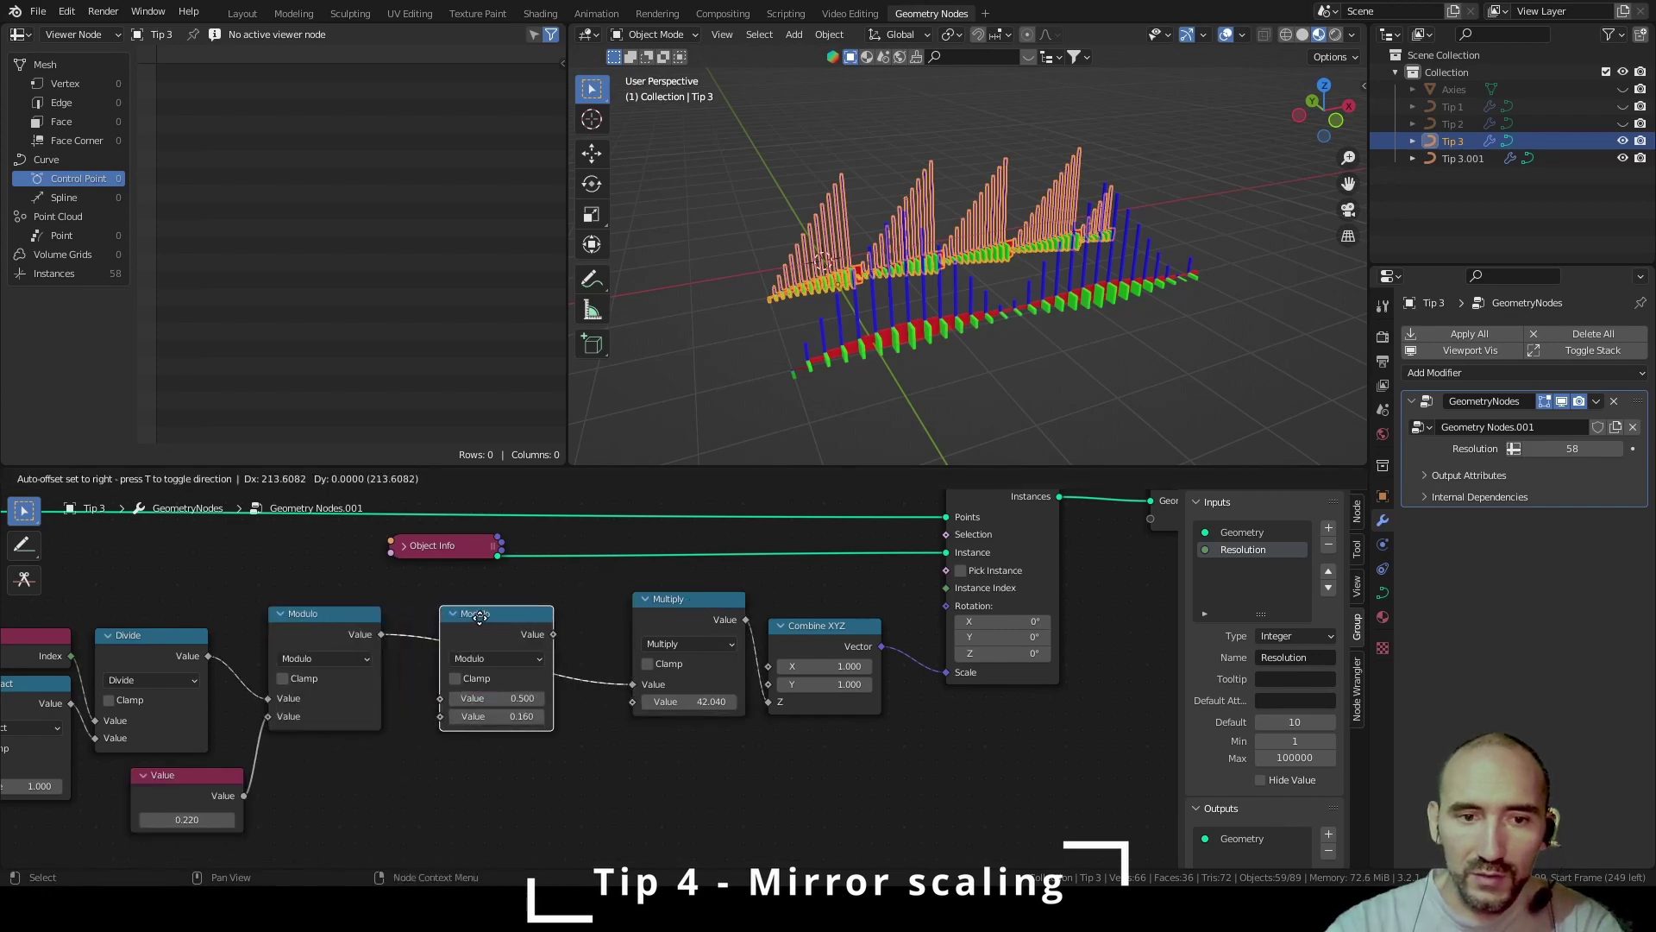
left_click(479, 619)
left_click(504, 659)
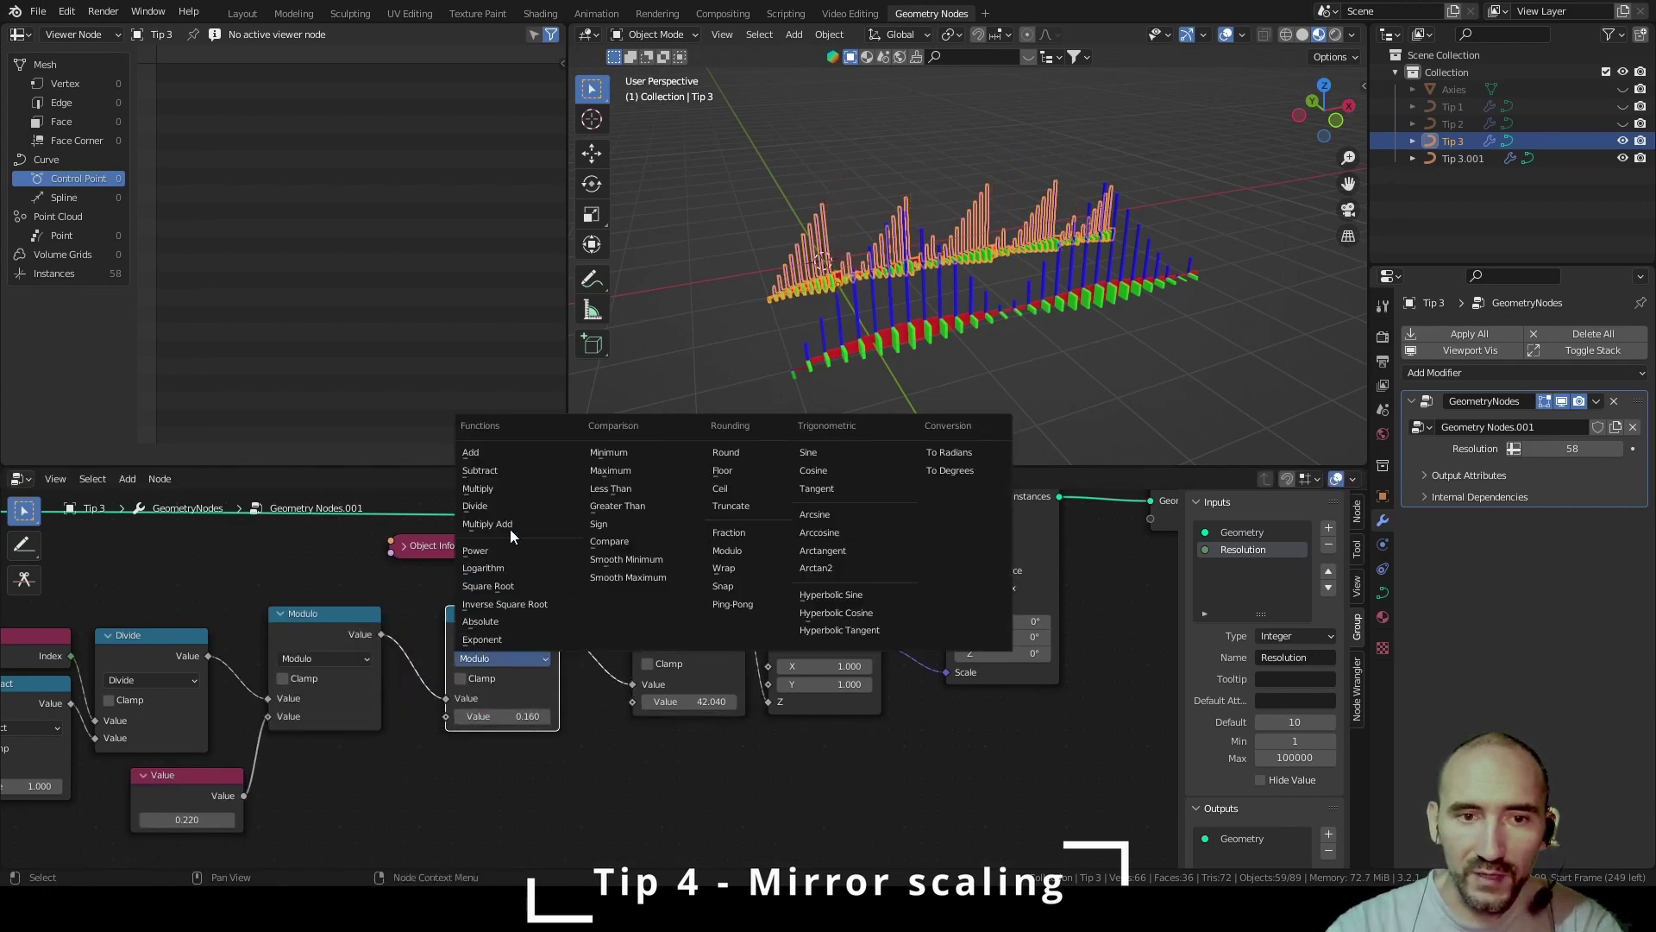
left_click(510, 506)
left_click_drag(245, 793, 446, 716)
Set Tip 3's Multiply value to 7.840 and its modifier Resolution to 47
left_click_drag(690, 701, 604, 701)
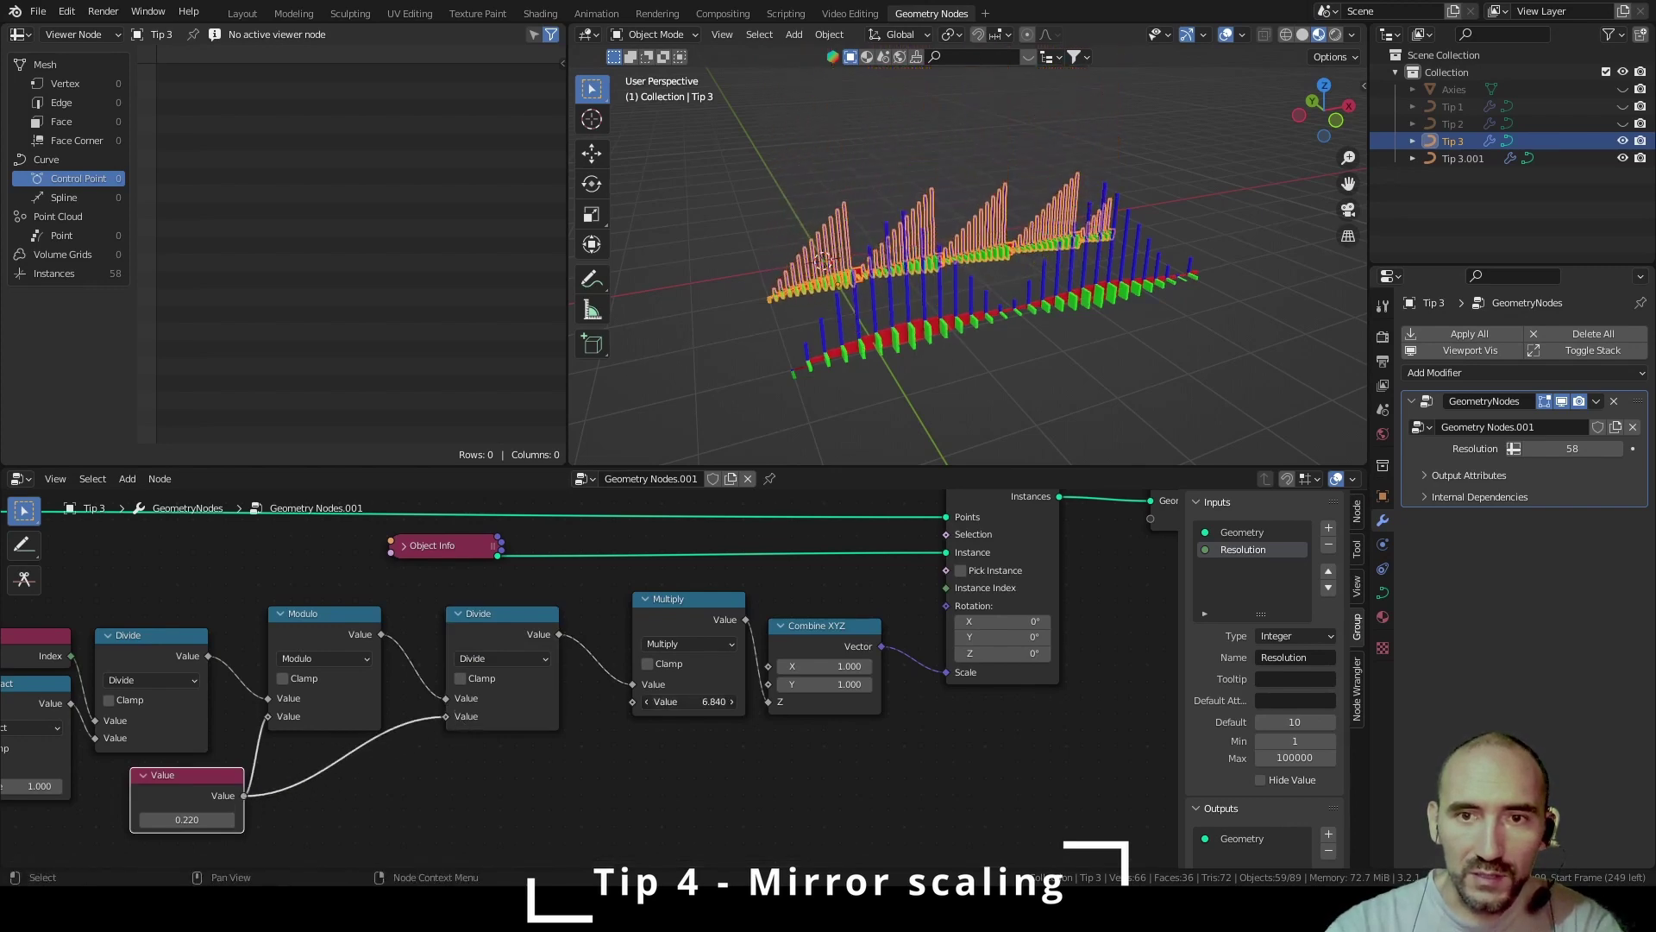
mouse_move(1569, 446)
left_mouse_down()
mouse_move(1518, 446)
mouse_move(1582, 446)
left_mouse_up()
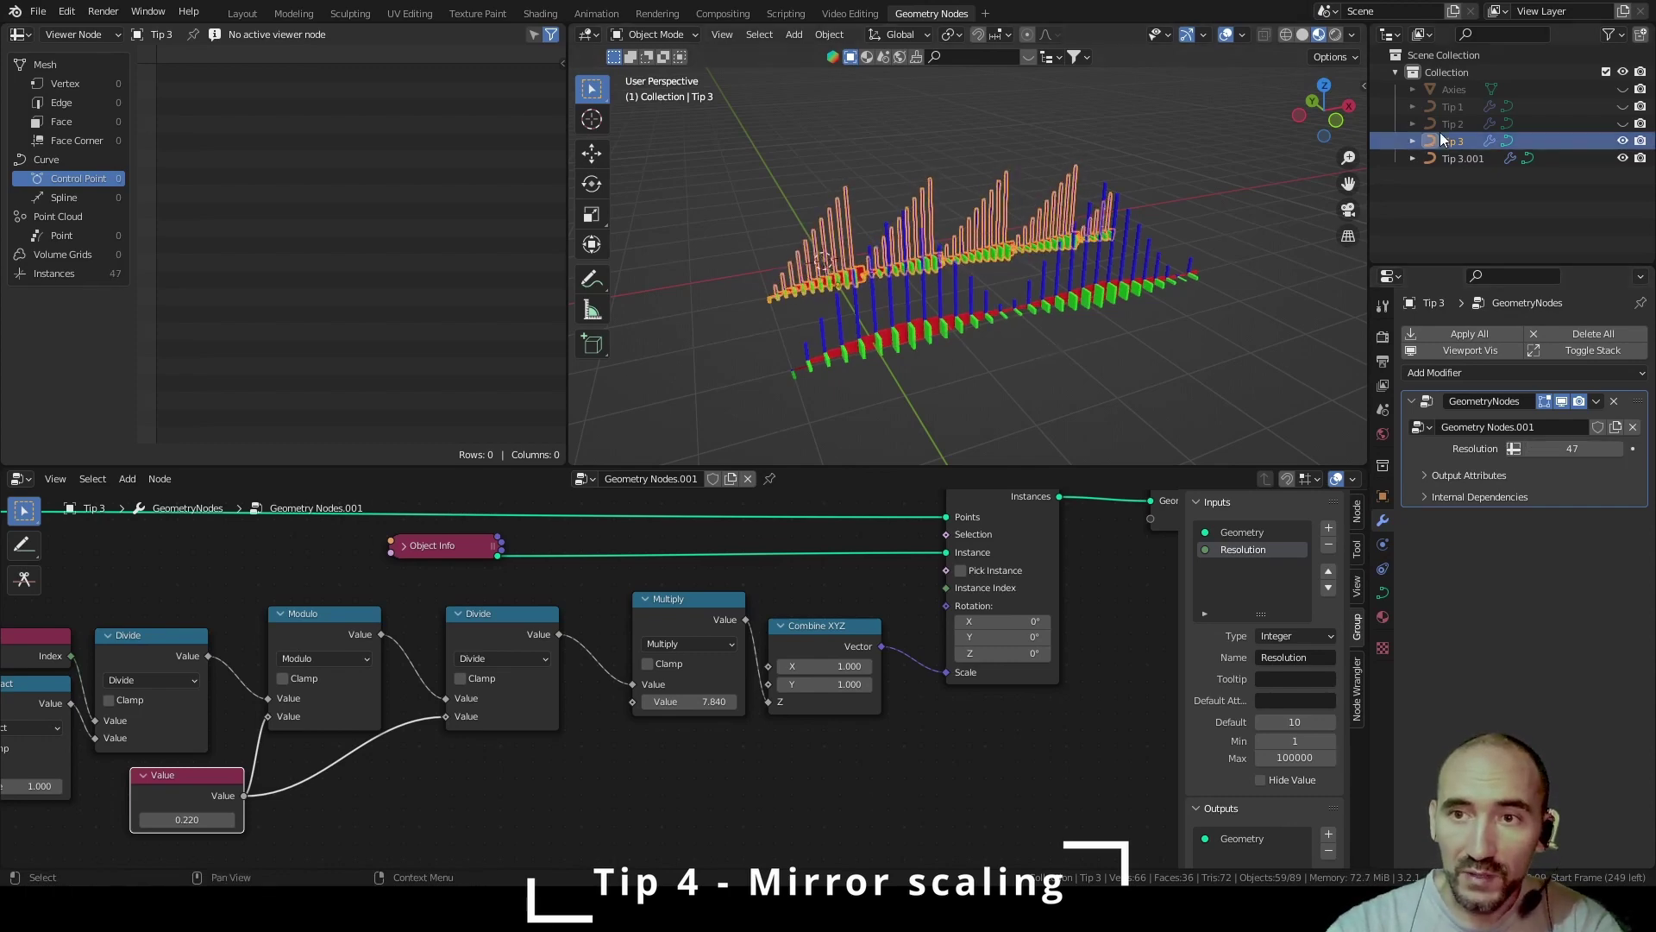
Rename the object Tip 3.001 as Tip 4
double_click(1464, 158)
type("Tip 4")
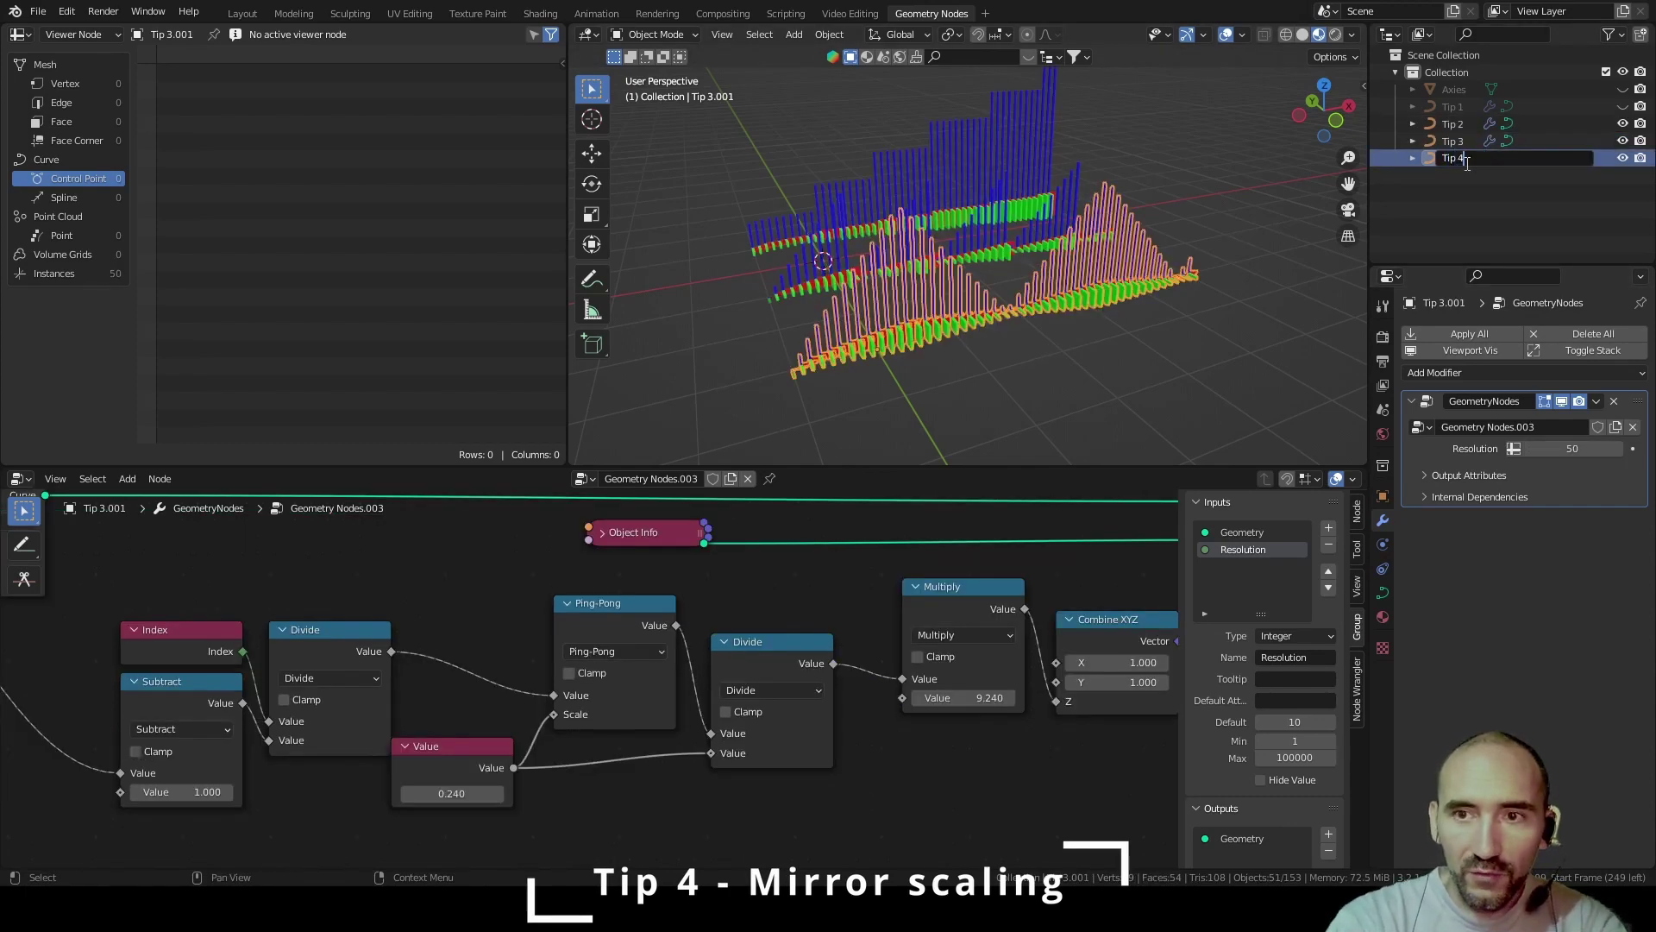
key("Return")
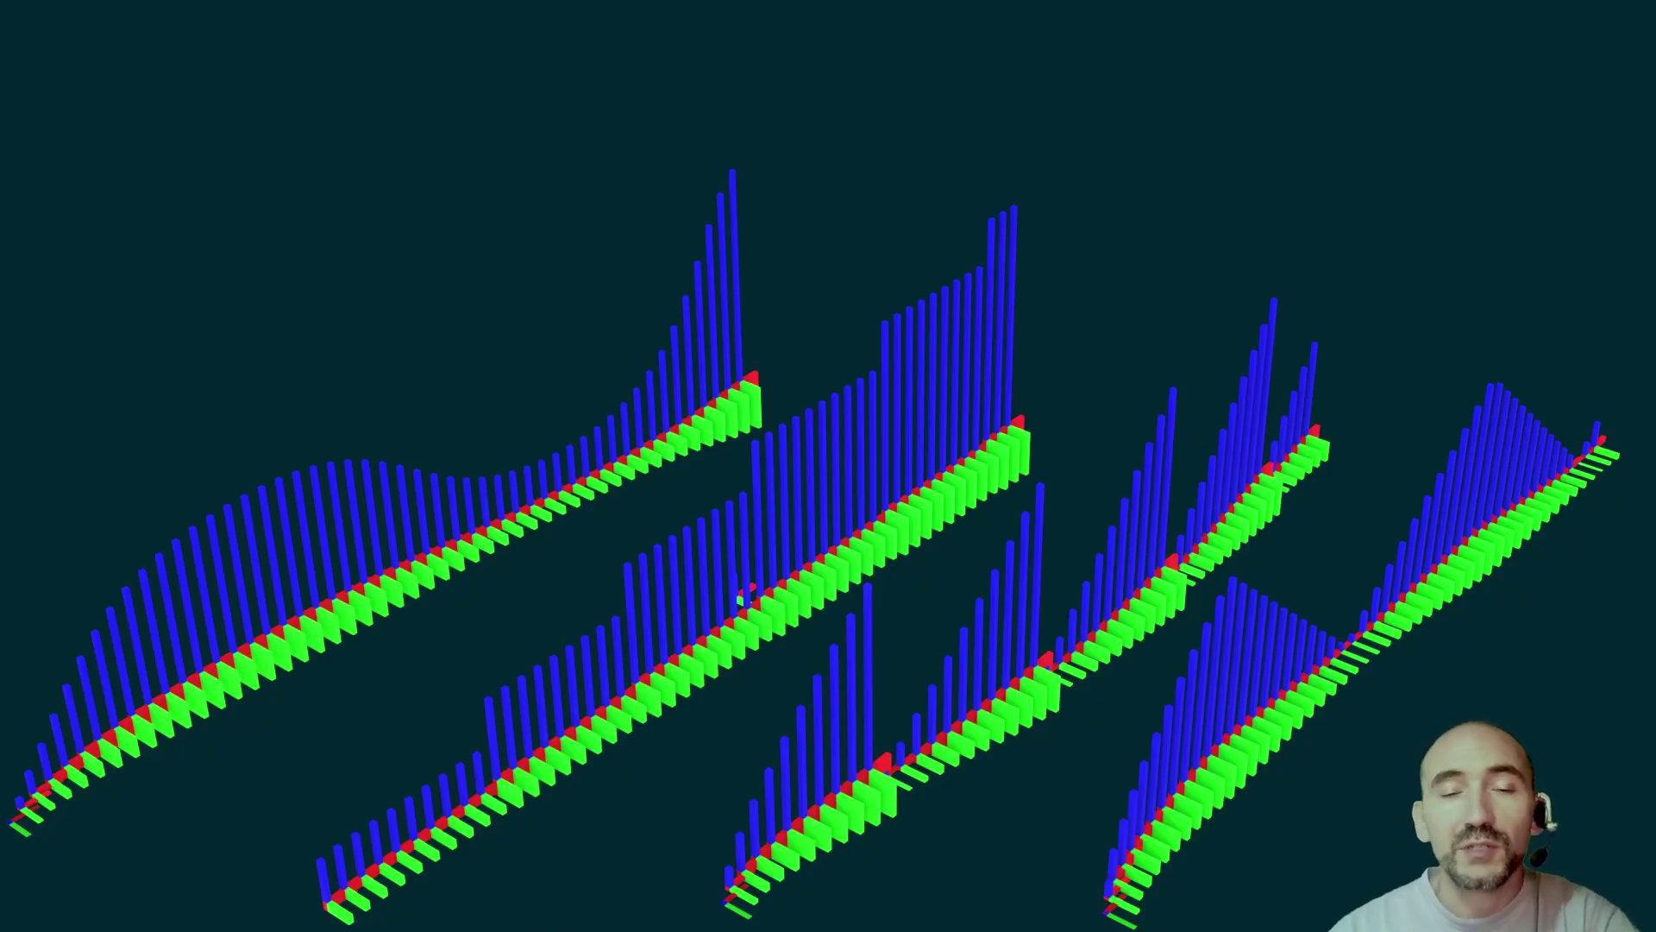